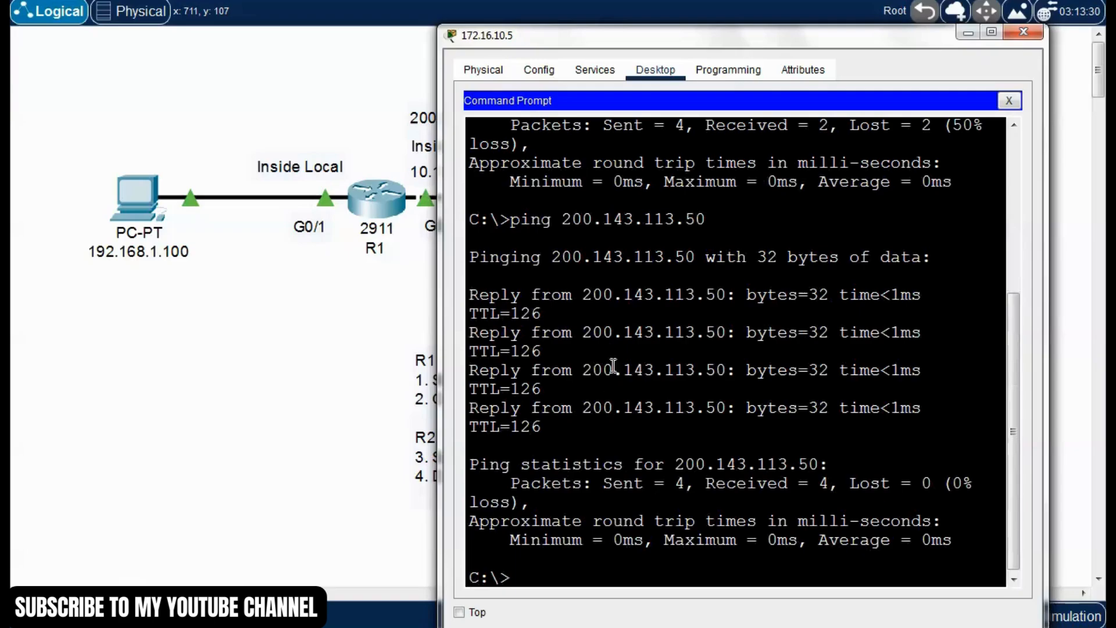
Close the server's command prompt window, then run "show ip nat translation" in the R1 router's CLI
drag(582, 294, 727, 301)
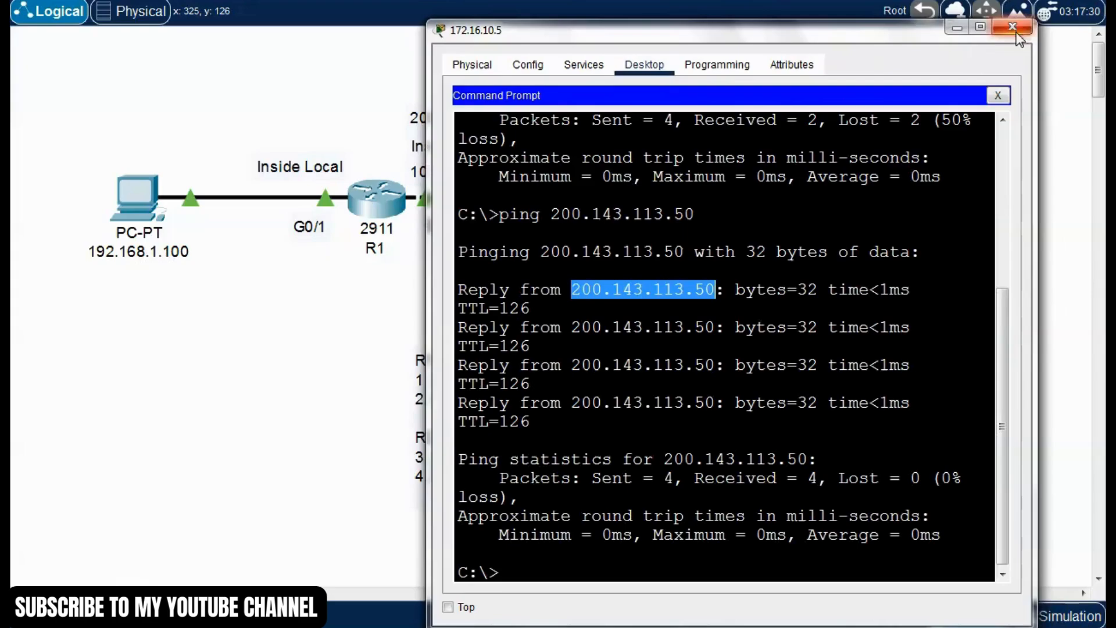
click(1022, 31)
click(370, 203)
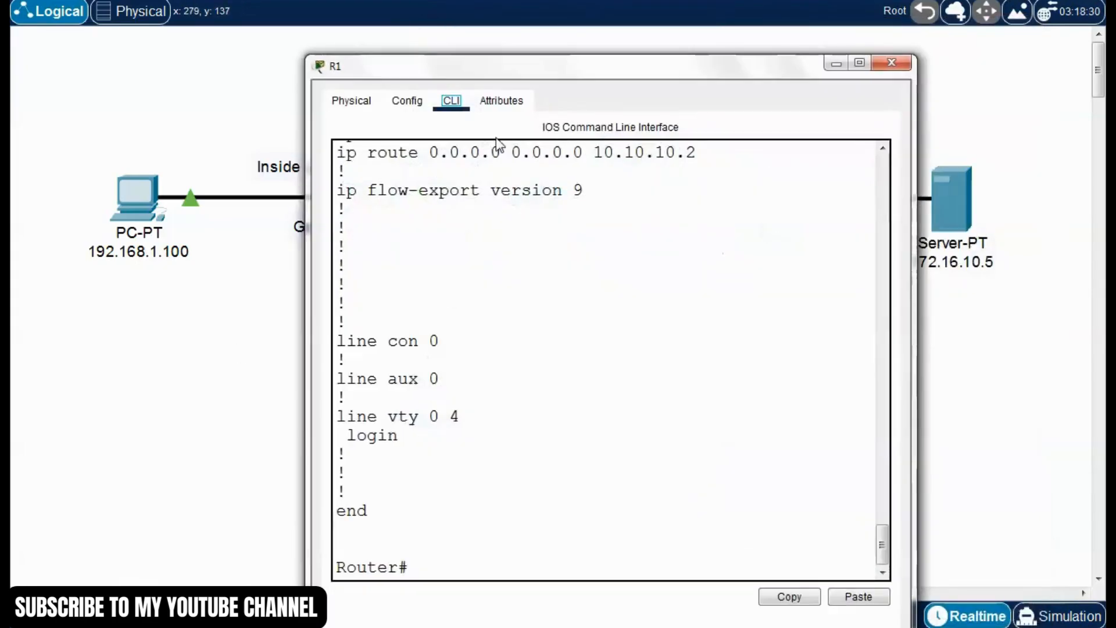
drag(578, 75, 507, 39)
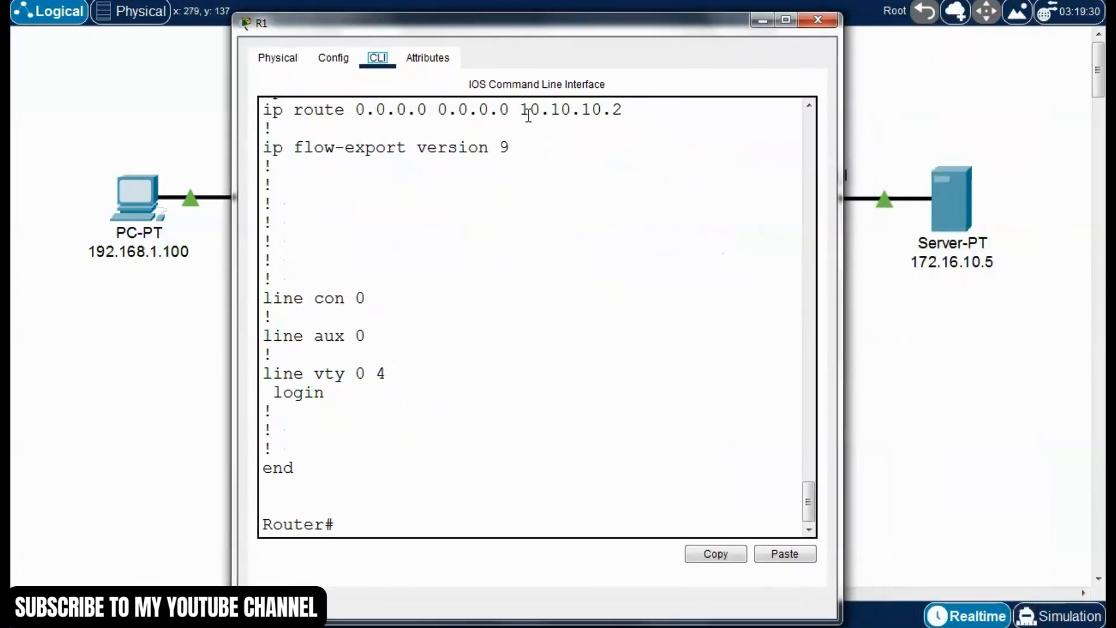
click(601, 330)
text(show ip nat translatio)
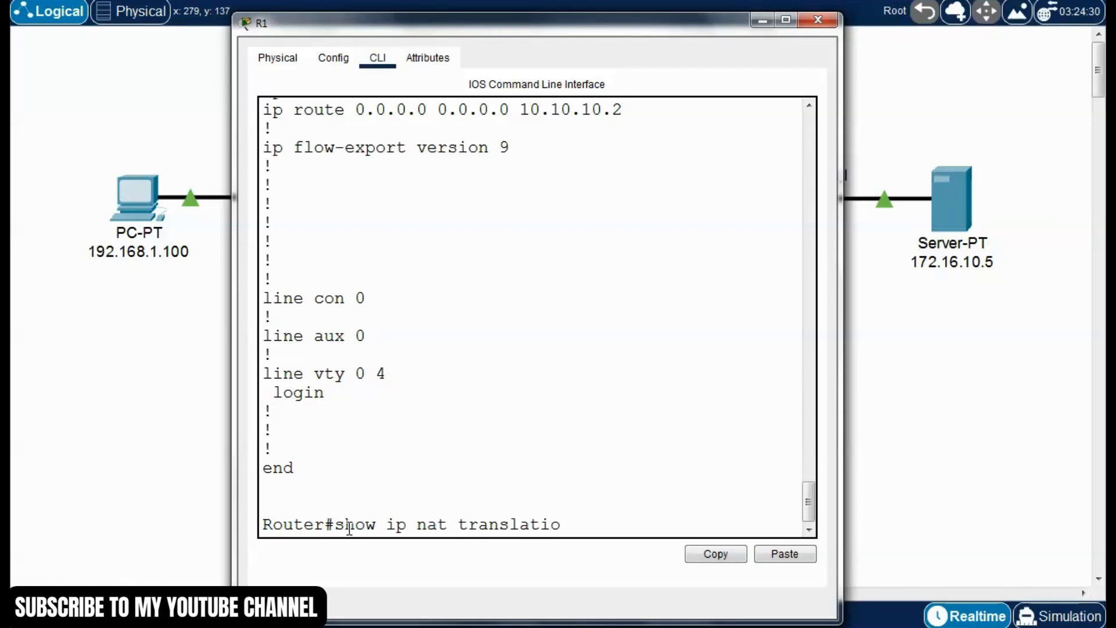
text(n)
key(Return)
drag(839, 309, 1077, 309)
drag(235, 257, 32, 258)
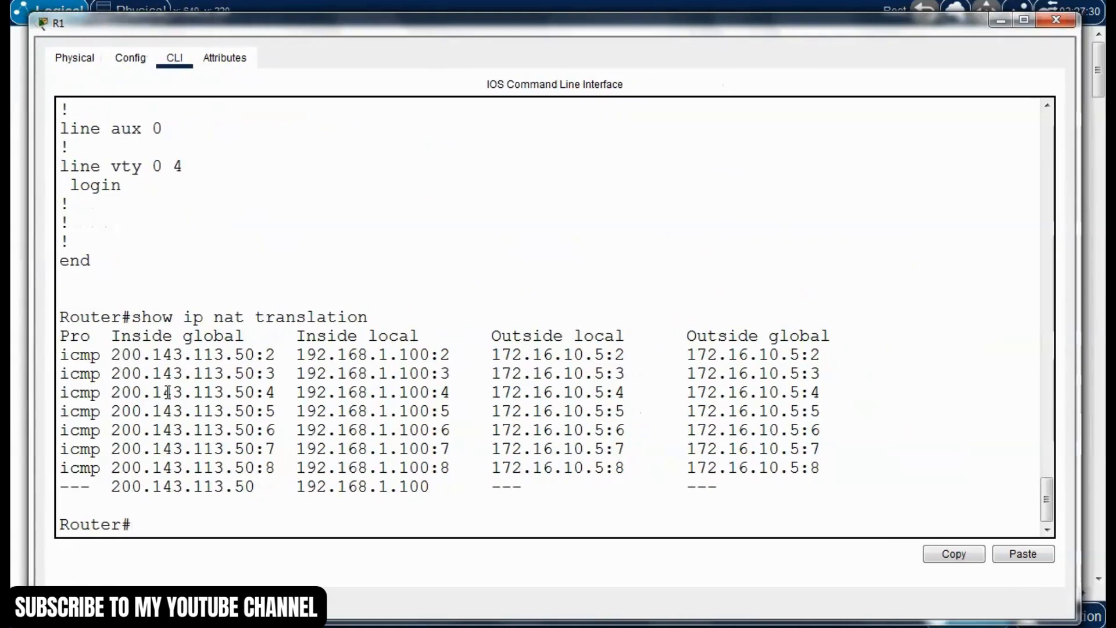
Examine the protocol column and the inside local addresses with their port numbers in R1's NAT translation table
drag(100, 354, 60, 376)
click(82, 371)
click(95, 393)
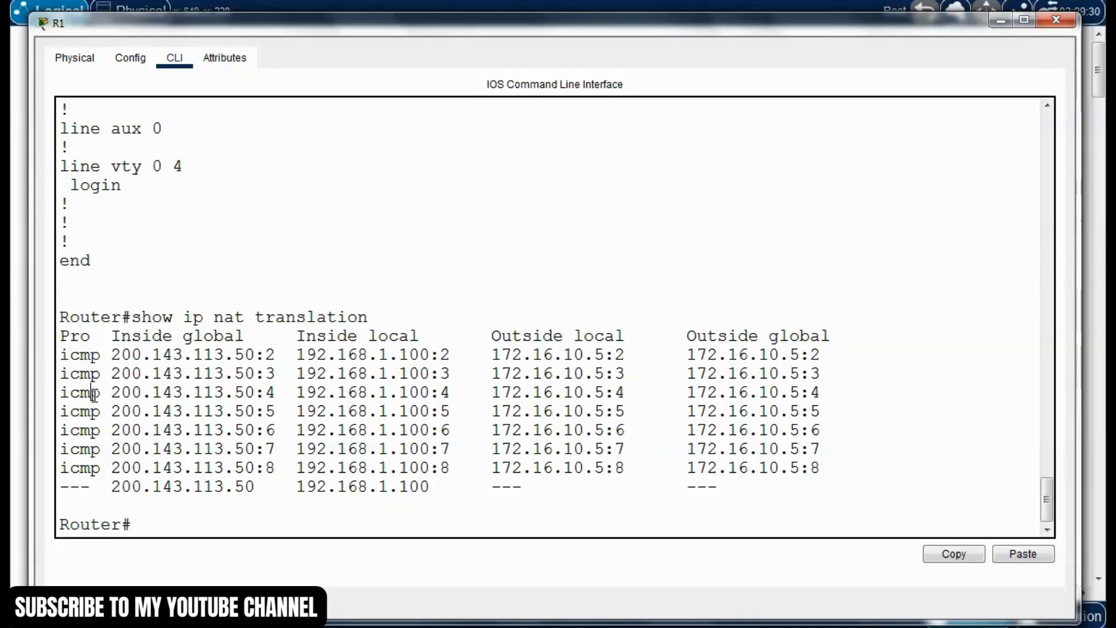
drag(430, 355, 298, 355)
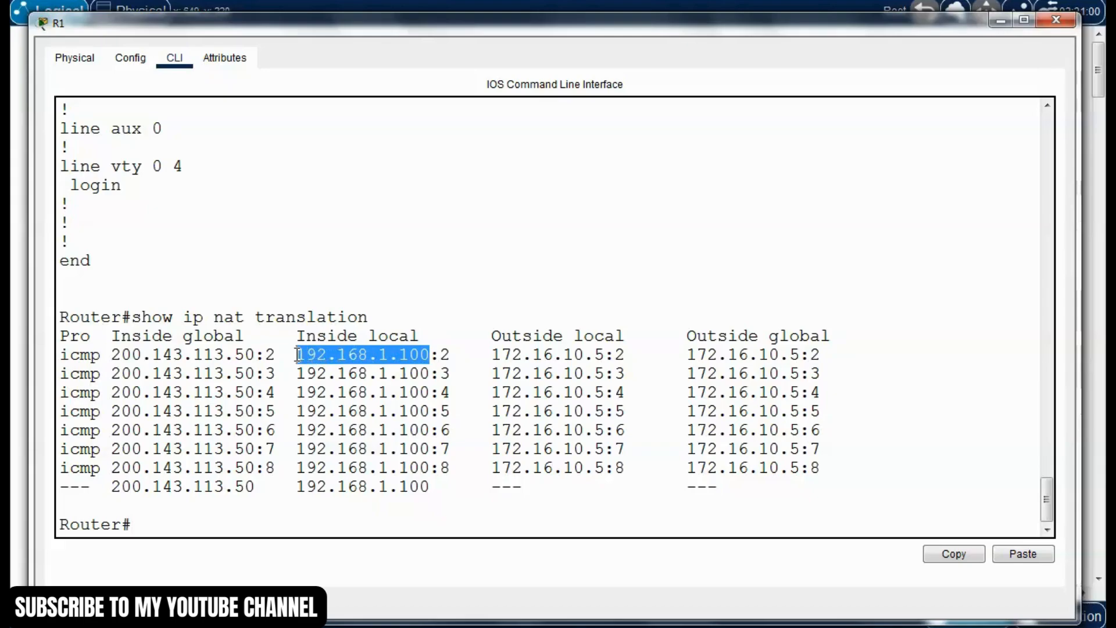
click(388, 359)
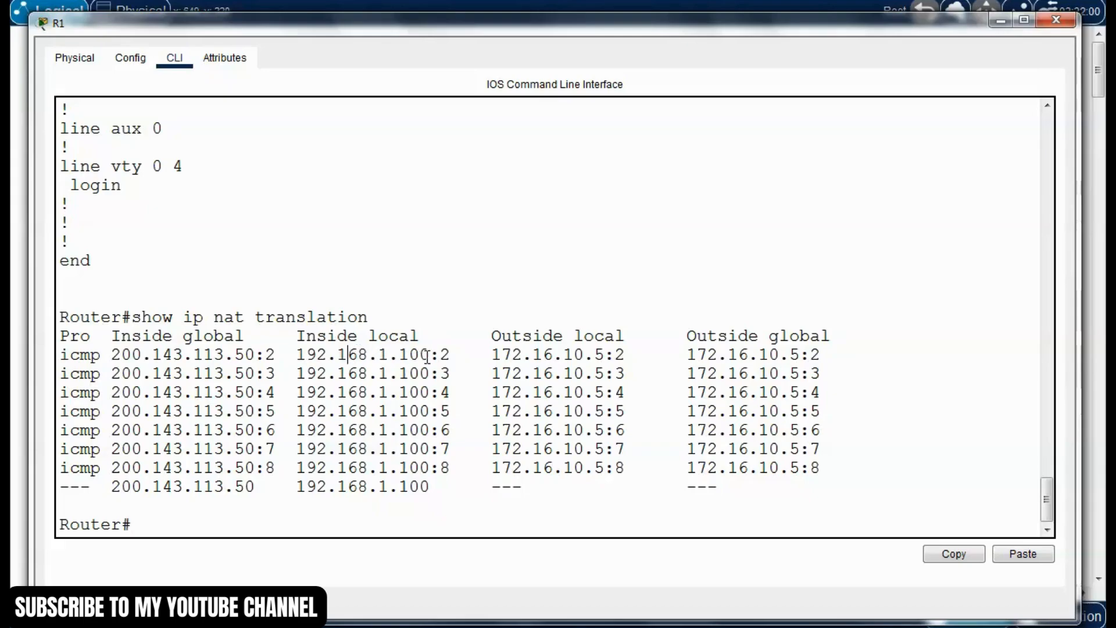
double_click(445, 355)
double_click(444, 375)
double_click(453, 396)
double_click(447, 467)
drag(431, 355, 295, 354)
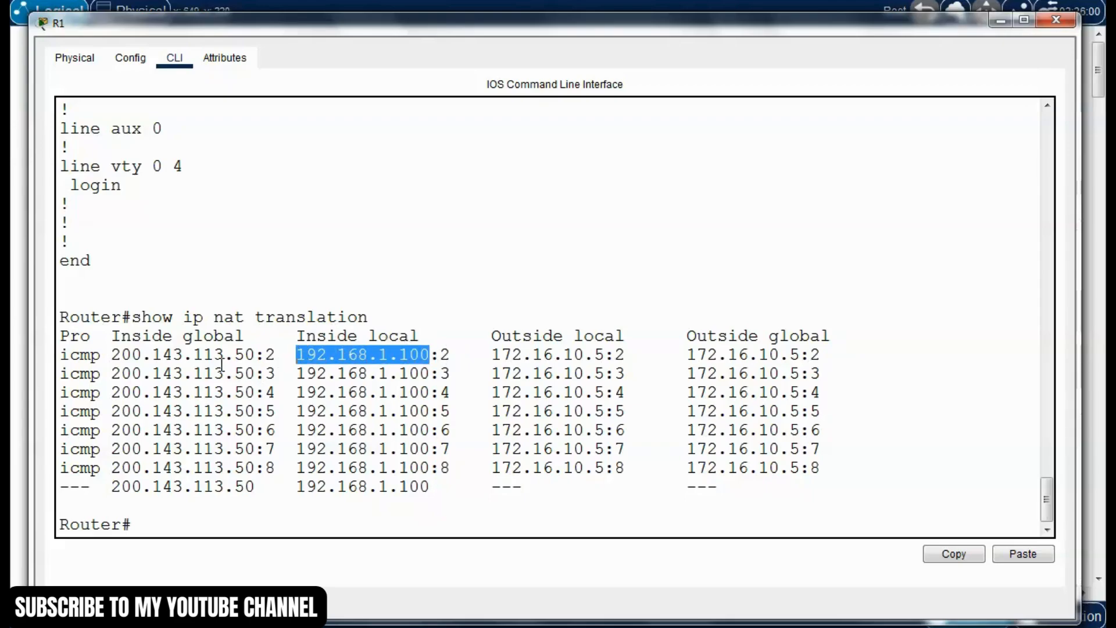
Examine the inside global, outside local and outside global columns of R1's NAT translation table
click(115, 353)
mouse_move(115, 353)
mouse_down()
mouse_move(258, 356)
mouse_move(243, 336)
mouse_move(115, 336)
mouse_up()
click(198, 342)
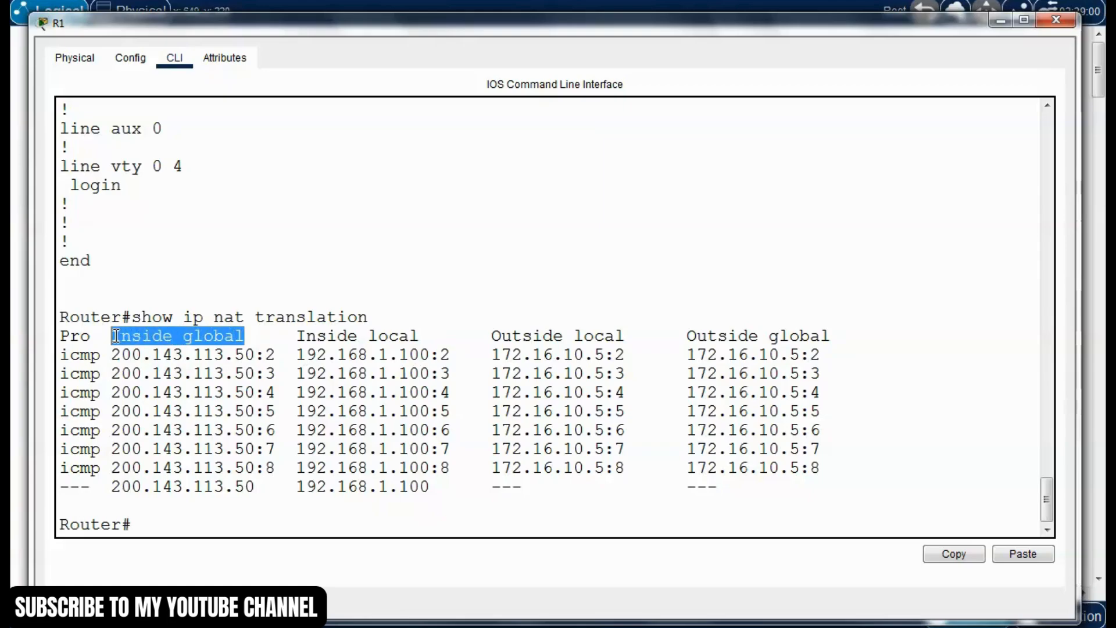
click(156, 361)
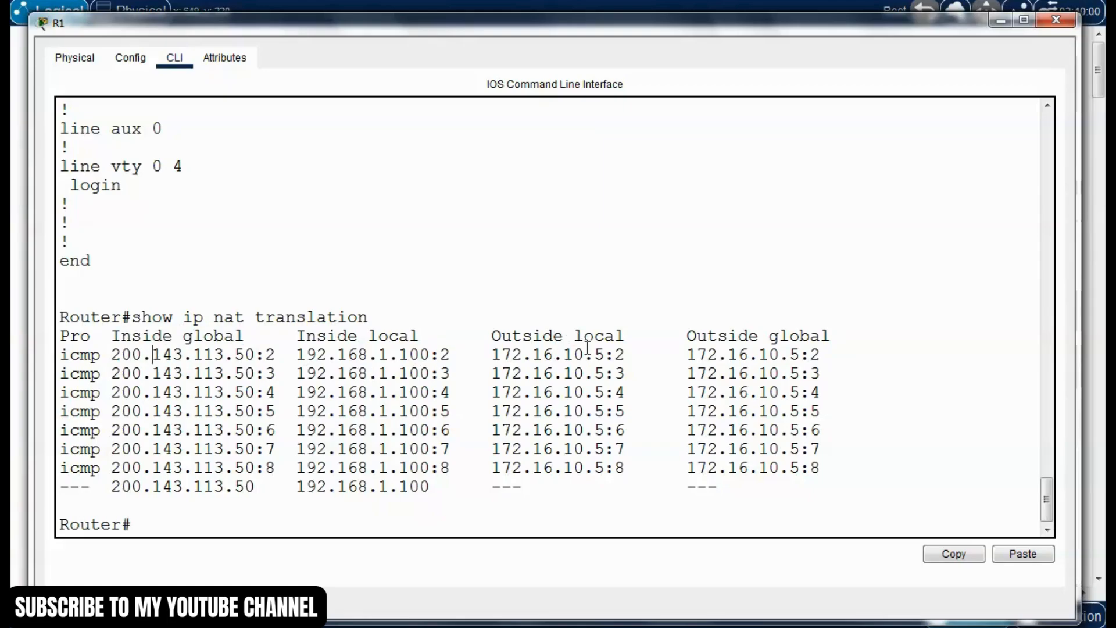
drag(492, 337, 619, 335)
click(653, 363)
drag(688, 336, 843, 352)
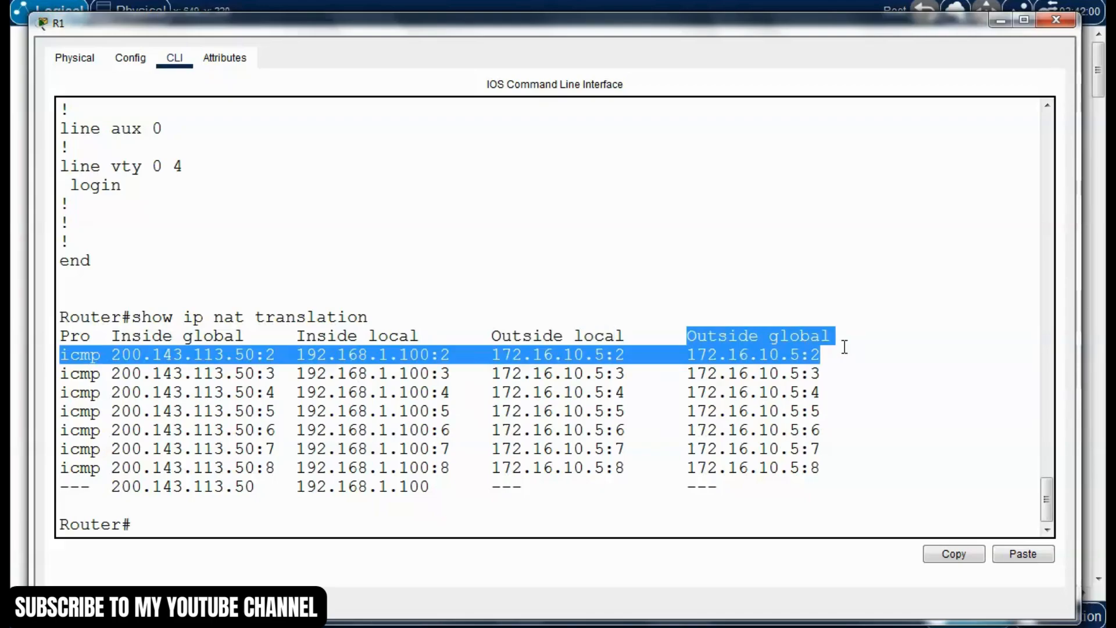
click(565, 361)
drag(491, 354, 835, 357)
click(712, 364)
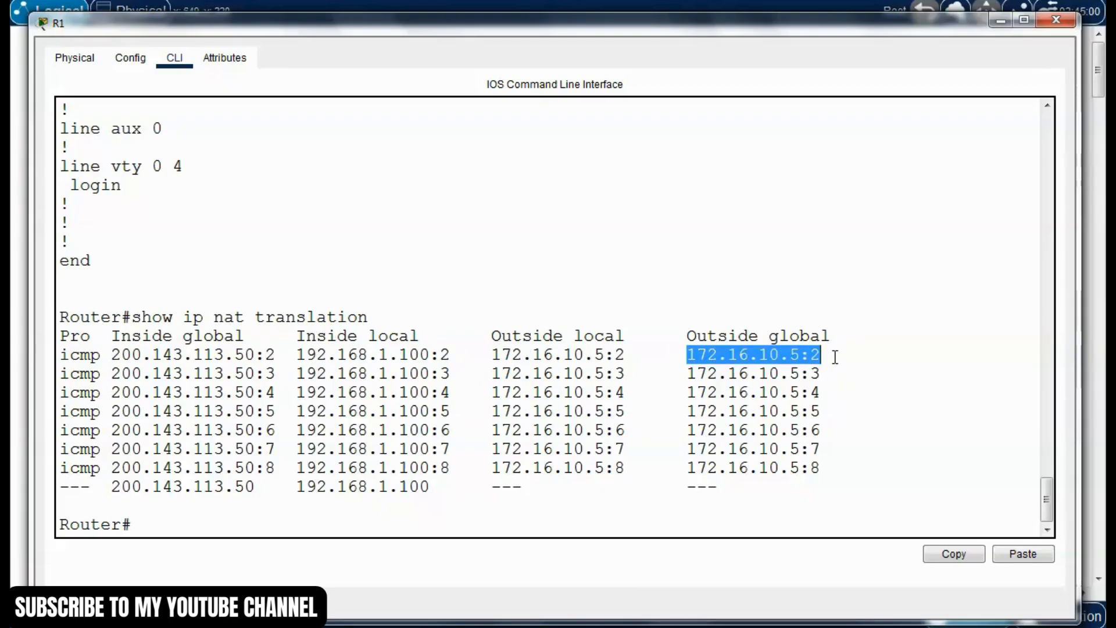
Compare the inside local addresses with their inside global addresses in the translation table, and close the R1 window
drag(742, 30, 738, 59)
click(357, 443)
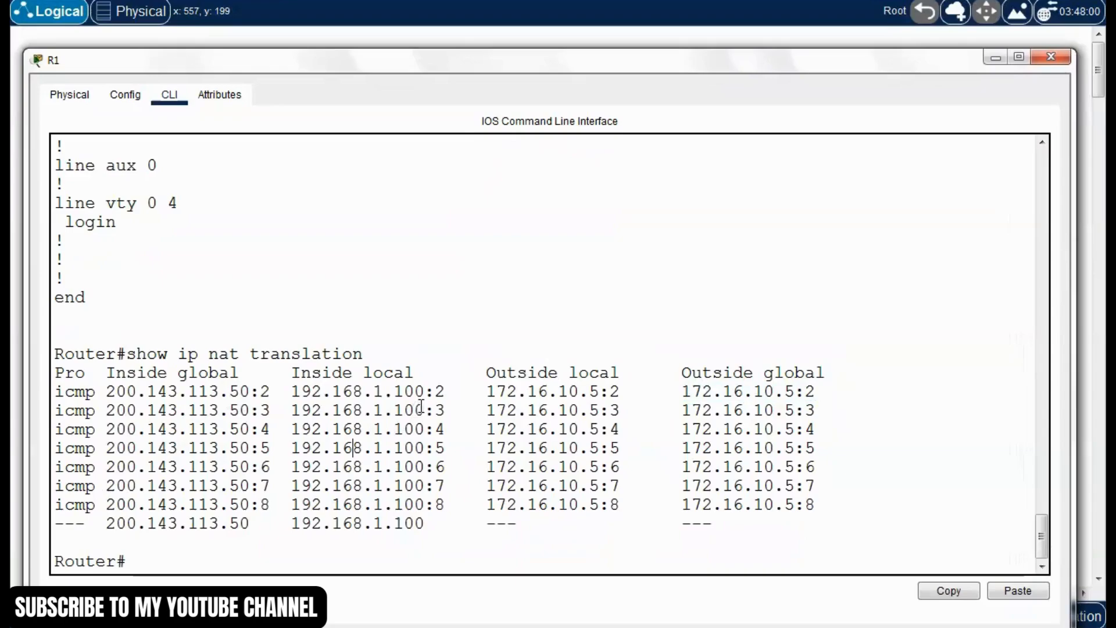
drag(426, 395, 112, 394)
click(292, 391)
click(162, 444)
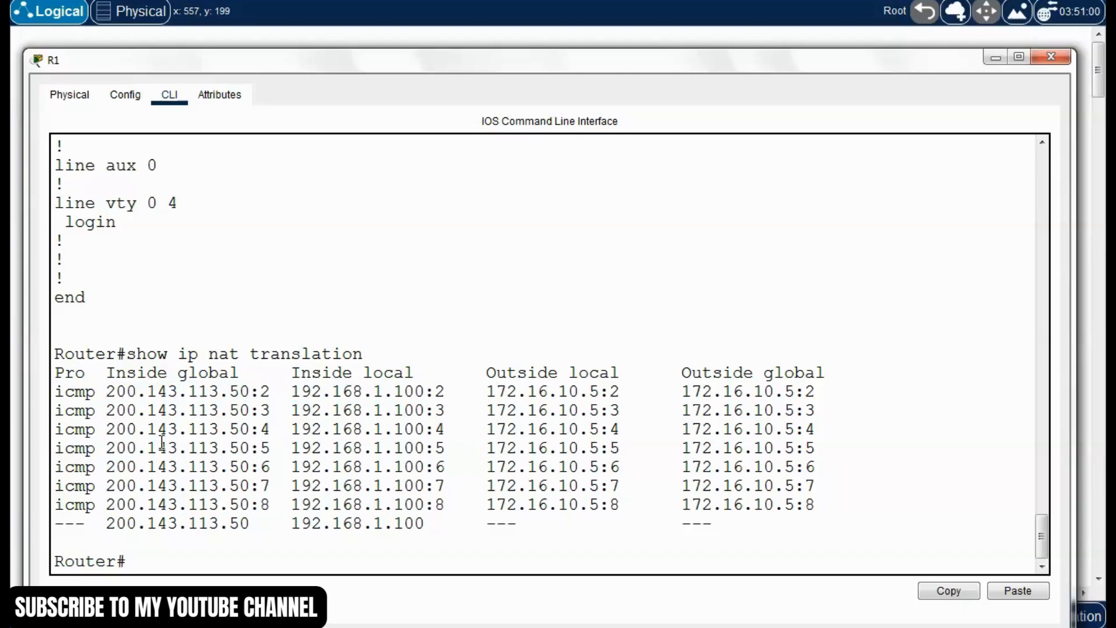
drag(783, 64, 800, 61)
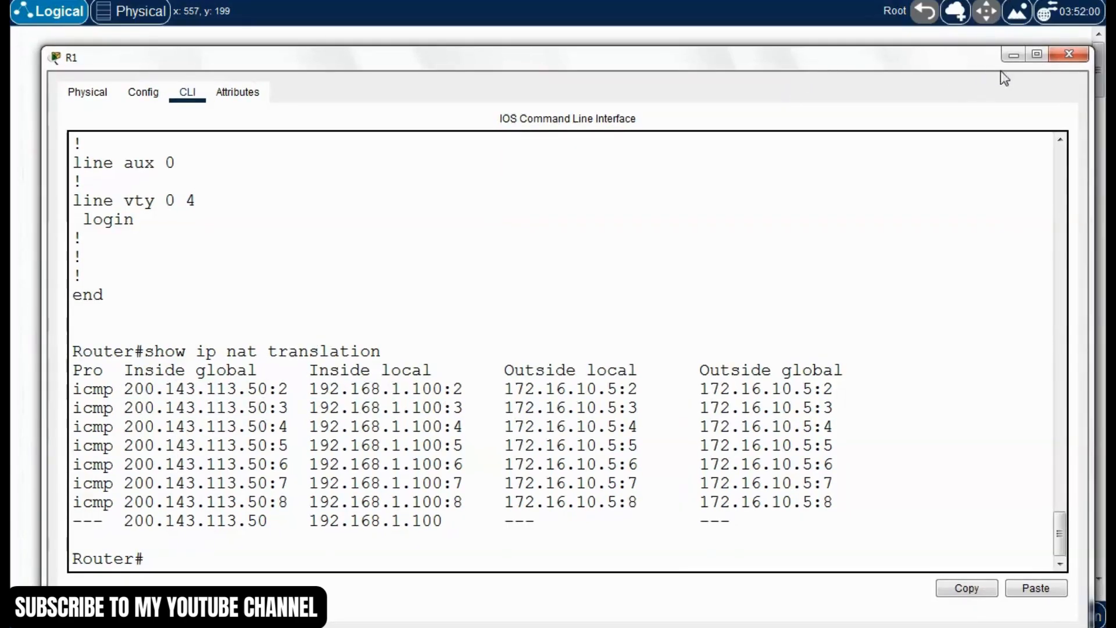
click(1069, 54)
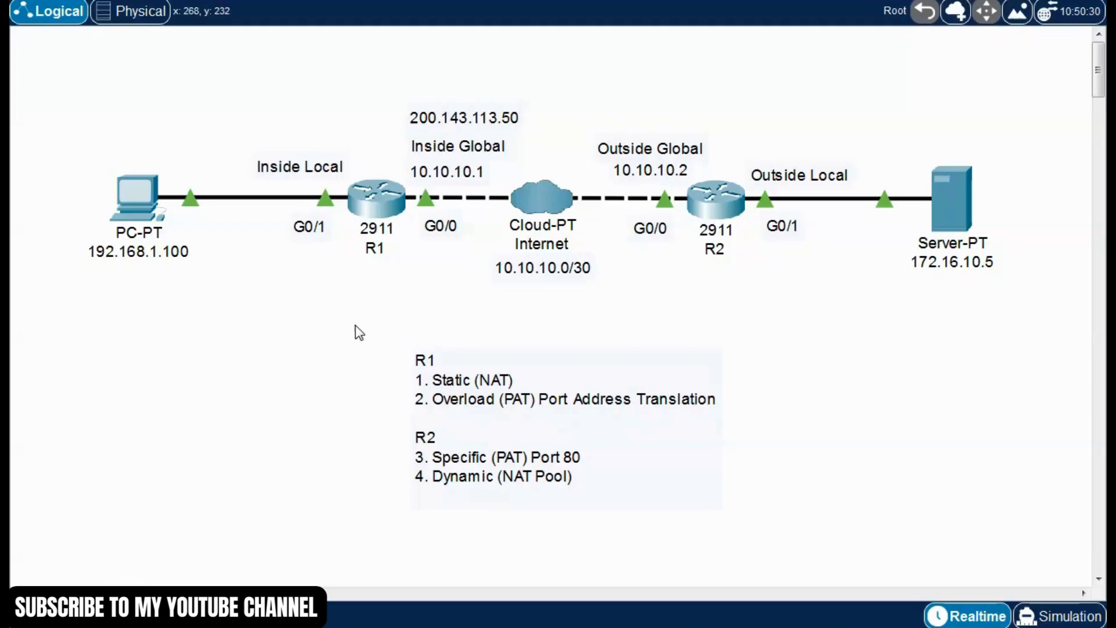
drag(70, 219, 226, 290)
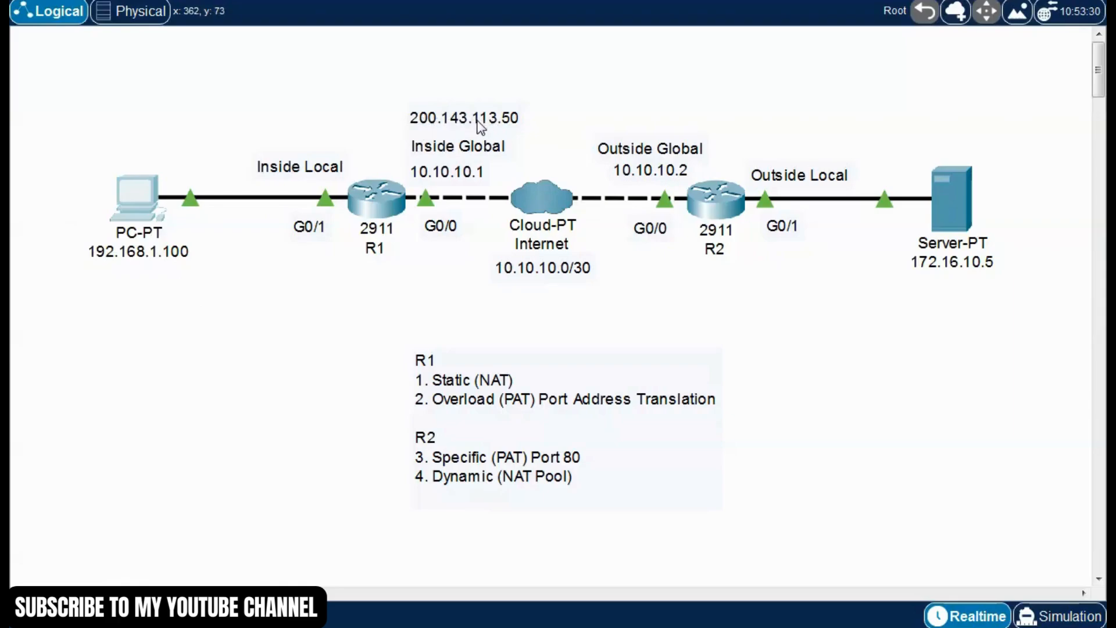
click(330, 328)
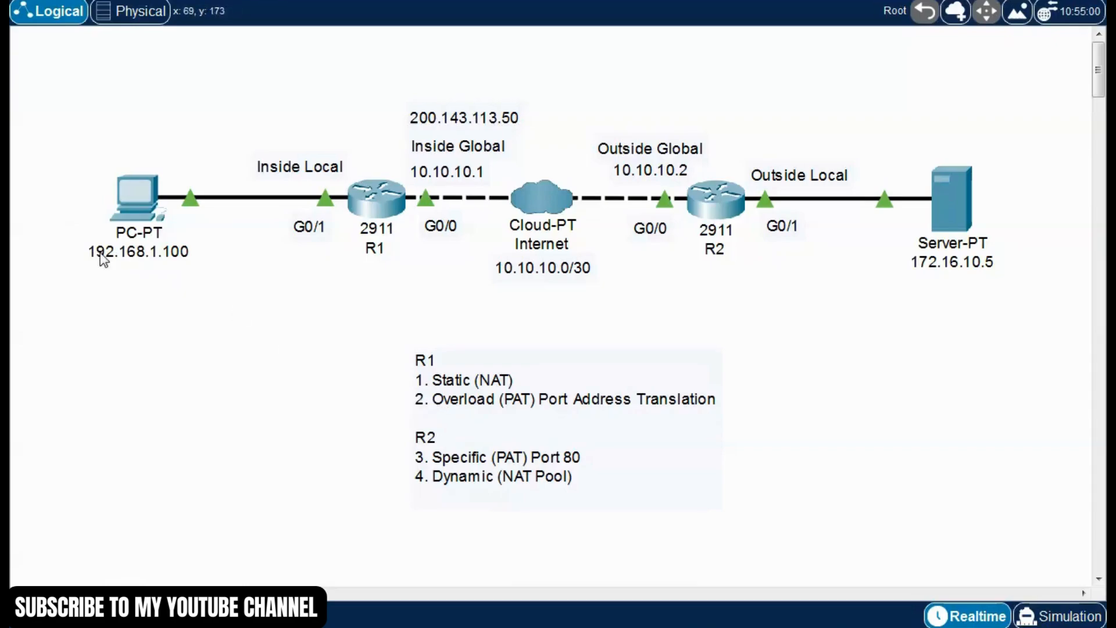
drag(33, 213, 212, 288)
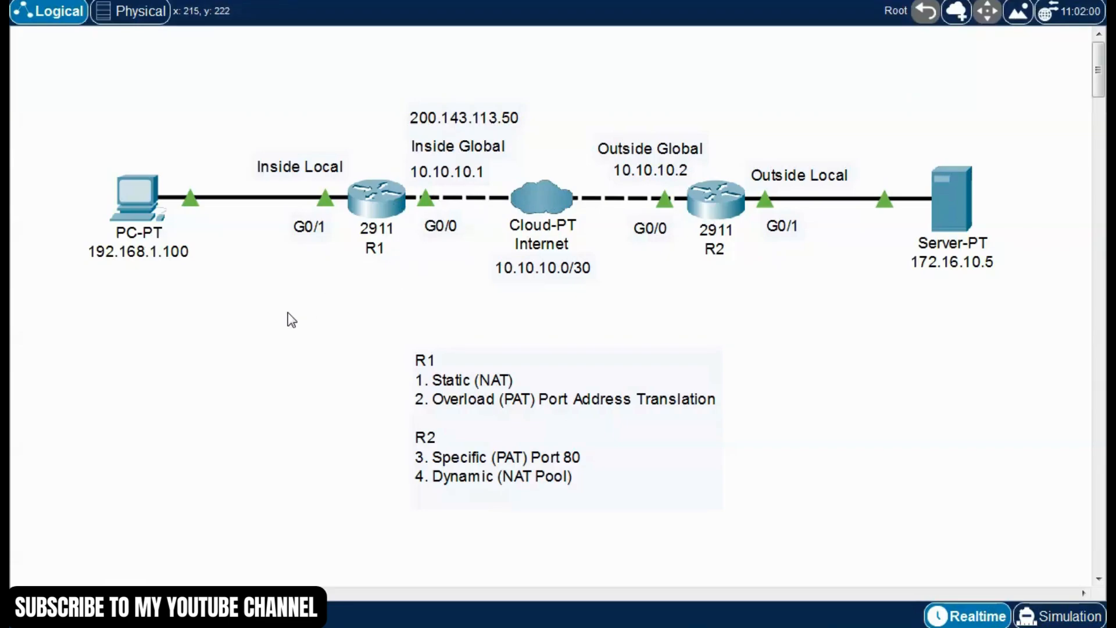
Open router R1's command line and enter privileged mode with the enable command
click(375, 198)
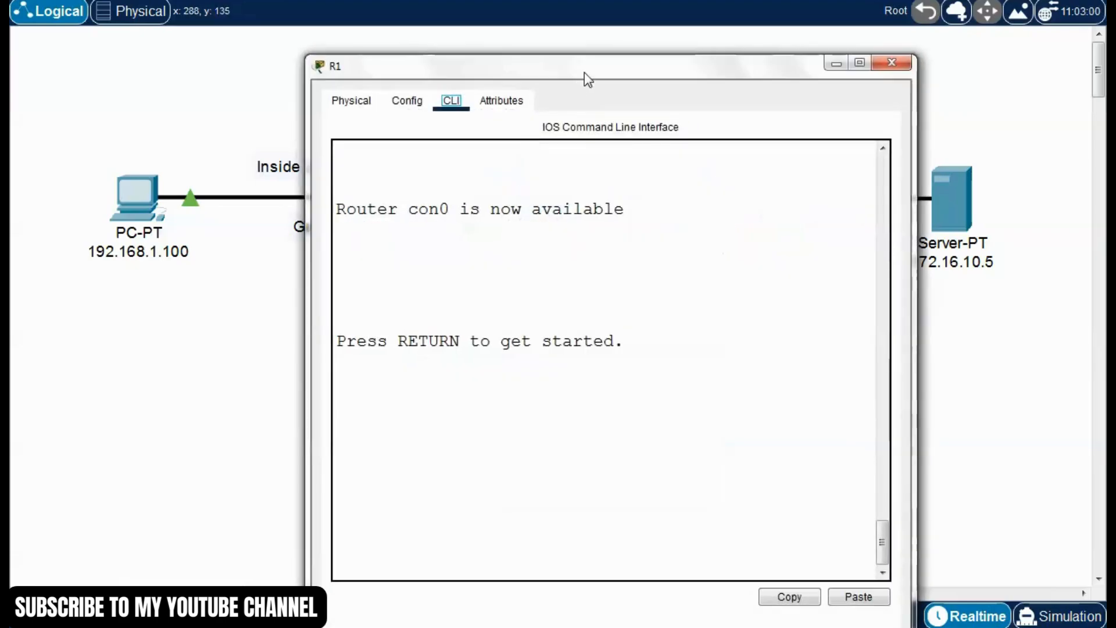
drag(641, 51, 650, 46)
click(565, 386)
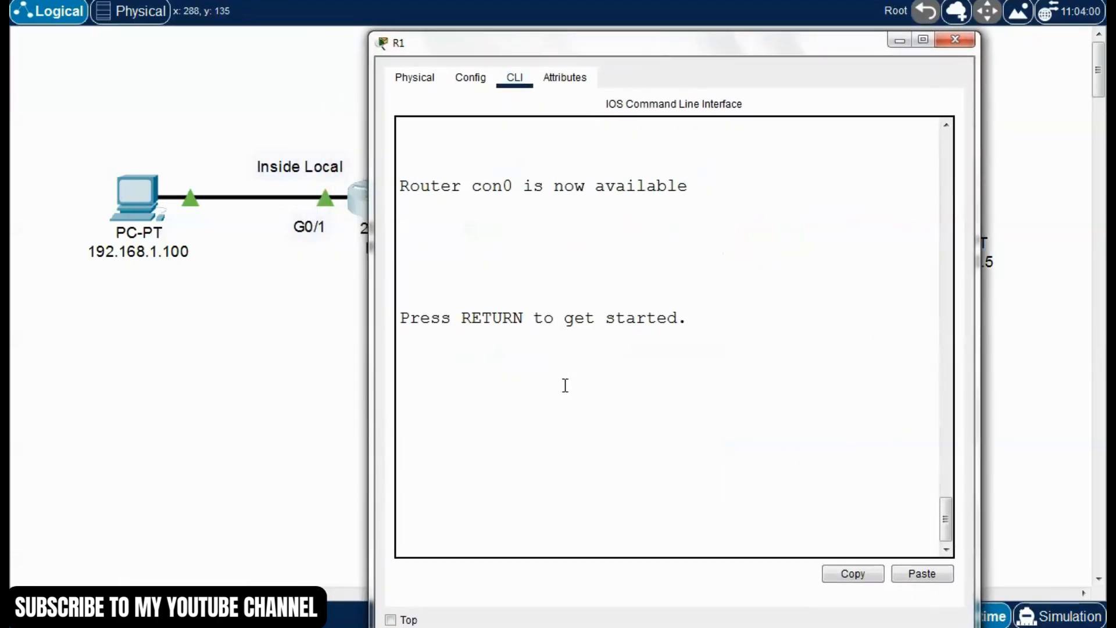
key(Return)
text(enab)
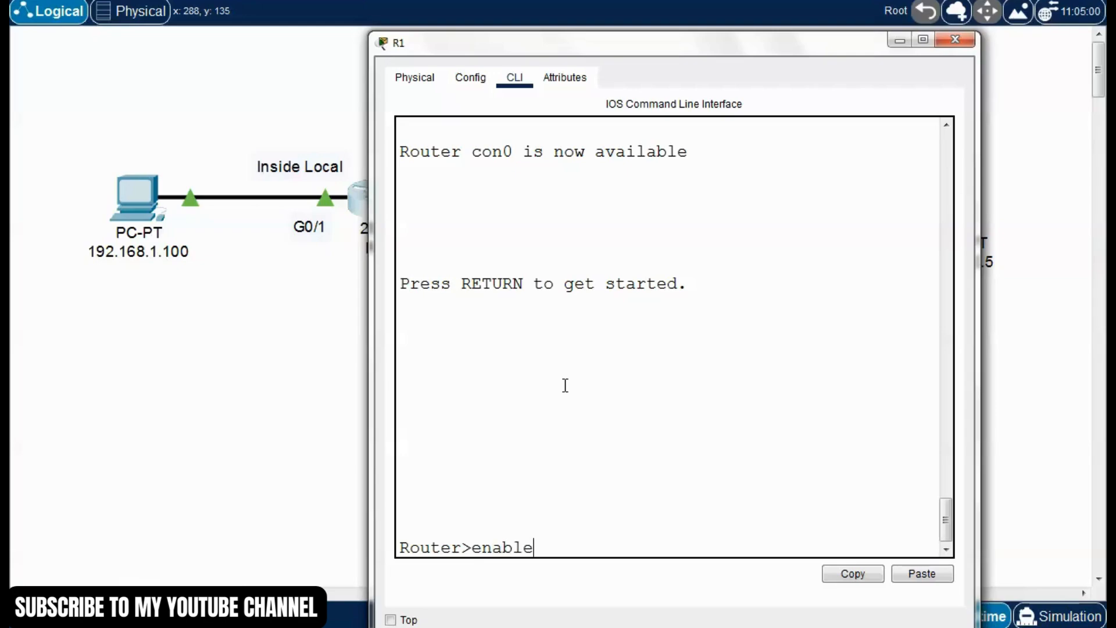
text(le)
key(Return)
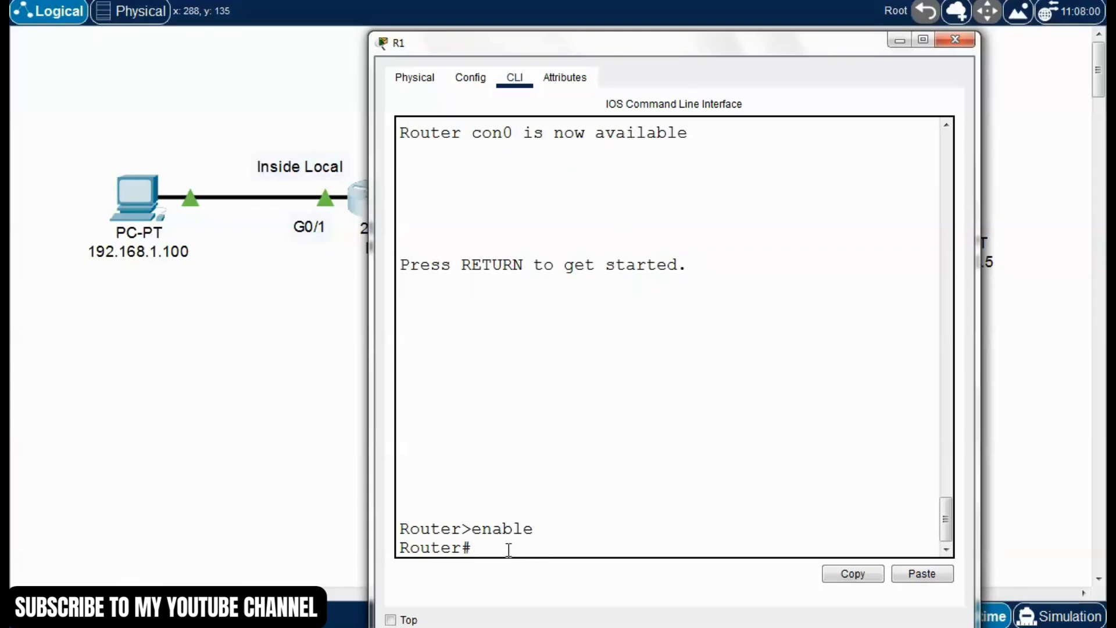
Display R1's running configuration with "show run" and locate the static NAT command in it
text(show run)
key(Return)
key(space)
key(space)
key(space)
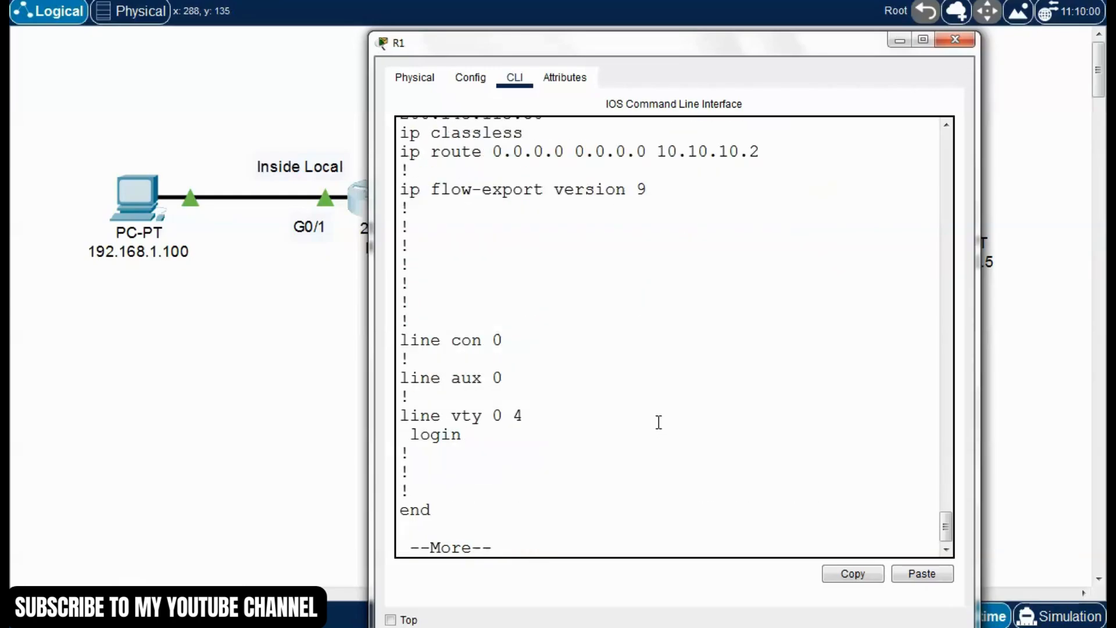
scroll(654, 411, up, 4)
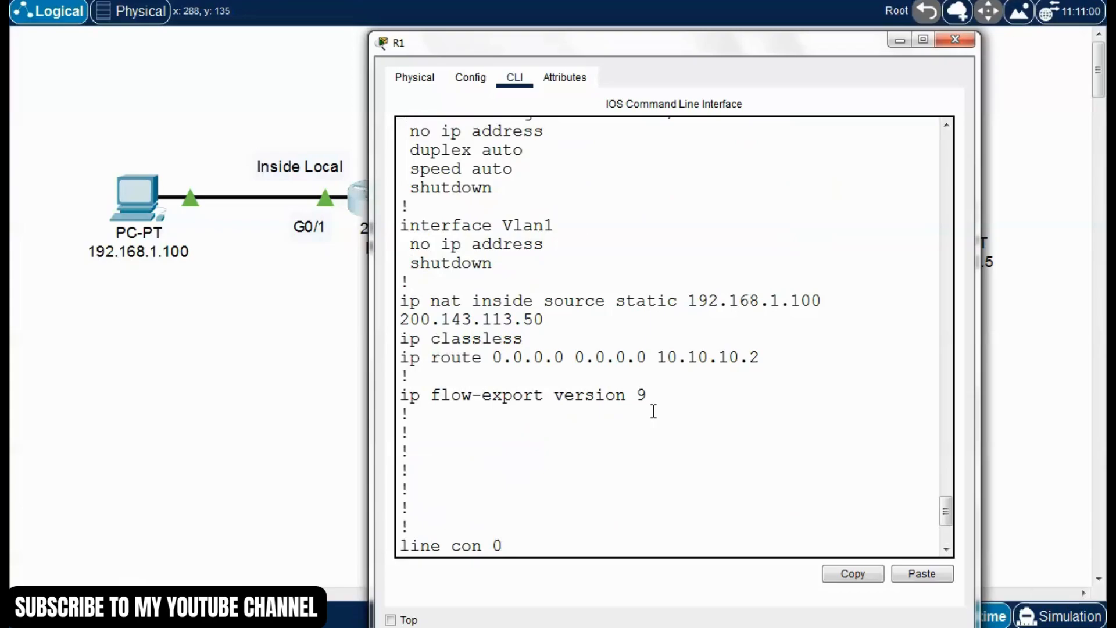
drag(371, 268, 174, 247)
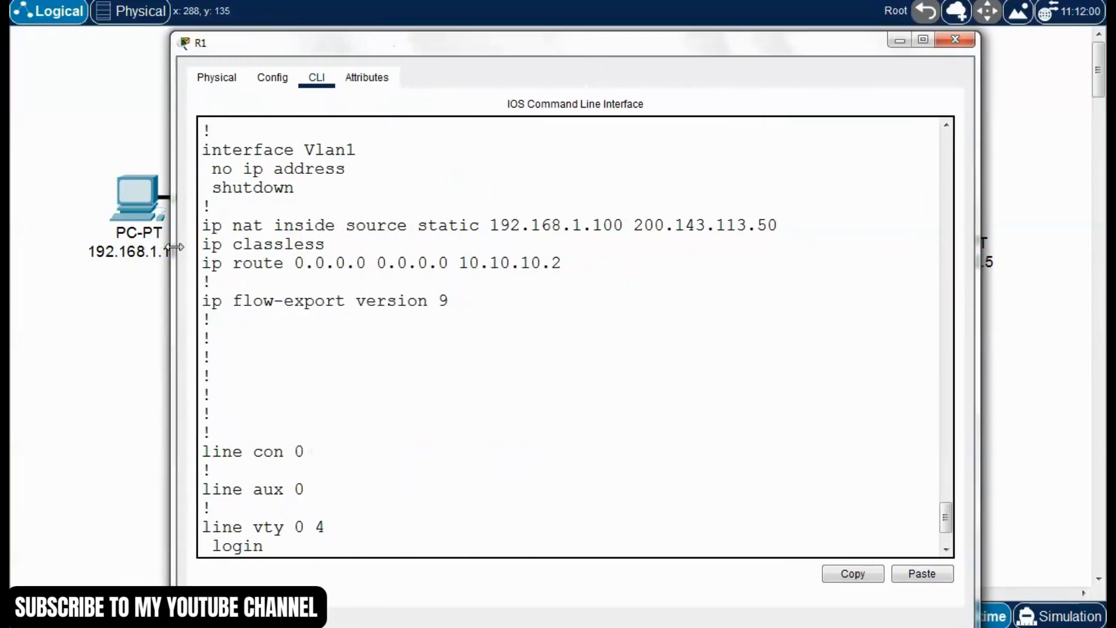
Copy the line "ip nat inside source static 192.168.1.100 200.143.113.50" from R1's running configuration
drag(480, 225, 431, 226)
click(448, 254)
drag(782, 224, 537, 212)
drag(249, 217, 202, 226)
click(854, 574)
Finish the configuration listing and enter R1's global configuration mode with "conf t"
drag(942, 523, 959, 575)
click(400, 545)
key(Return)
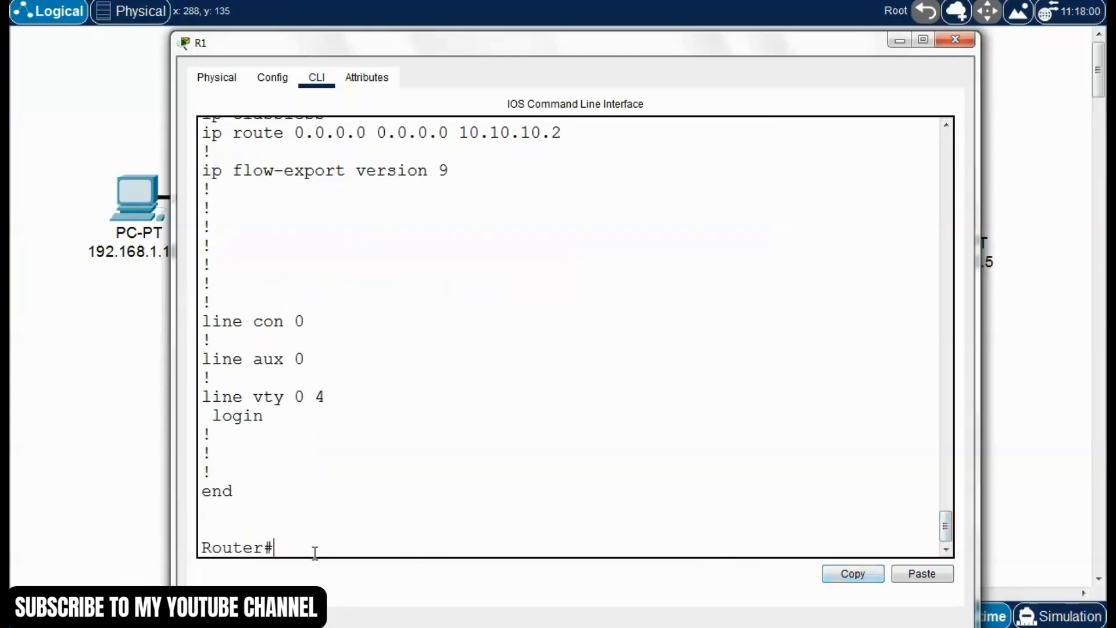
text(conf t)
key(Return)
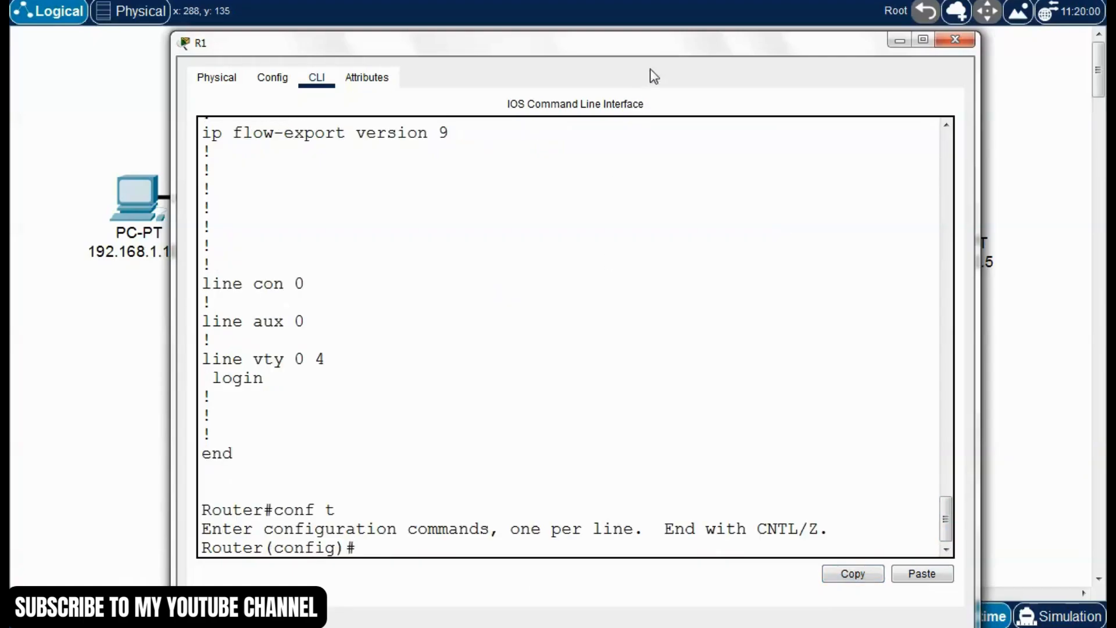
Remove R1's static NAT mapping with "no ip nat inside source static 192.168.1.100 200.143.113.50"
drag(666, 39, 664, 36)
text(no)
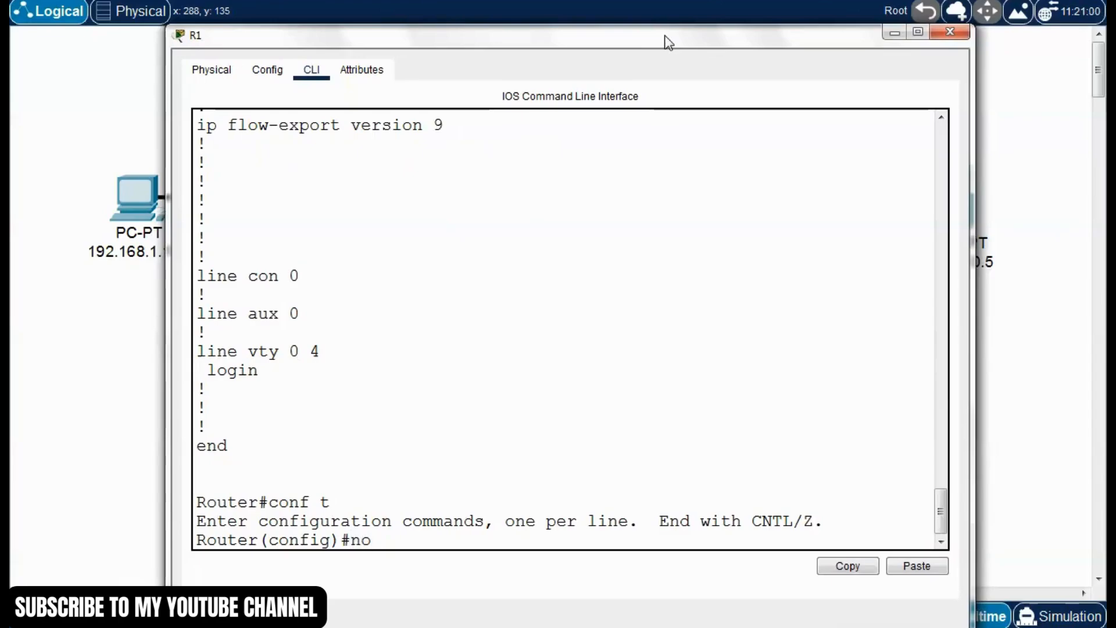
click(917, 566)
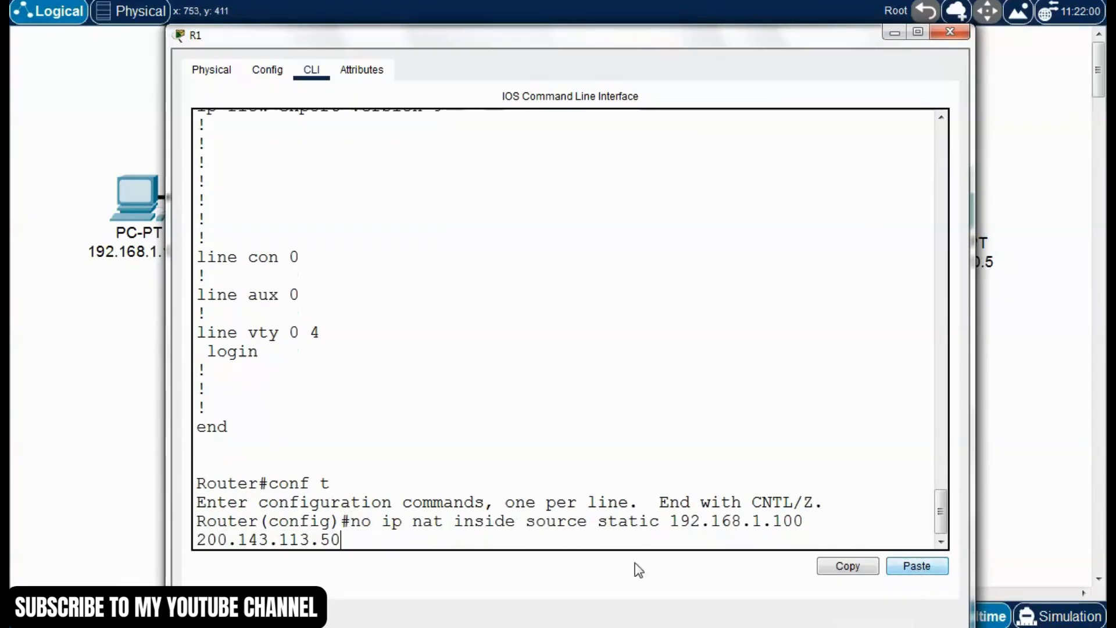
drag(970, 433, 1052, 433)
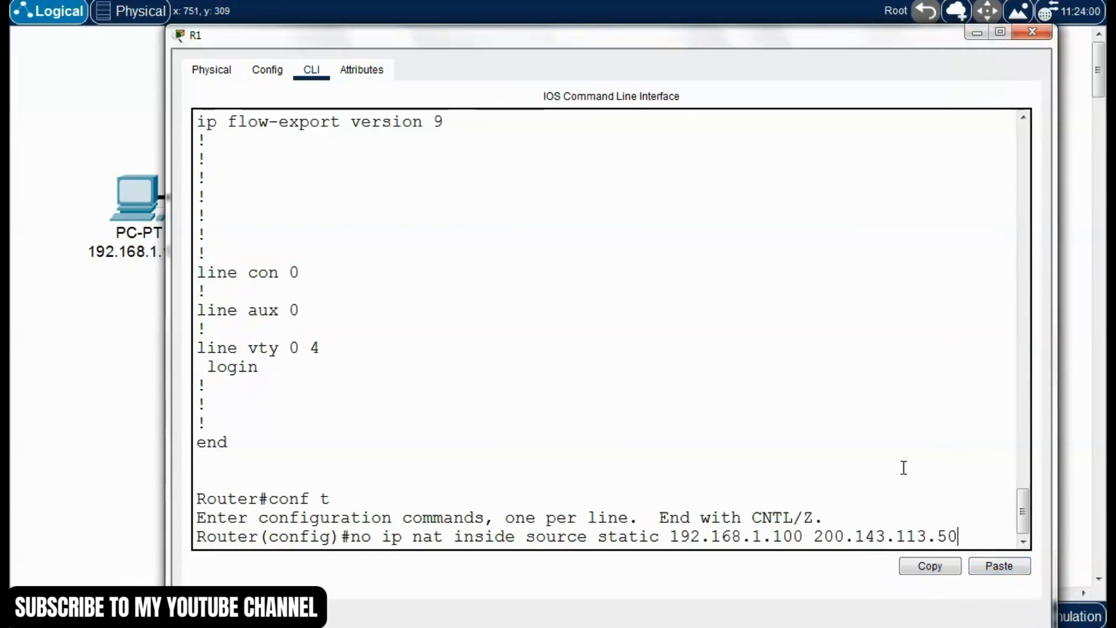
key(Return)
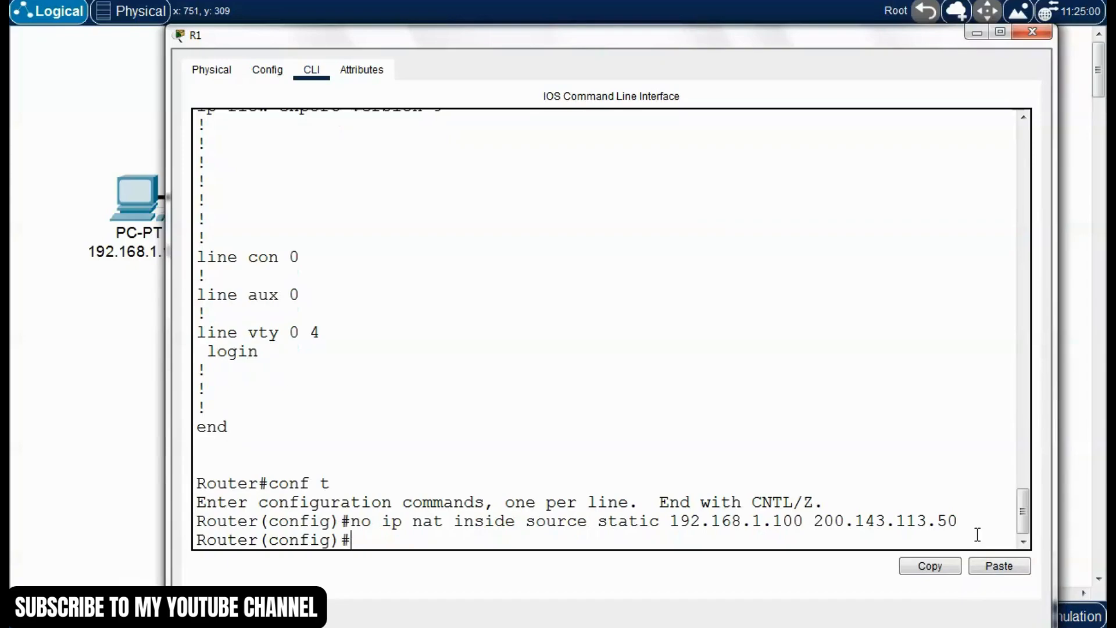
Leave R1's configuration mode and save the configuration with the write command
key(ctrl+z)
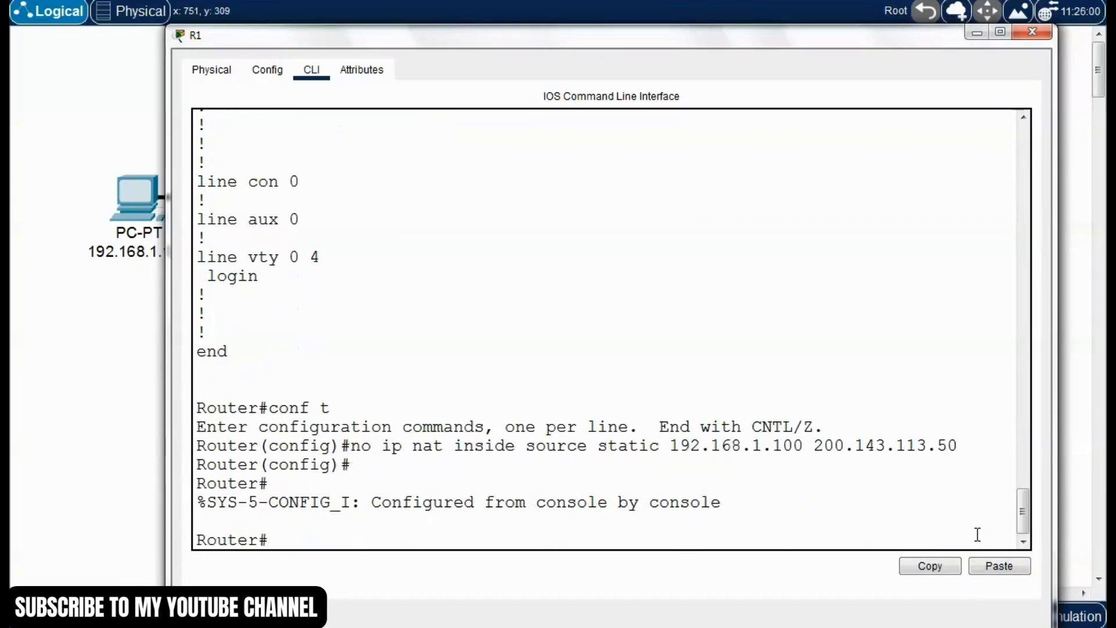
text(write)
key(Return)
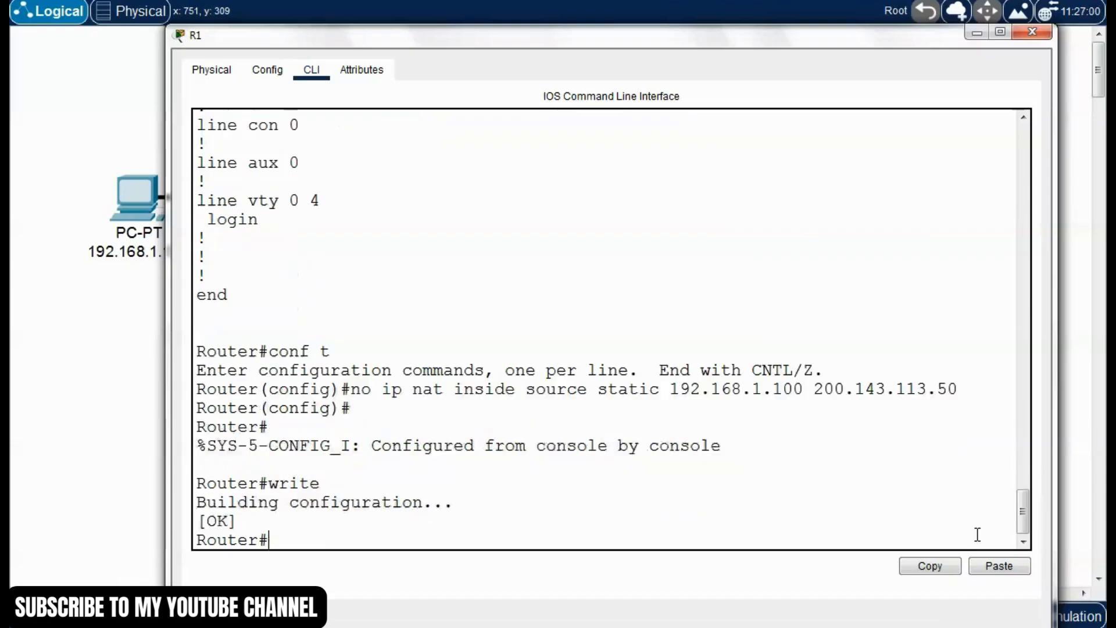
Display R1's full running configuration with "show run" and check whether a static NAT entry remains
text(show run)
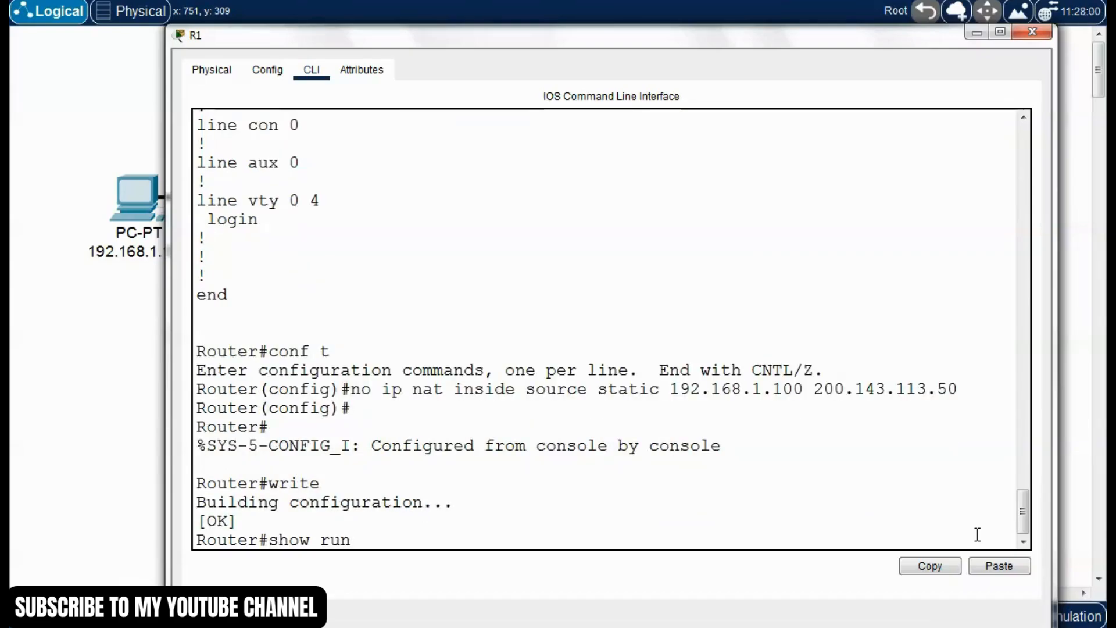
key(Return)
key(space)
key(space)
key(space)
scroll(552, 404, up, 4)
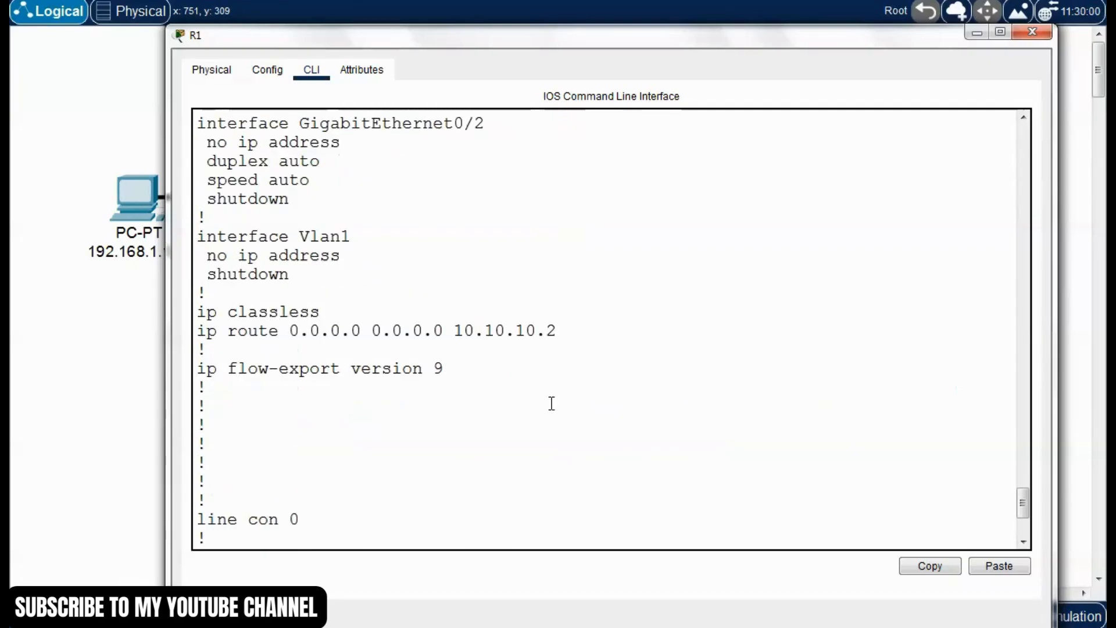
scroll(552, 403, down, 3)
scroll(551, 402, up, 1)
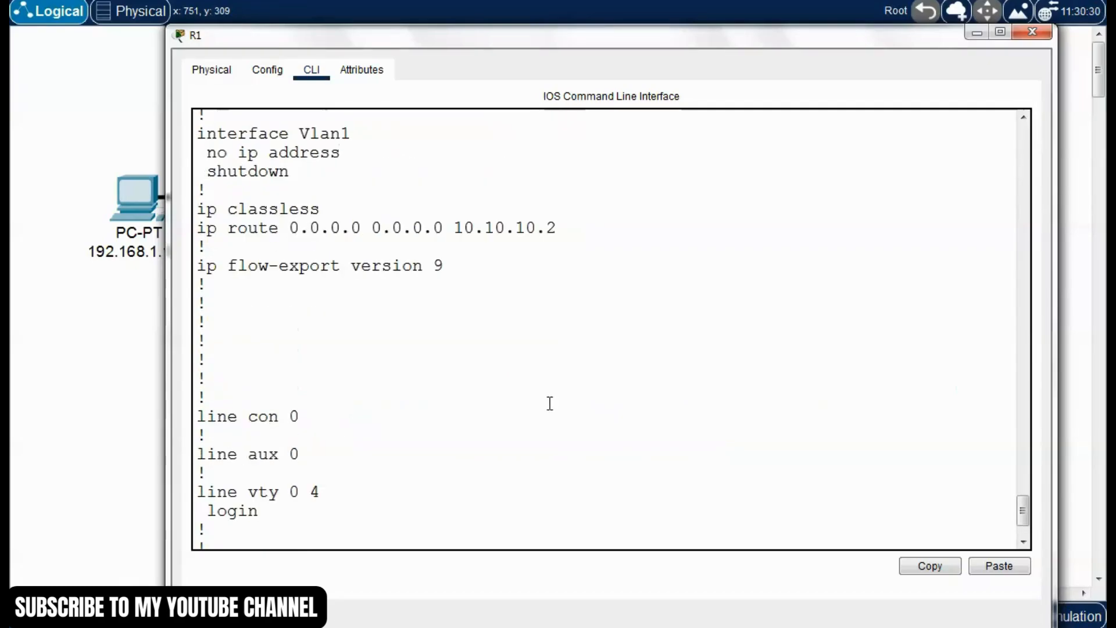
scroll(483, 378, up, 2)
scroll(473, 392, down, 5)
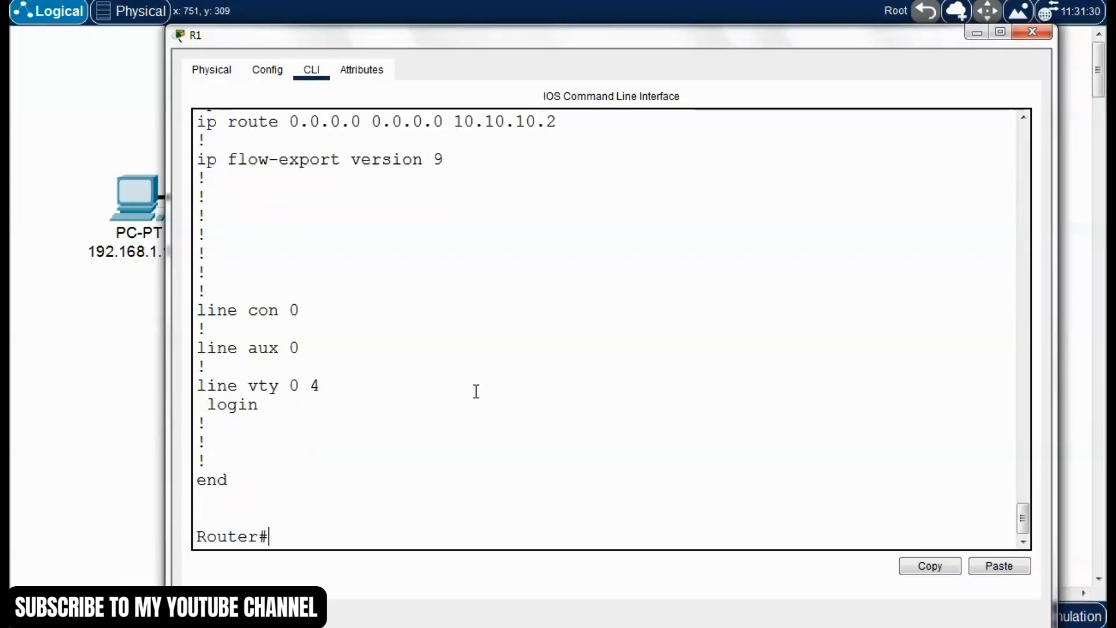
scroll(474, 391, down, 1)
Examine the NAT inside and outside roles of GigabitEthernet0/0 and GigabitEthernet0/1 in R1's configuration listing
drag(743, 42, 746, 1)
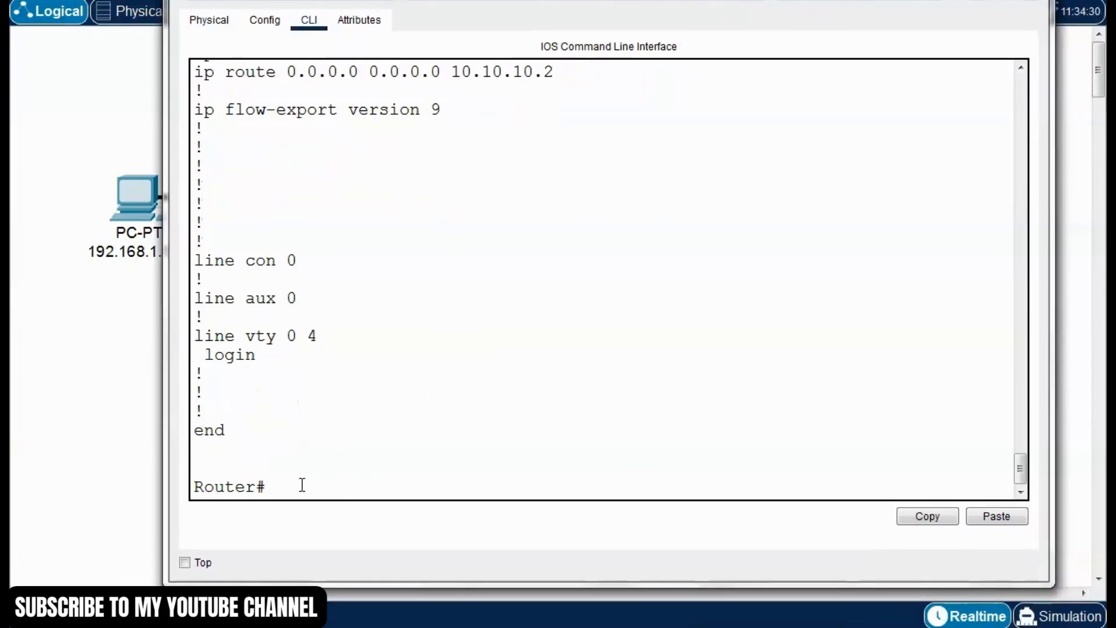
scroll(375, 394, up, 9)
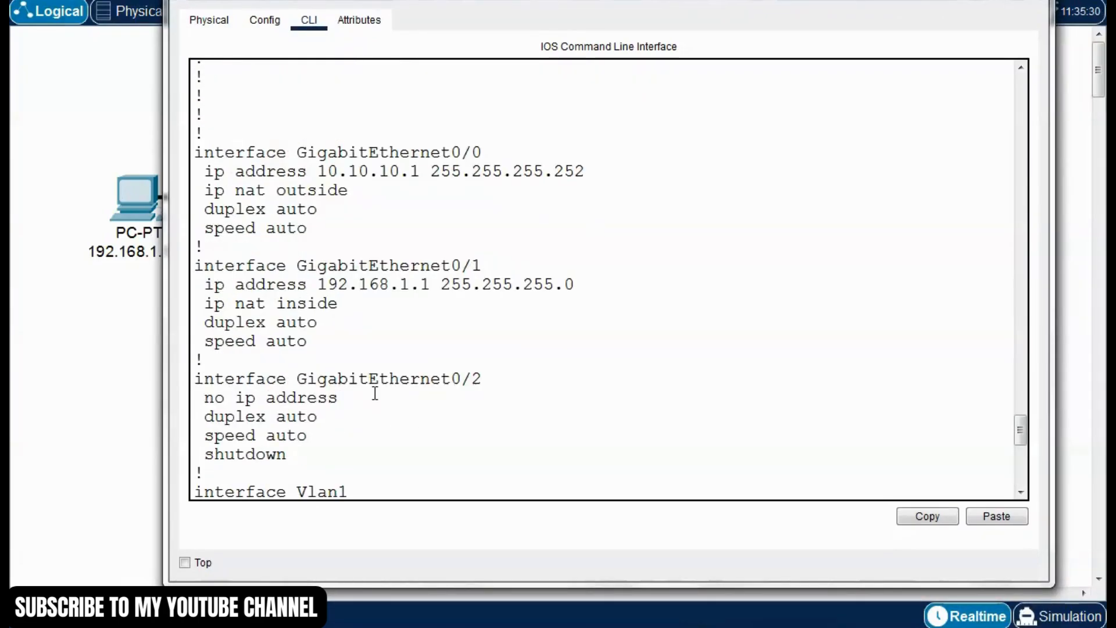
scroll(375, 394, up, 1)
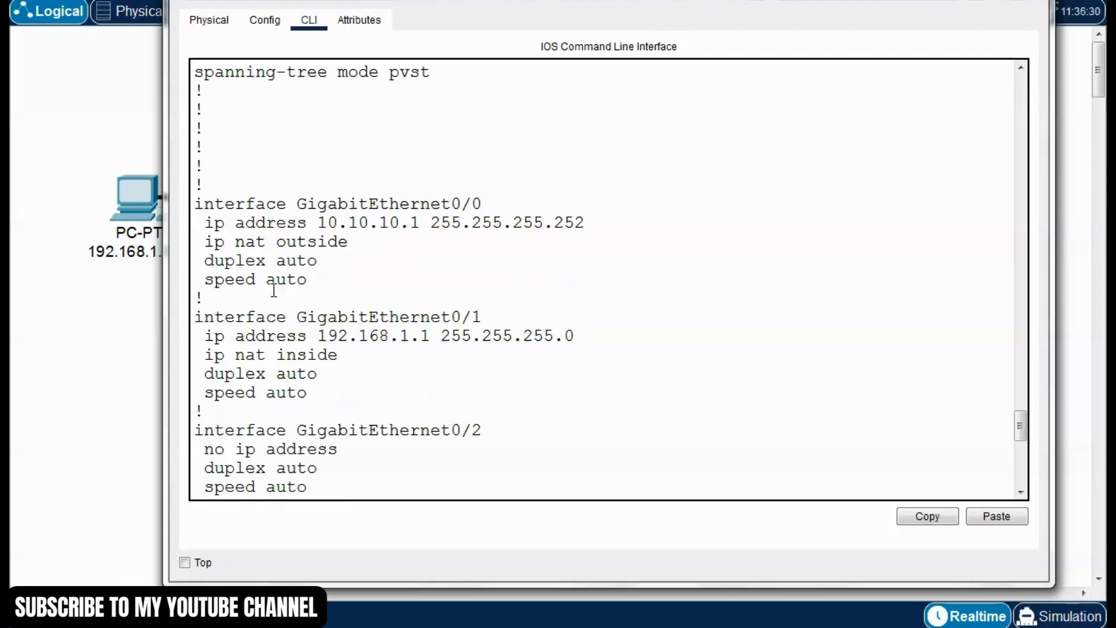
drag(349, 242, 237, 242)
click(309, 336)
drag(345, 355, 246, 354)
Compare R1's G0/0 and G0/1 interfaces in the topology diagram with their NAT lines in the configuration listing
drag(554, 6, 557, 426)
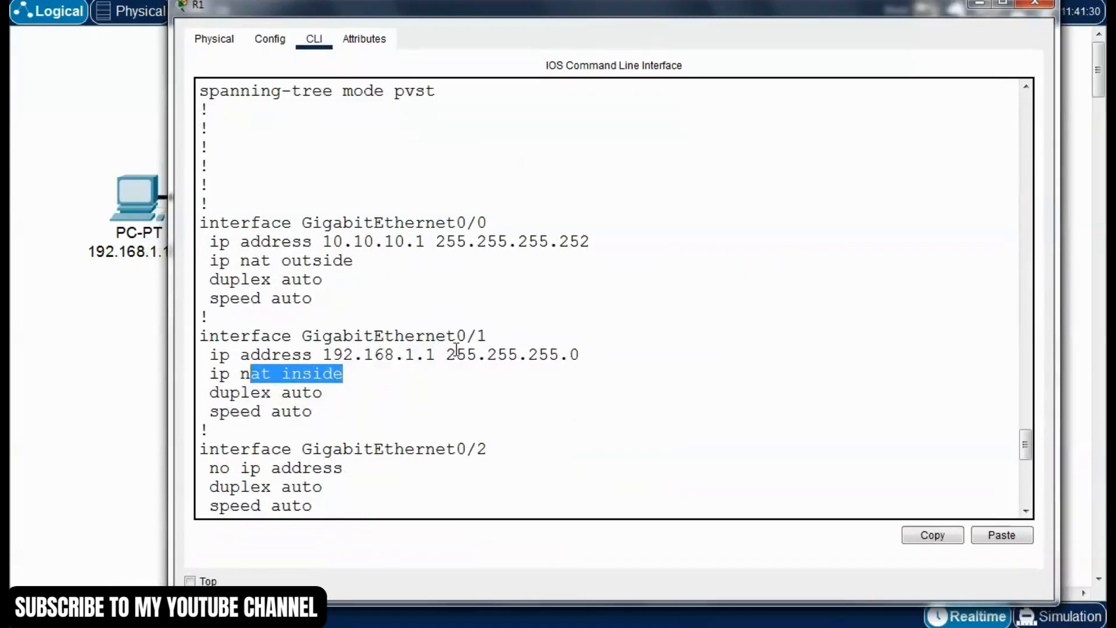
click(454, 370)
drag(491, 339, 435, 342)
click(347, 398)
click(355, 379)
drag(360, 381, 212, 380)
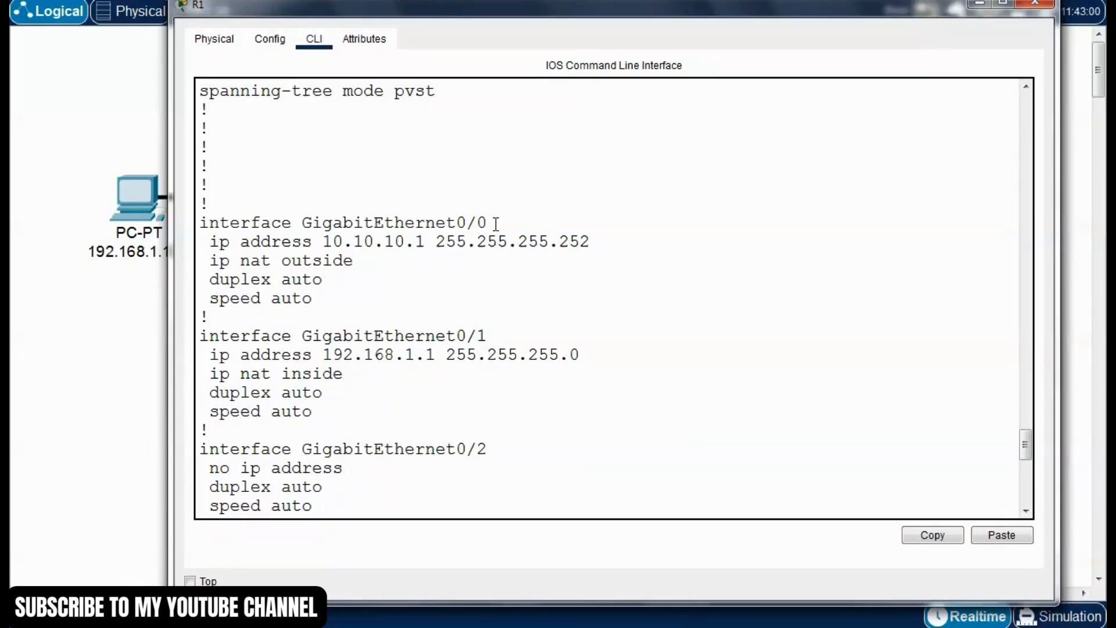
drag(492, 224, 365, 223)
click(354, 277)
drag(353, 262, 251, 261)
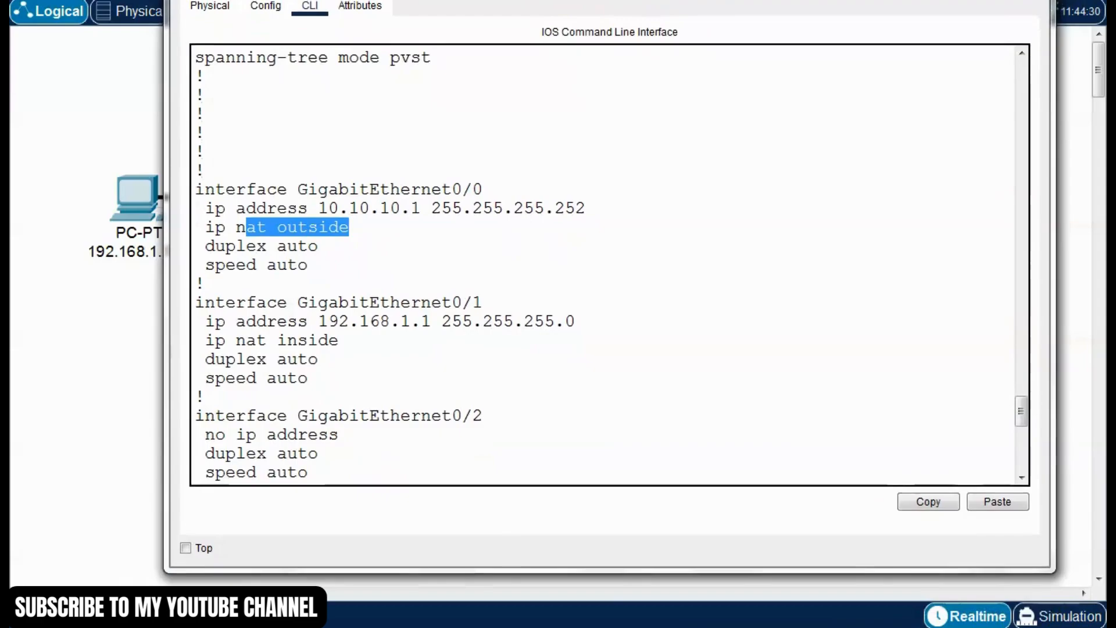
Return to R1's command prompt and enter global configuration mode with "conf t"
click(542, 364)
drag(1022, 421, 1038, 488)
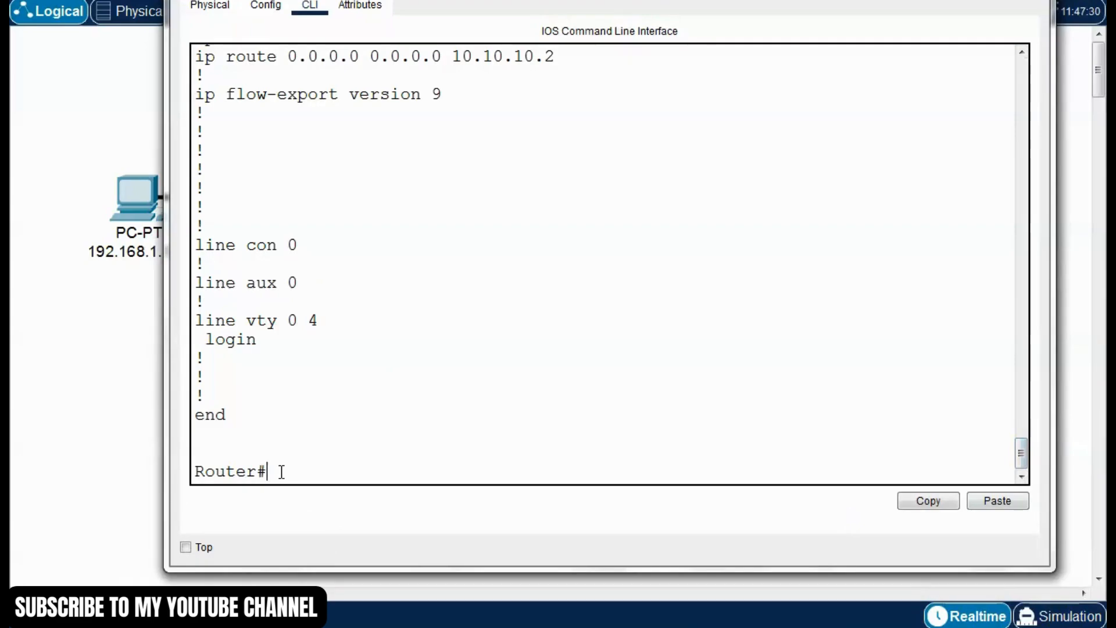
text(conf t)
key(Return)
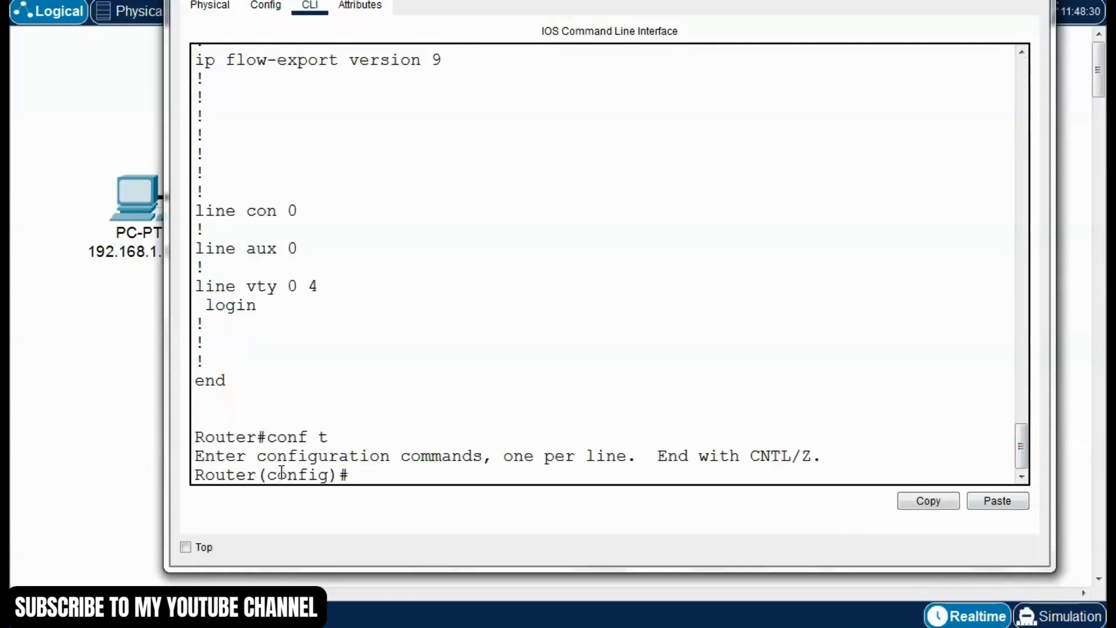
drag(797, 0, 814, 3)
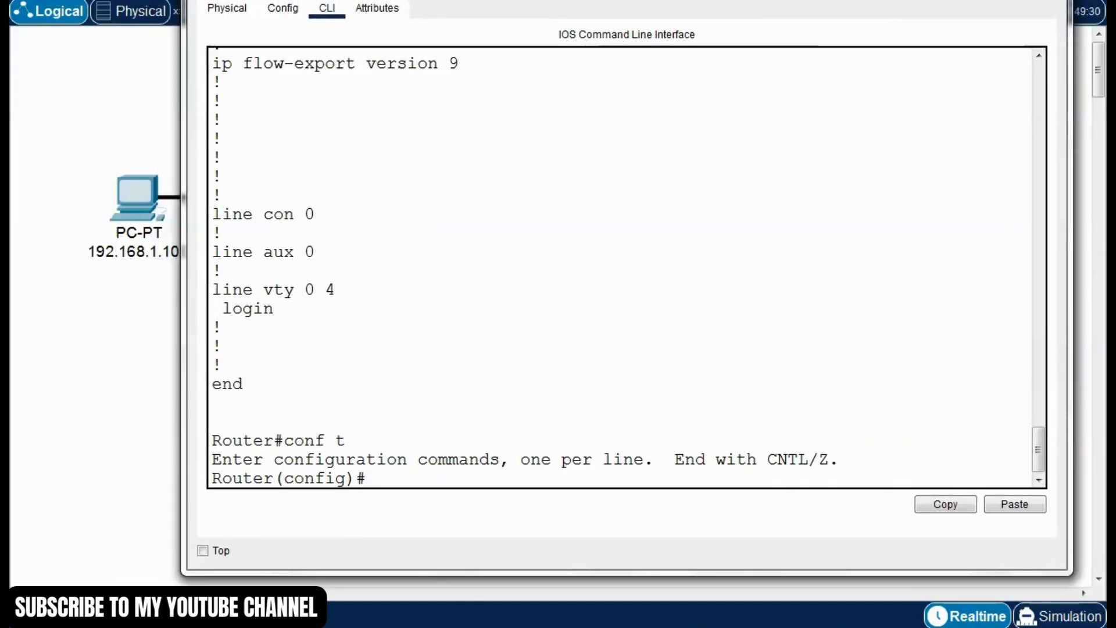
Begin the command "access-list 1 permit" on R1 and list its available source options with "?"
text(ac)
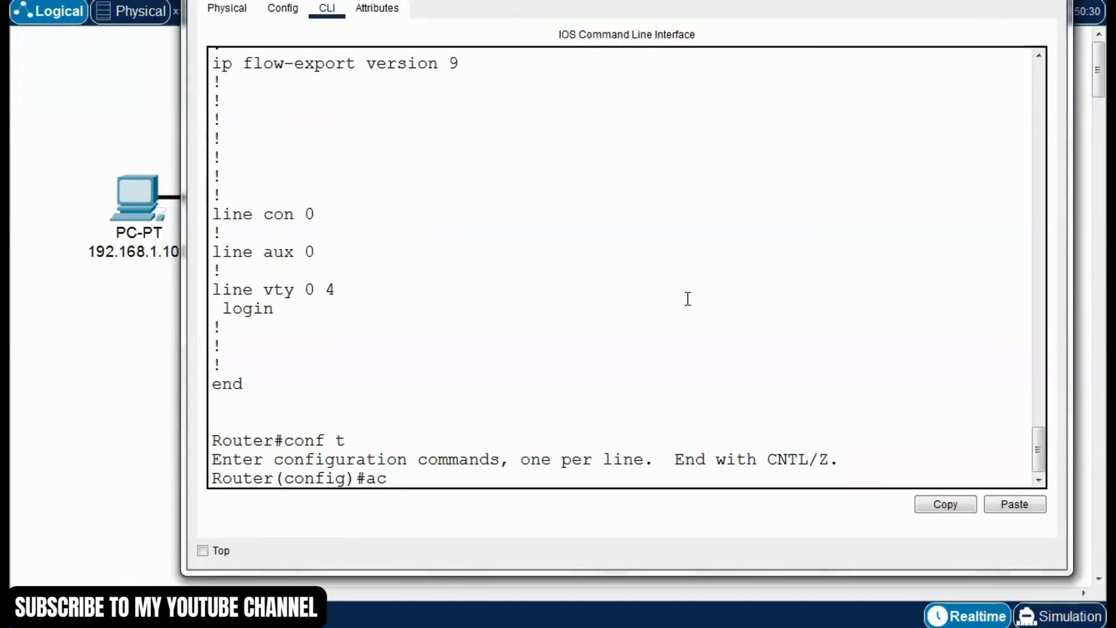
text(cess)
key(Tab)
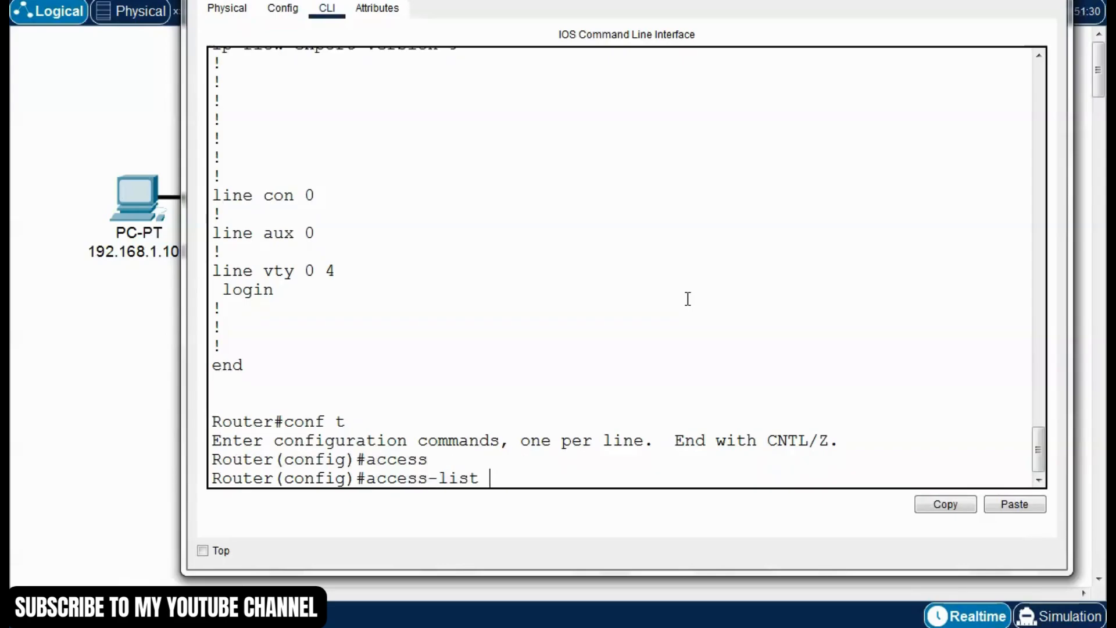
text(1 permit )
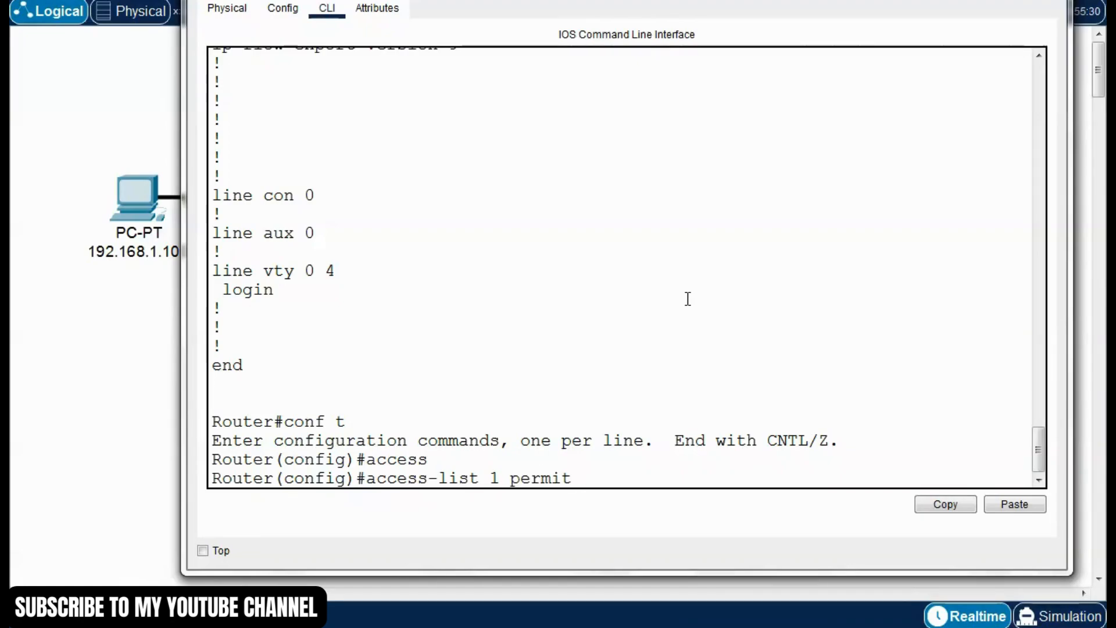
text(?)
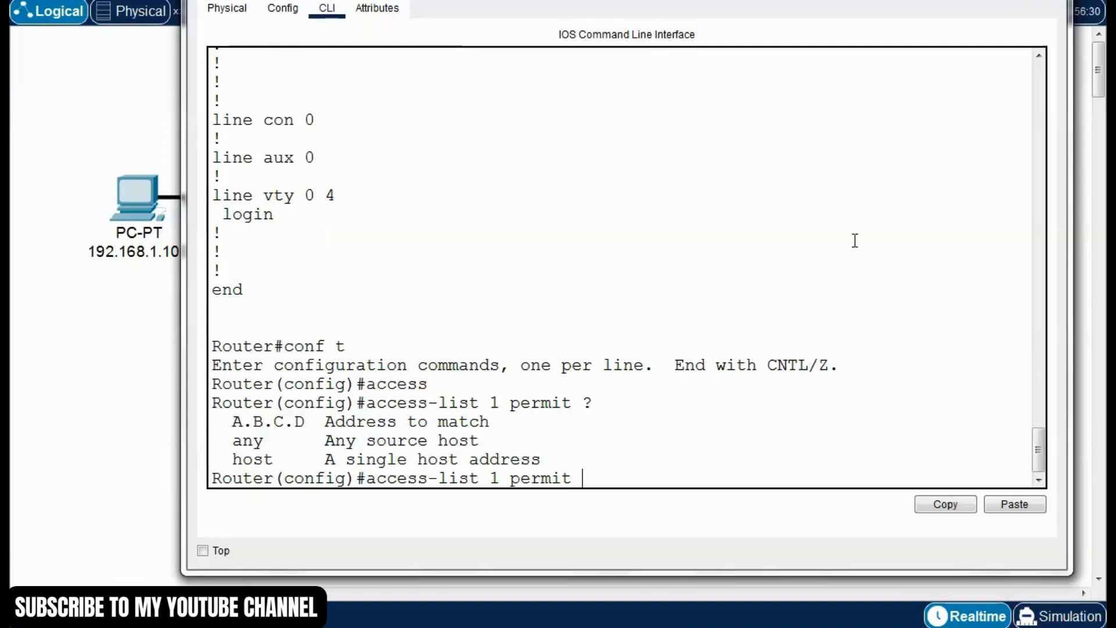
Check the PC's network in the topology and complete the access list entry with "192.168.1.0 0.0.0.255"
drag(706, 0, 777, 11)
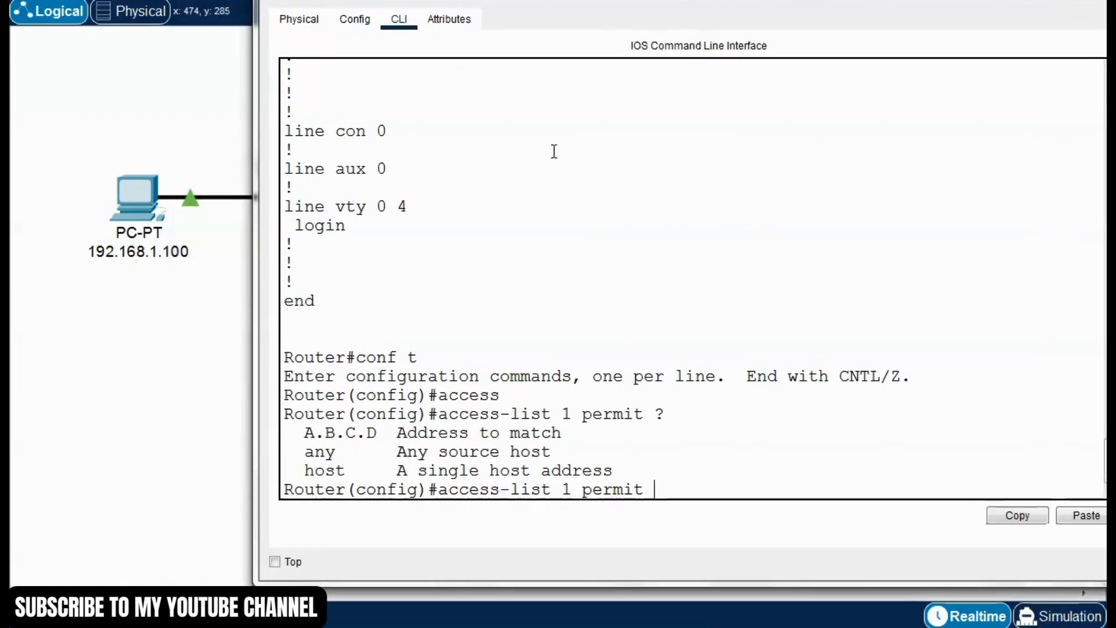
drag(579, 3, 666, 334)
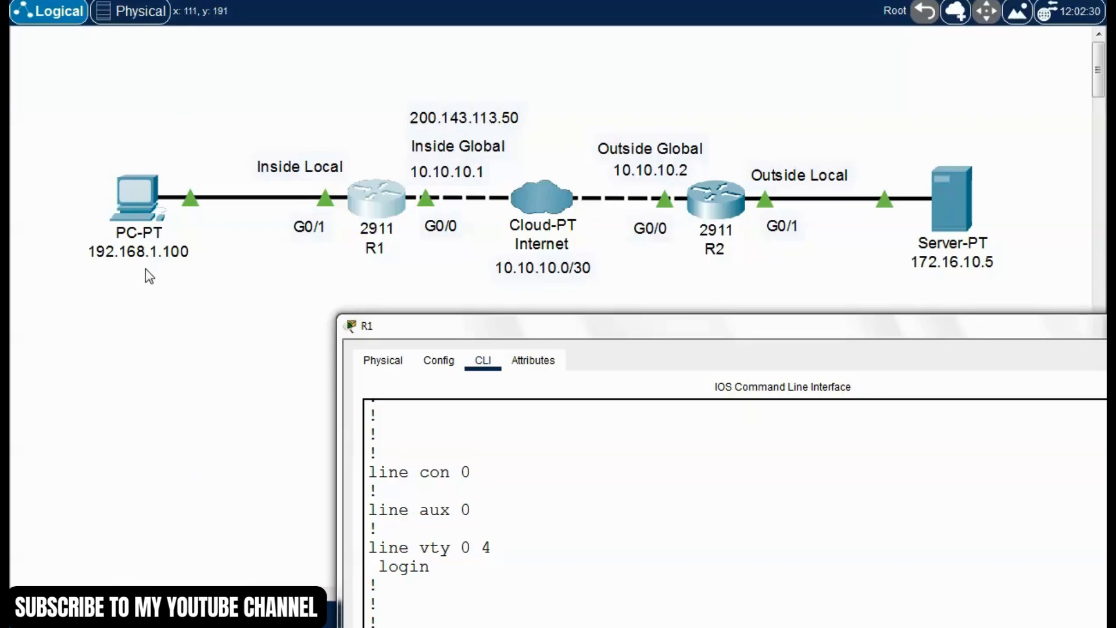
drag(617, 329, 494, 35)
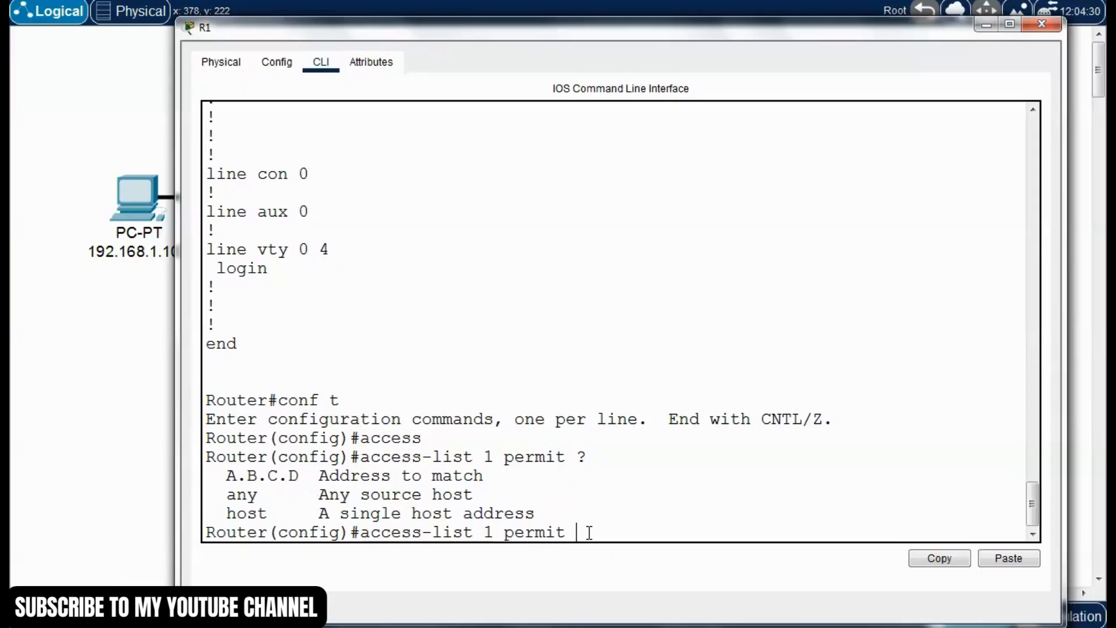
text(192.168.1.0)
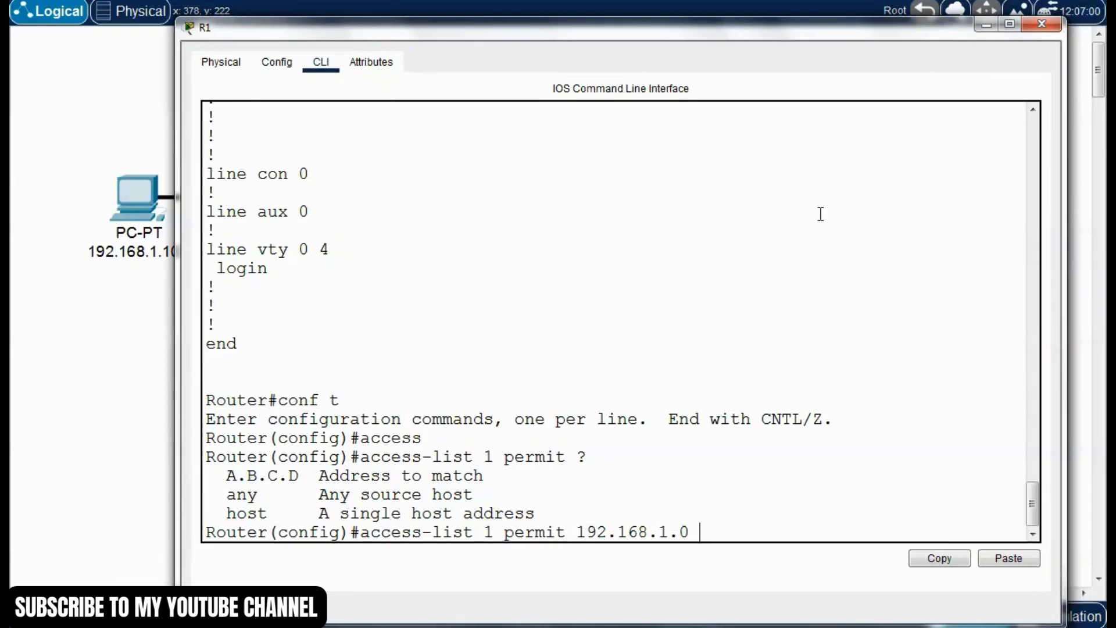
drag(831, 32, 770, 16)
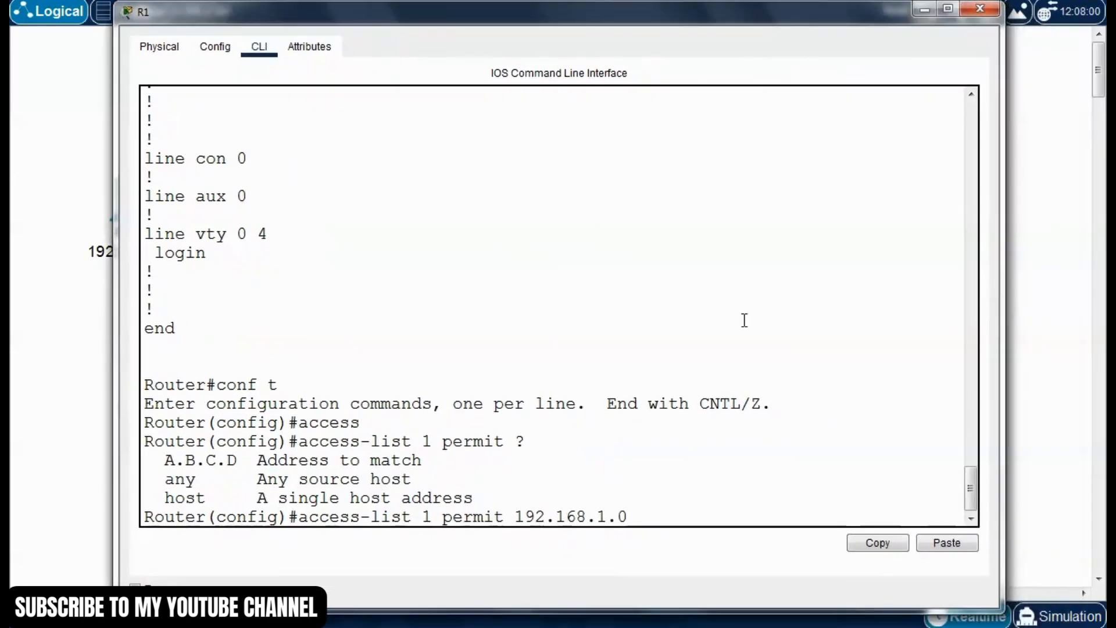
text(0.0.0.255)
key(Return)
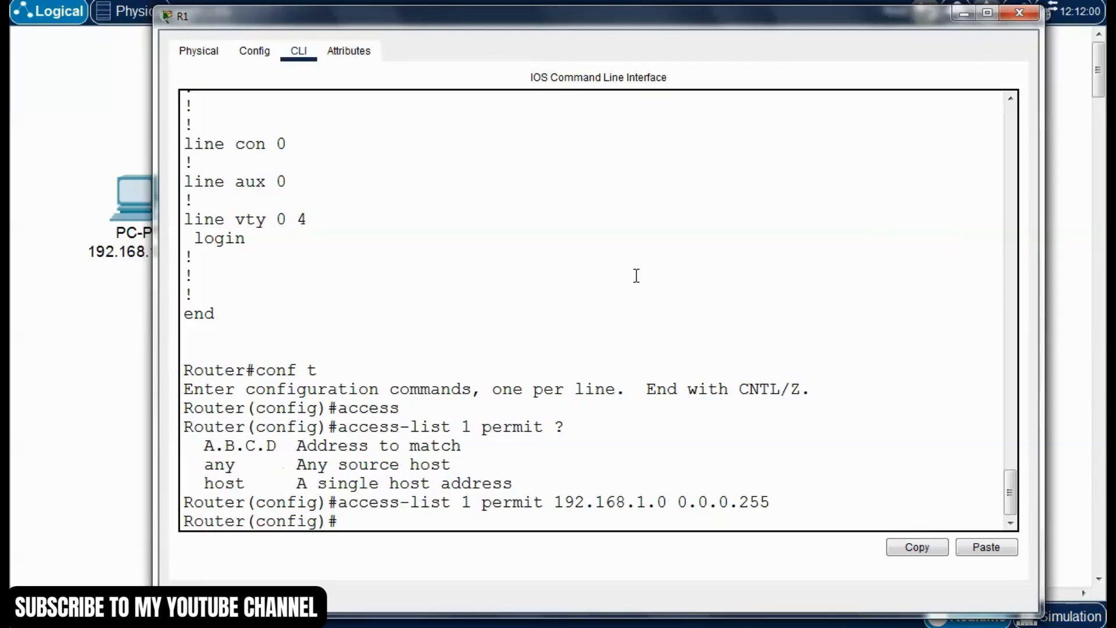
Begin the command "ip nat inside source", listing the available options after "inside" and after "source" with "?"
text(inside)
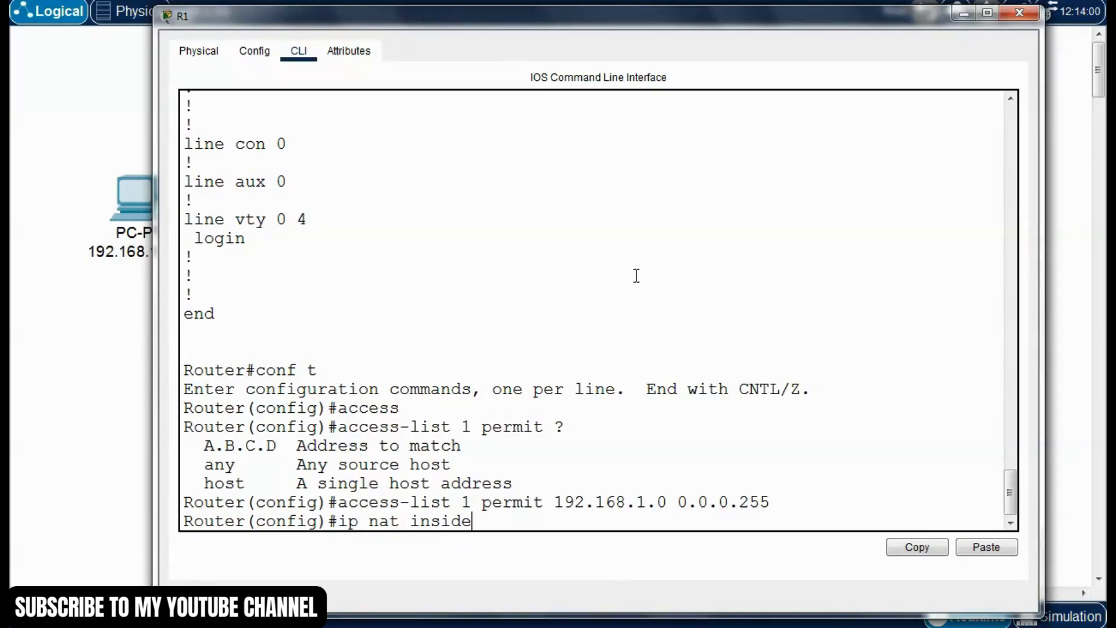
text( ?)
text(sour)
text(ce)
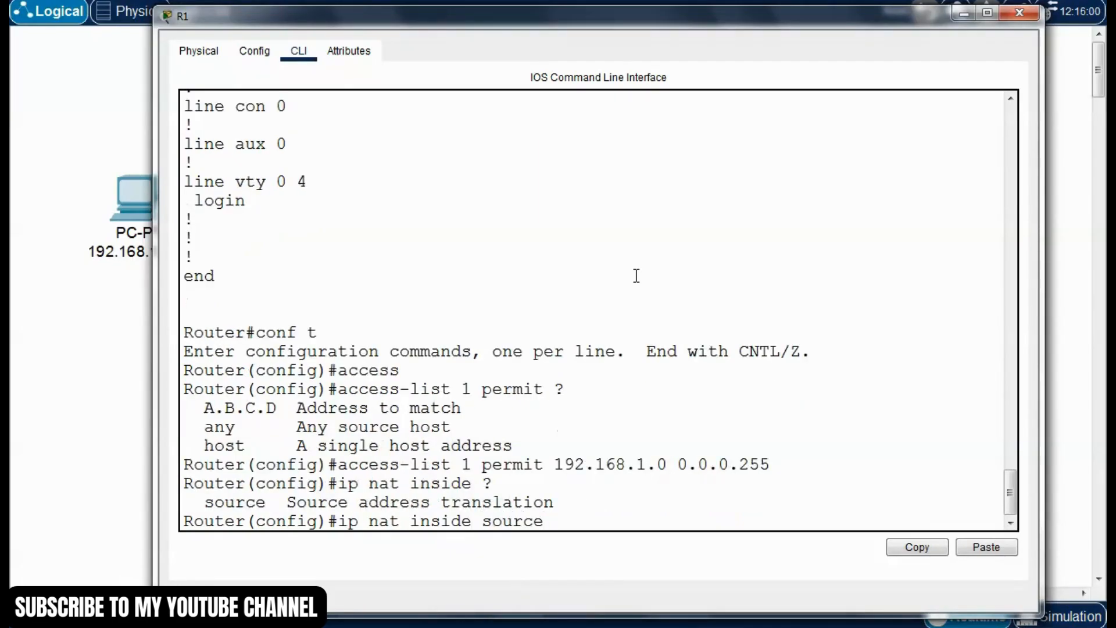
text( ?)
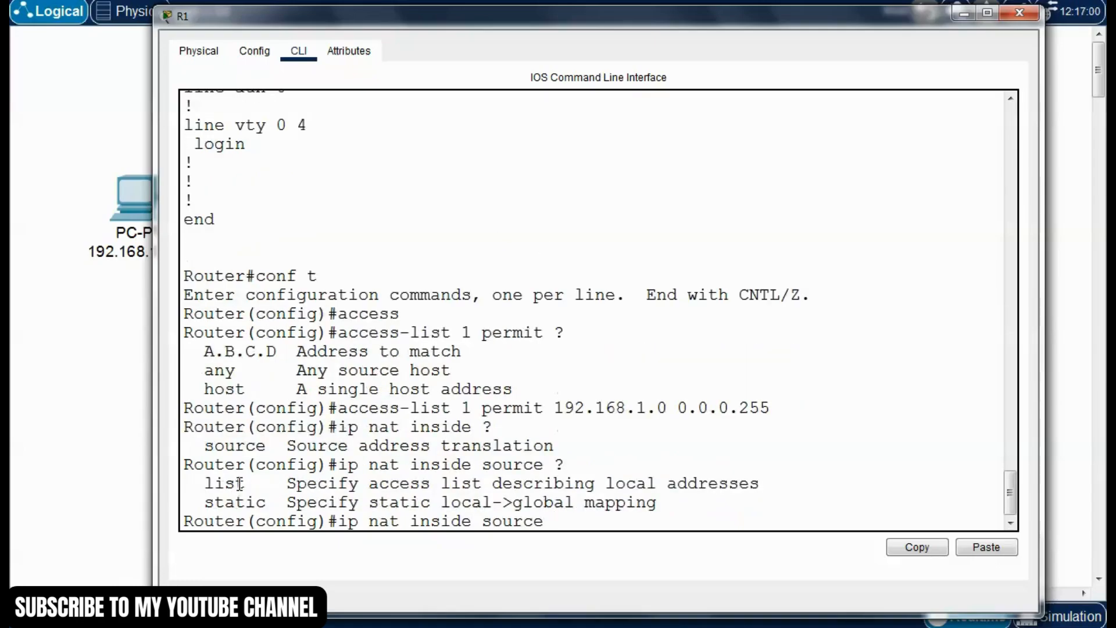
Extend the NAT command with "list 1", listing the available options after "list" and after "1" with "?"
drag(246, 484, 197, 491)
drag(493, 521, 503, 520)
click(566, 520)
text(?)
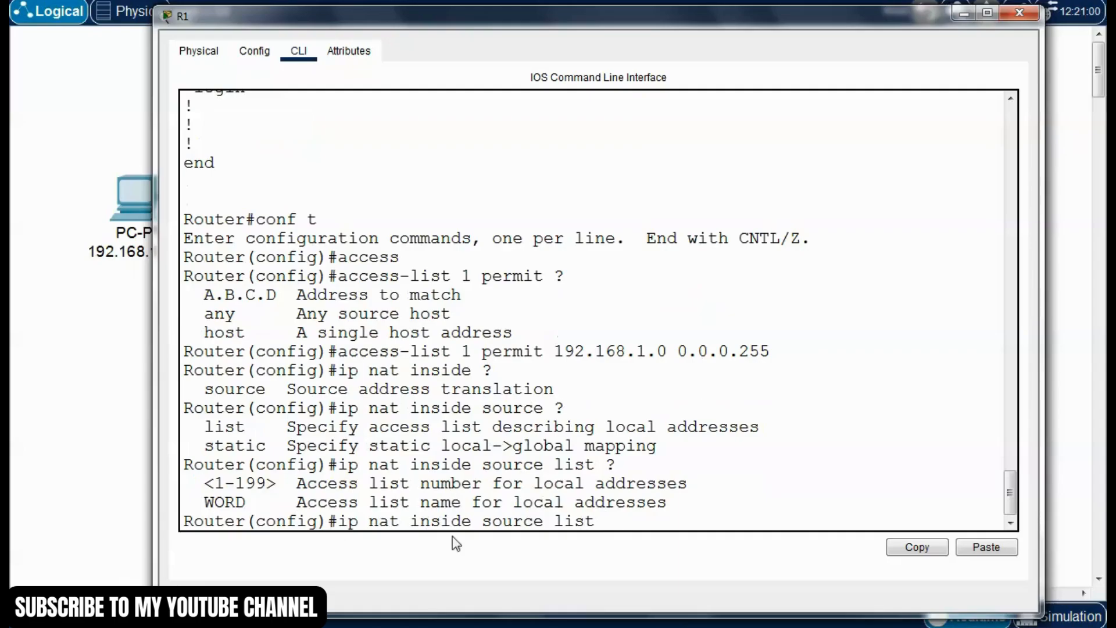
text(1 ?)
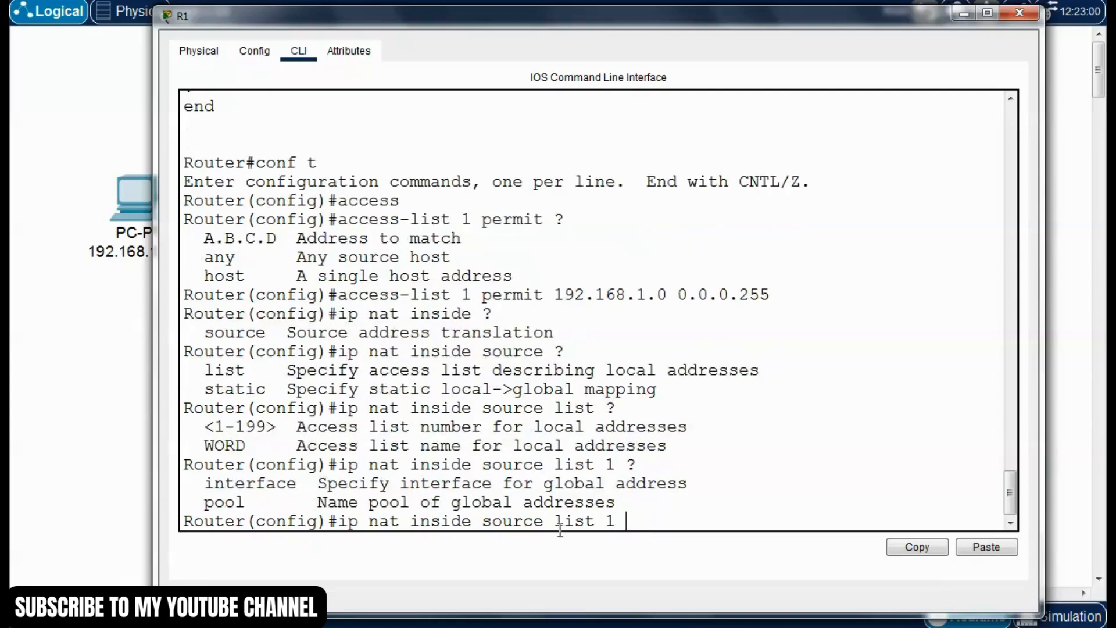
Extend the NAT command with "interface g0/0", checking R1's outside interface in the topology and listing the remaining options with "?"
drag(205, 483, 696, 486)
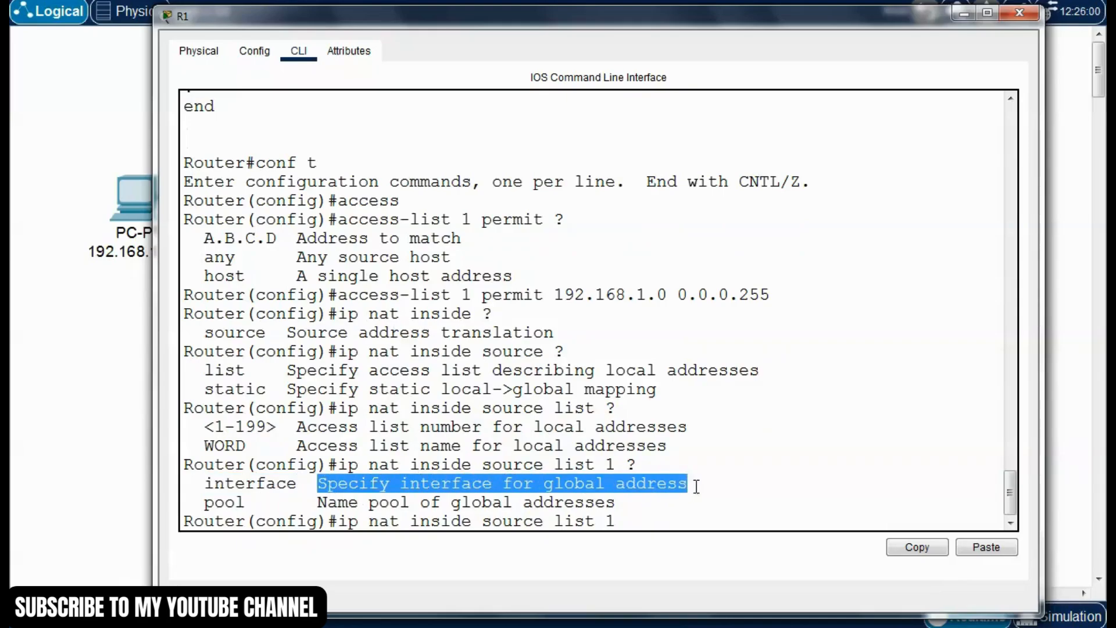
text(interface)
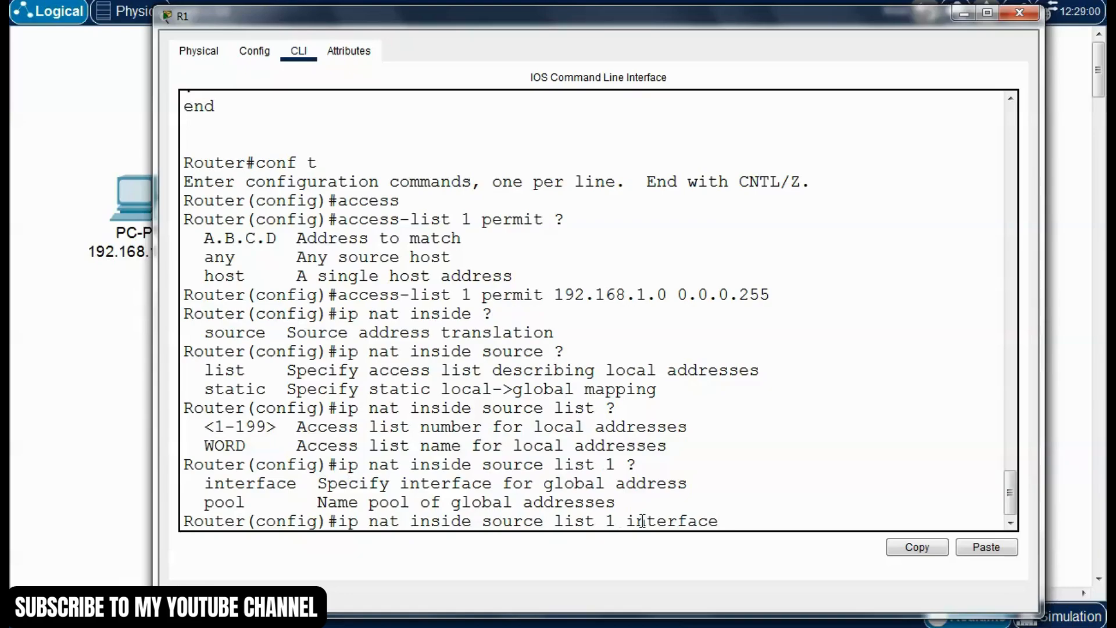
text( ?)
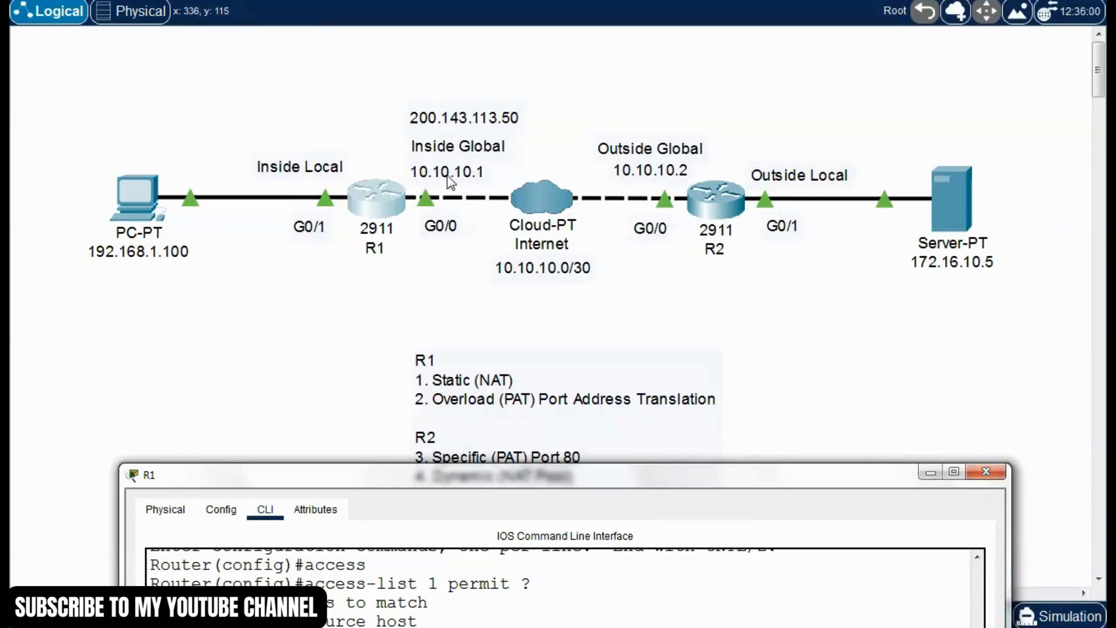
drag(593, 475, 595, 59)
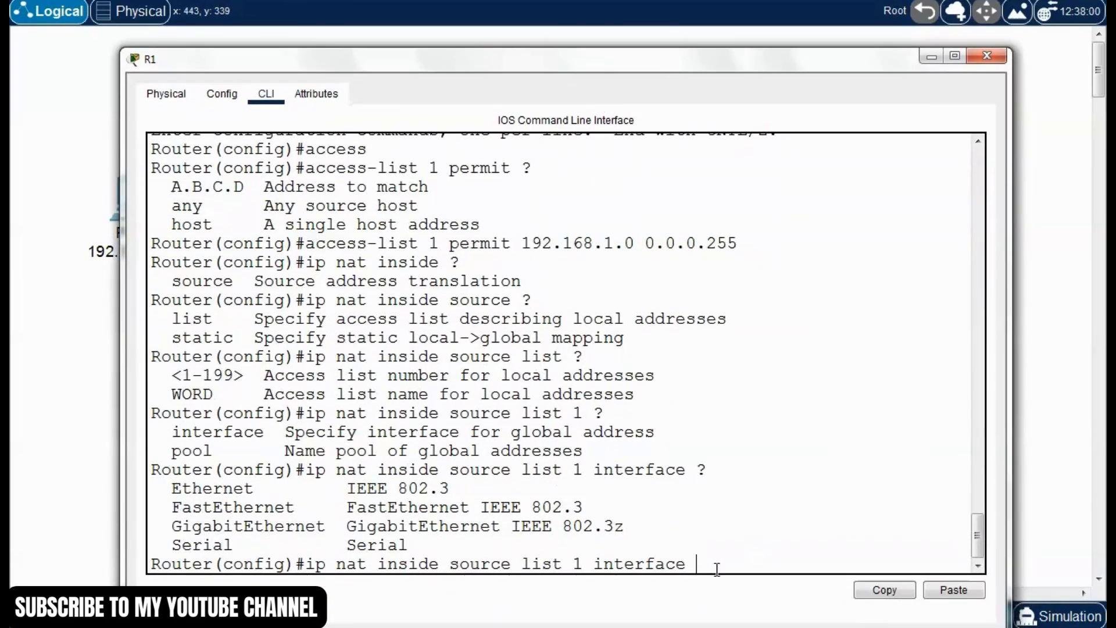
text(/0 ?)
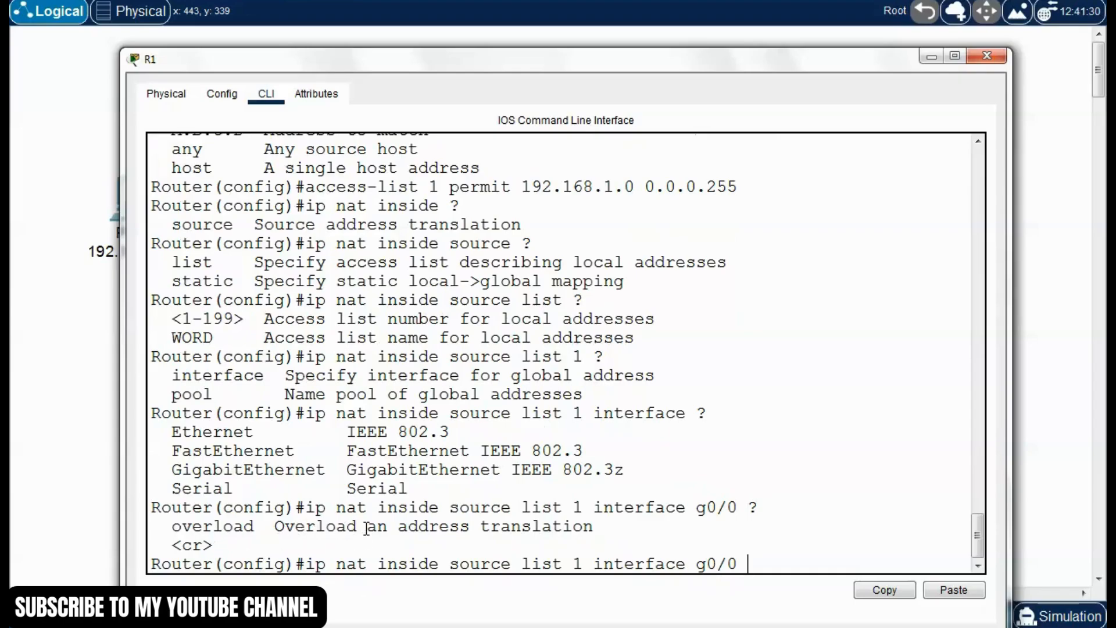
Finish the NAT command with "overload" and run "ip nat inside source list 1 interface g0/0 overload" on R1
drag(599, 527, 292, 529)
click(758, 567)
text(overload)
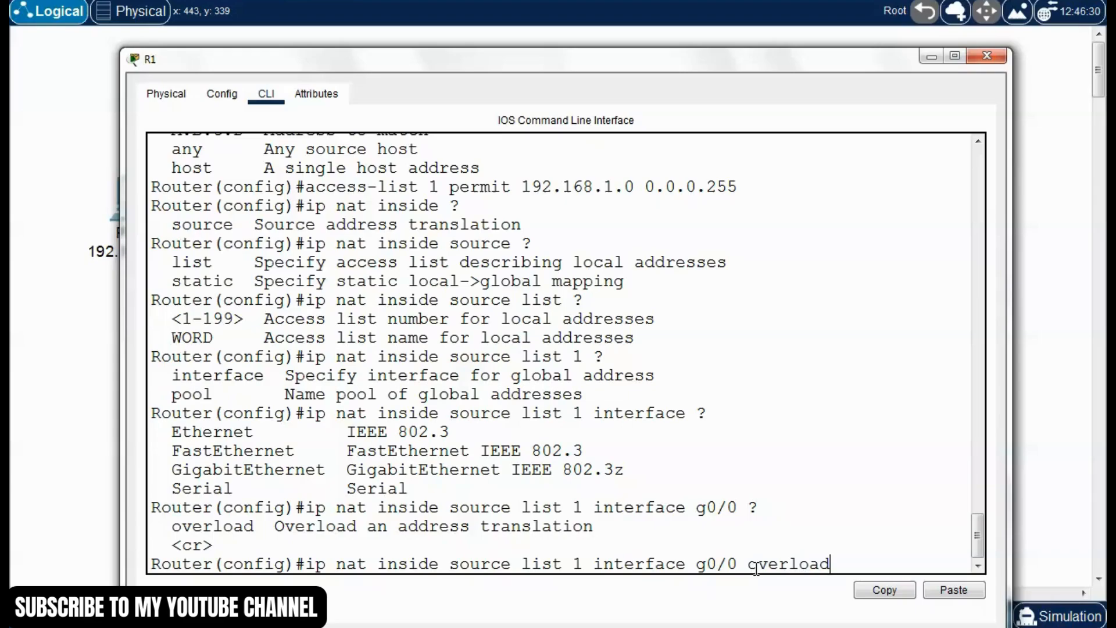
key(Return)
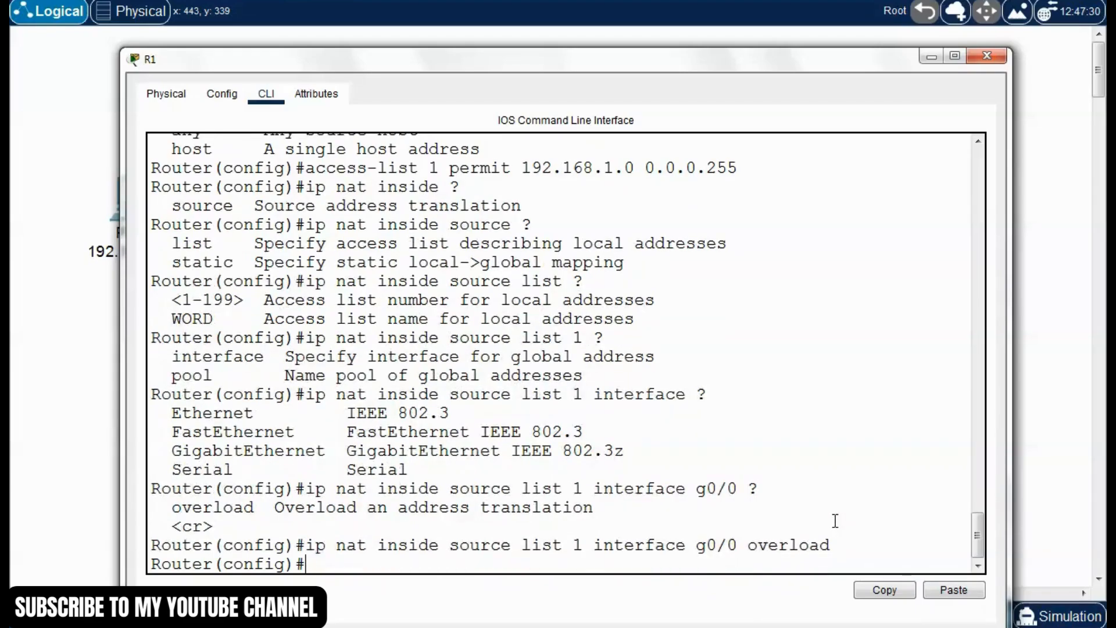
Leave configuration mode on R1 and save the configuration with "write"
key(ctrl+z)
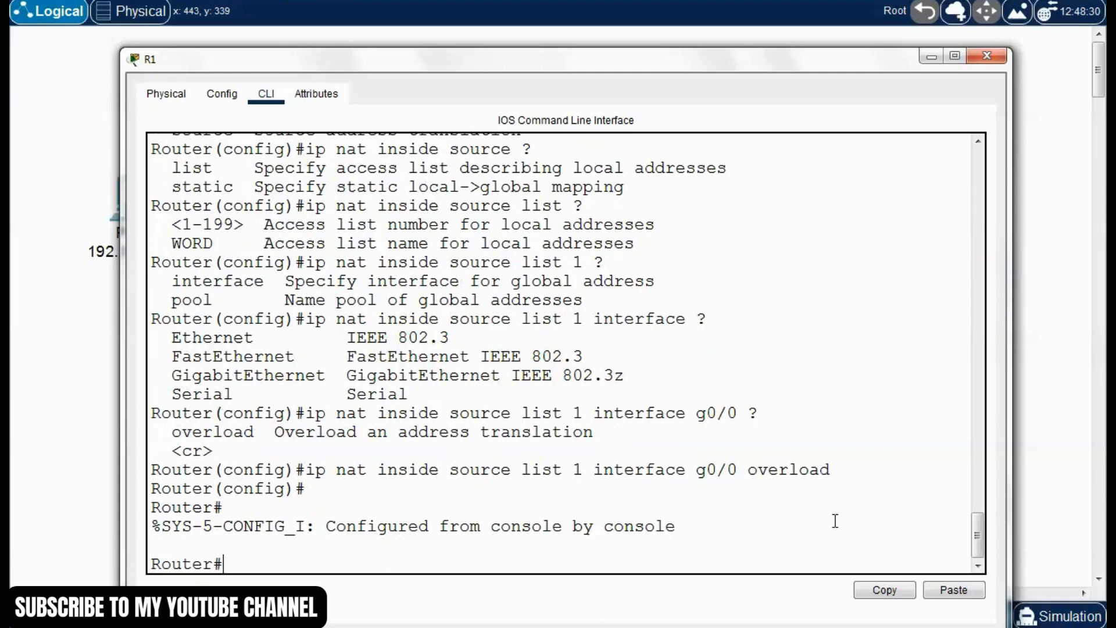
text(write)
key(Return)
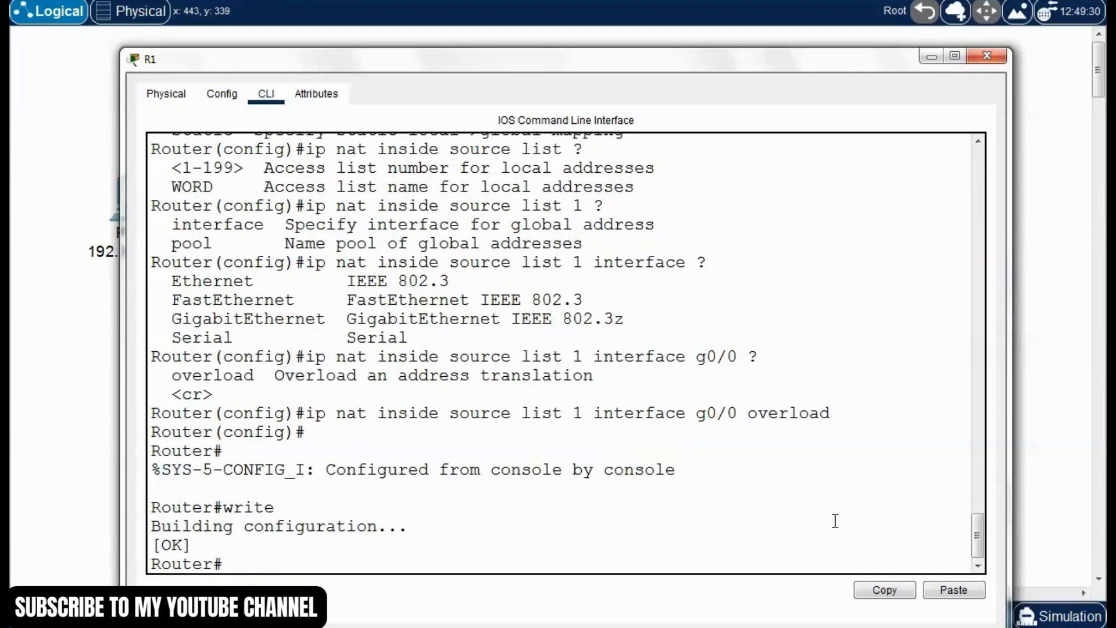
Display R1's running configuration with "show run" and page through to the NAT and access-list lines
text(show run)
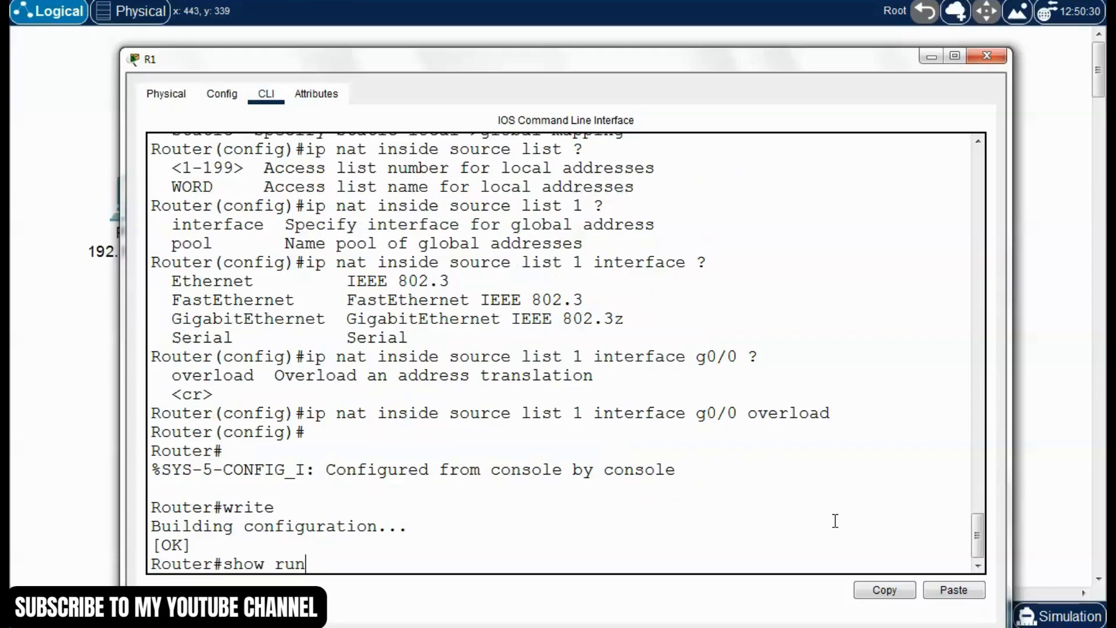
key(Return)
key(space)
key(space)
scroll(457, 446, up, 4)
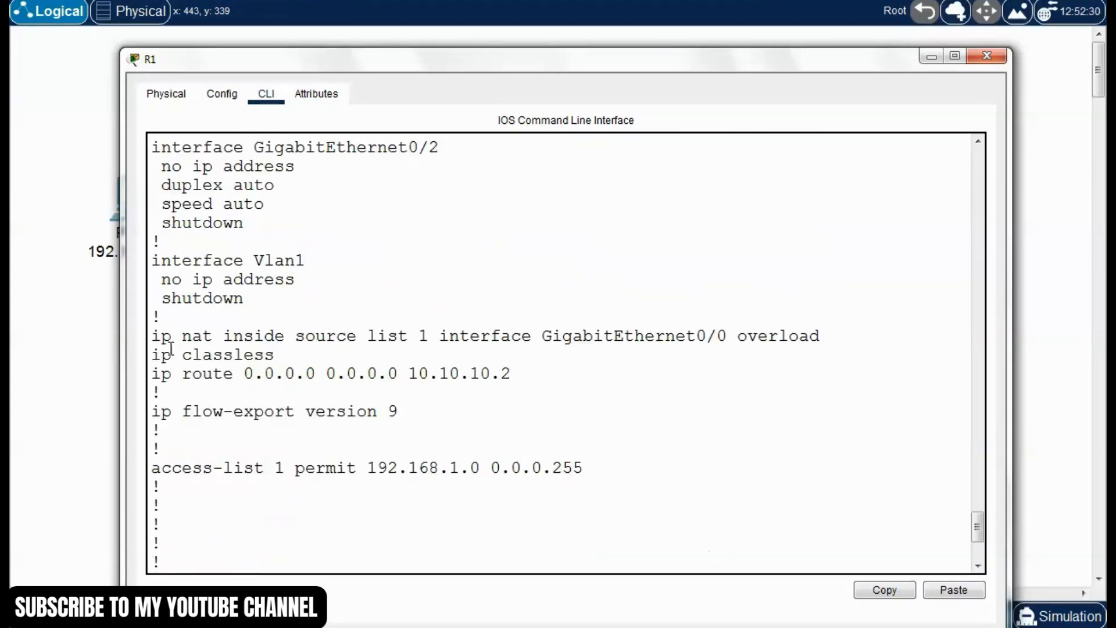
Examine the NAT line's interface and overload keyword in R1's running configuration, and close the R1 window
drag(153, 338, 820, 337)
click(633, 355)
drag(728, 340, 603, 338)
click(674, 366)
drag(838, 336, 718, 337)
click(817, 343)
drag(835, 339, 731, 332)
click(705, 238)
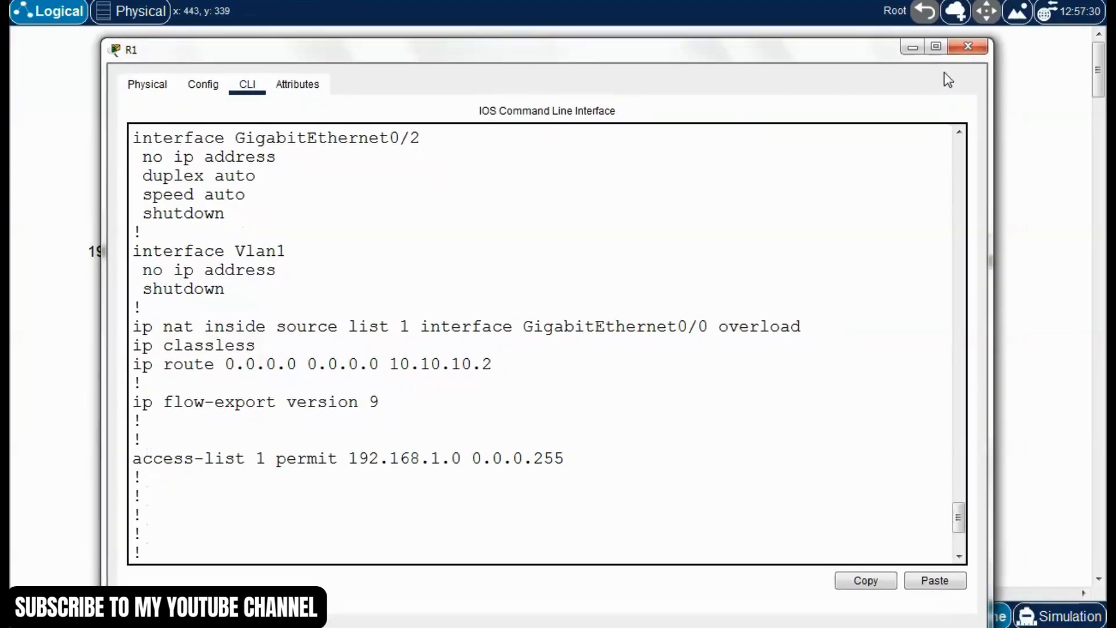
click(966, 47)
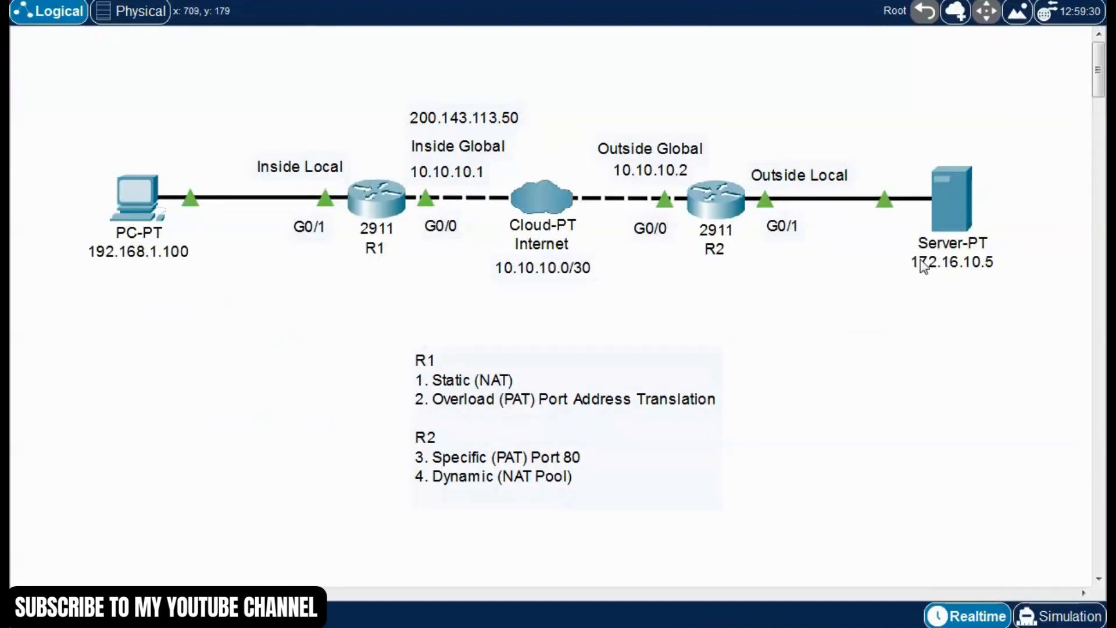
Close the server's window and open the Command Prompt on the PC at 192.168.1.100
click(952, 198)
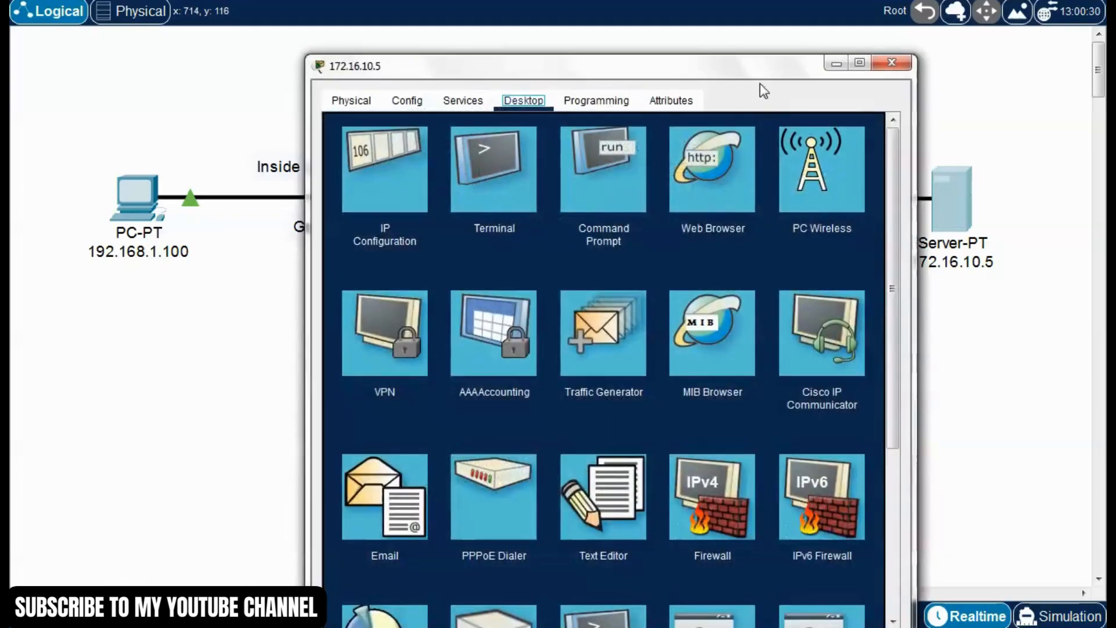
click(927, 62)
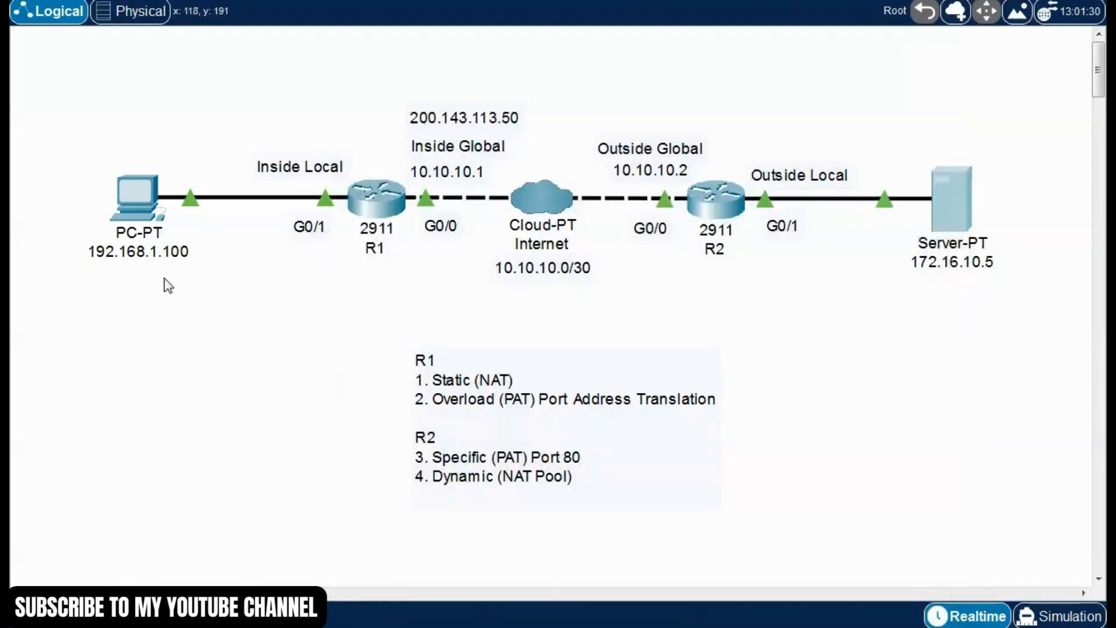
click(138, 199)
drag(579, 71, 430, 52)
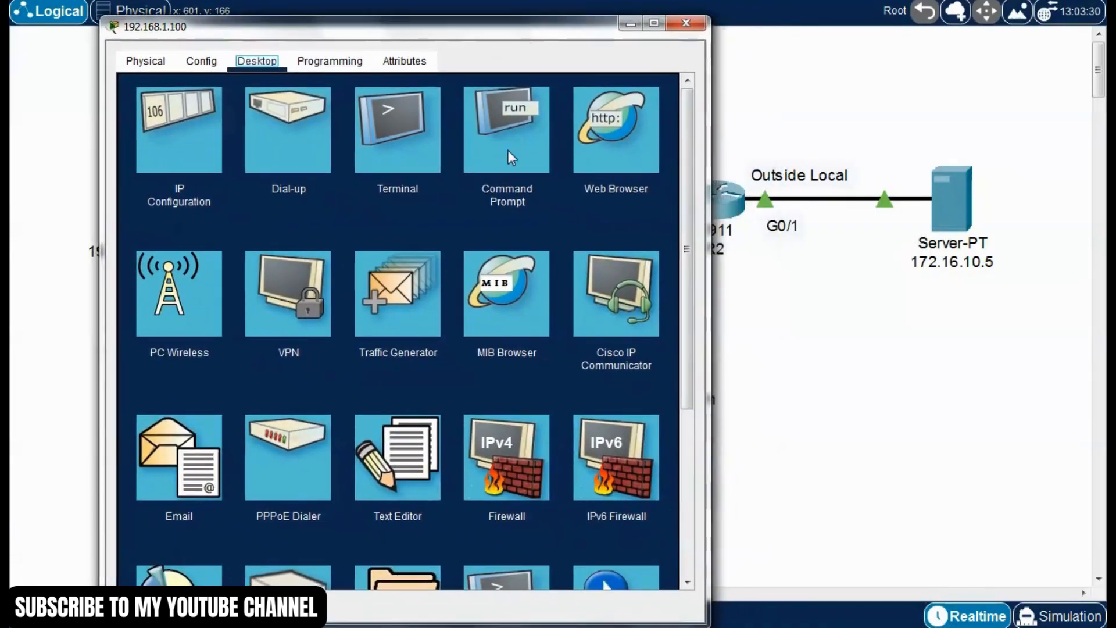
click(508, 150)
Ping the server at 172.16.10.5 from the PC and close the PC's window
text(ping 172.16.10.)
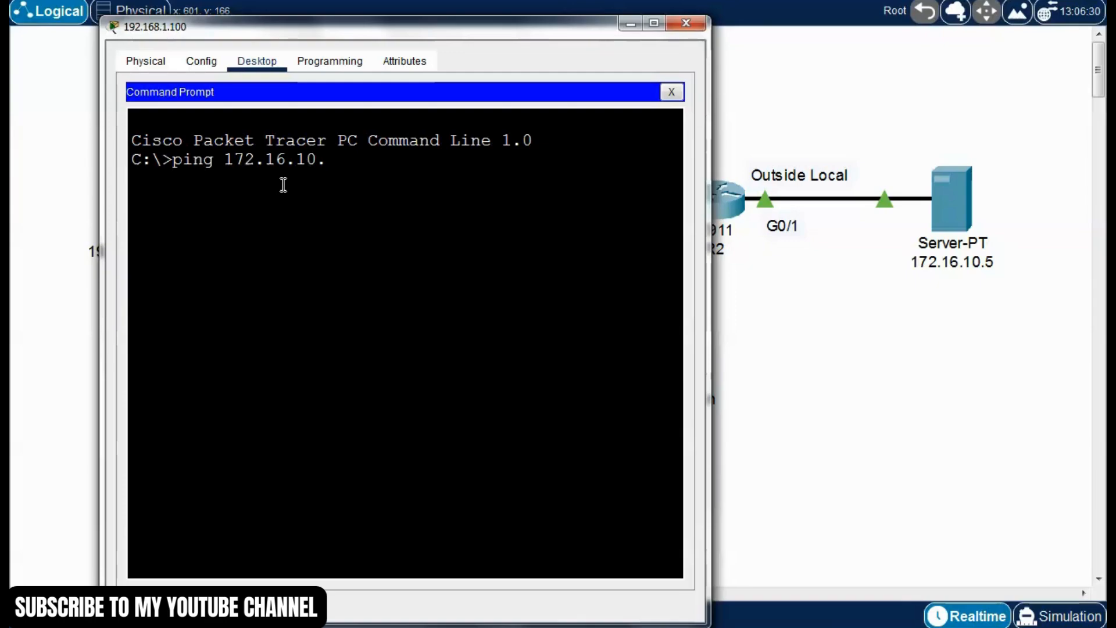
text(5)
key(Return)
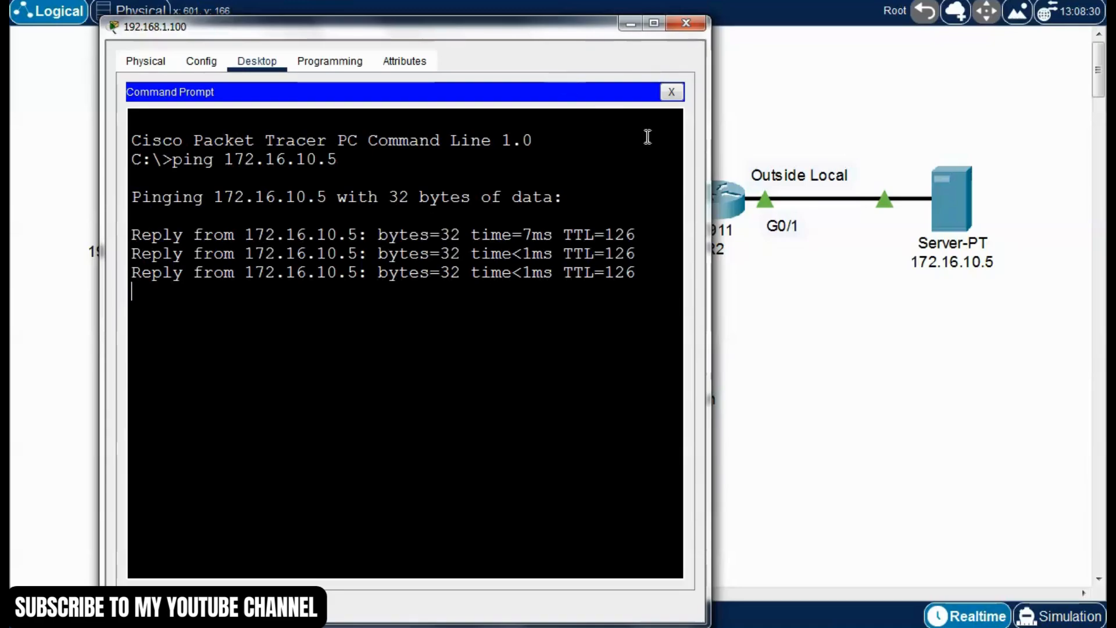
click(672, 92)
click(686, 23)
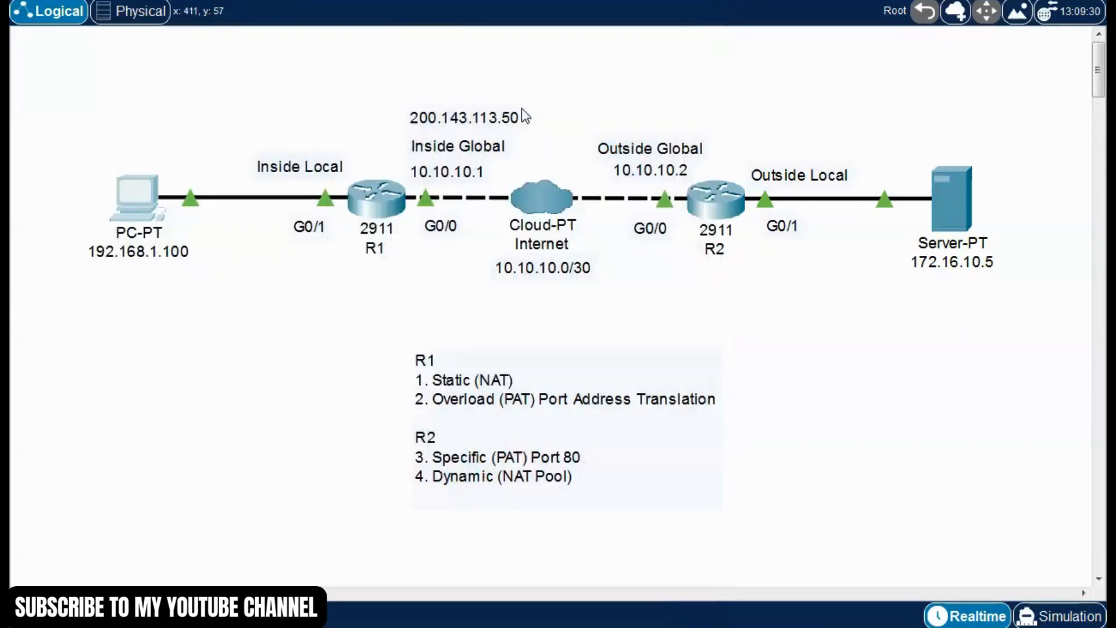
Run "show ip nat translations" in R1's CLI and widen the window so the table columns line up
click(378, 210)
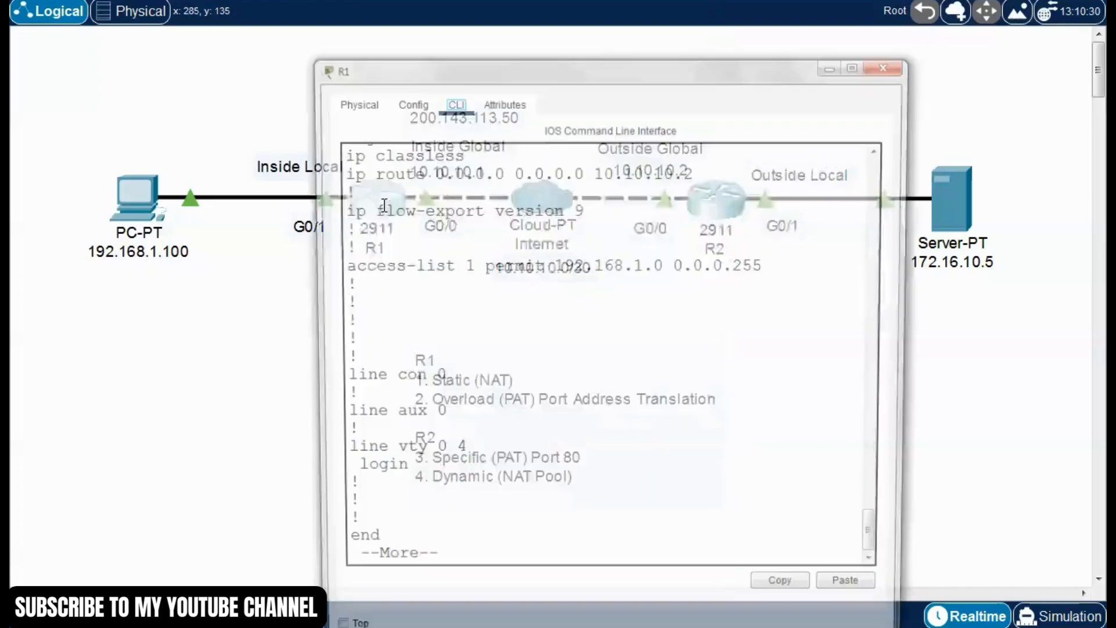
drag(698, 75, 547, 61)
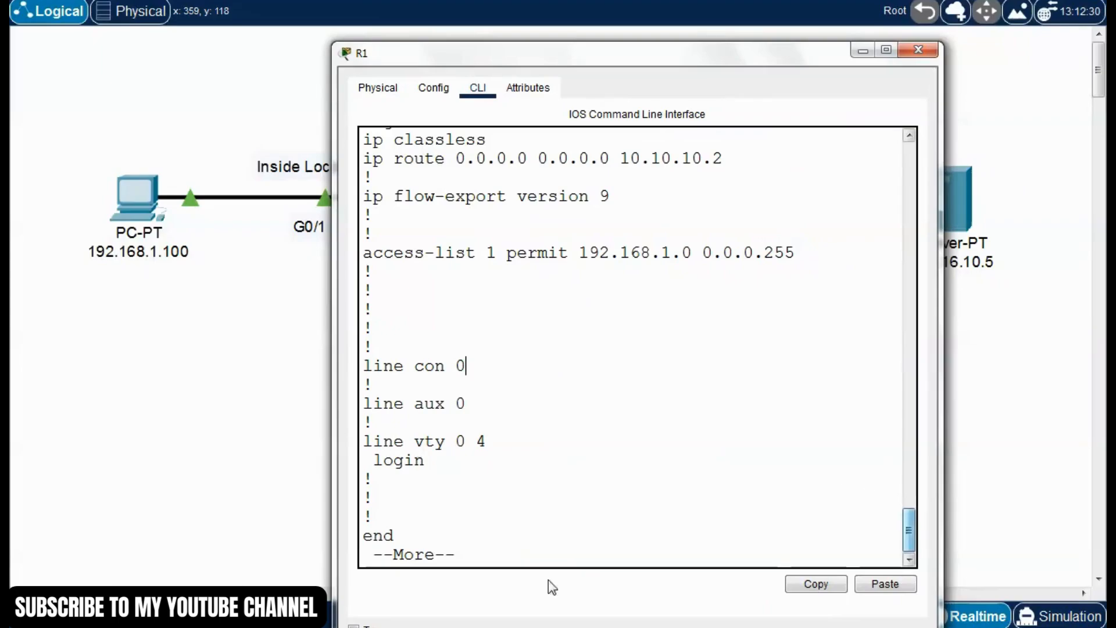
key(space)
text(show ip nat trans)
key(Tab)
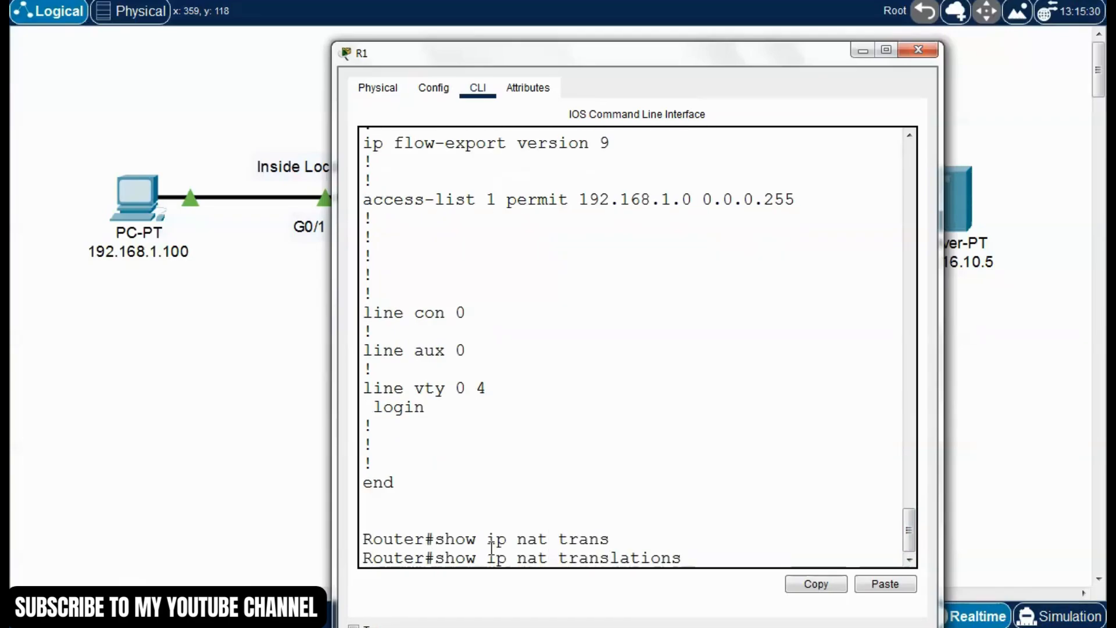
key(Return)
drag(332, 332, 73, 314)
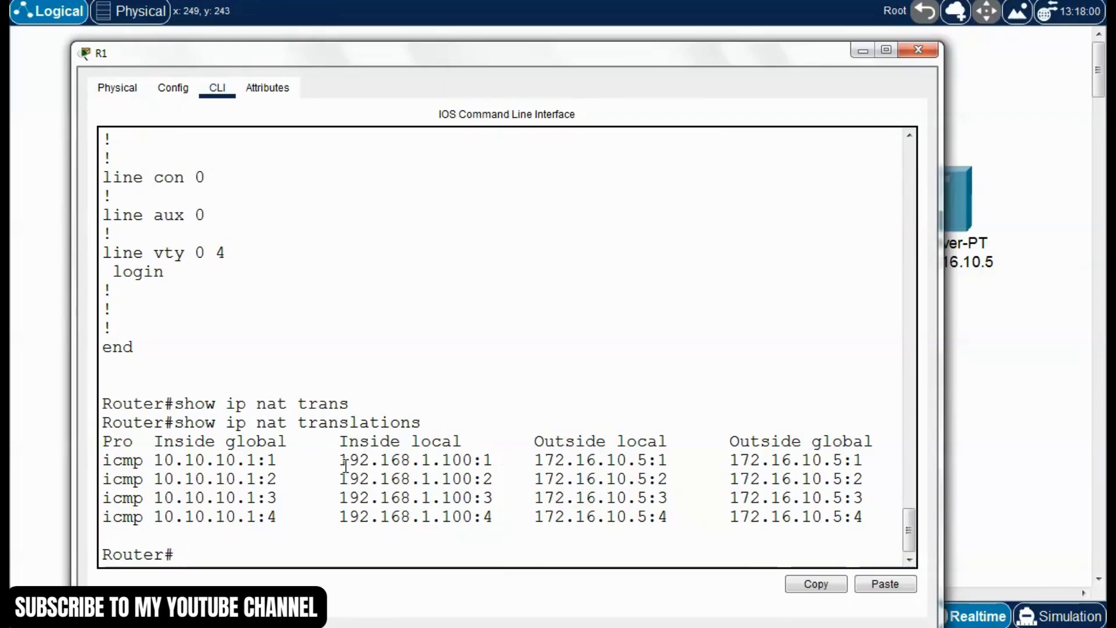
Examine the inside local address, inside global address and protocol of the entries in R1's translation table
drag(340, 460, 472, 460)
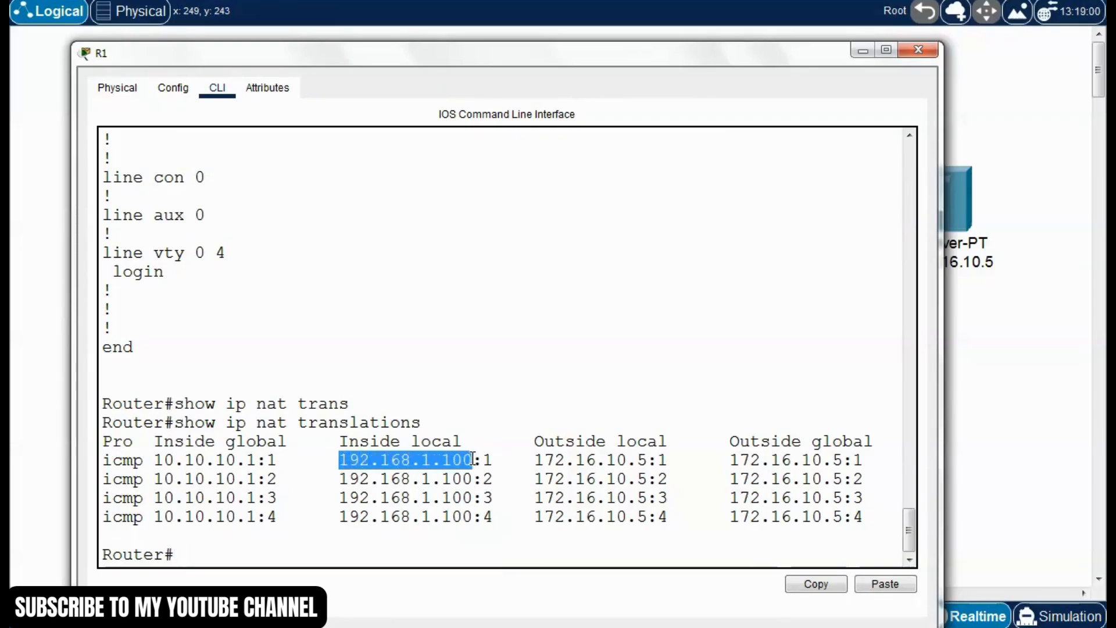
click(472, 460)
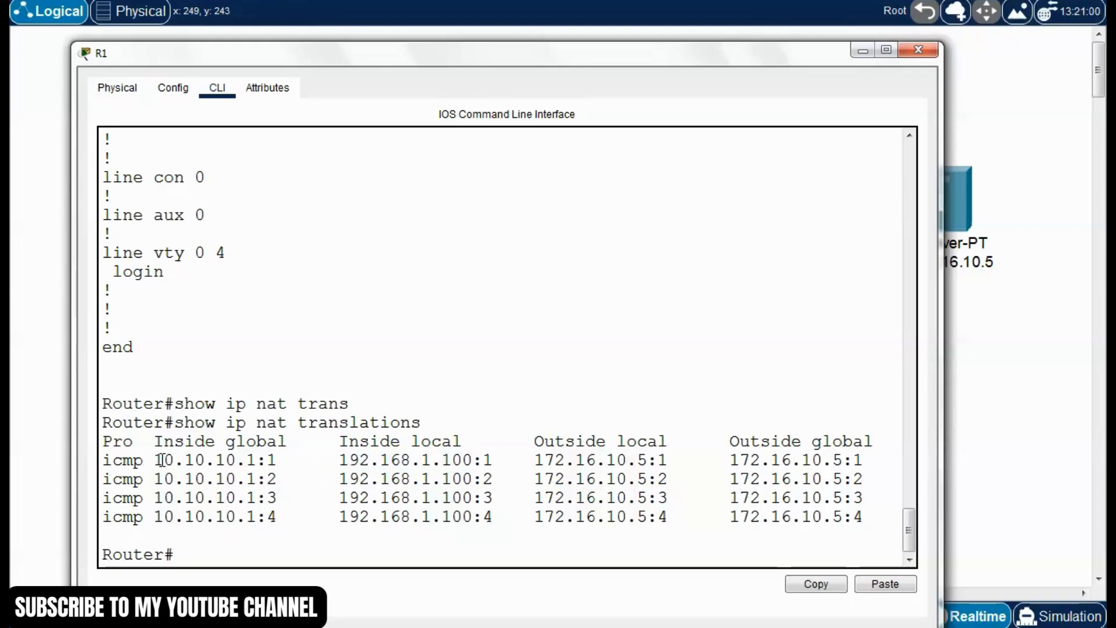
drag(154, 460, 255, 460)
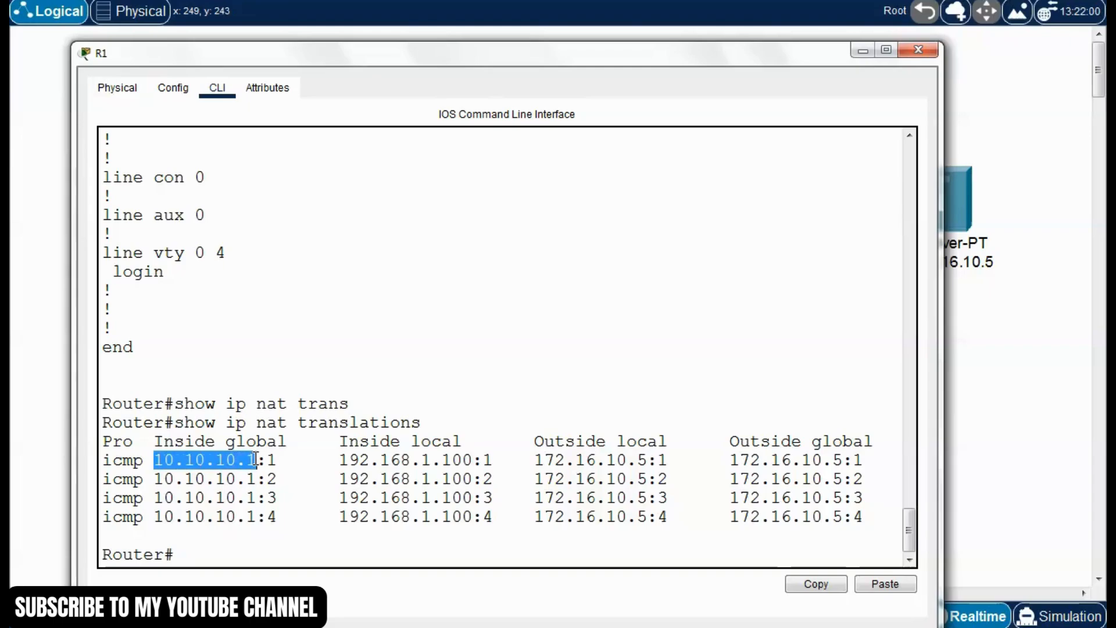
click(257, 460)
drag(145, 461, 103, 462)
double_click(123, 480)
drag(147, 499, 103, 518)
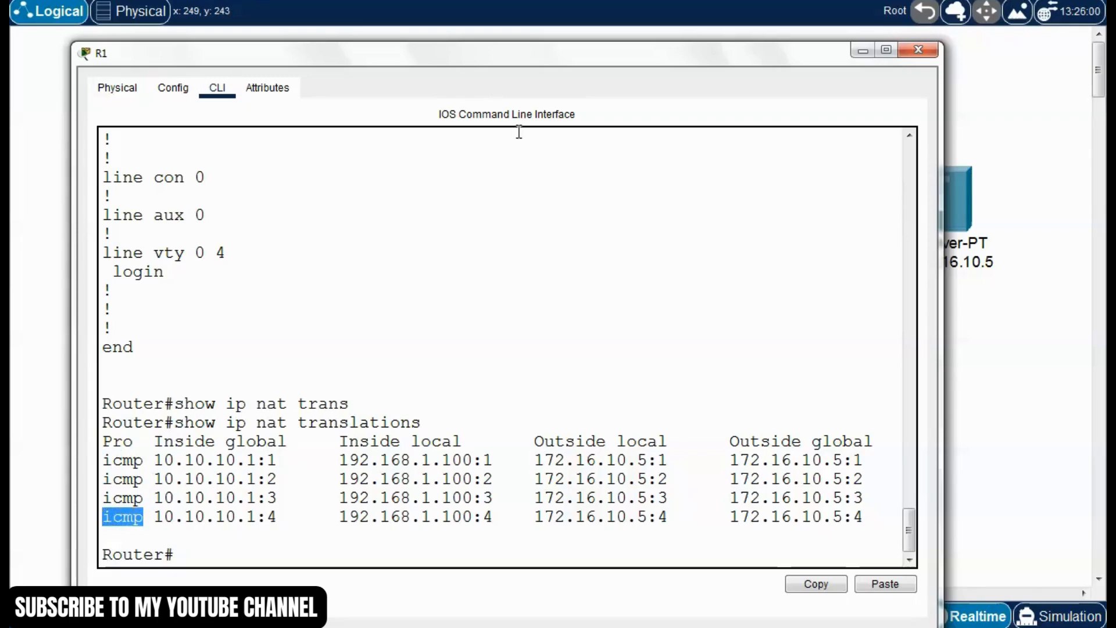
drag(566, 59, 570, 53)
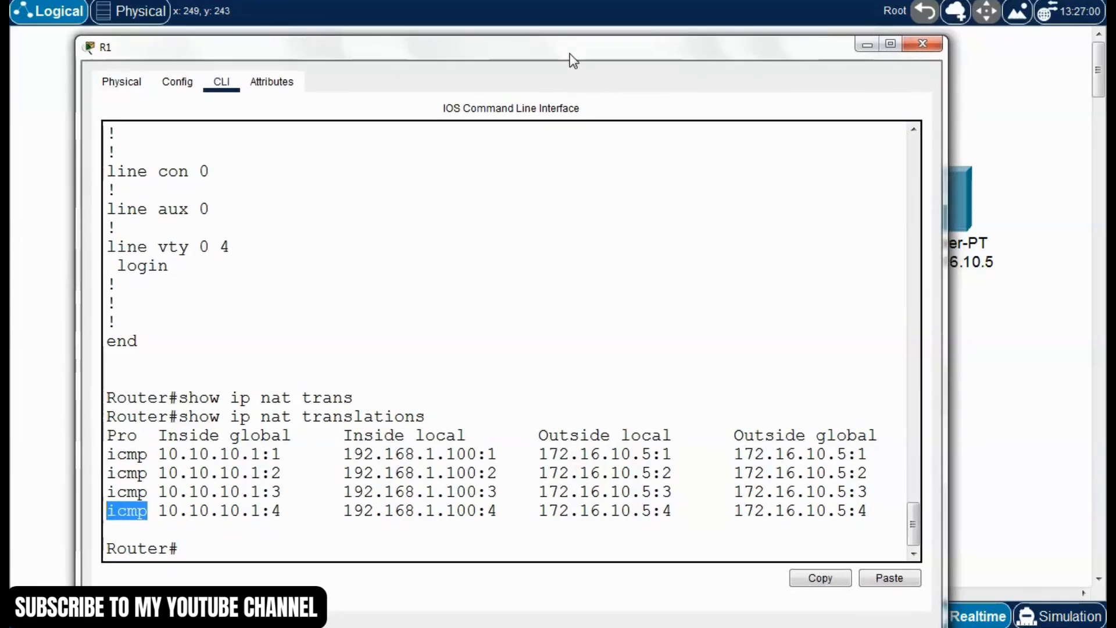
click(396, 517)
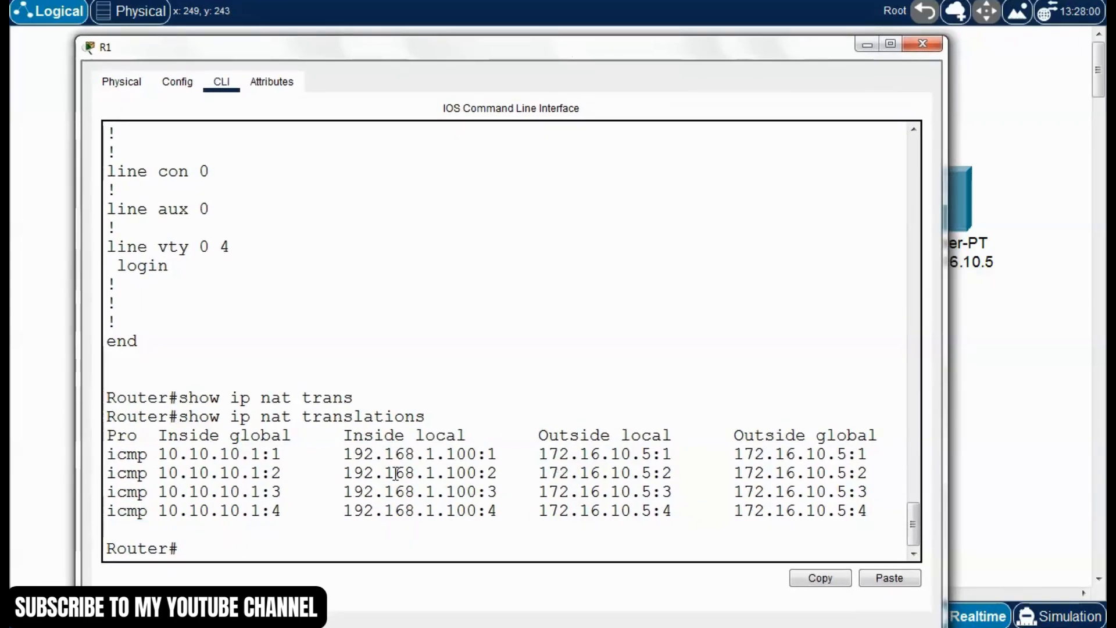
Compare the first translation entry's inside and outside addresses with the topology around R1 and R2
drag(497, 455, 148, 455)
click(364, 473)
mouse_move(539, 454)
mouse_down()
mouse_move(869, 454)
mouse_move(538, 454)
mouse_up()
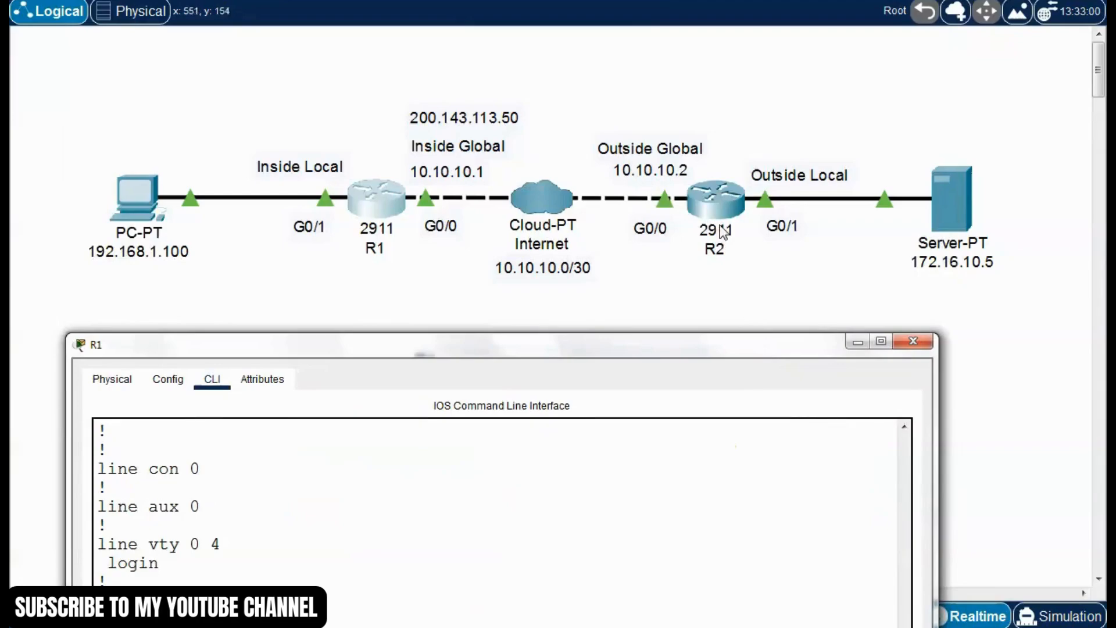
drag(726, 349, 735, 289)
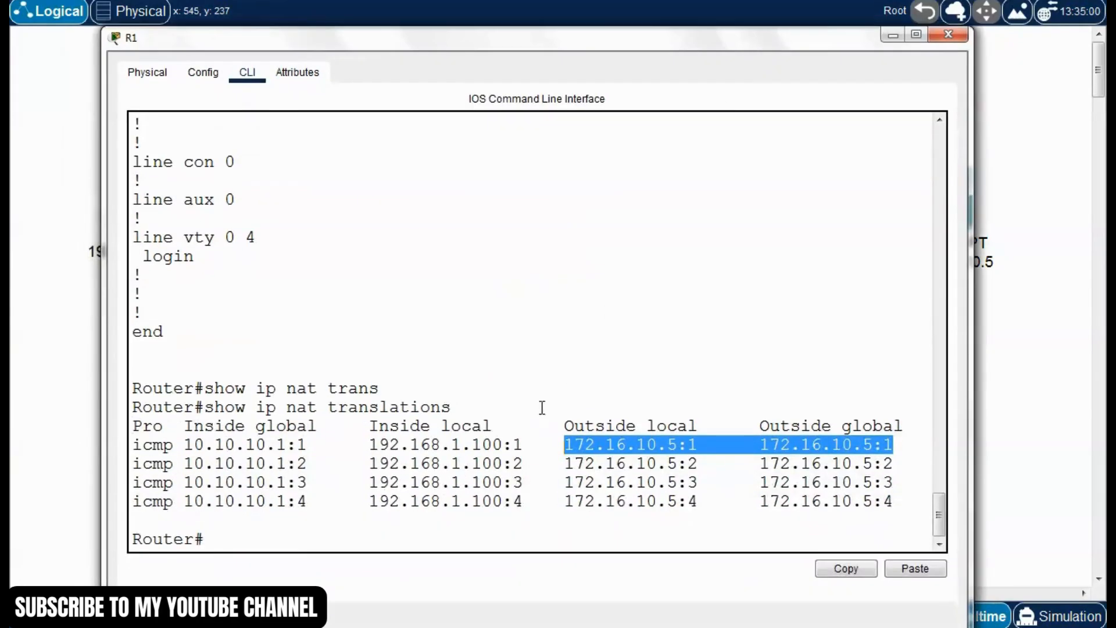
click(541, 407)
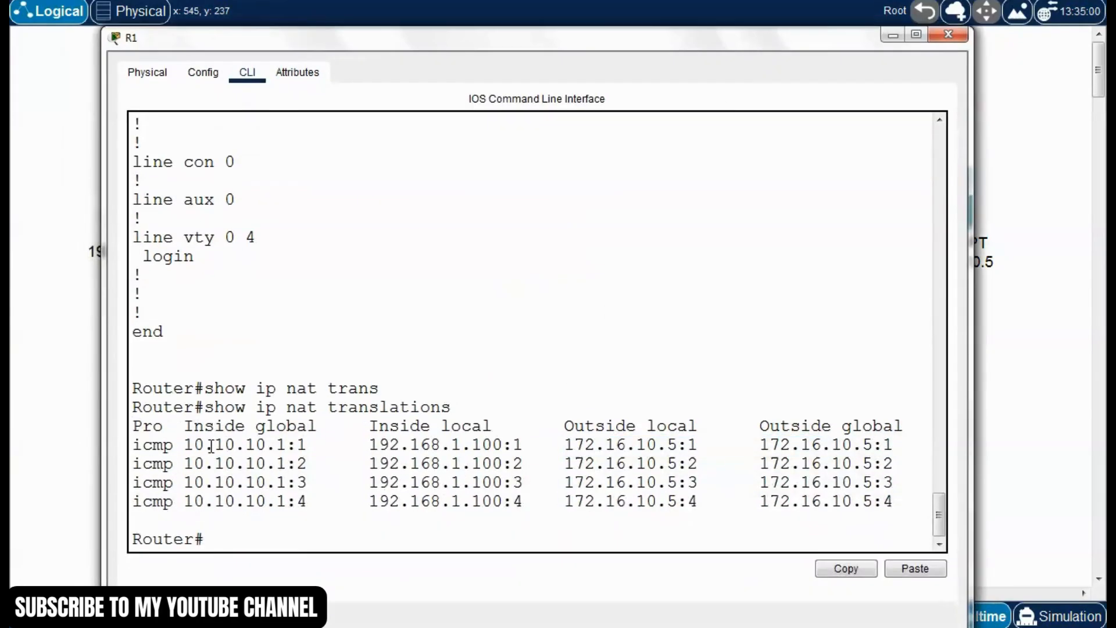
drag(523, 447, 132, 447)
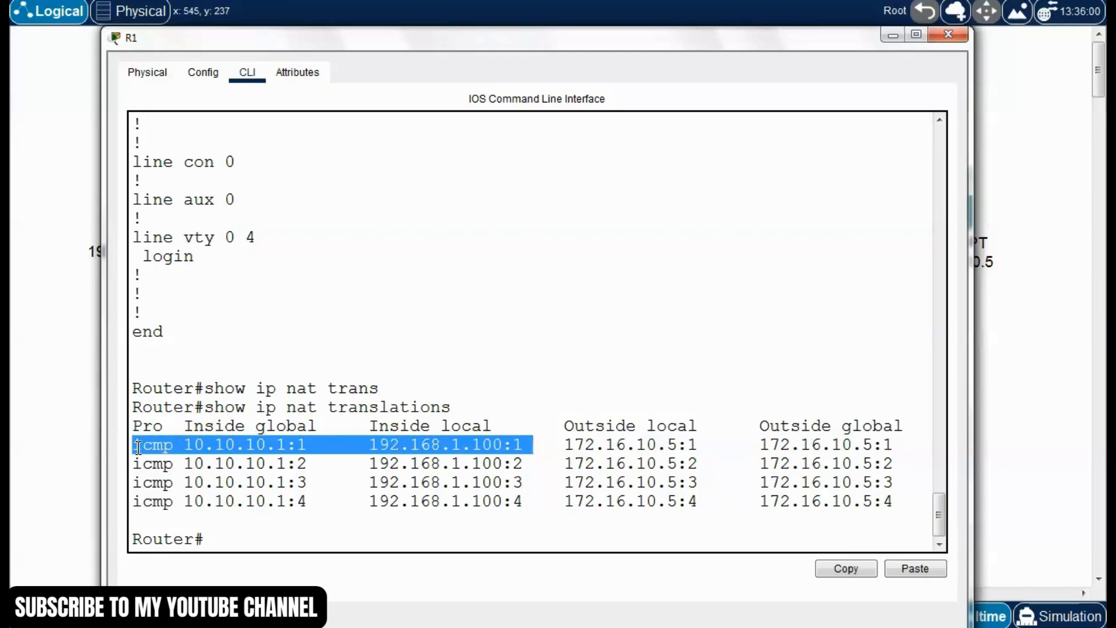
click(204, 463)
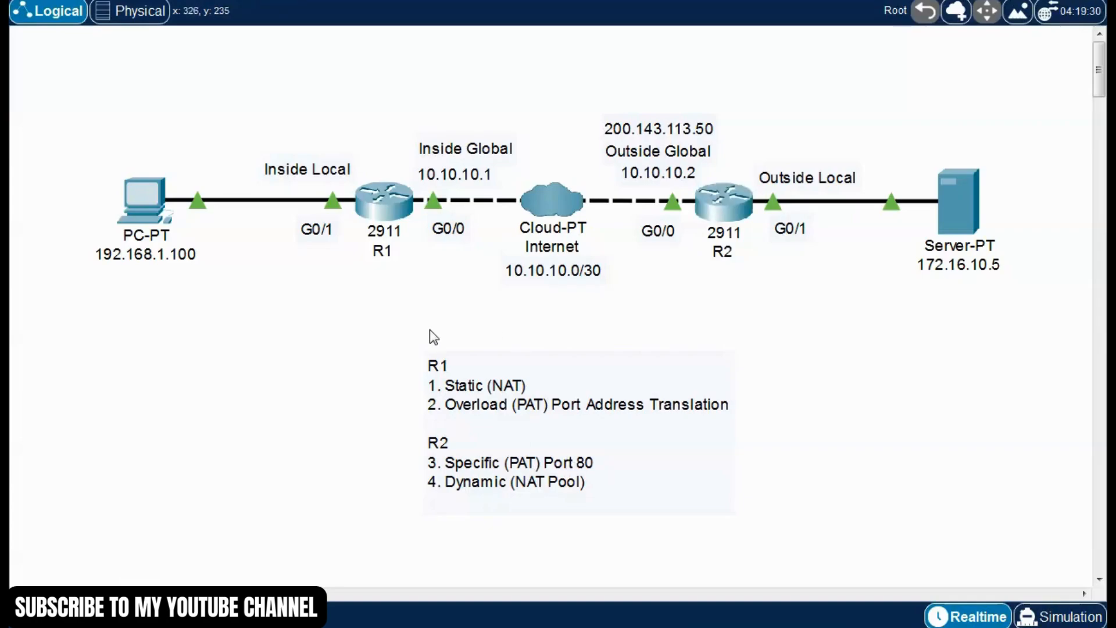
Open the web browser on the PC at 192.168.1.100 and load the server's page at 172.16.10.5
drag(80, 147, 129, 194)
click(798, 323)
click(143, 201)
drag(592, 75, 372, 2)
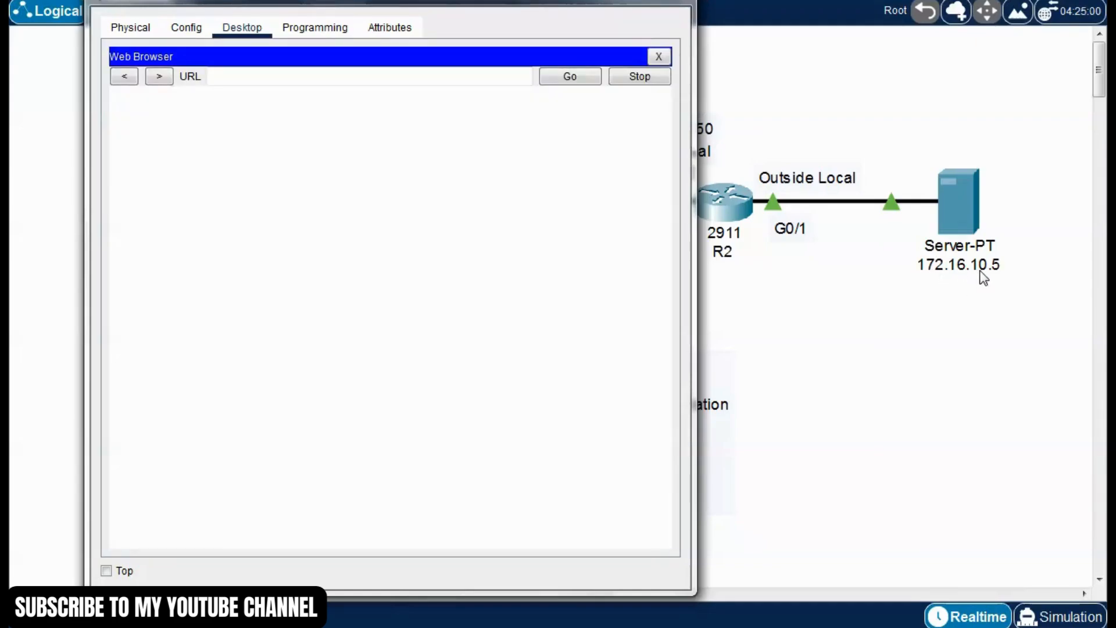
click(243, 76)
text(172.16.10)
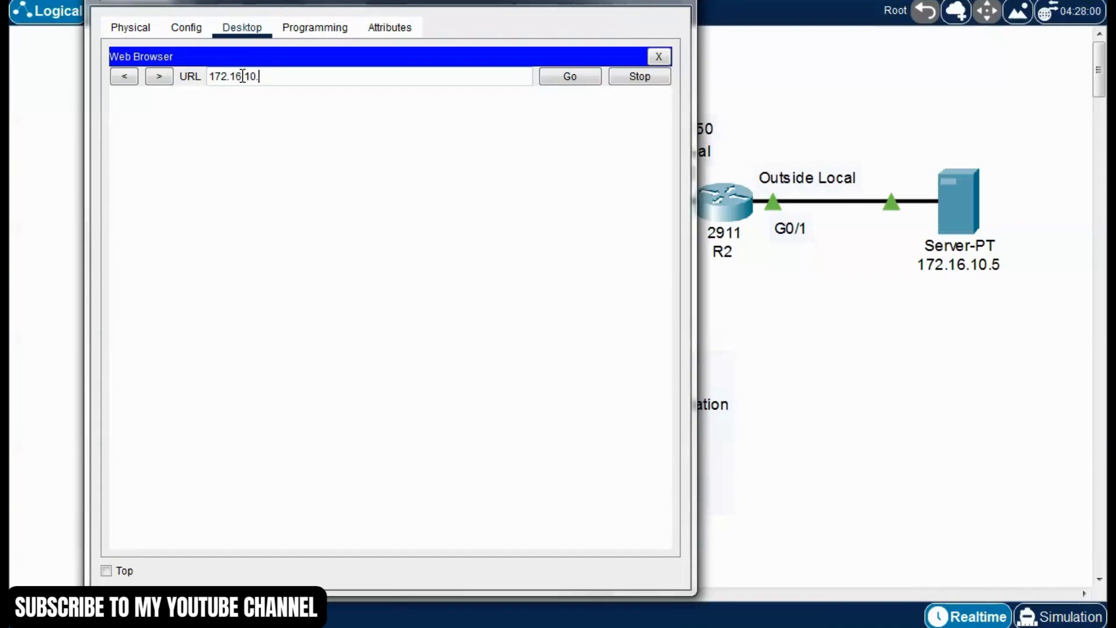
text(.5)
key(Return)
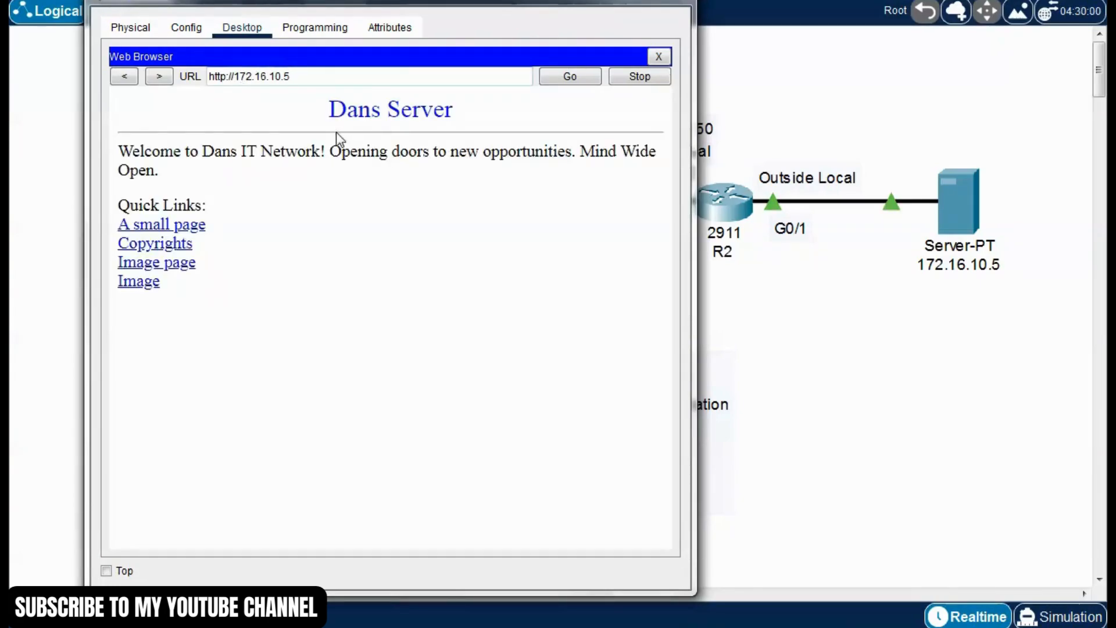
Check the heading and welcome text of the server's web page, and close the browser and PC window
triple_click(337, 113)
click(217, 182)
drag(122, 150, 326, 152)
click(352, 257)
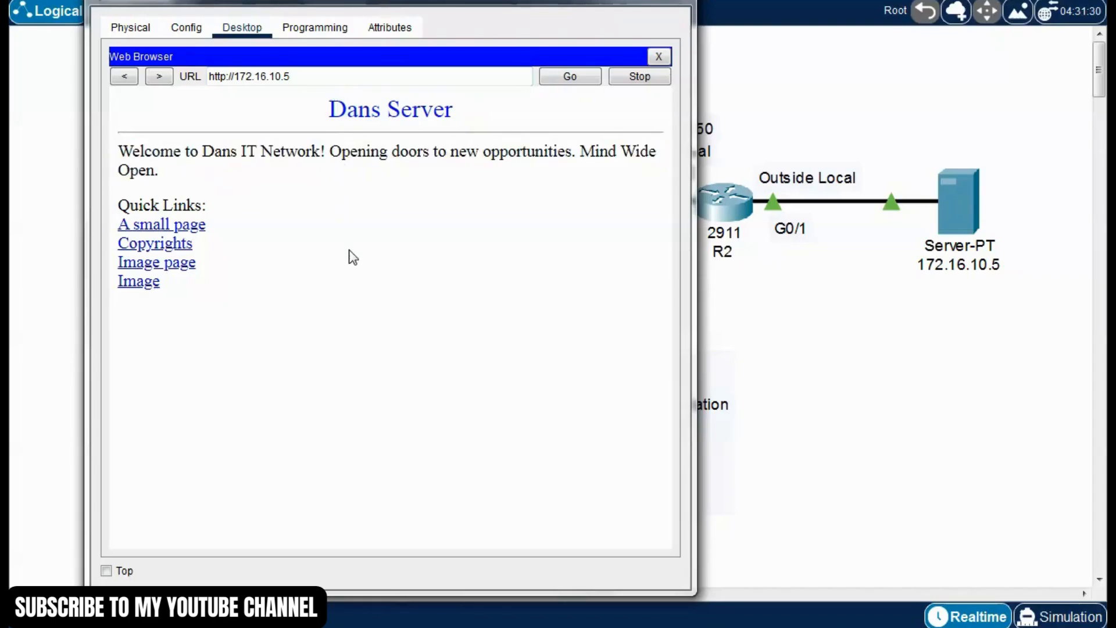
click(659, 57)
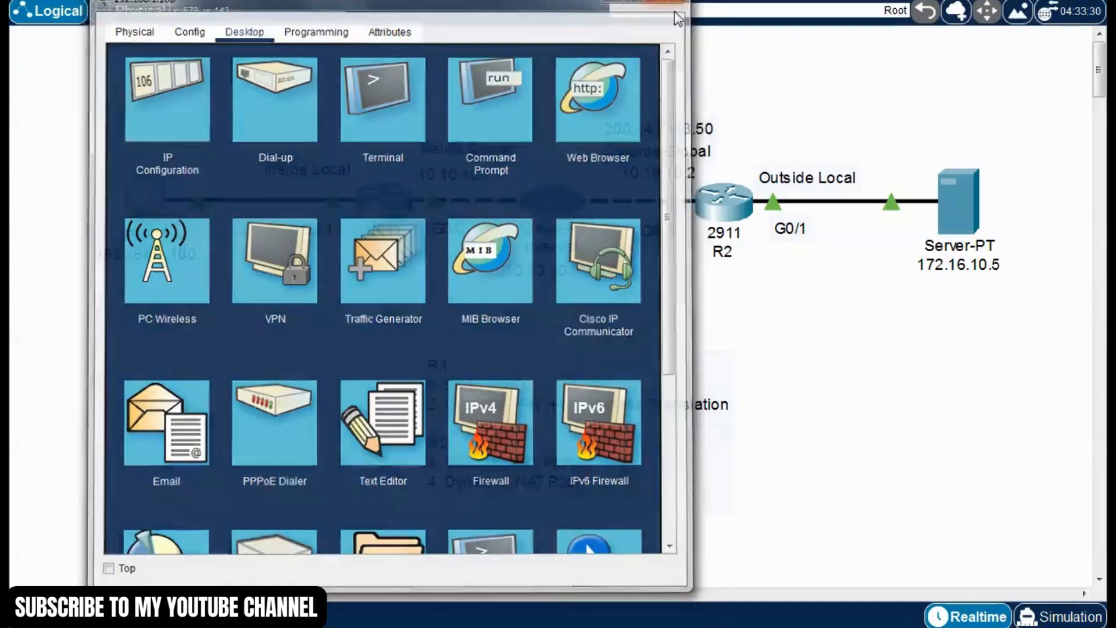
click(676, 7)
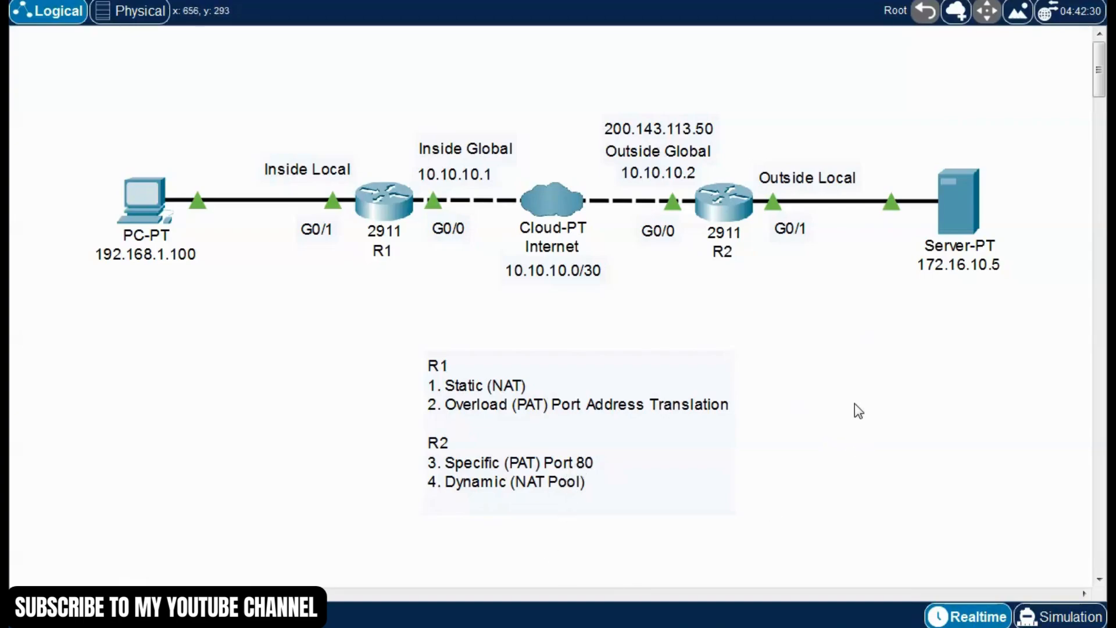
Enter global configuration mode on R2 with "enable" and "conf t", and check R2's addresses in the topology
click(721, 224)
drag(707, 67, 579, 0)
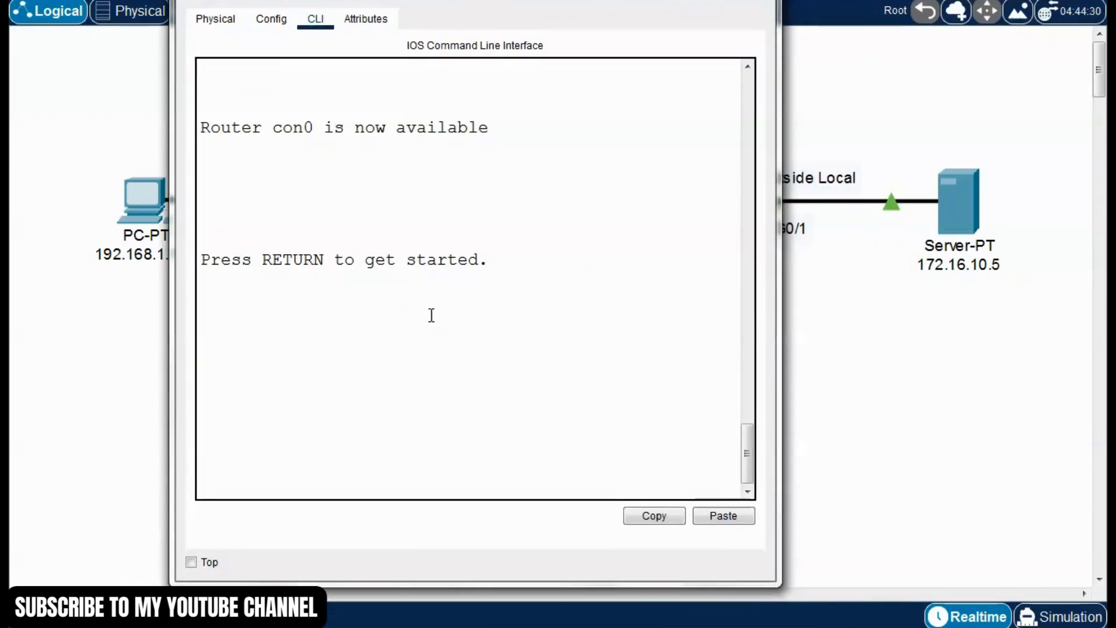
key(Return)
text(enab)
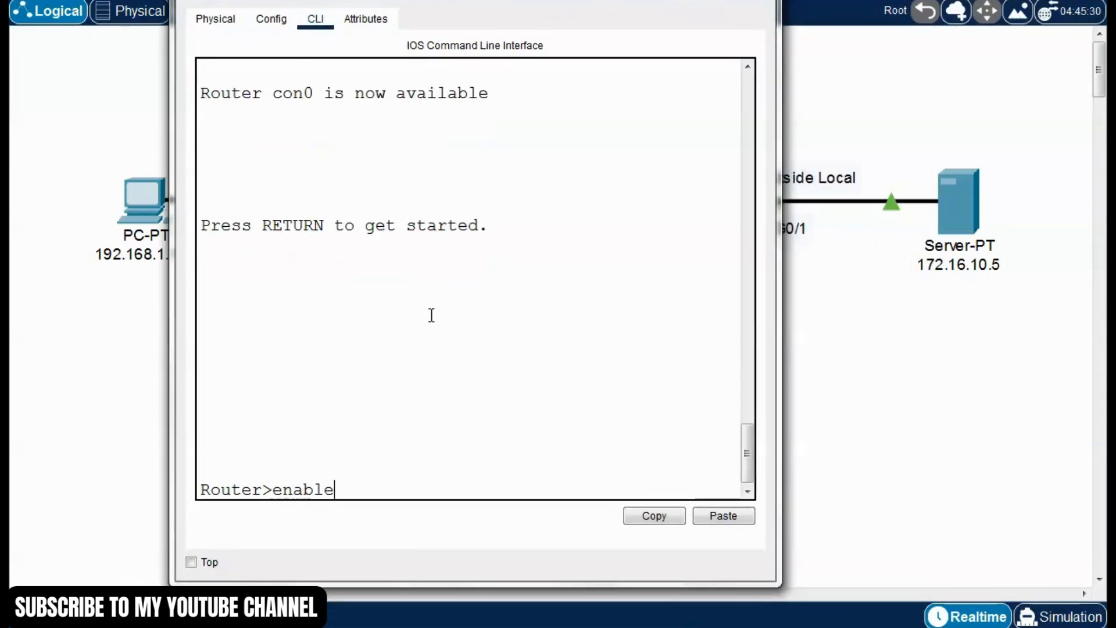
text(le)
key(Return)
text(conf t)
key(Return)
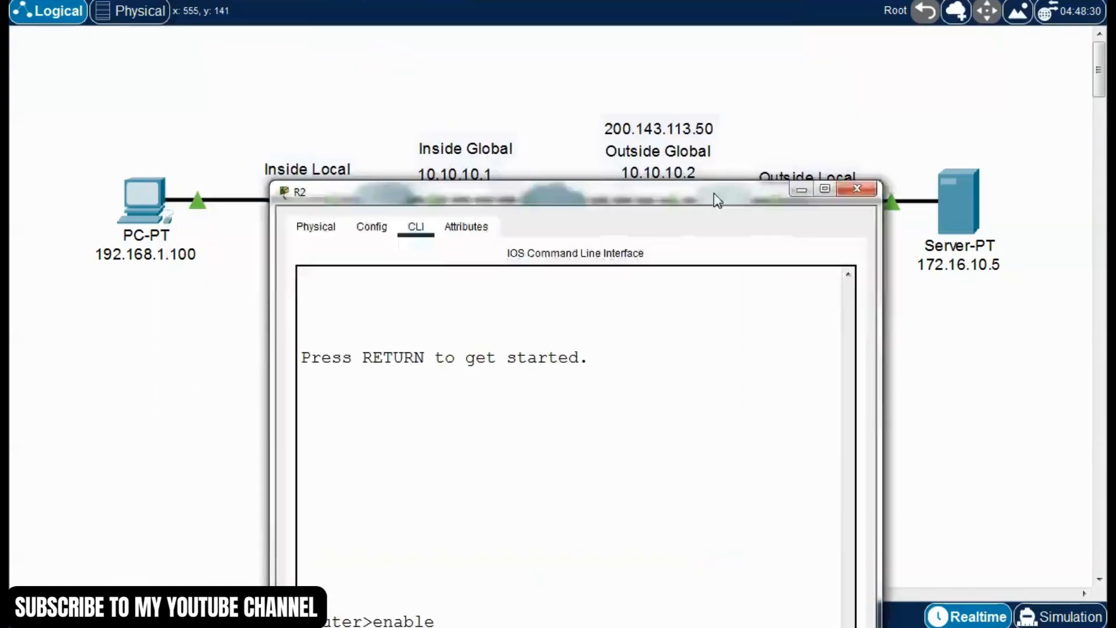
drag(718, 200, 780, 330)
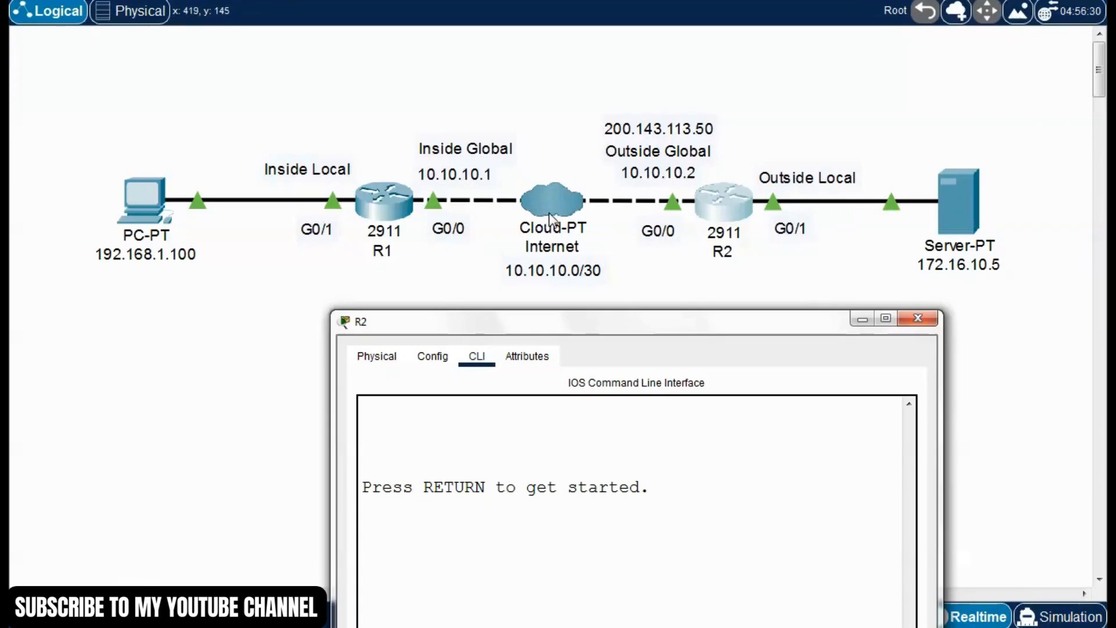
drag(718, 319, 506, 53)
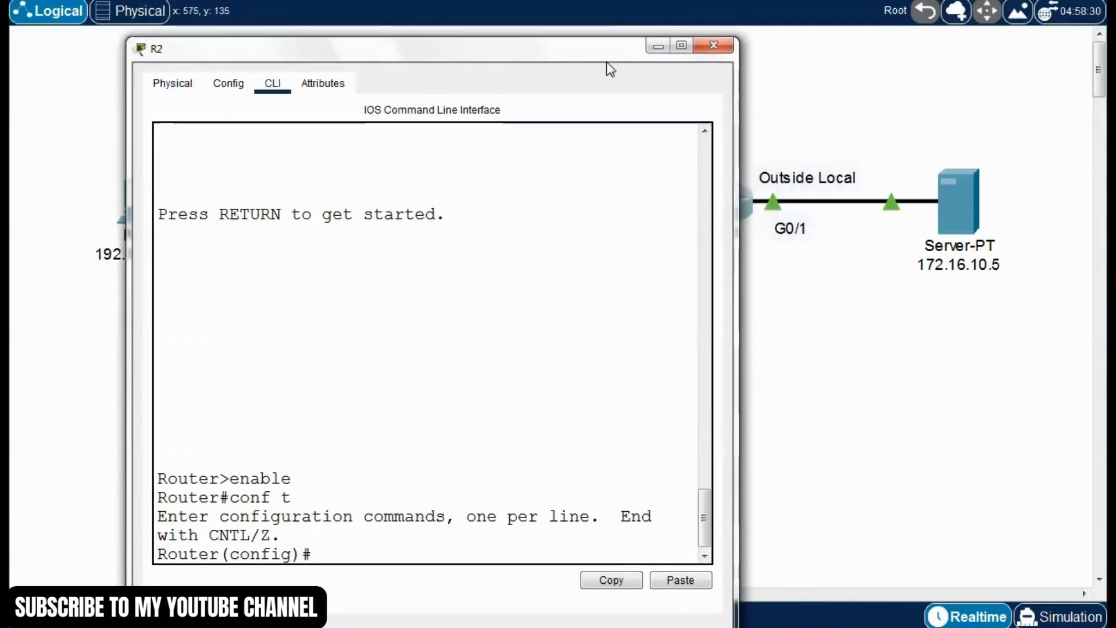
Mark R2's interface g0/1 as the NAT inside interface with "ip nat inside"
drag(606, 58, 597, 45)
text(int)
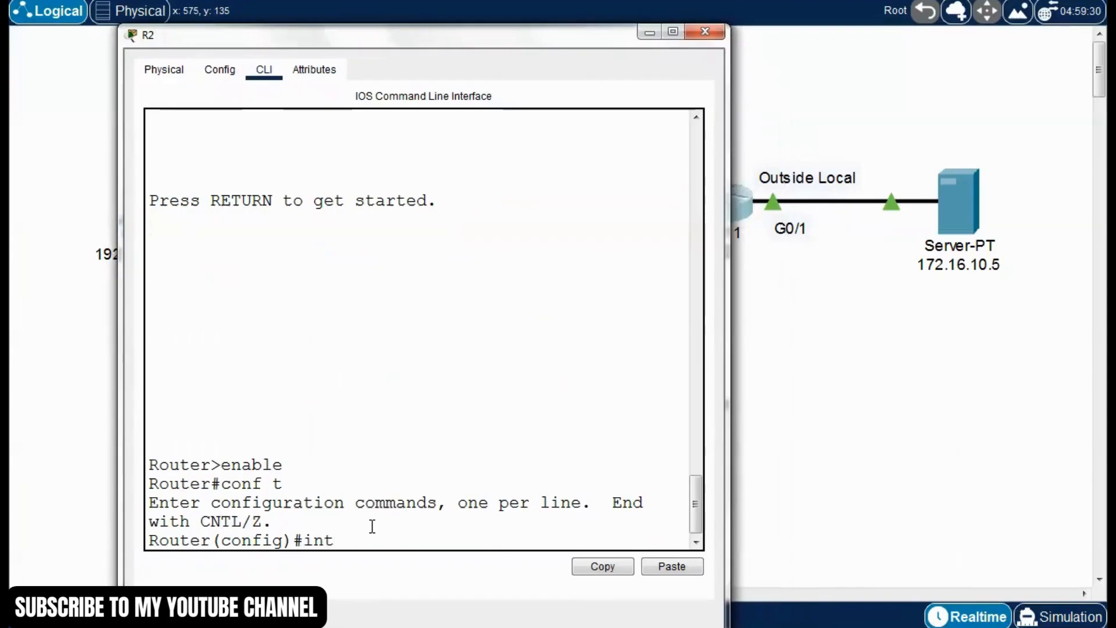
text( g0/1)
key(Return)
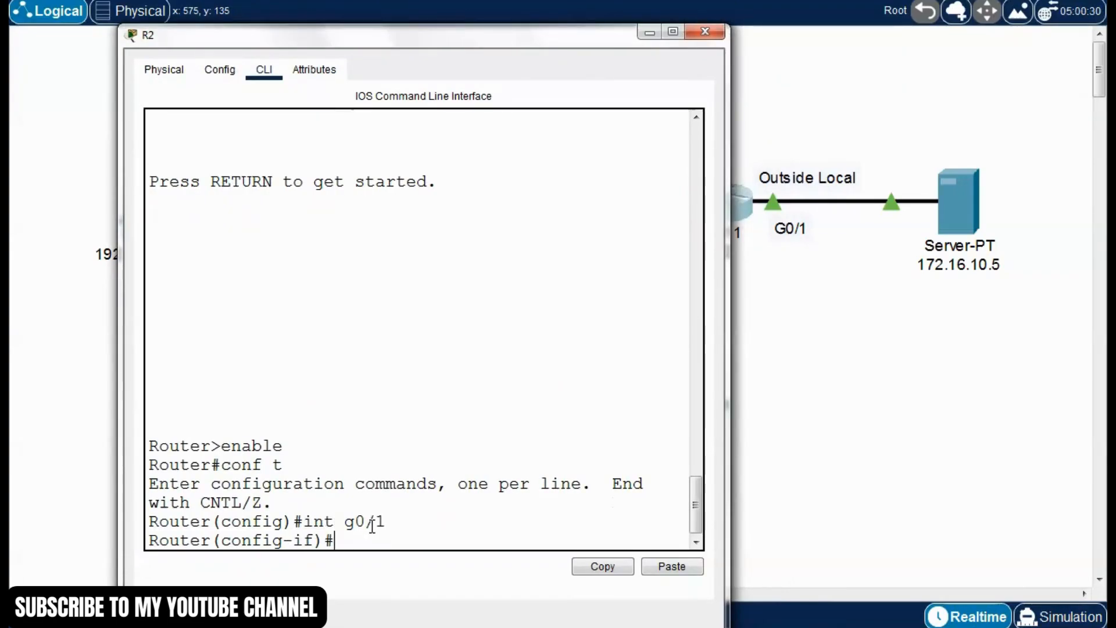
text(ip nat )
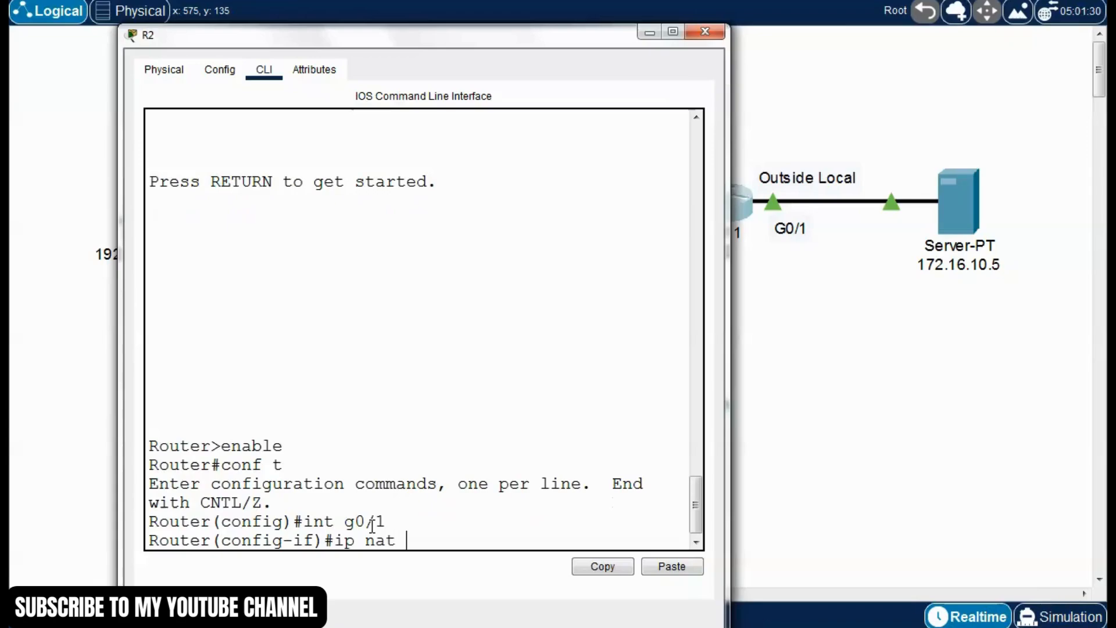
text(inside)
key(Return)
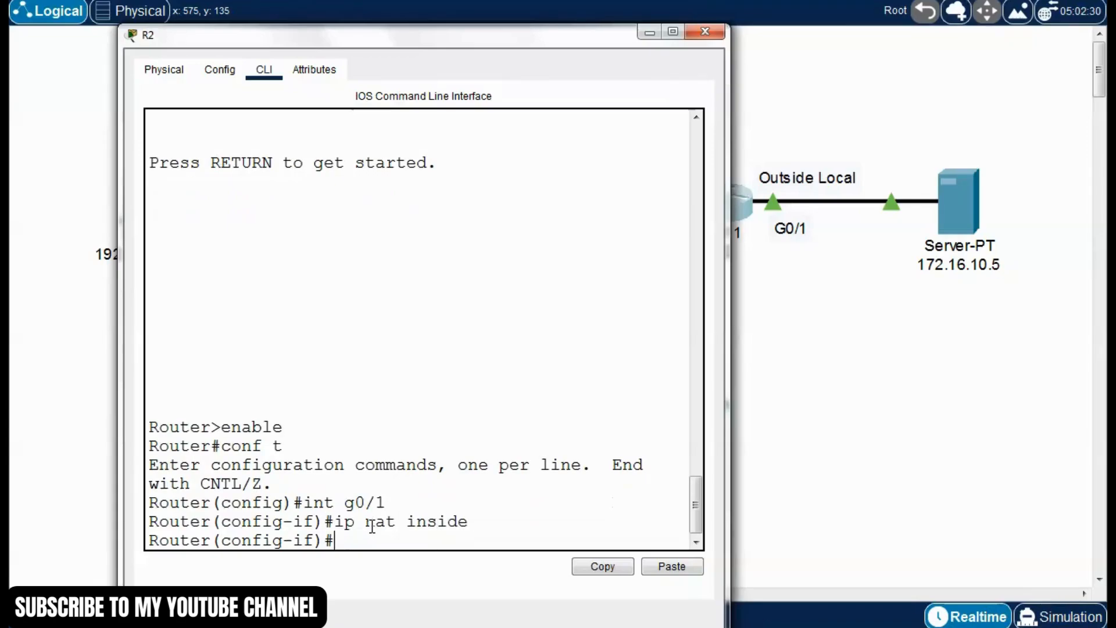
Mark R2's interface g0/0 as the NAT outside interface with "ip nat outside", and return to global configuration mode
text(exit)
key(Return)
text(int g)
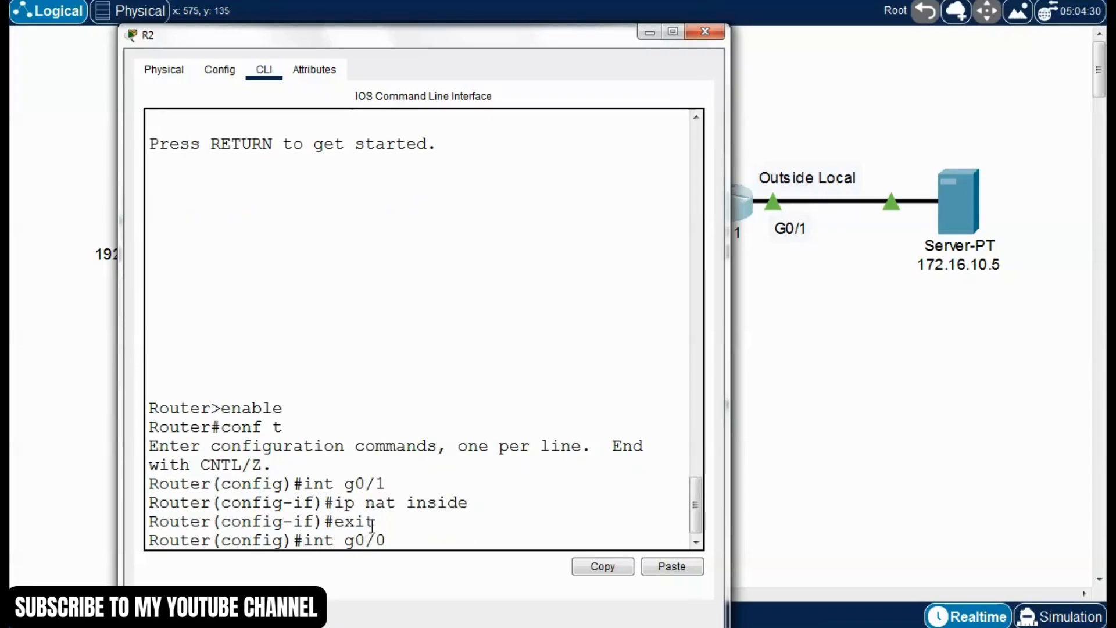
text(0/0)
key(Return)
text(ip nat outside)
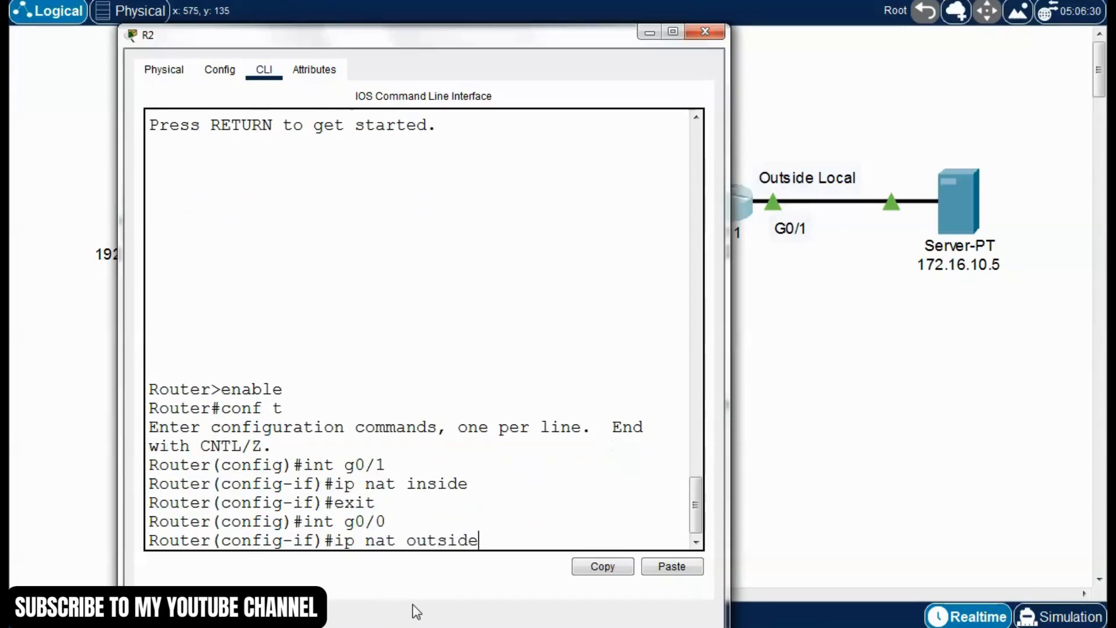
key(Return)
text(exit)
key(Return)
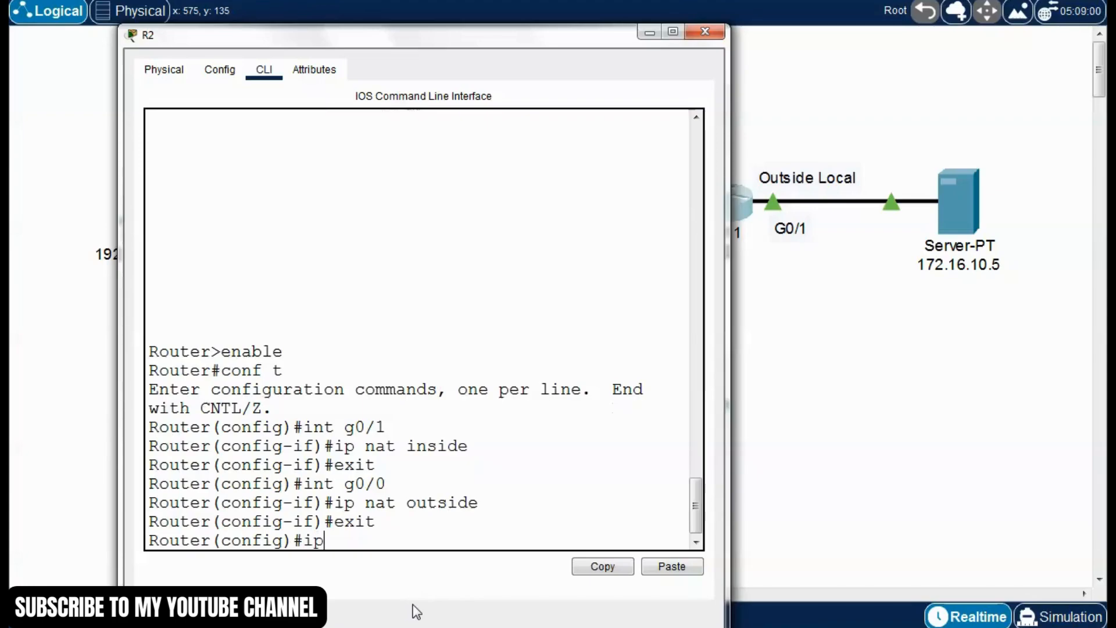
Query the CLI help for "ip nat source" and for "ip nat" to find the valid keywords
text(ip nat source )
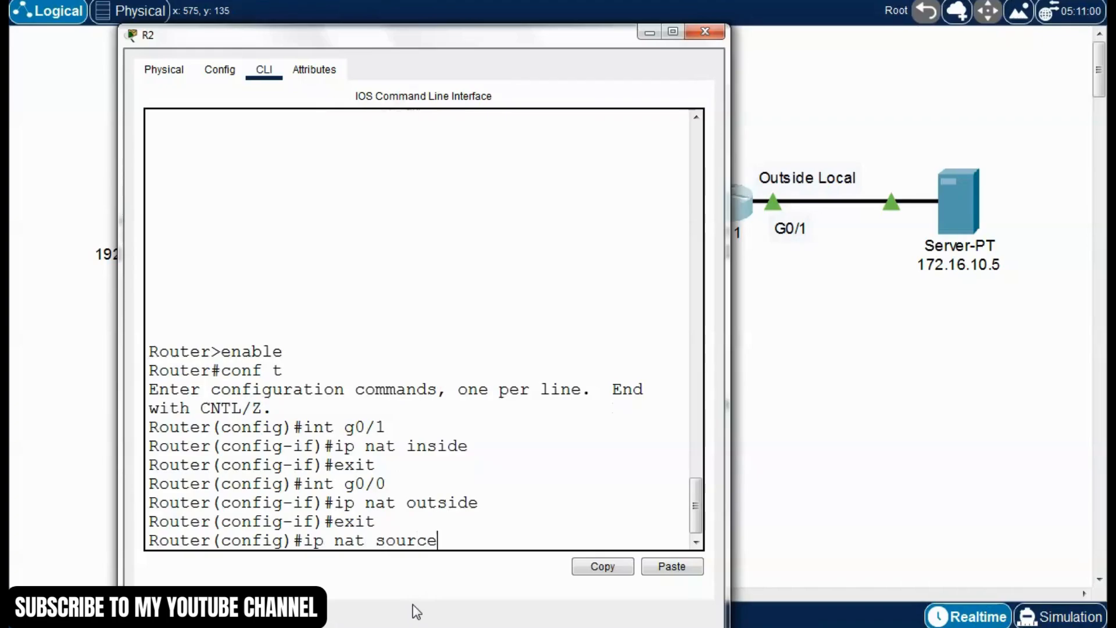
text(?)
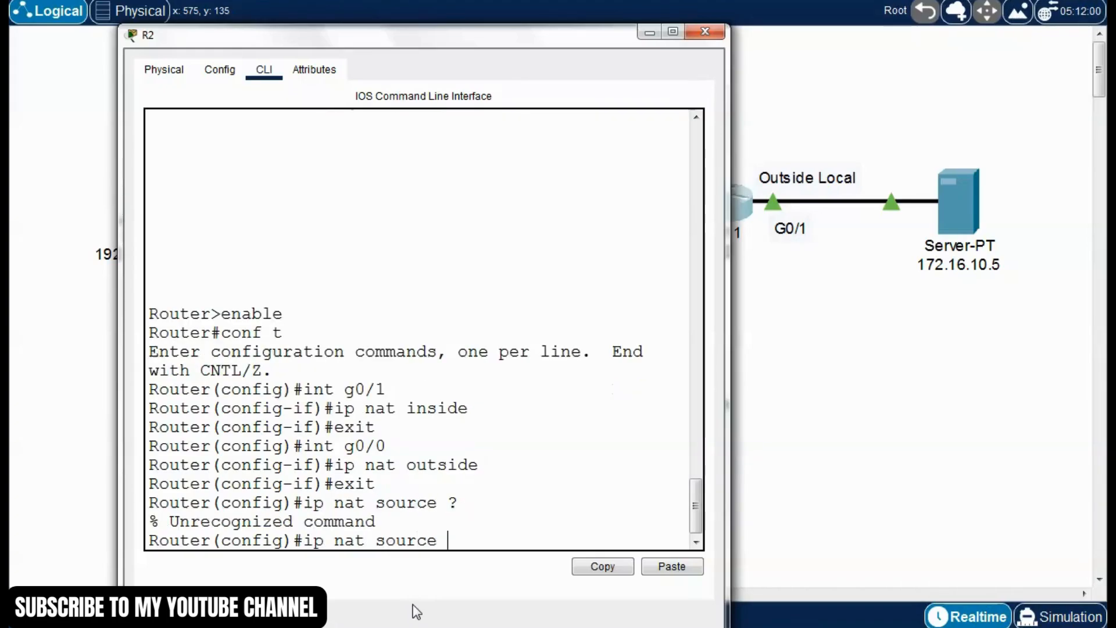
key(BackSpace)
key(BackSpace)
key(BackSpace)
key(BackSpace)
text(?)
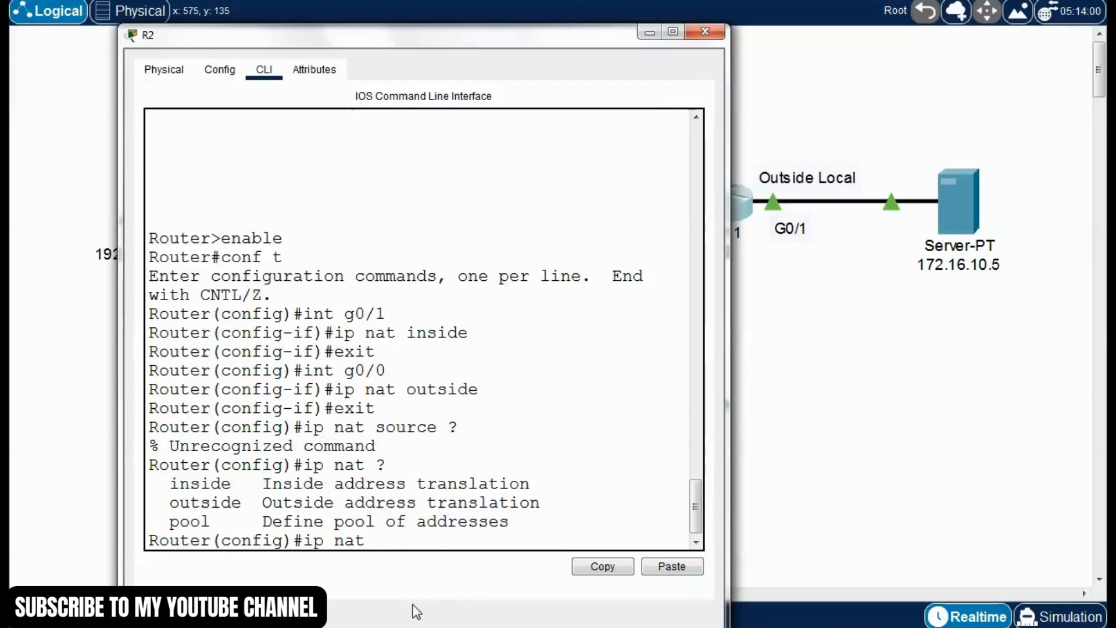
text(insi)
Extend the unfinished command to "ip nat inside source" and list its available options
key(BackSpace)
key(BackSpace)
text(side)
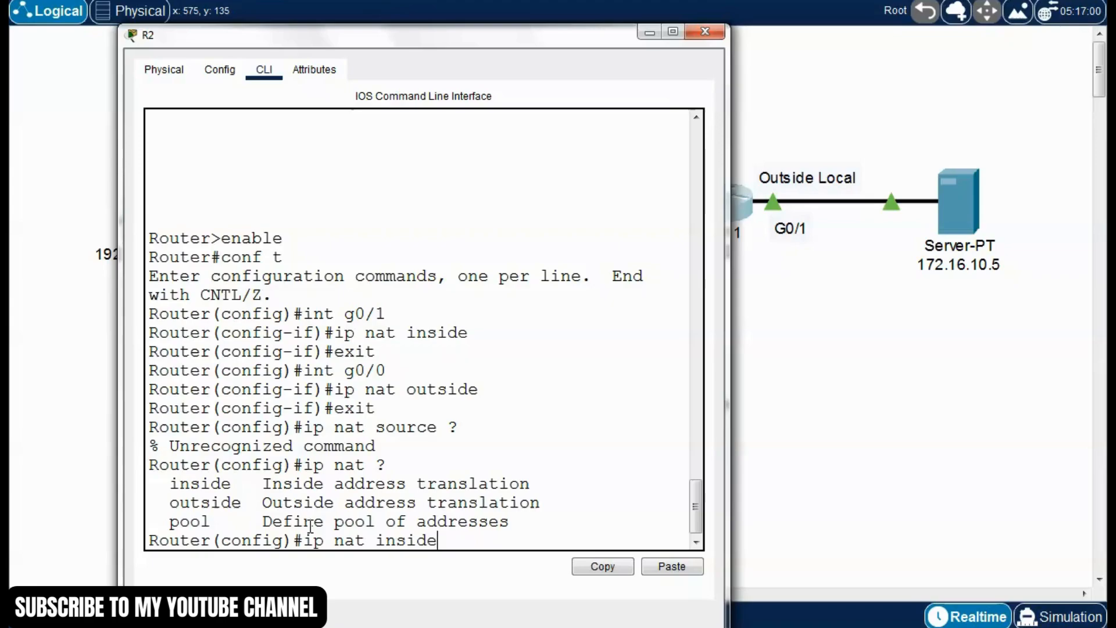
text(source ?)
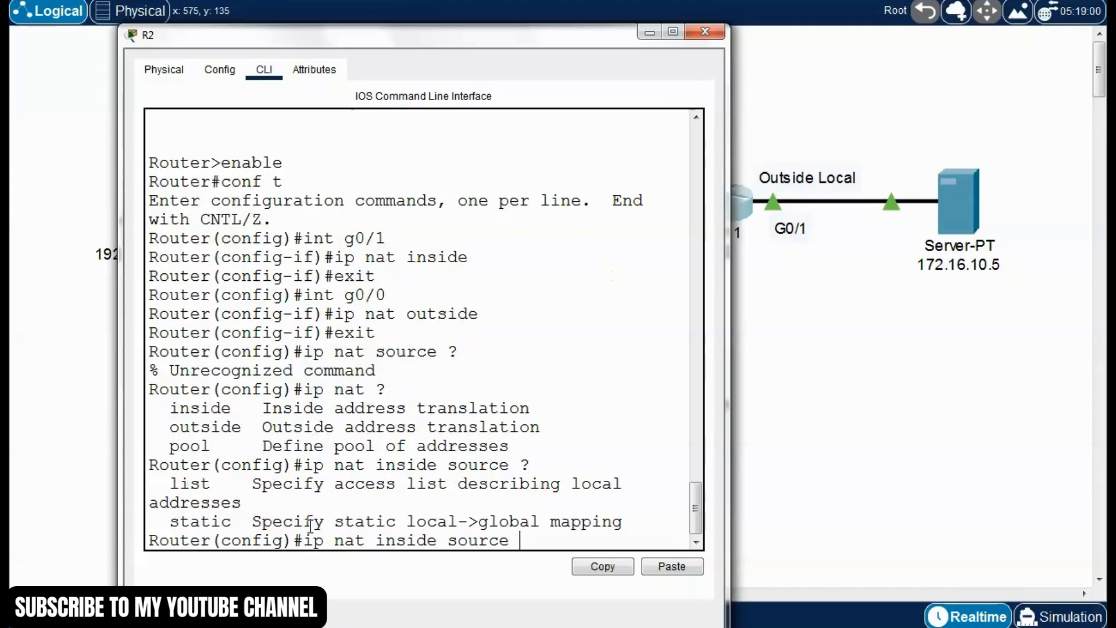
Widen the R2 window and extend the command with "static tcp", listing the options after each keyword
drag(730, 314, 905, 324)
drag(236, 519, 180, 521)
click(546, 536)
text(static)
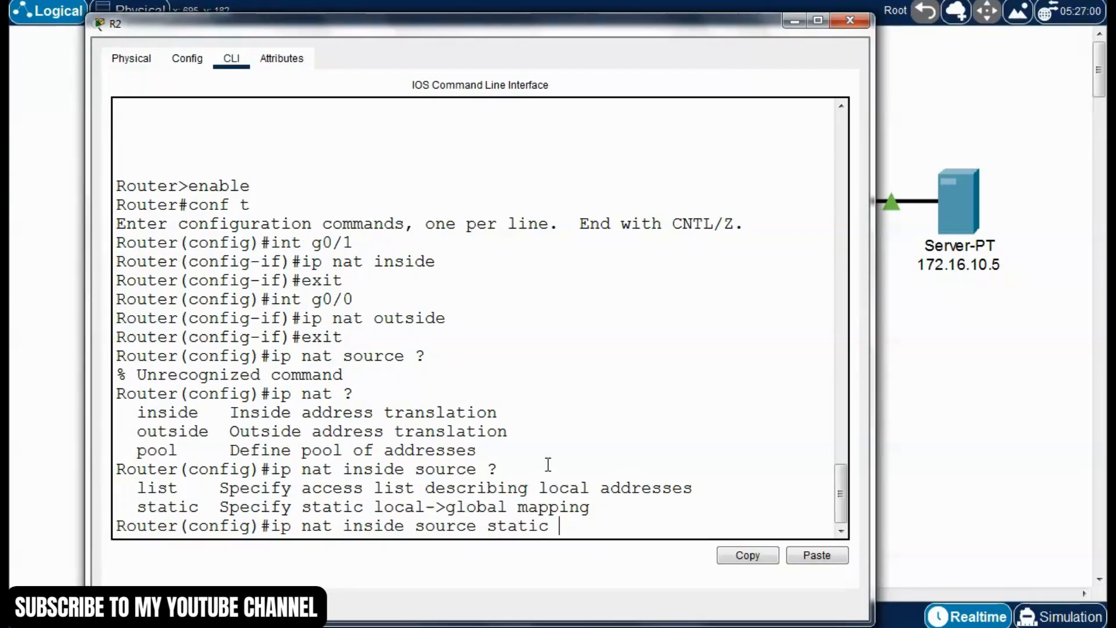
text(?)
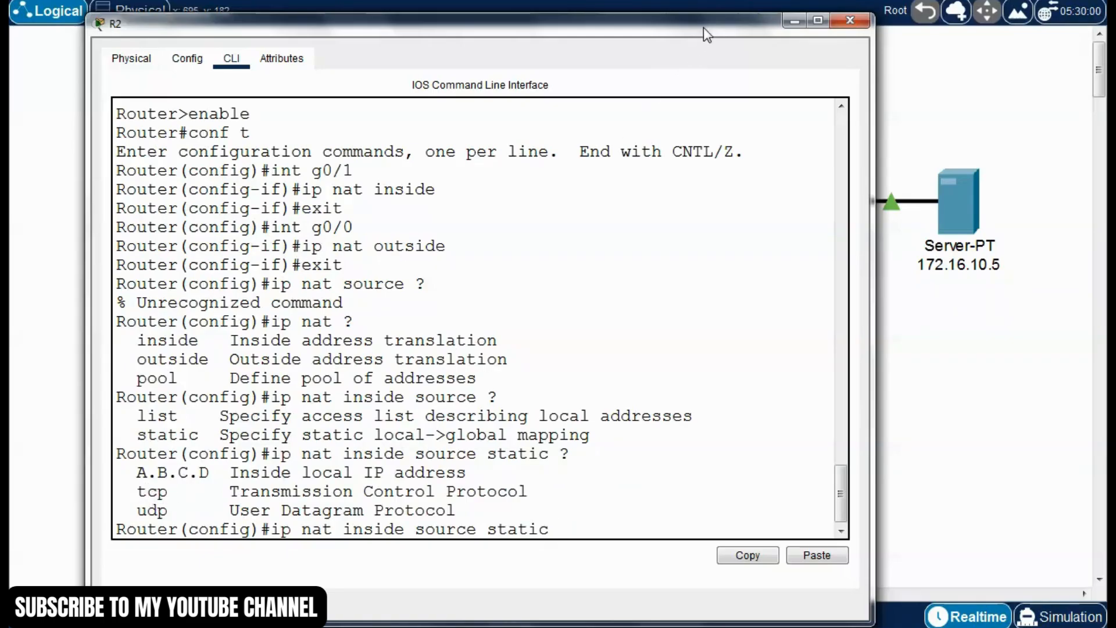
drag(704, 26, 682, 25)
text(tcp)
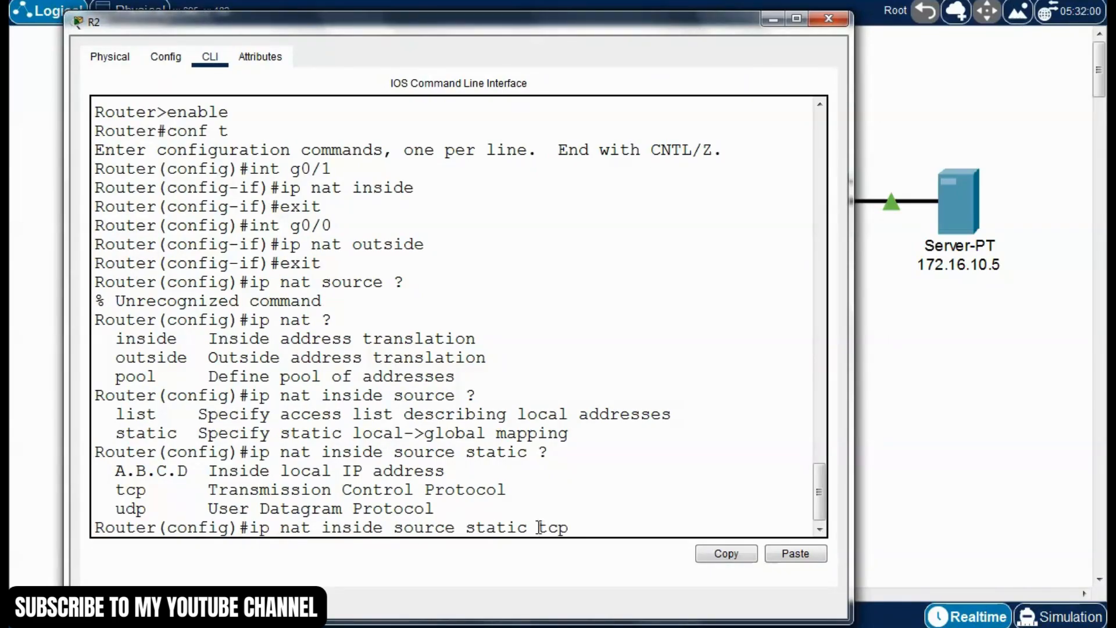
text(?)
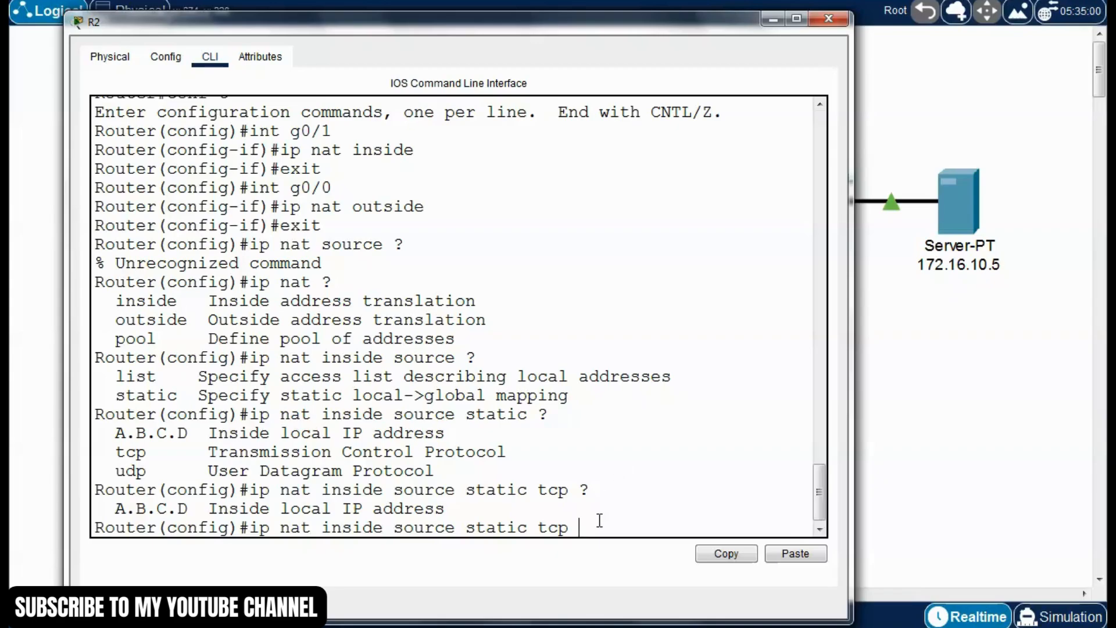
Add the inside local address 172.16.10.5 and local port 80 to the static TCP command, querying the help after each
text(72.16.10.5)
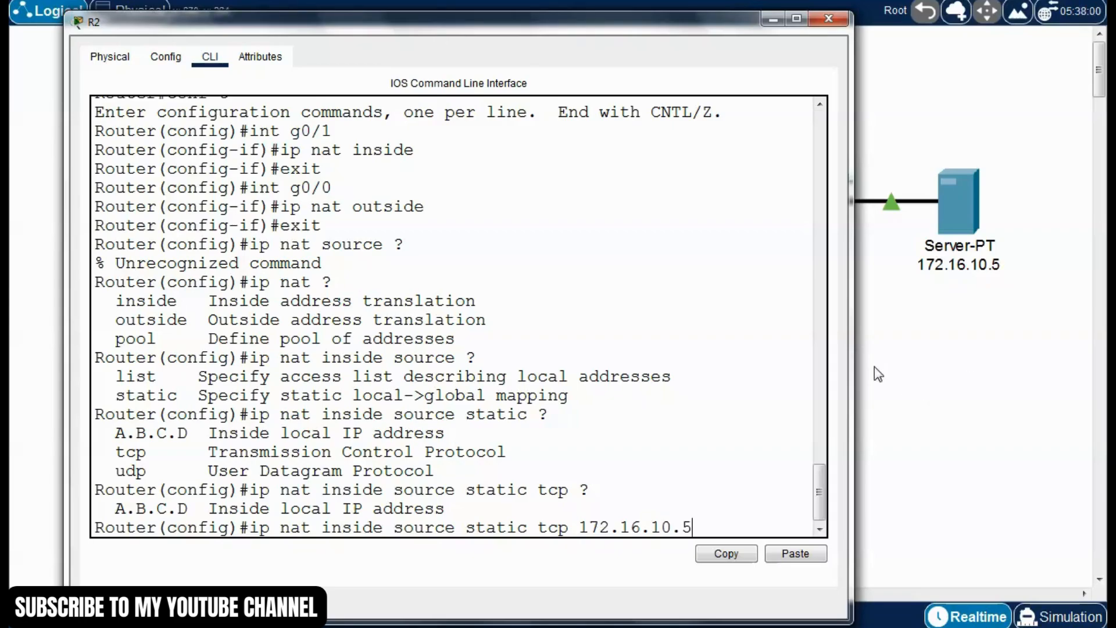
drag(850, 369, 987, 386)
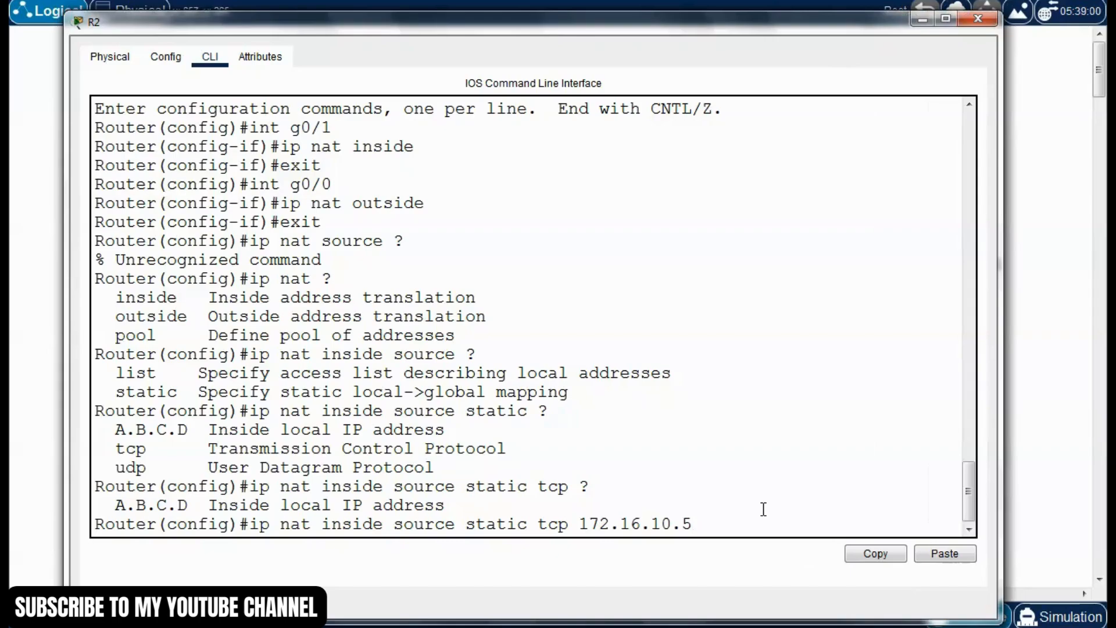
text(?)
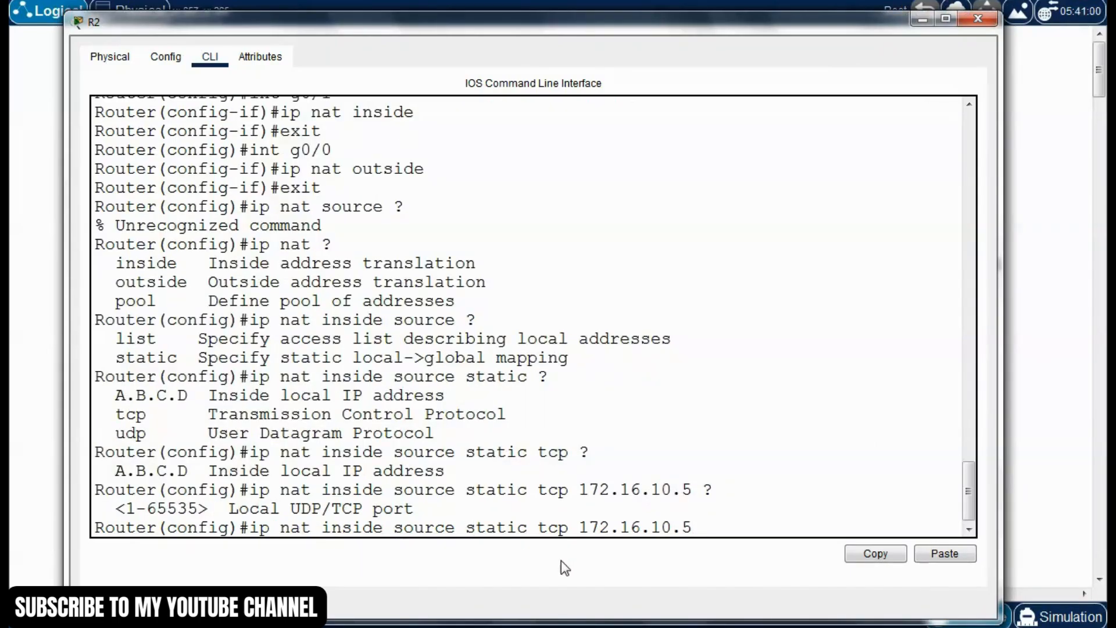
text(80 ?)
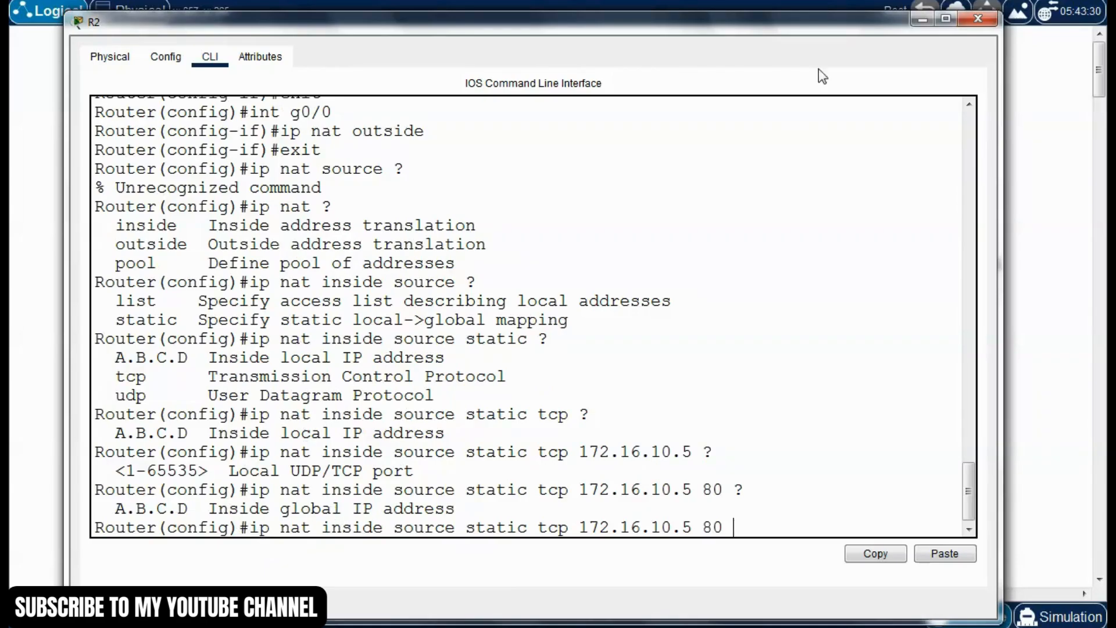
Look up R2's global address in the topology and complete the static mapping with 200.143.113.50 and global port 80
drag(831, 32, 855, 400)
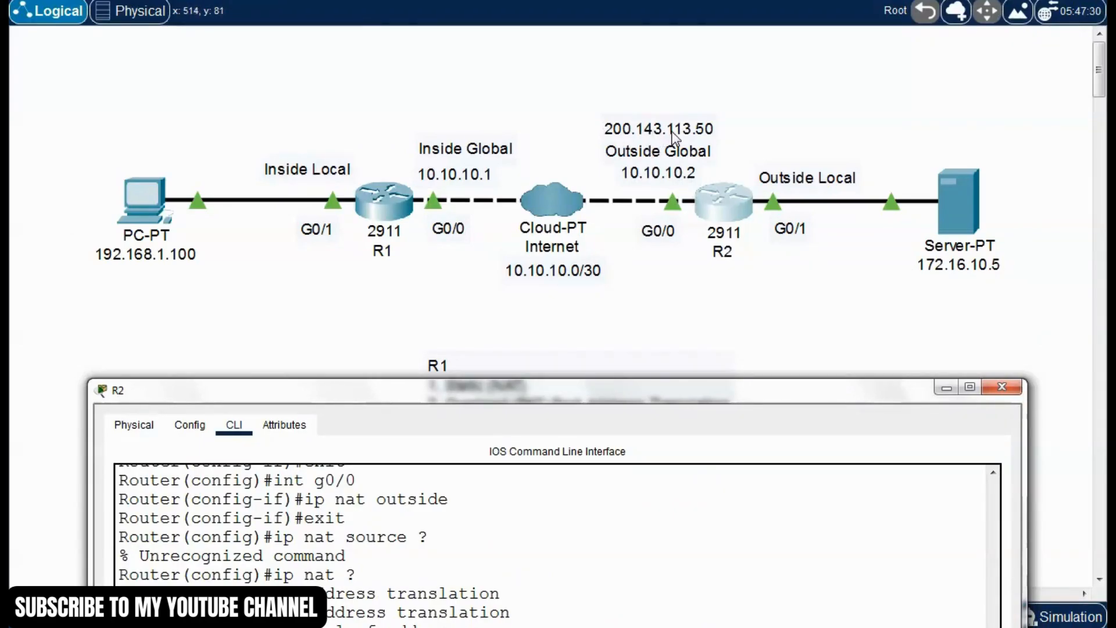
drag(737, 392, 707, 56)
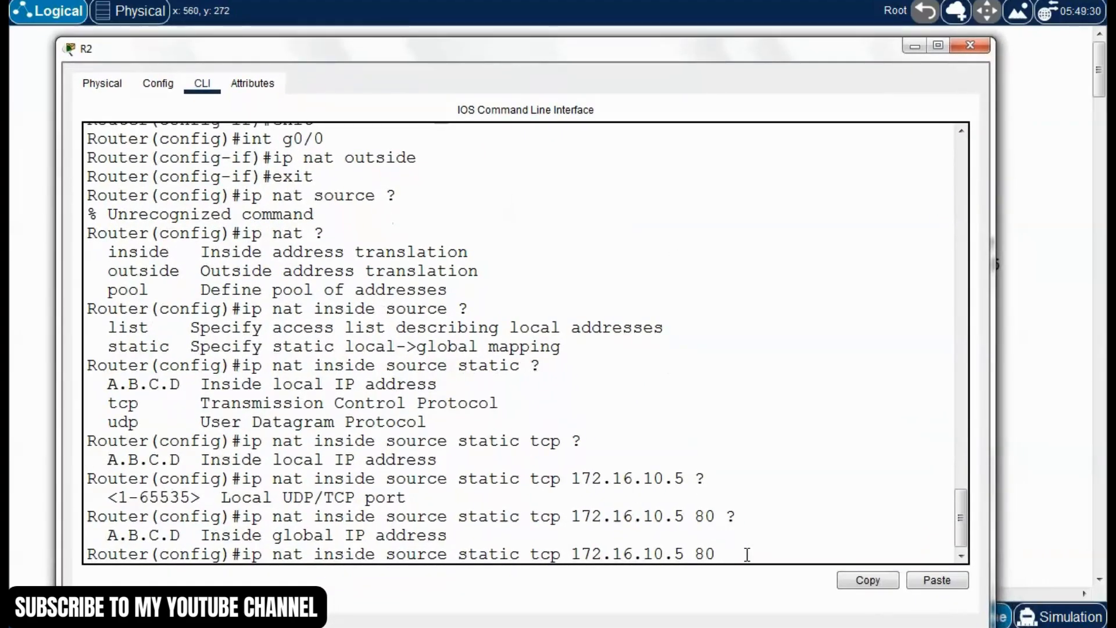
text(200.143.113.50)
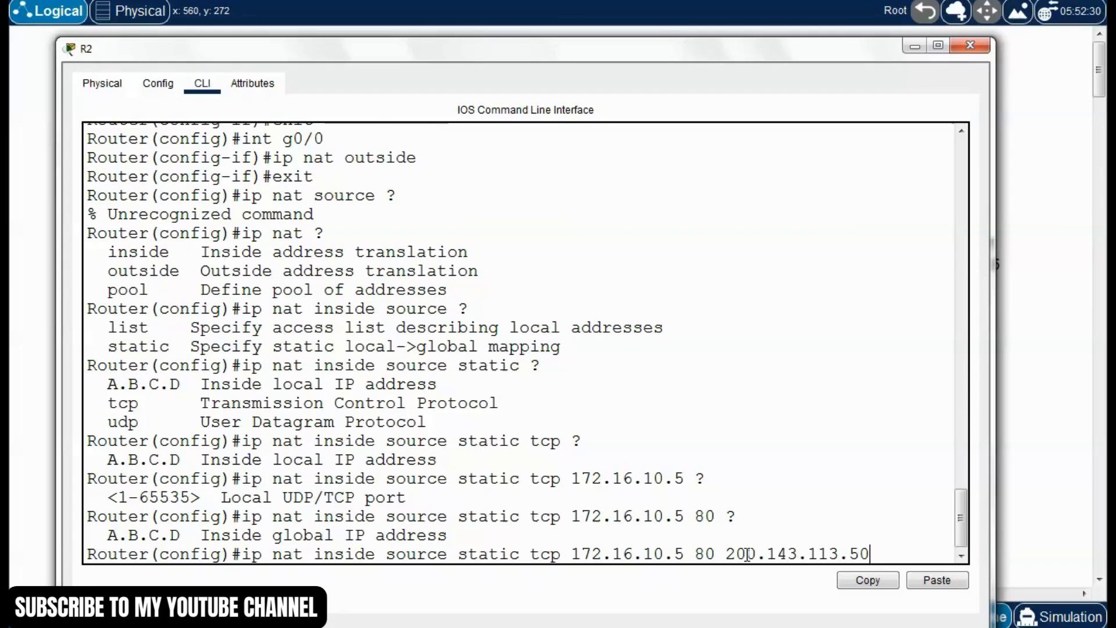
text( ?)
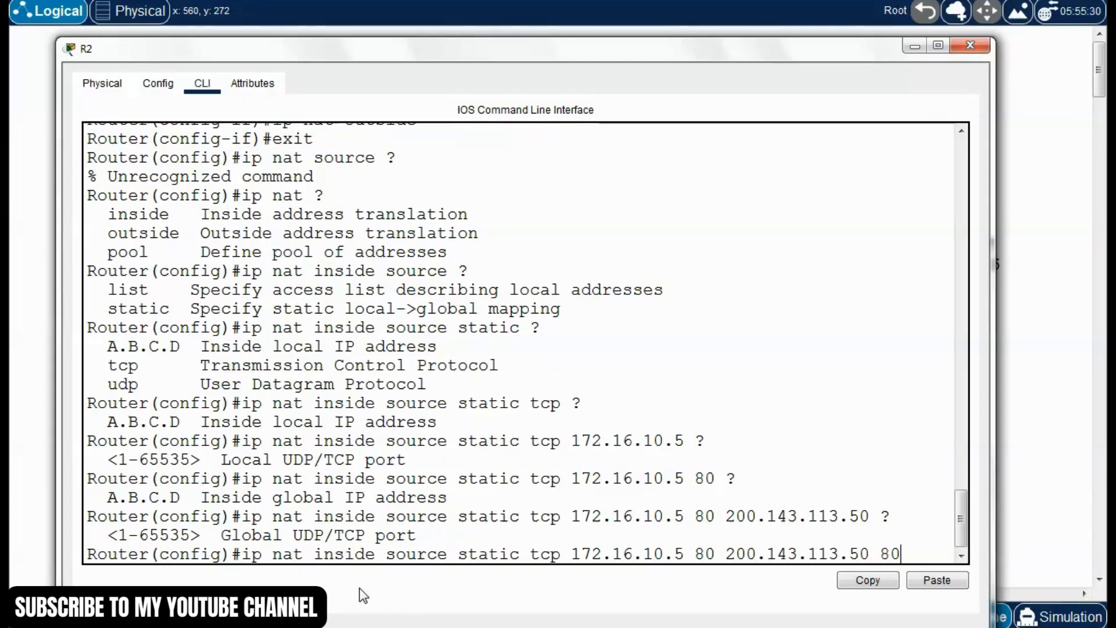
text(80)
key(Return)
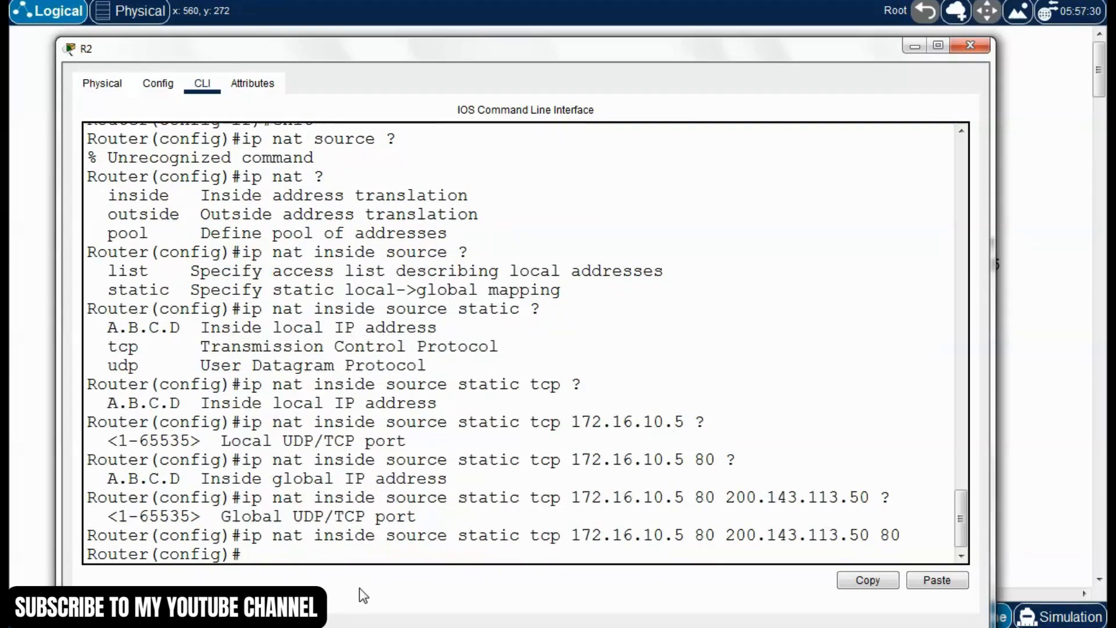
Leave configuration mode on R2 and save the configuration with "write"
key(ctrl+z)
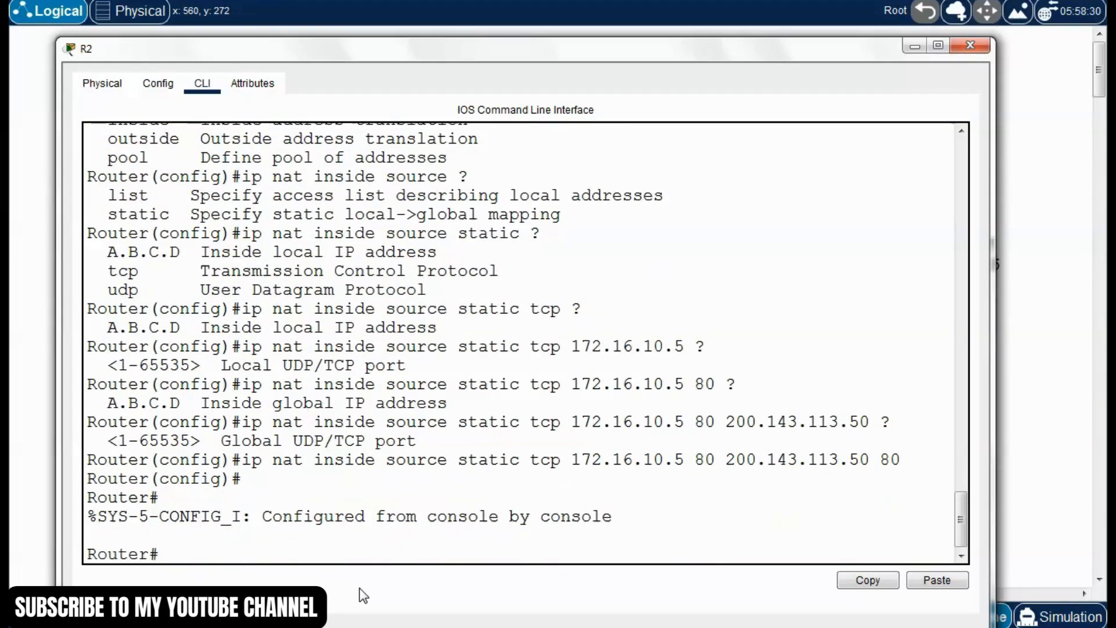
text(write)
key(Return)
Display R2's running configuration with "show run" through to its end, and go back to the interface section
text(show run)
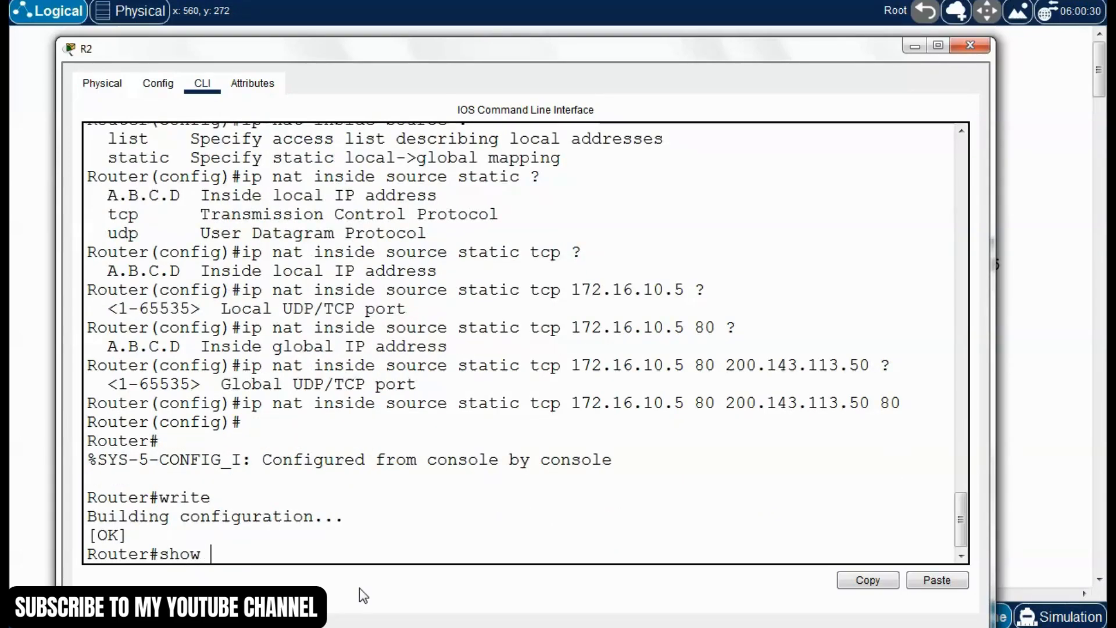
key(Return)
key(space)
key(space)
key(space)
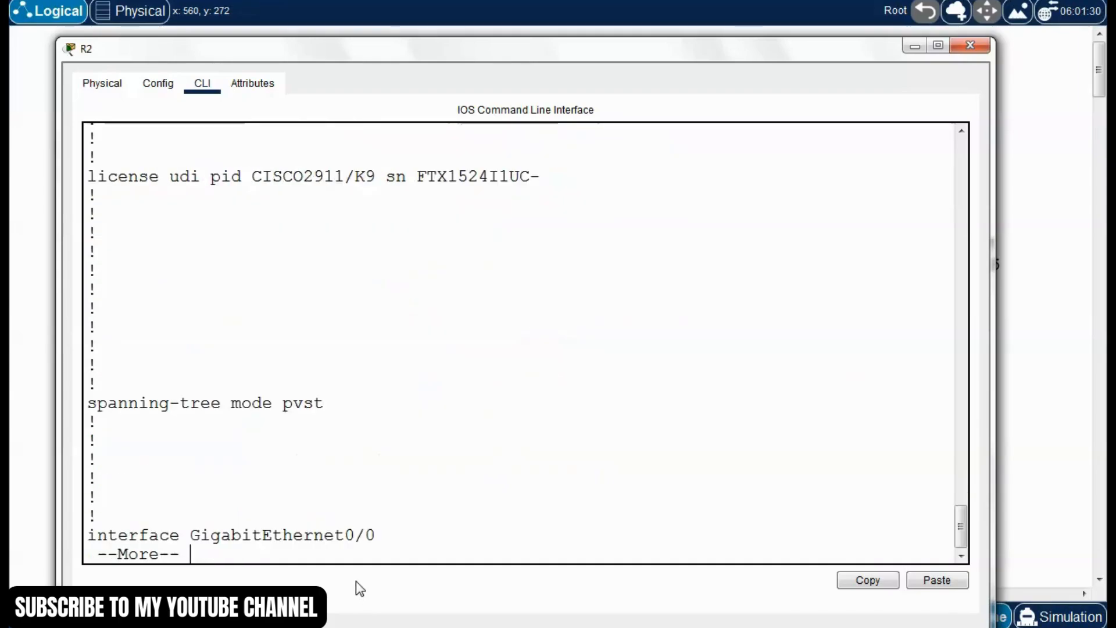
key(space)
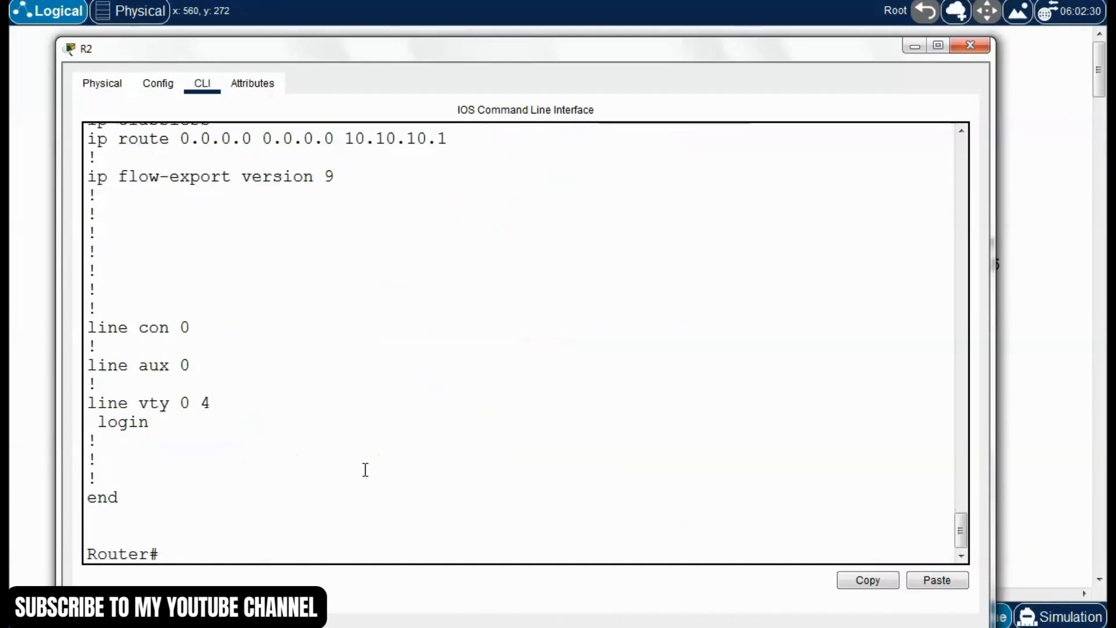
scroll(367, 460, up, 5)
scroll(365, 440, up, 5)
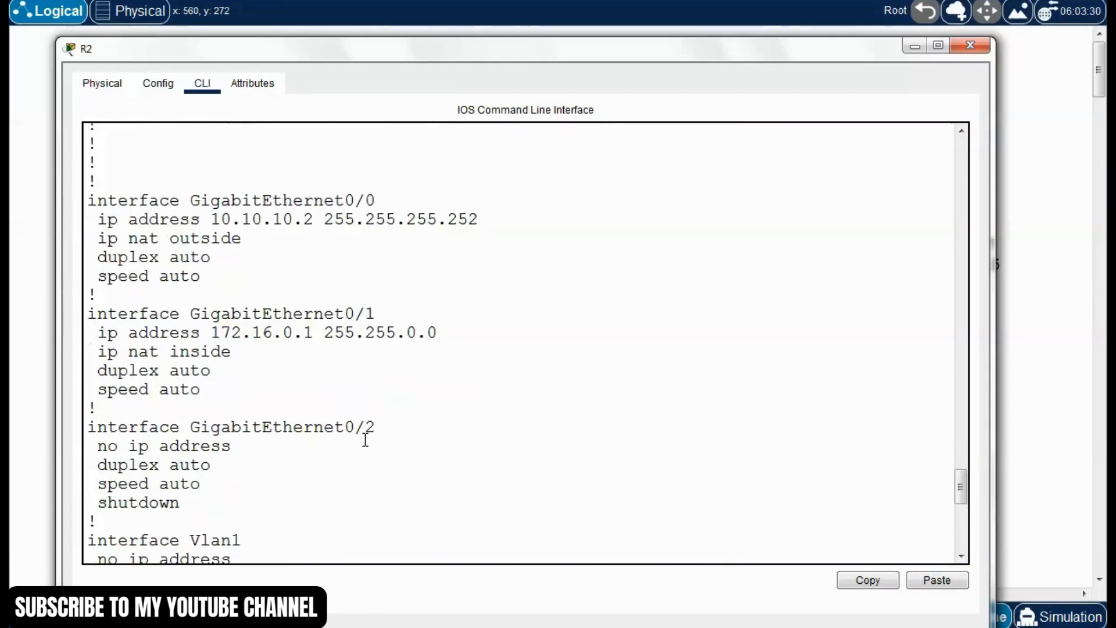
scroll(358, 427, up, 1)
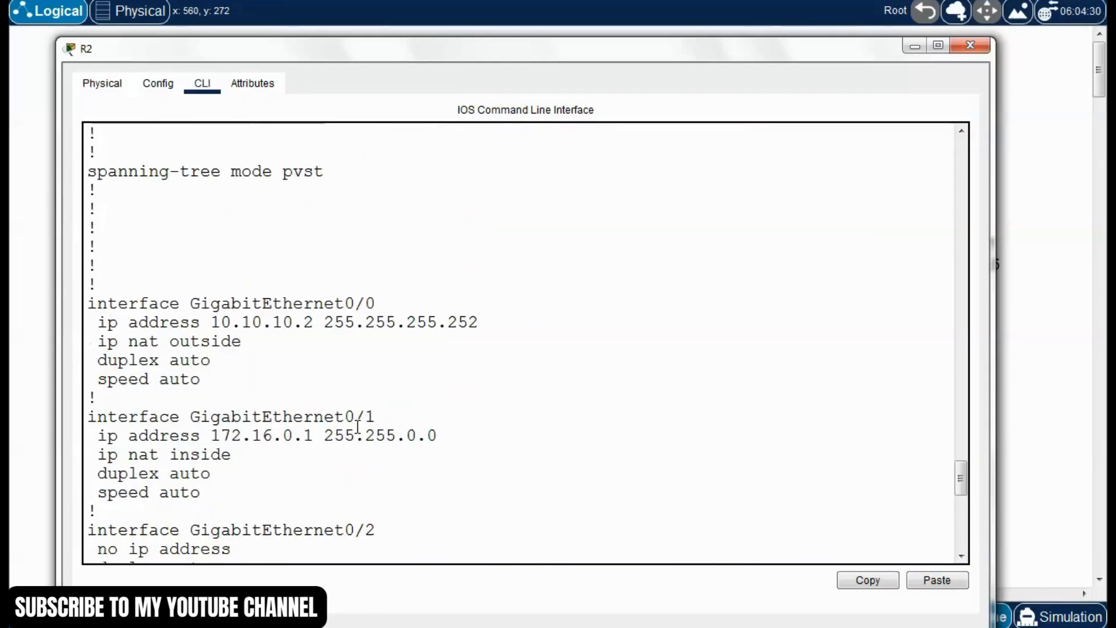
Check the NAT direction lines under GigabitEthernet0/0 and GigabitEthernet0/1 in the running configuration
drag(192, 303, 386, 300)
click(216, 372)
drag(97, 341, 259, 347)
click(239, 368)
scroll(407, 366, down, 2)
drag(384, 314, 303, 315)
click(289, 395)
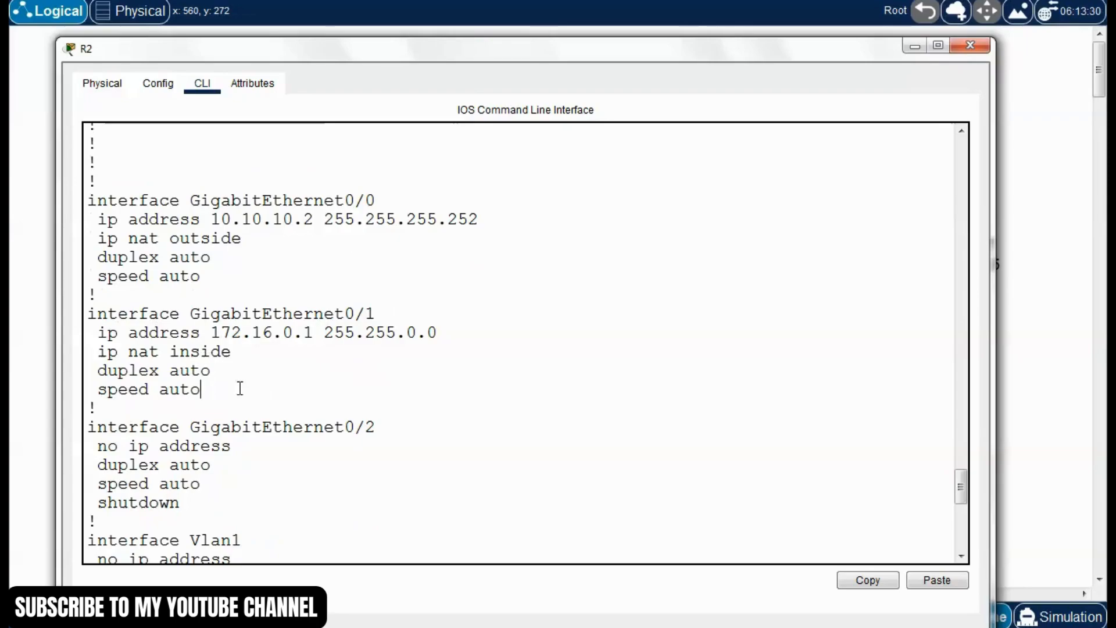
drag(230, 355, 98, 353)
click(238, 377)
Check the static TCP NAT line in R2's running configuration, including its local and global addresses and ports
drag(487, 55, 488, 46)
click(439, 346)
scroll(441, 347, down, 4)
scroll(441, 348, down, 1)
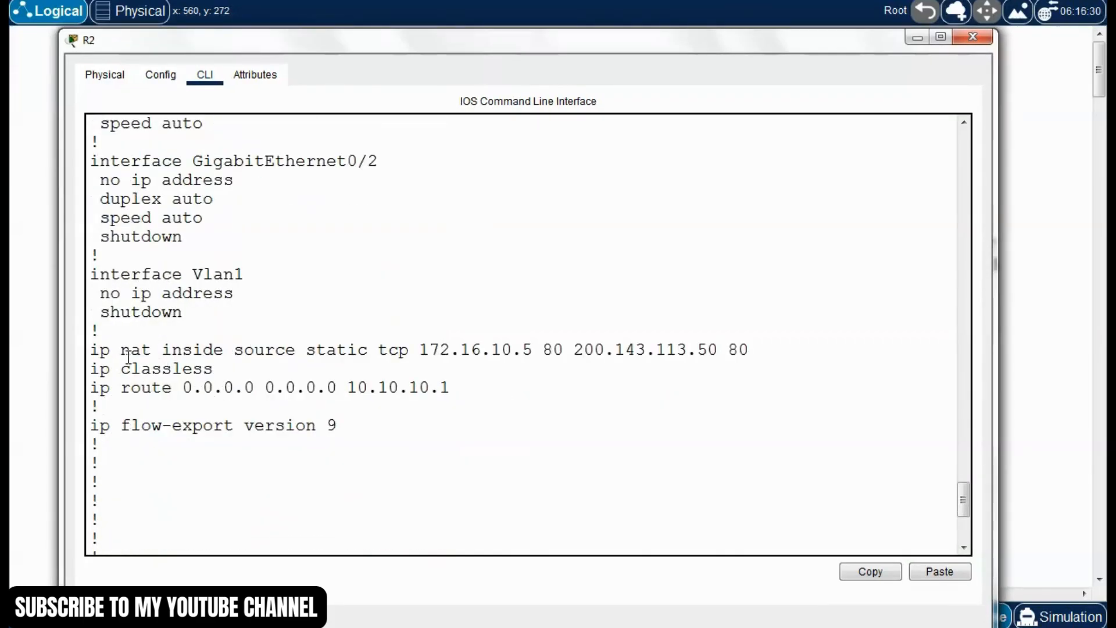
drag(92, 351, 539, 351)
triple_click(388, 361)
click(379, 350)
click(424, 356)
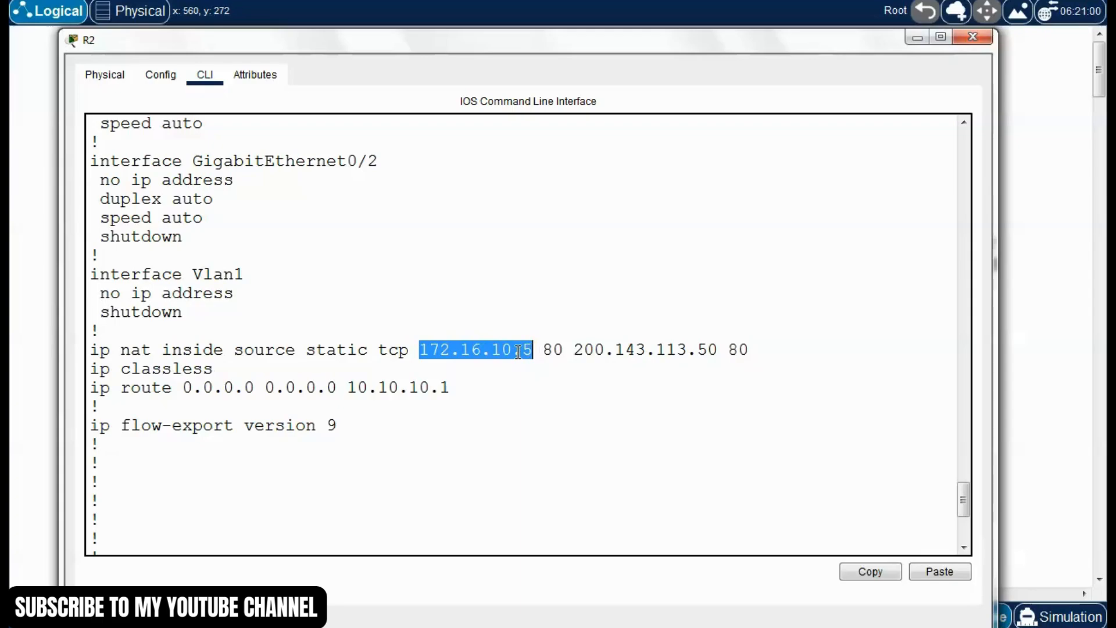
click(545, 355)
drag(565, 351, 753, 351)
click(578, 380)
click(619, 412)
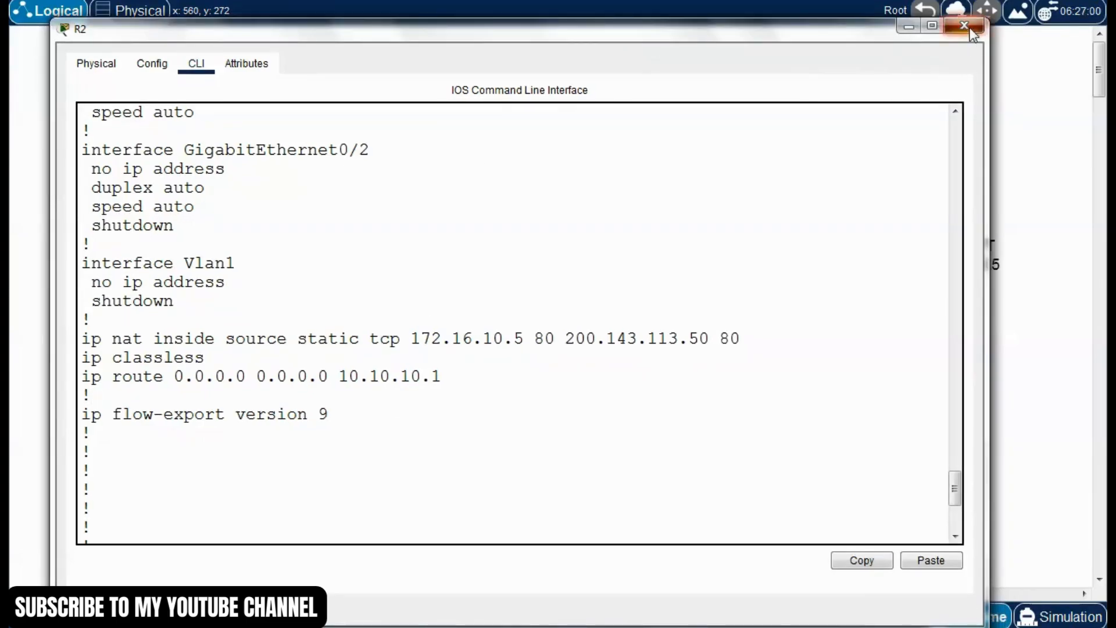
Close R2 and load 200.143.113.50 in the web browser of PC 192.168.1.100, then close the PC's window
click(970, 27)
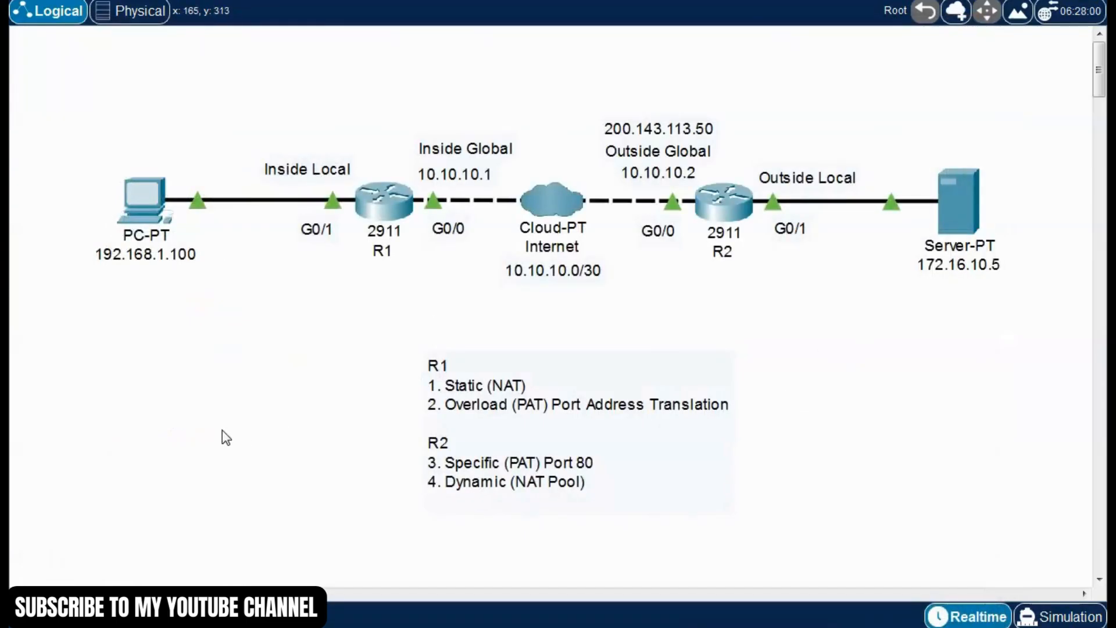
click(178, 228)
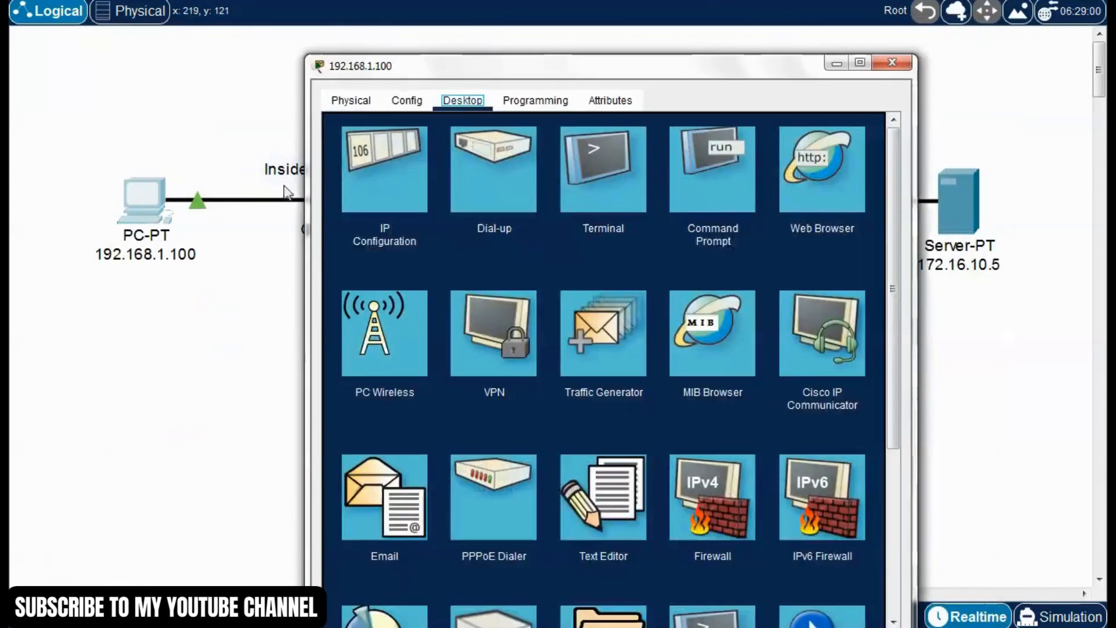
drag(605, 74, 421, 32)
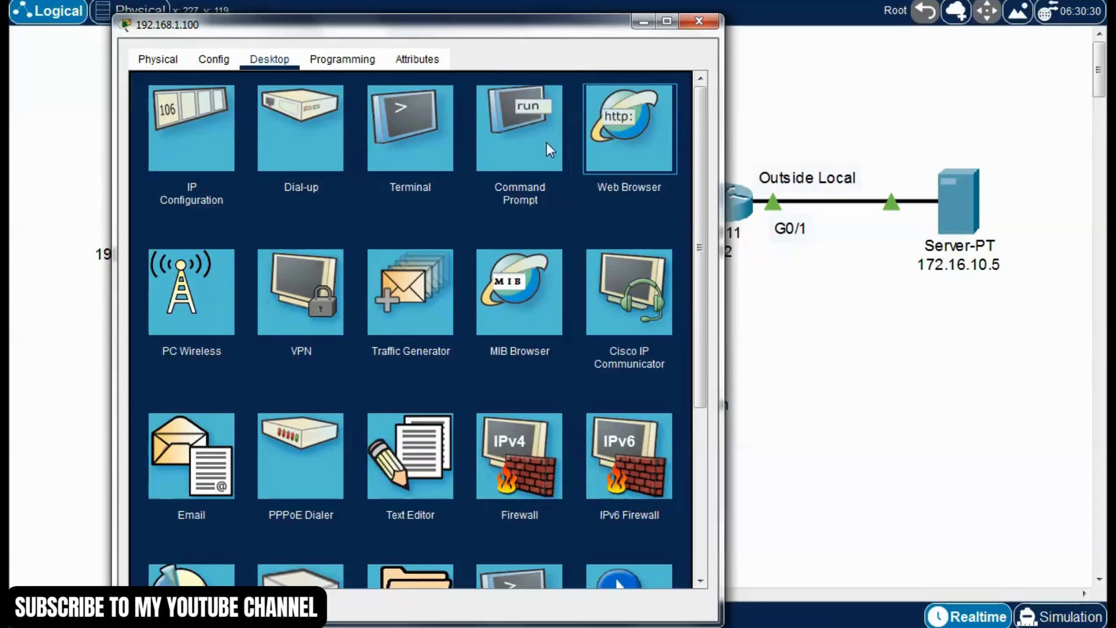
click(668, 196)
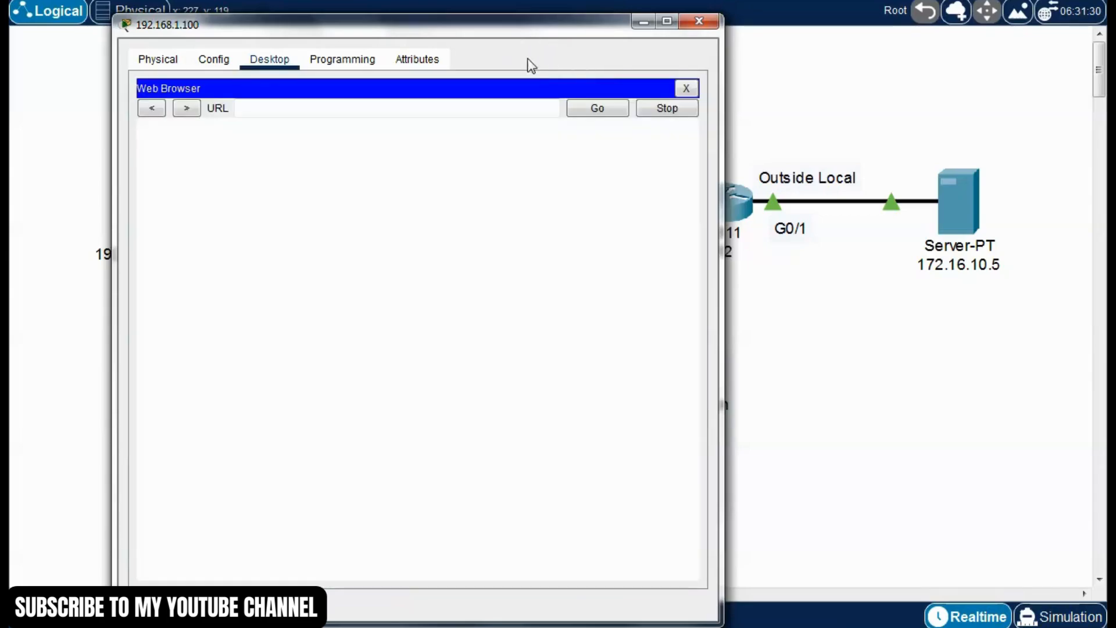
drag(531, 30, 462, 35)
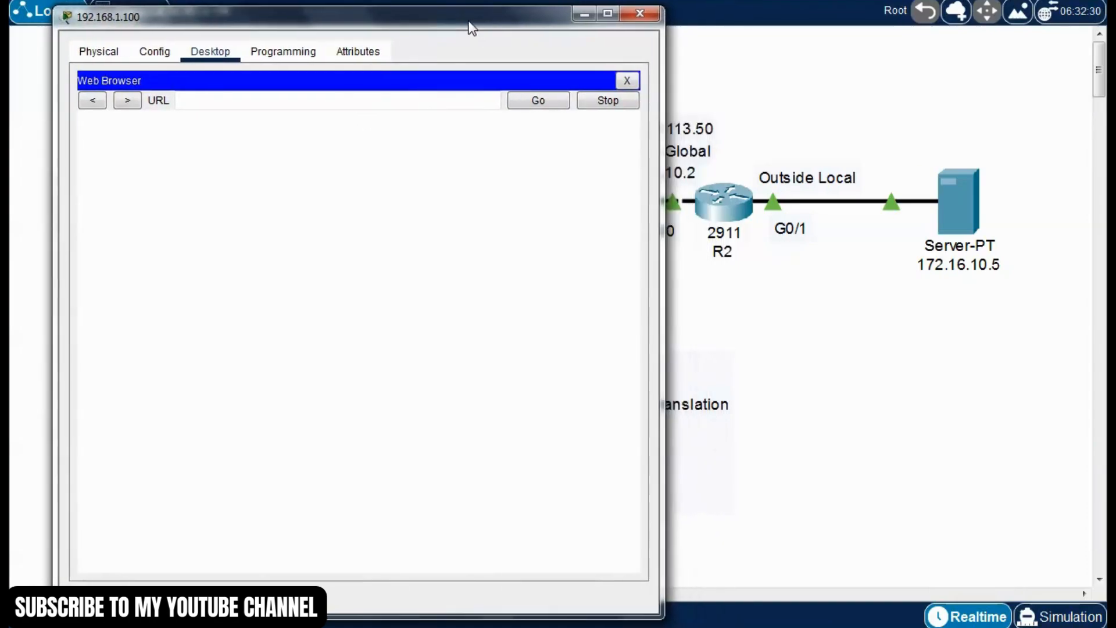
click(297, 101)
text(200.143.113.50)
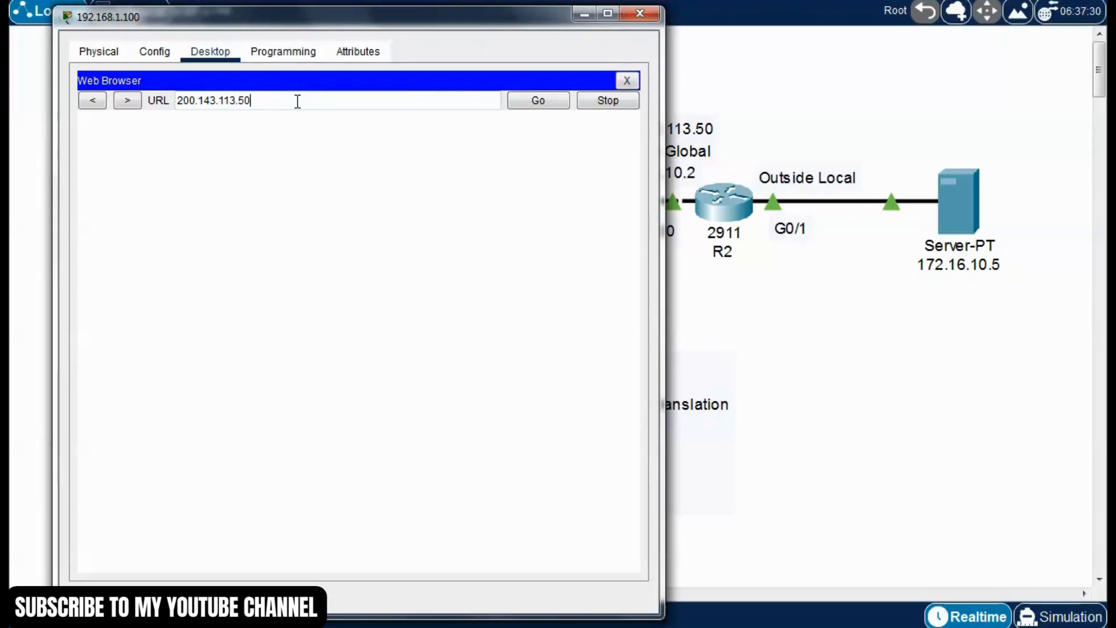
key(Return)
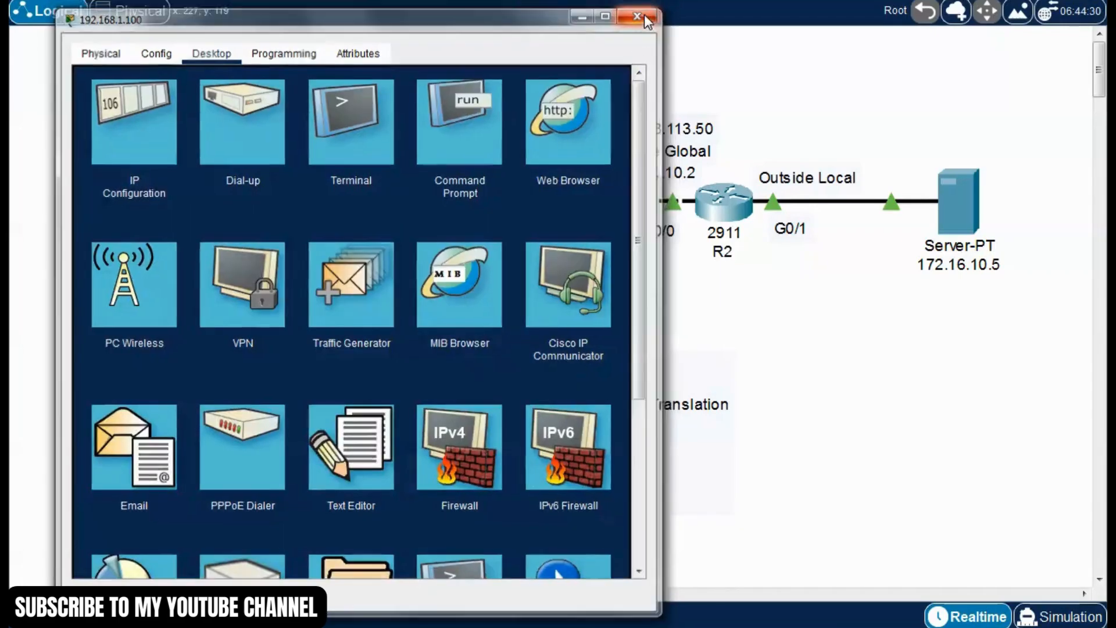
click(642, 13)
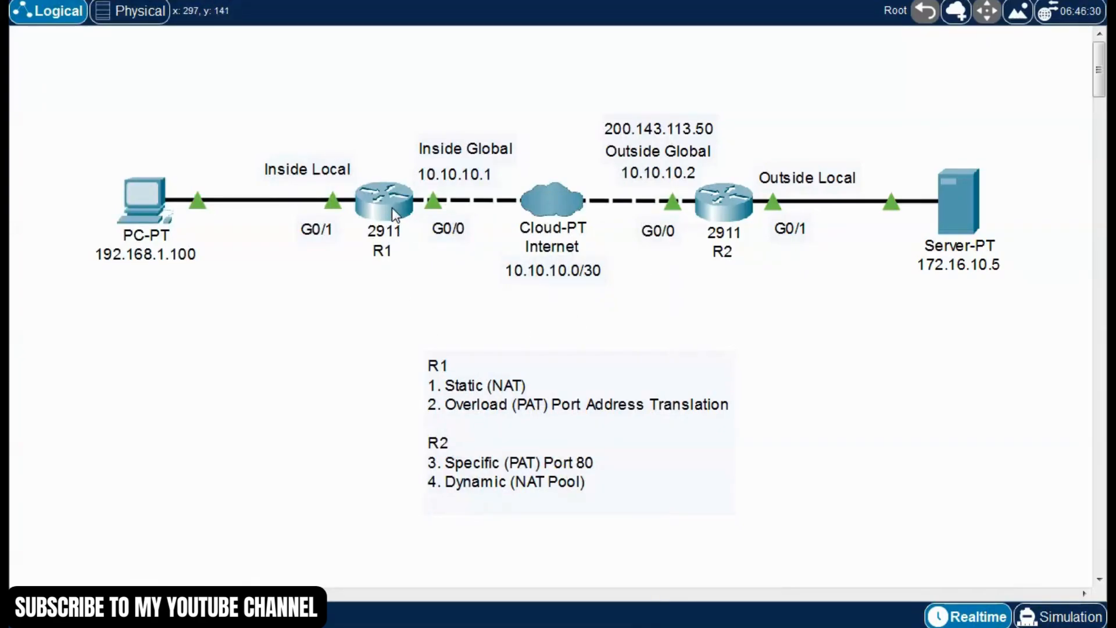
Run "show ip nat translations" on R2 and widen its window so each table entry fits on one line
mouse_move(389, 201)
click(750, 213)
drag(689, 74, 591, 33)
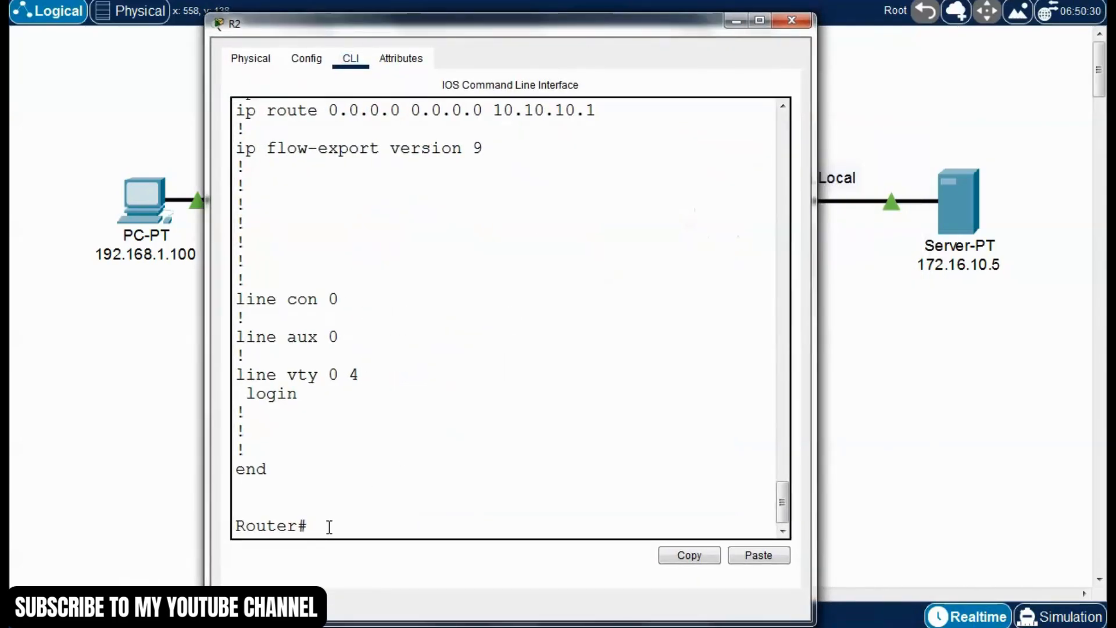
text(show ip nat tra)
key(Tab)
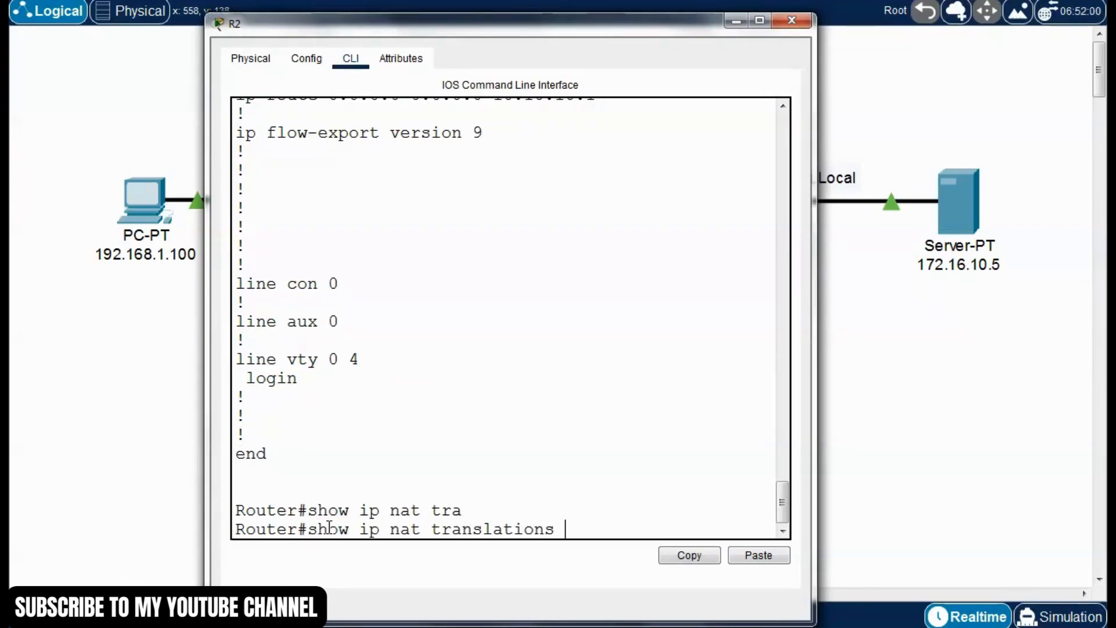
key(Return)
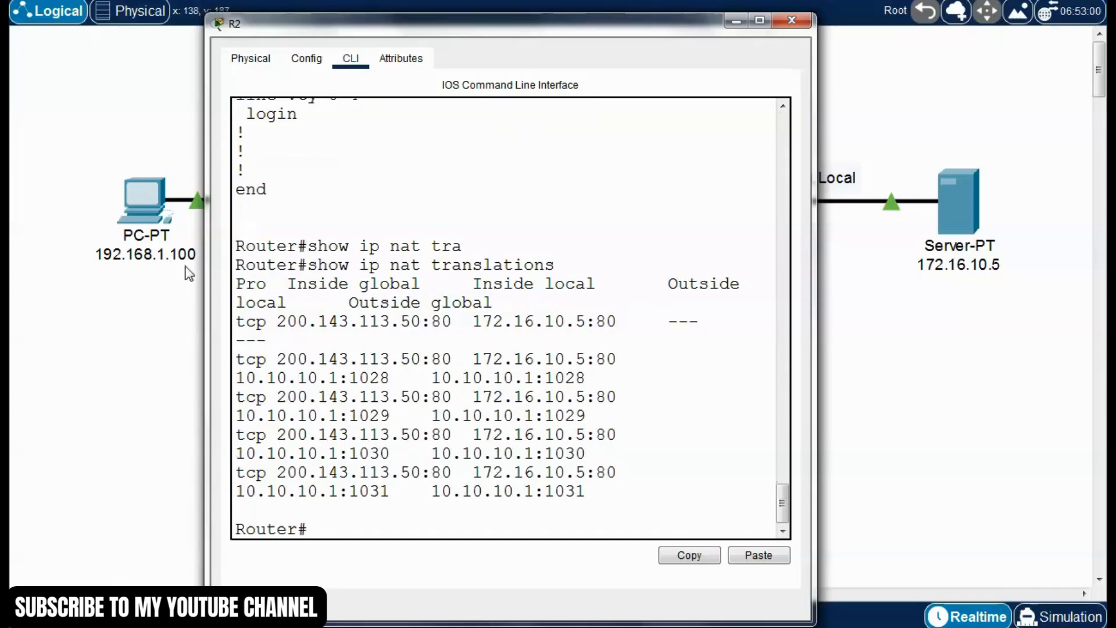
drag(207, 274, 69, 267)
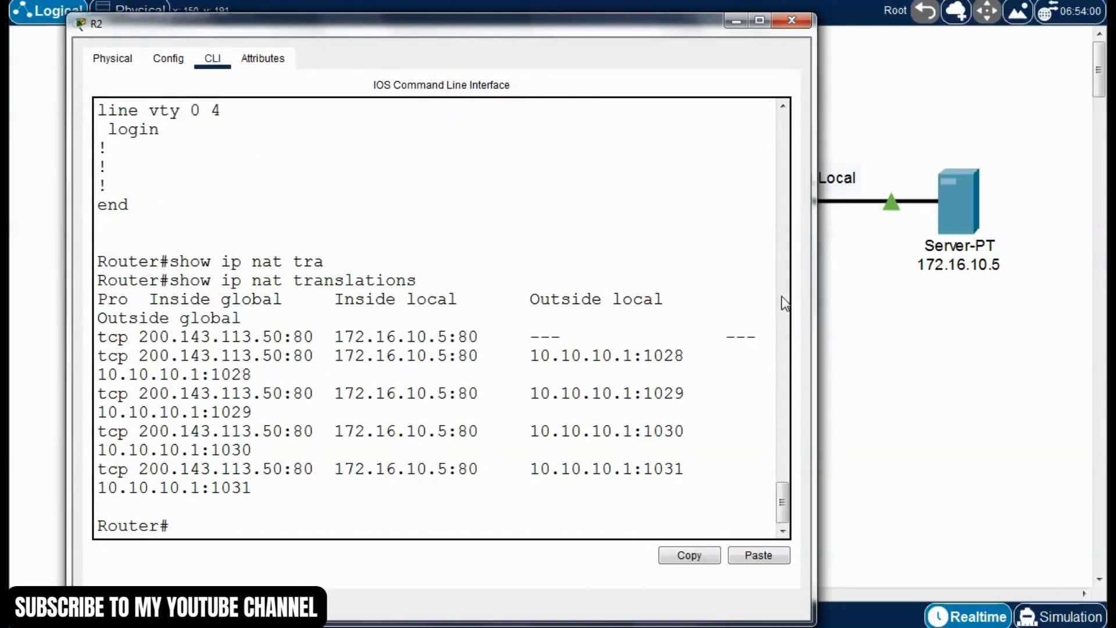
drag(816, 323, 1085, 322)
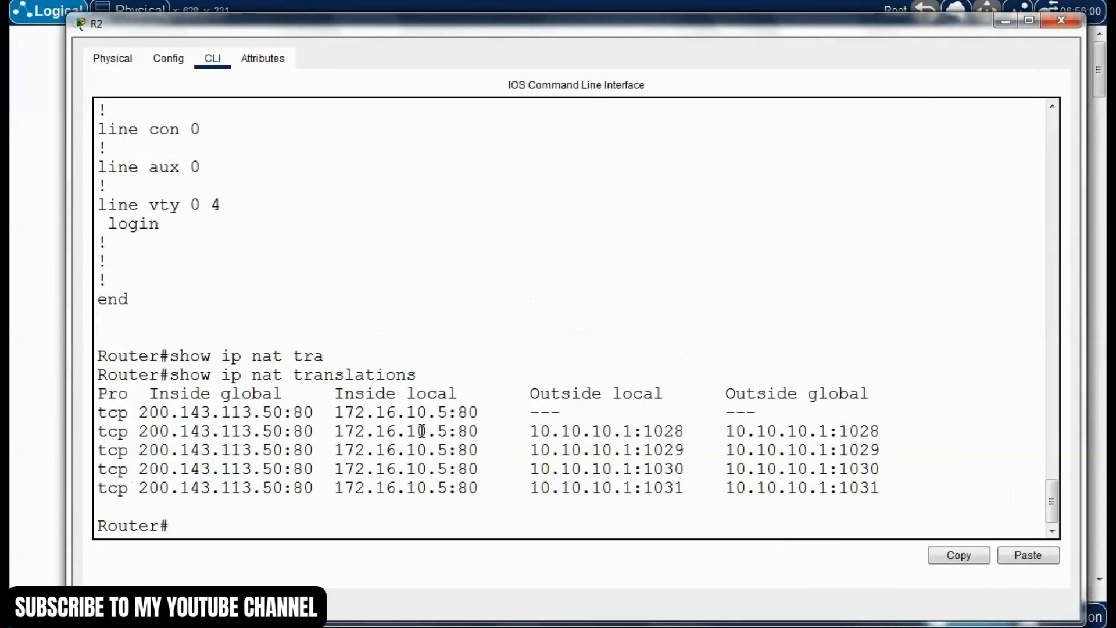
Examine the inside local and inside global addresses and ports in R2's NAT translation table
drag(448, 412, 460, 451)
click(355, 429)
click(409, 432)
drag(478, 468, 478, 492)
click(426, 450)
drag(337, 412, 447, 413)
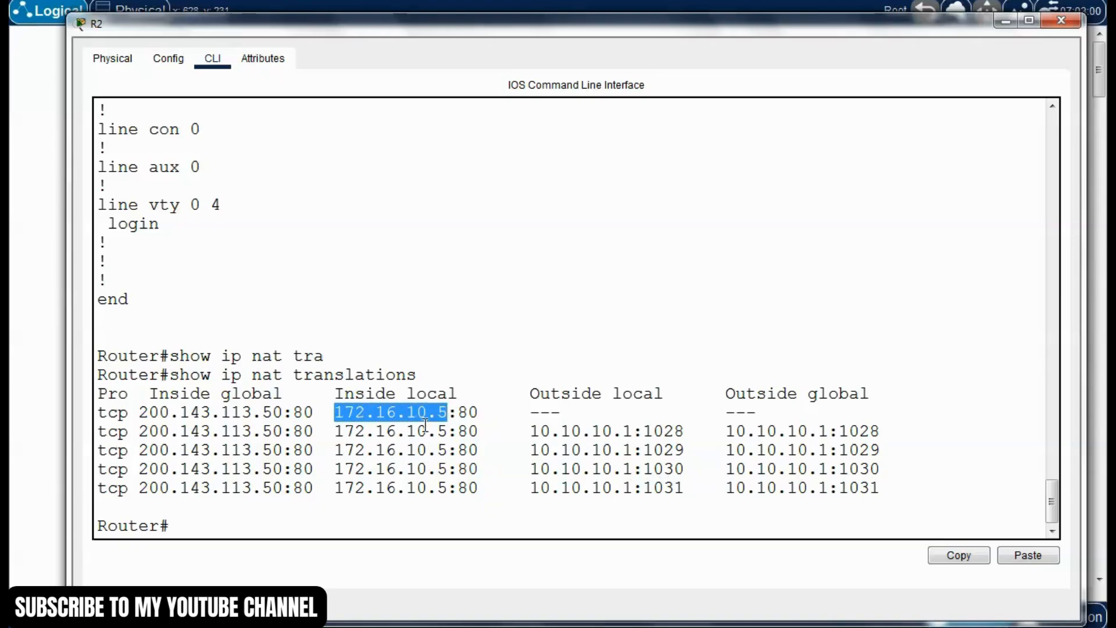
click(297, 443)
drag(150, 395, 243, 414)
drag(139, 414, 295, 412)
click(298, 415)
click(220, 433)
drag(129, 417, 89, 433)
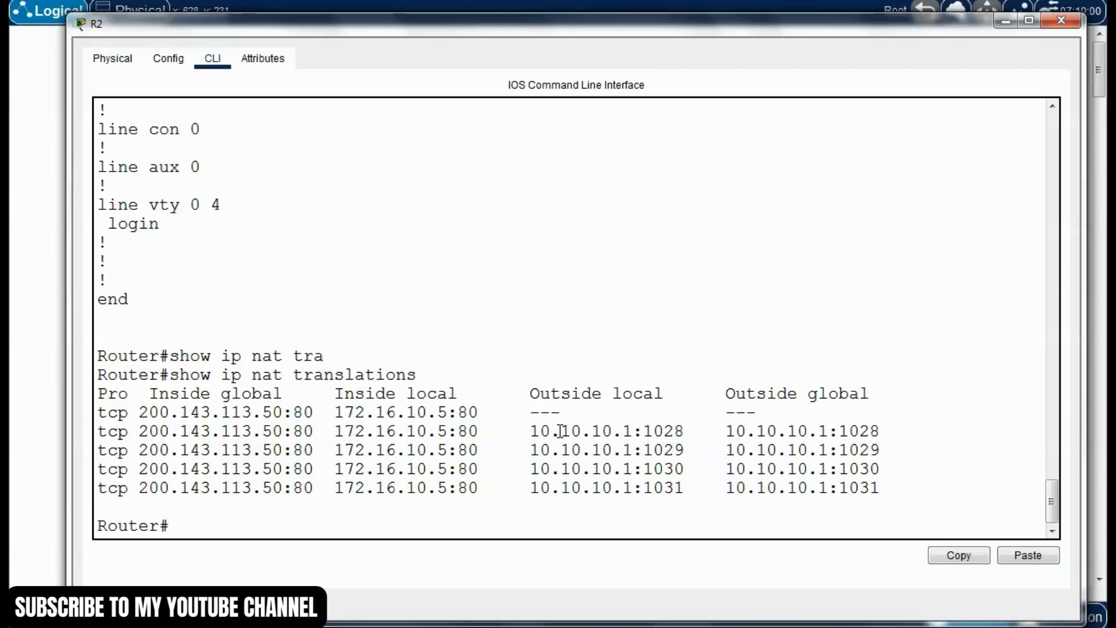
Examine the outside local and outside global columns in R2's NAT translation table
drag(535, 431, 850, 432)
click(697, 446)
click(720, 440)
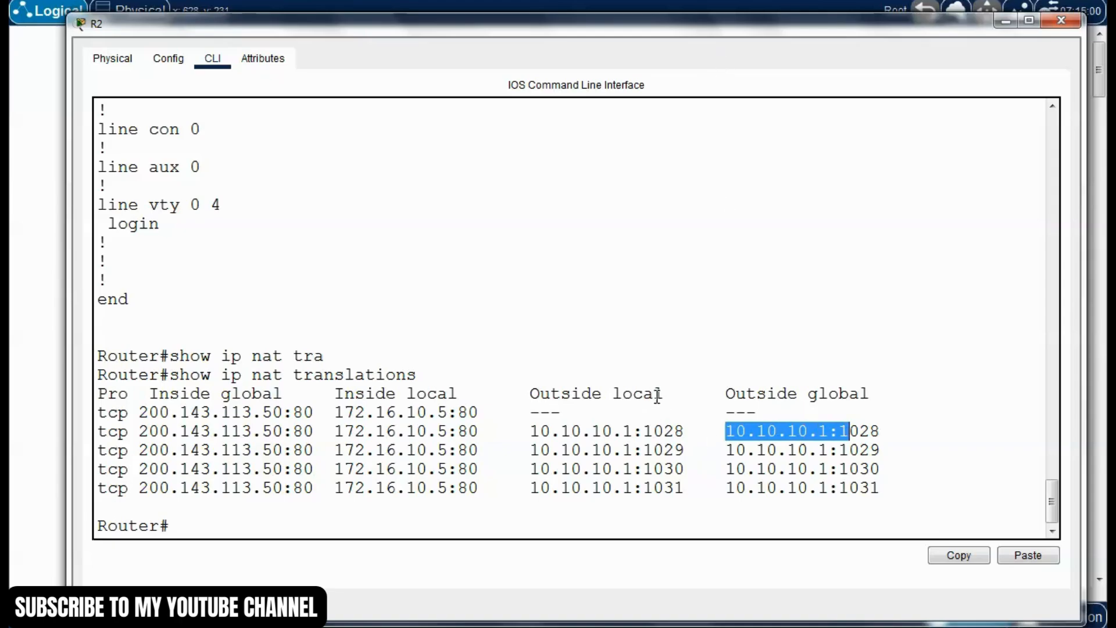
drag(669, 396, 561, 395)
click(727, 394)
drag(871, 395, 737, 395)
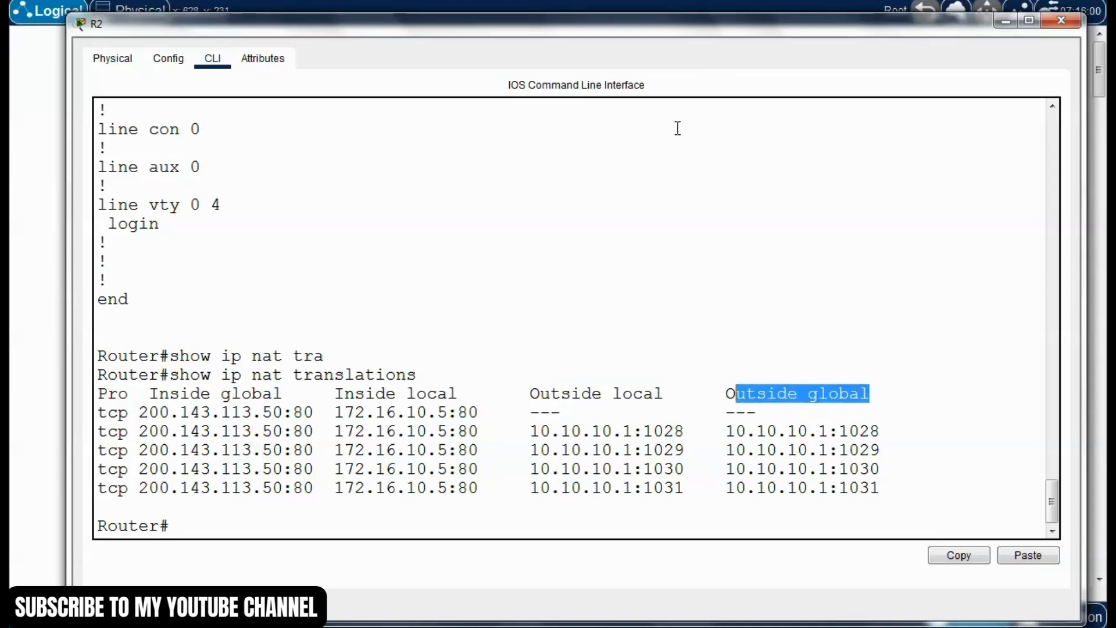
Uncover the topology to trace the path from the PC, and compare it with R2's outside local entries
drag(711, 32, 702, 439)
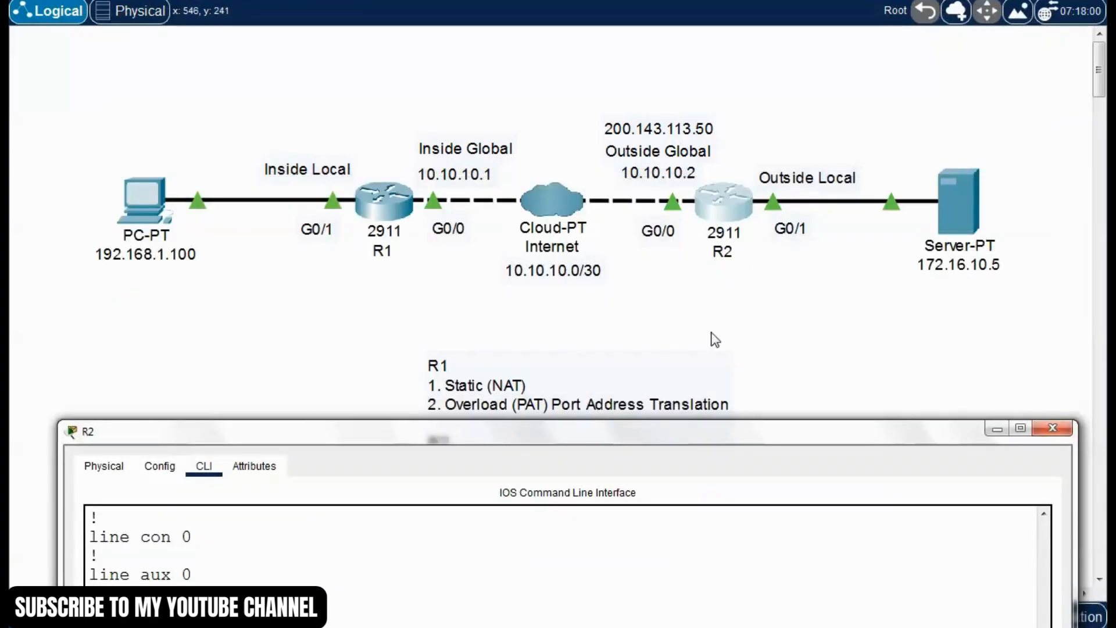
drag(740, 439, 736, 302)
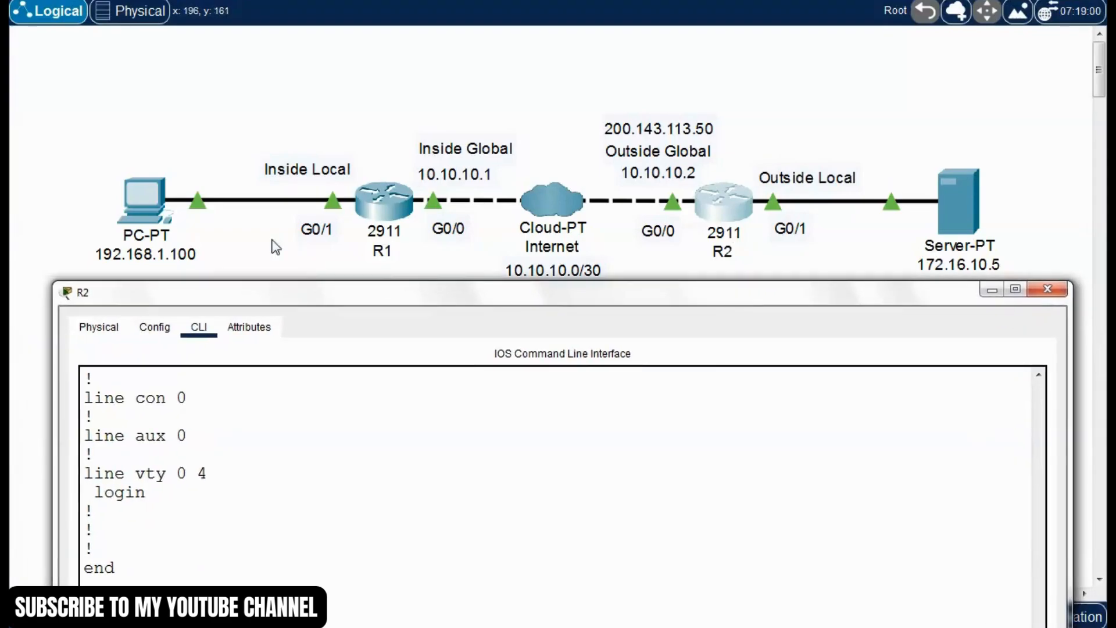
drag(259, 300, 274, 327)
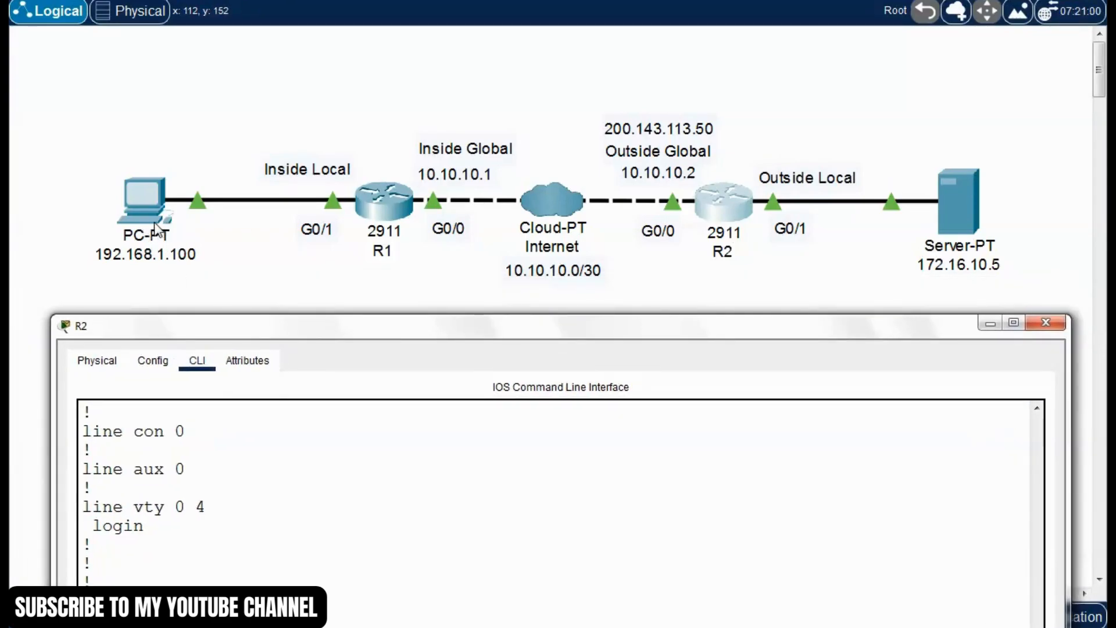
drag(451, 318, 482, 35)
click(597, 455)
drag(510, 449, 685, 468)
drag(645, 414, 524, 413)
click(709, 397)
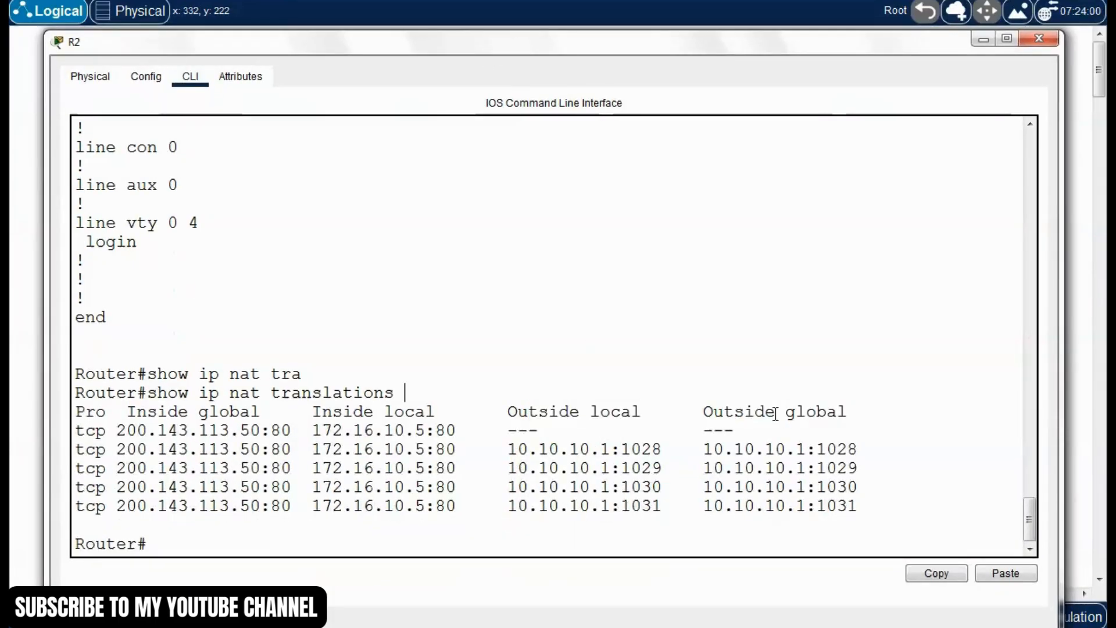
Check R2's outside global entry against its outside local entry and the topology, and close R2's window
drag(705, 414, 848, 414)
click(707, 465)
click(666, 486)
drag(710, 451, 857, 451)
click(709, 486)
drag(661, 448, 516, 453)
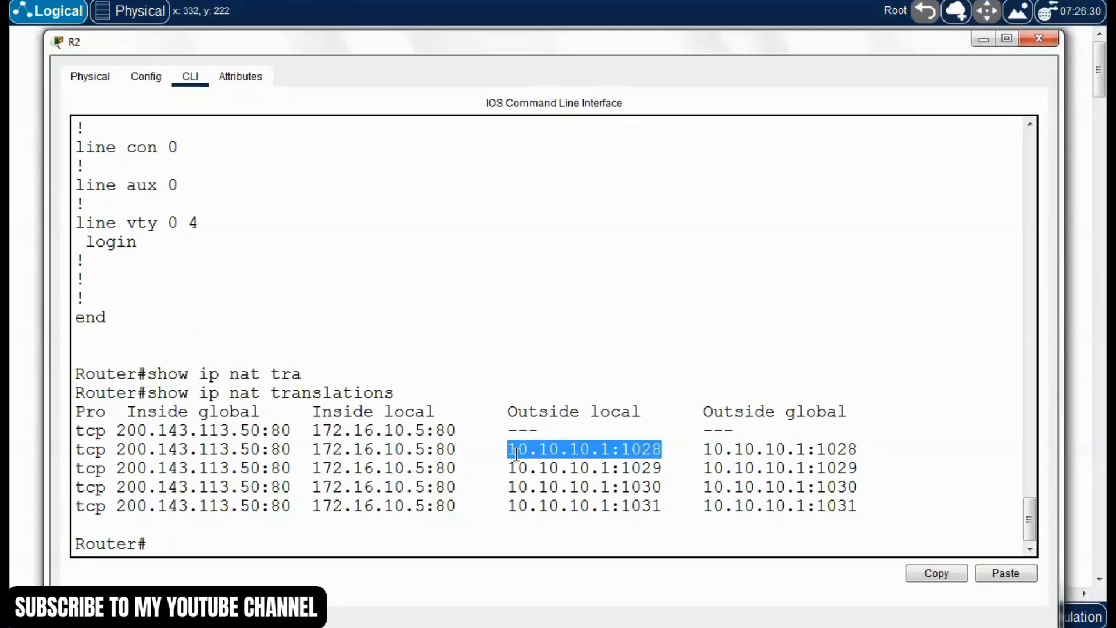
drag(640, 42, 663, 323)
click(1043, 317)
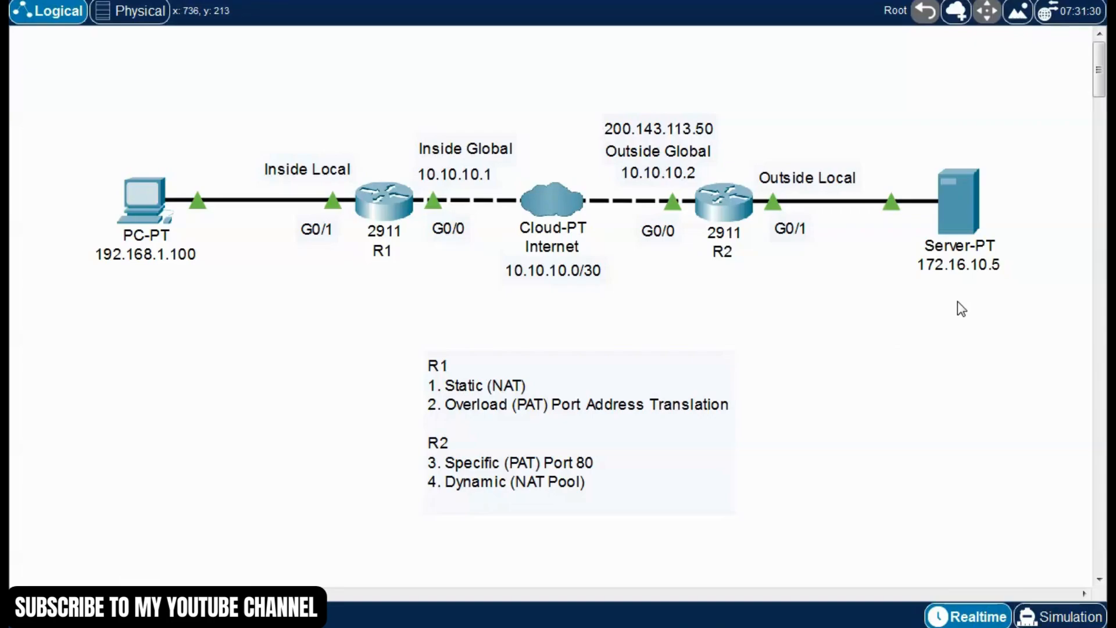
Enter privileged mode on R1, run "show ip nat translations", and widen the window to fit the table
click(384, 215)
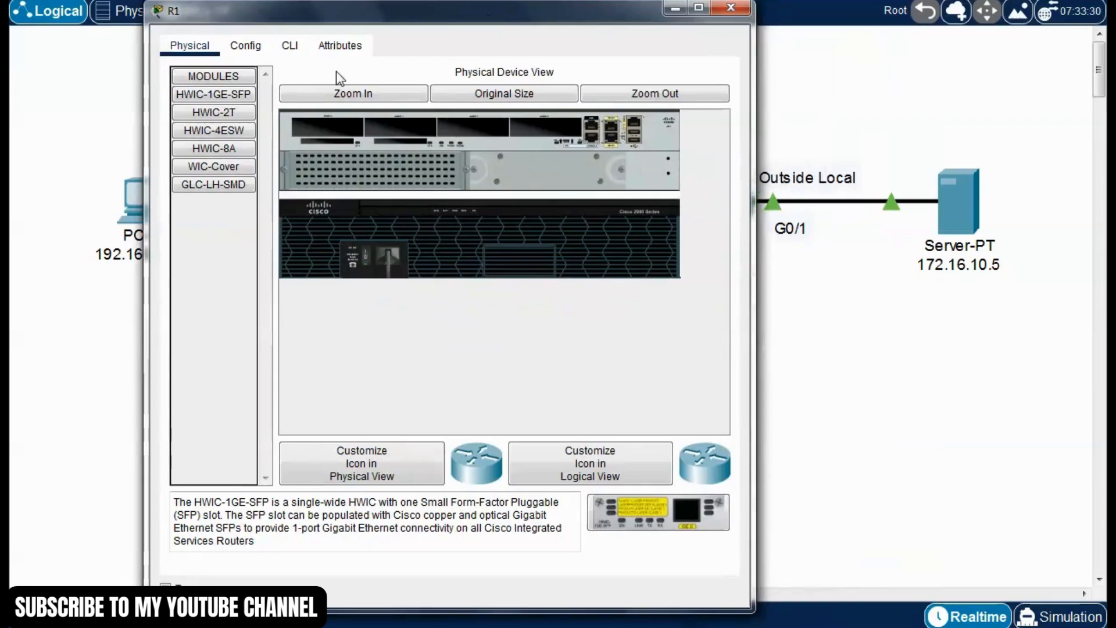
click(290, 46)
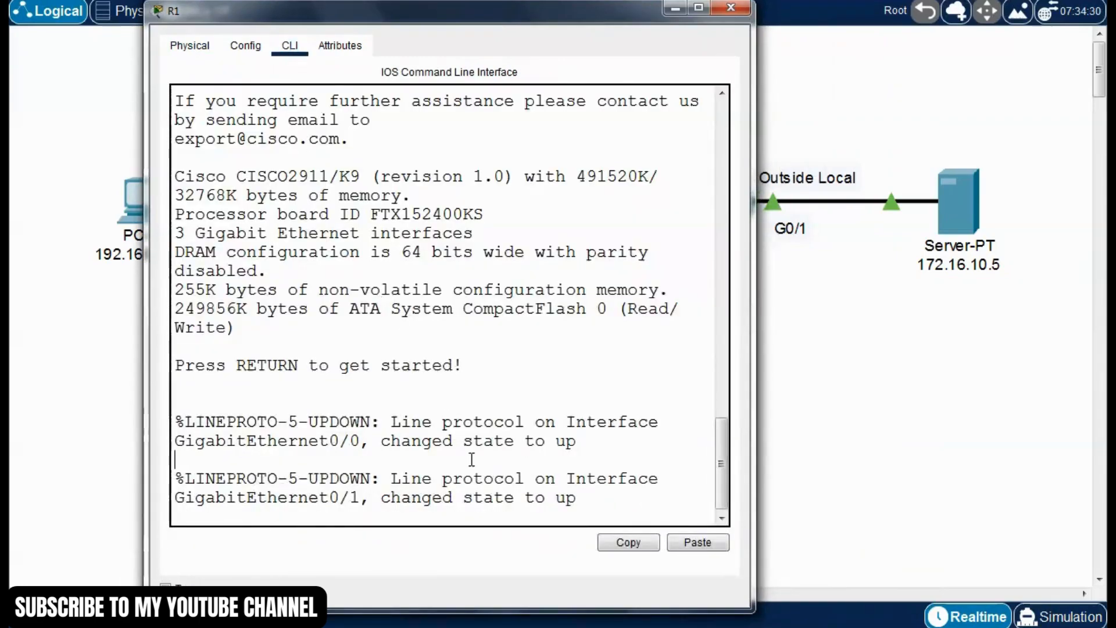
key(Return)
text(enable)
key(Return)
text(show ip na)
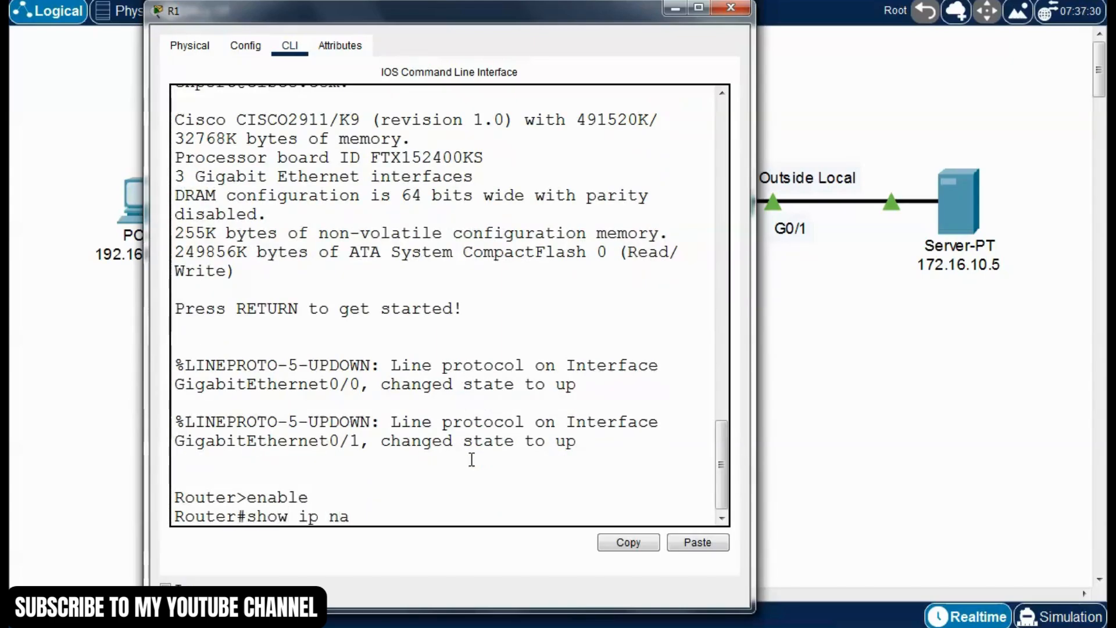
text(t tra)
key(Tab)
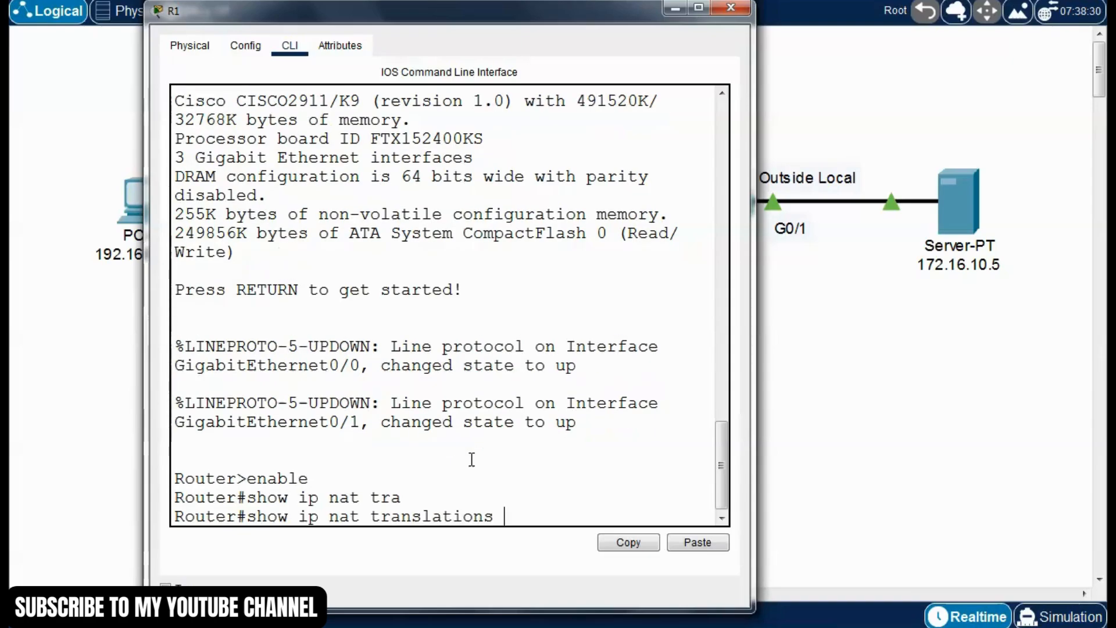
key(Return)
drag(755, 329, 1079, 328)
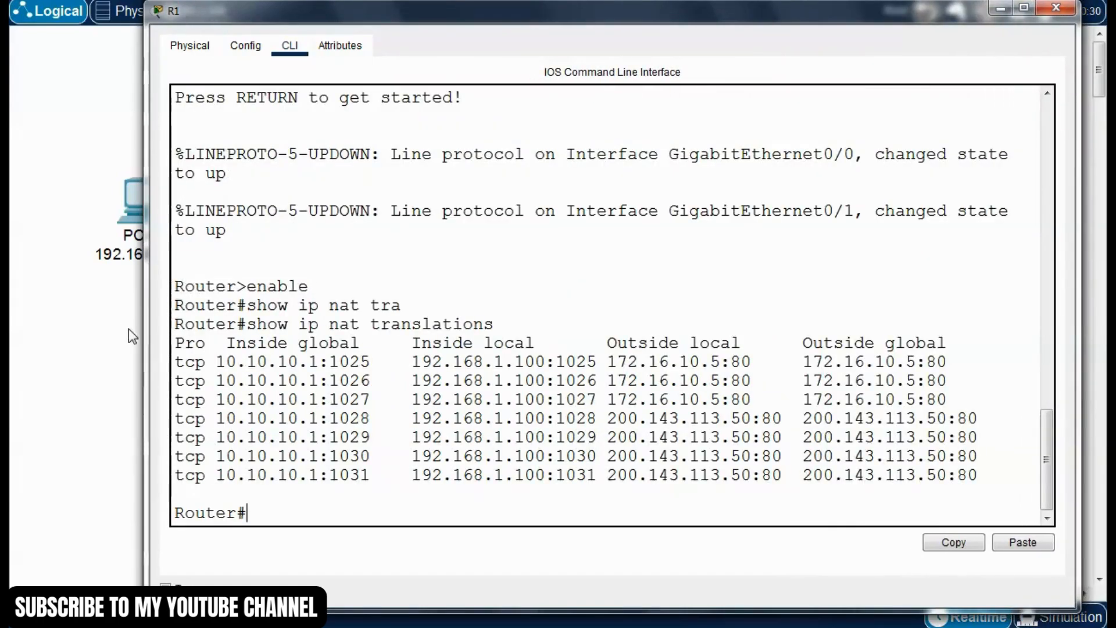
drag(147, 333, 98, 332)
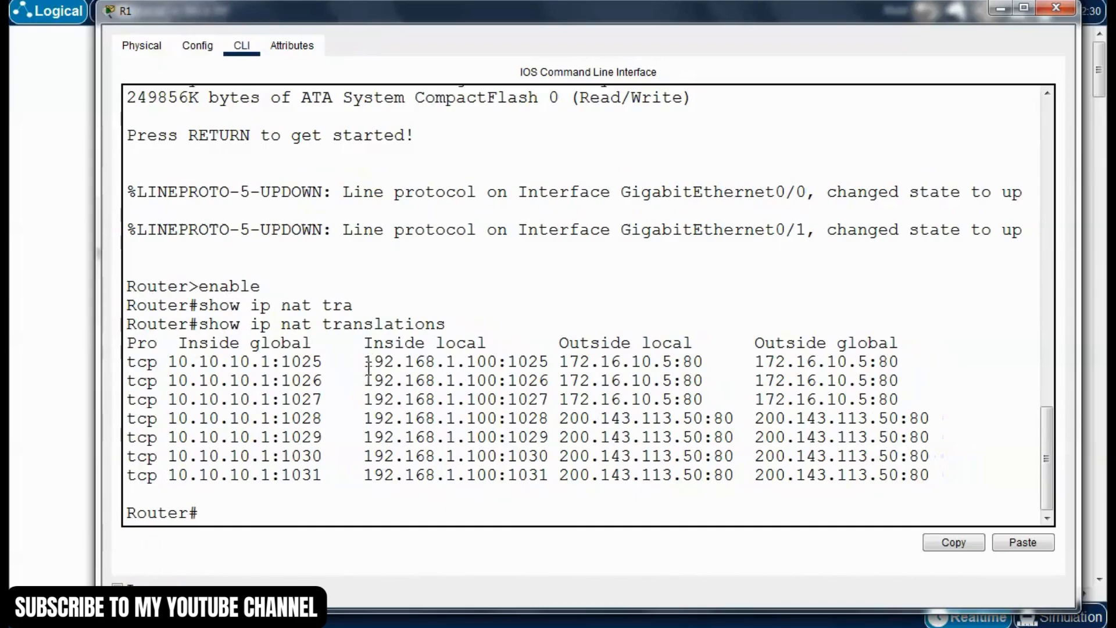
Examine the inside local and inside global addresses and ports in R1's translation table against the topology
drag(365, 362, 499, 365)
drag(568, 12, 568, 108)
click(478, 476)
drag(511, 460, 550, 459)
drag(405, 495, 426, 496)
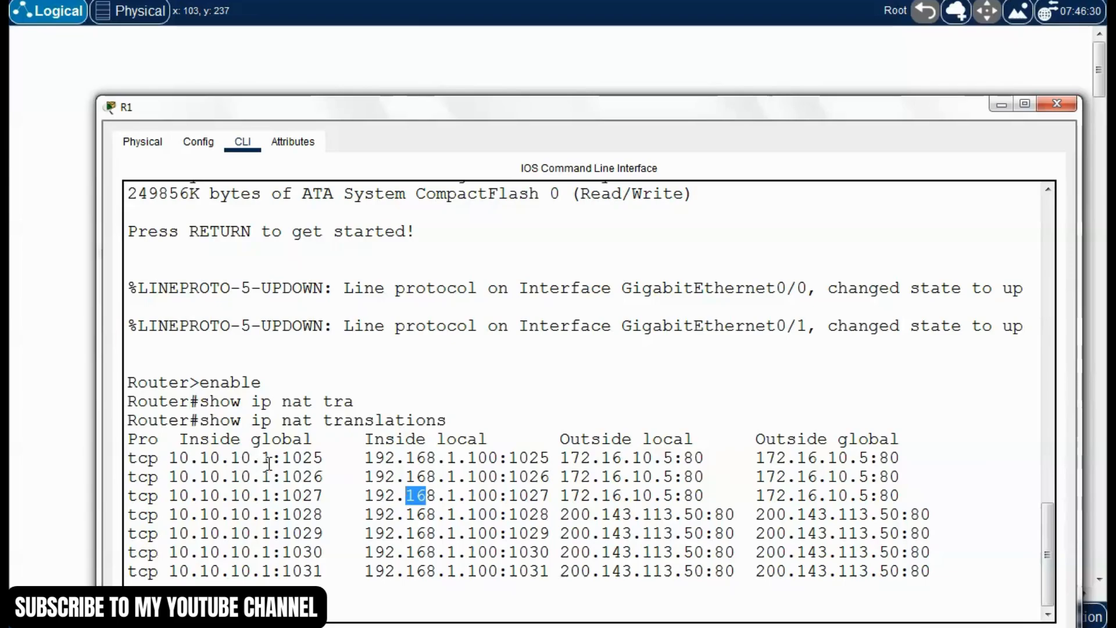
drag(276, 460, 150, 459)
click(396, 496)
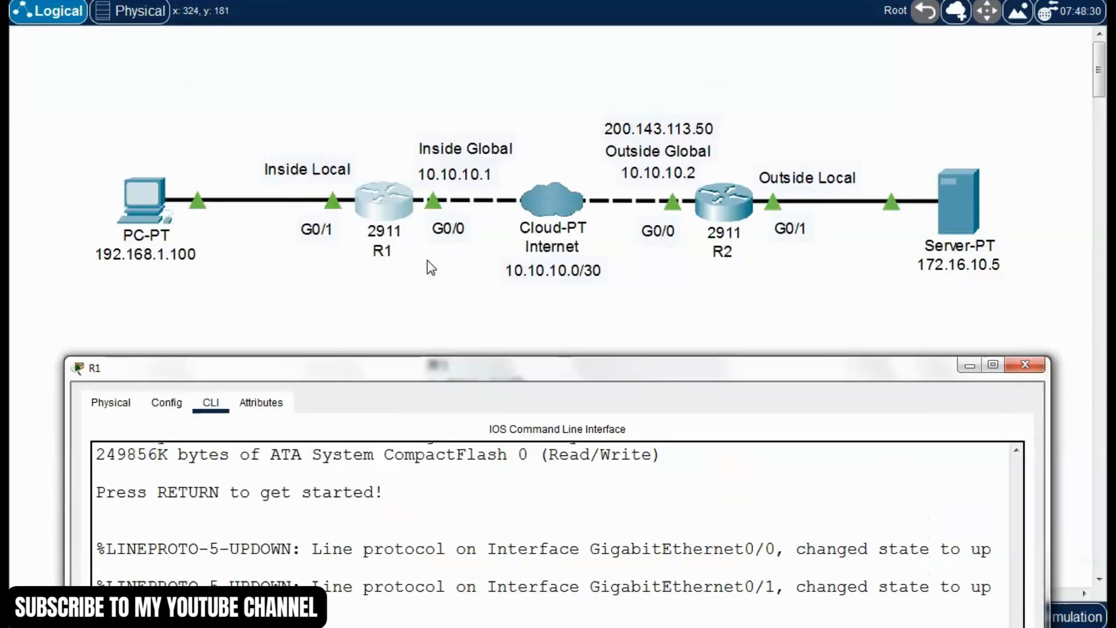
drag(579, 382, 531, 112)
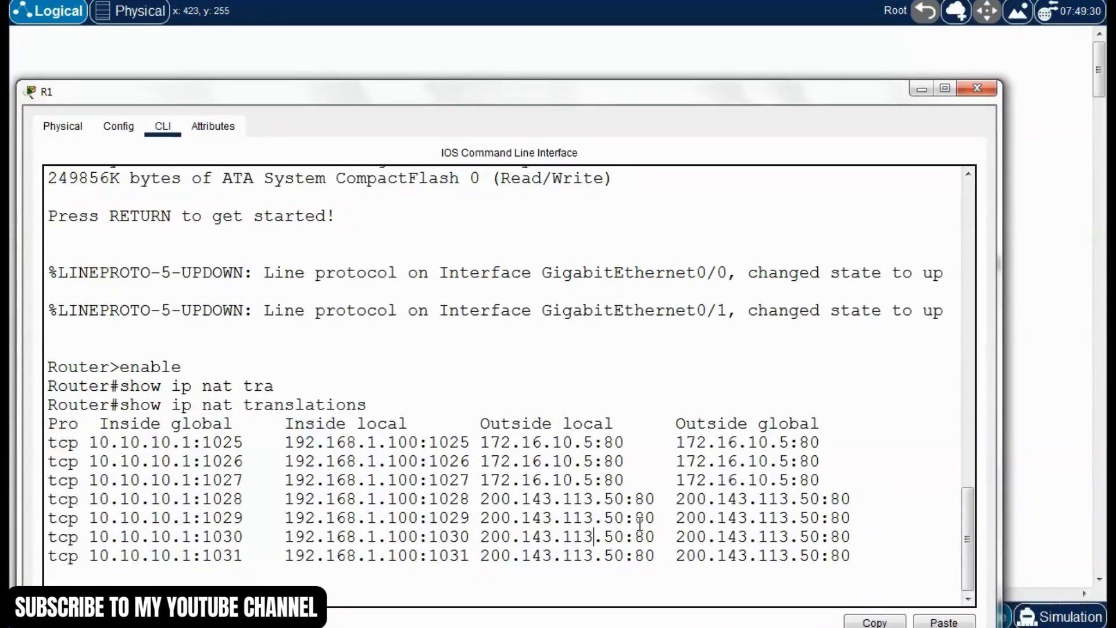
Examine the R1 translation entries for ports 1028 to 1031 with outside address 200.143.113.50:80, comparing them with the topology
drag(860, 560, 52, 500)
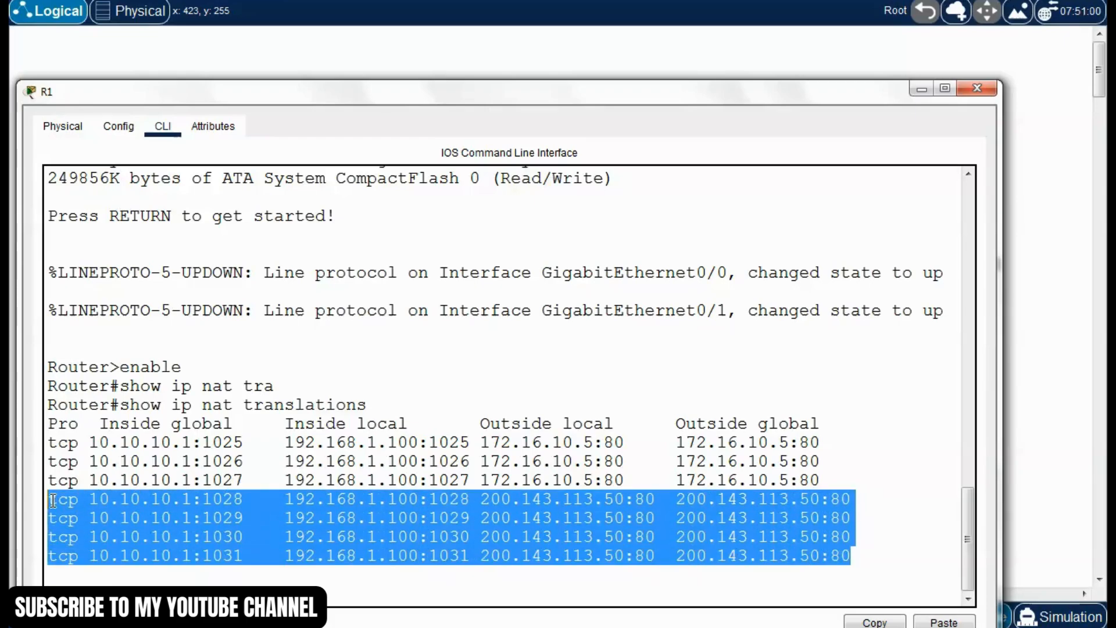
click(227, 535)
drag(830, 518, 819, 519)
drag(652, 500, 553, 499)
click(574, 517)
drag(754, 93, 762, 330)
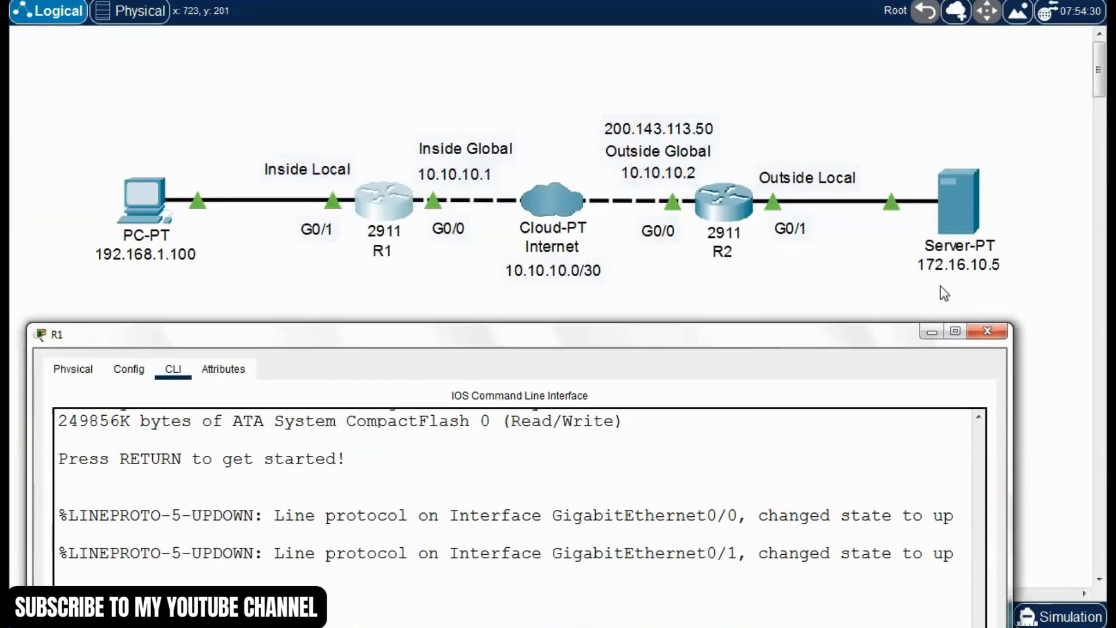
drag(836, 343, 817, 114)
double_click(774, 444)
drag(854, 579, 19, 523)
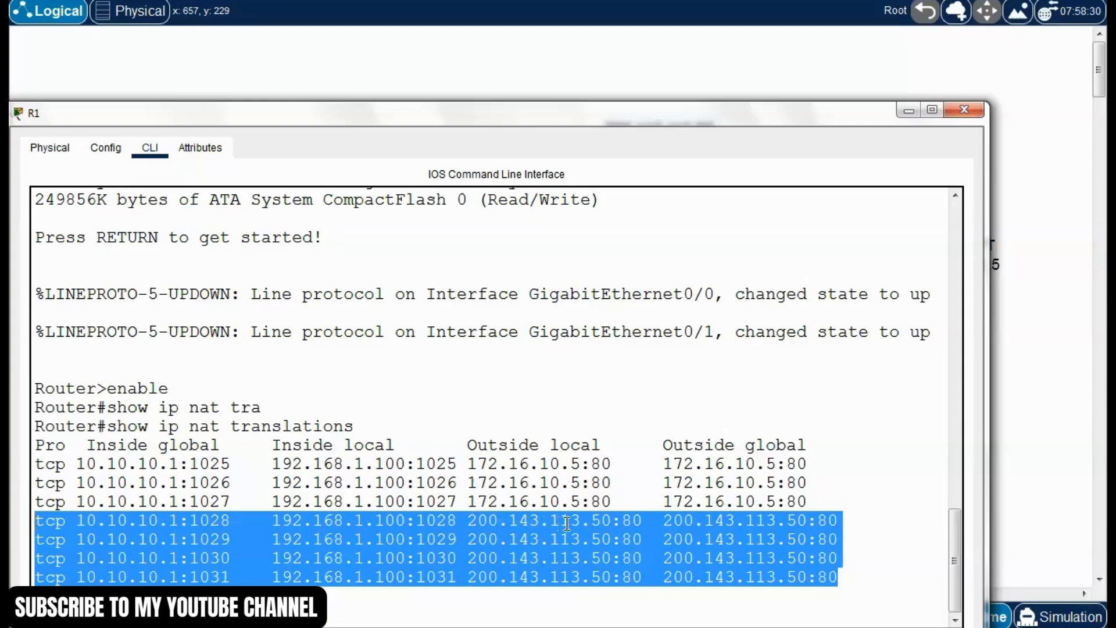
Recheck R1's translation entries for ports 1028 to 1031 and close R1's window
click(628, 527)
drag(867, 580, 26, 527)
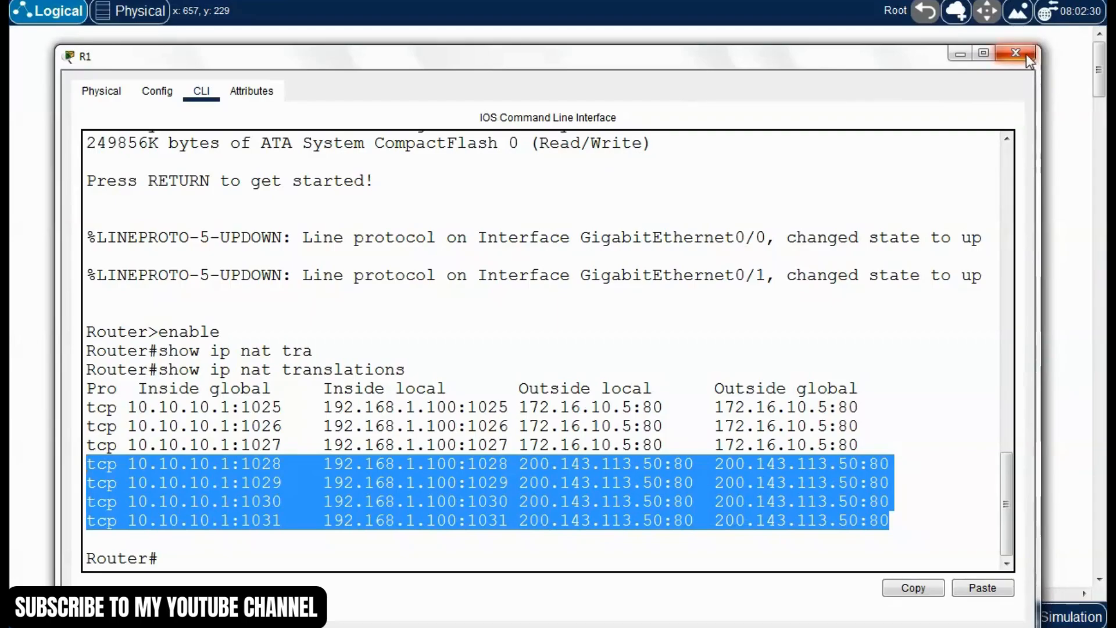
click(1024, 53)
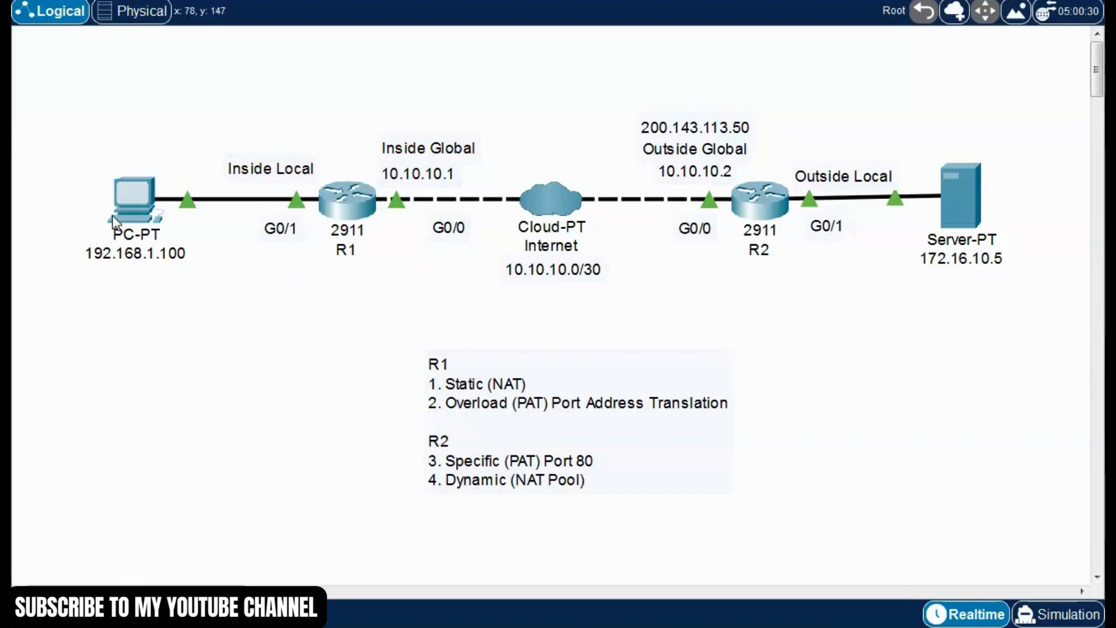
drag(88, 149, 201, 317)
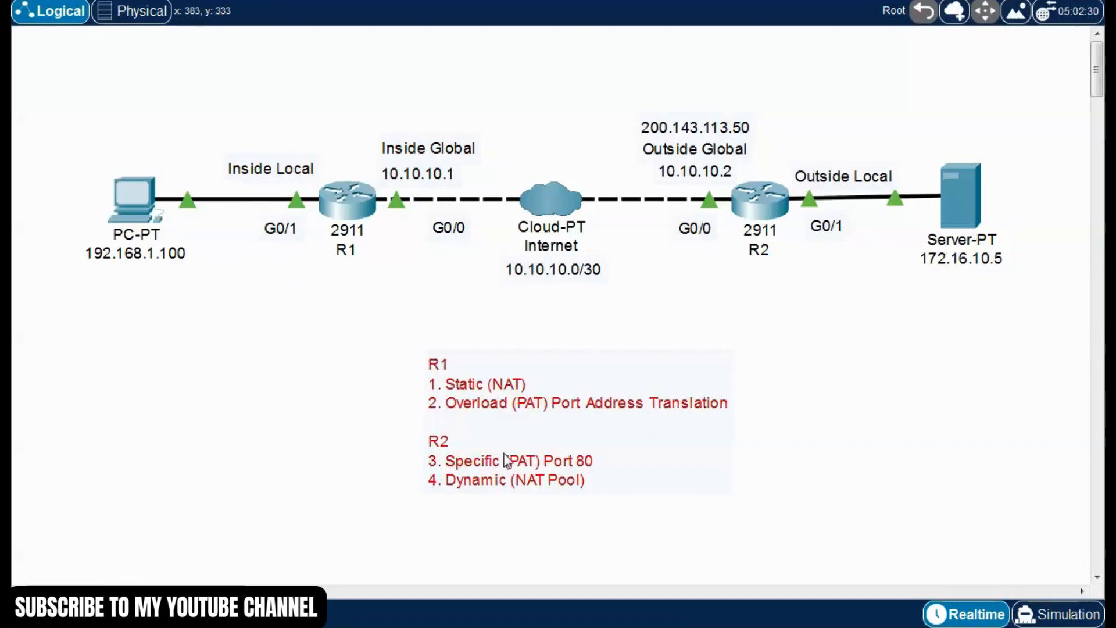
Add the line "3. Dynamic (NAT Pool)" to the R1 list in the topology note
double_click(443, 460)
drag(533, 447, 441, 445)
key(ctrl+c)
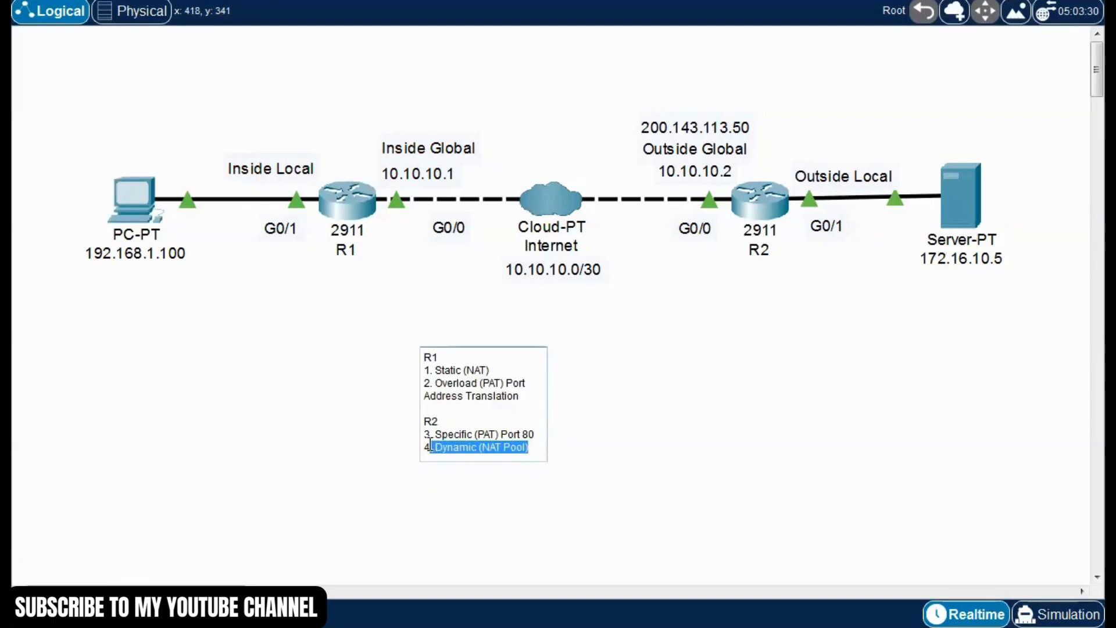
click(523, 394)
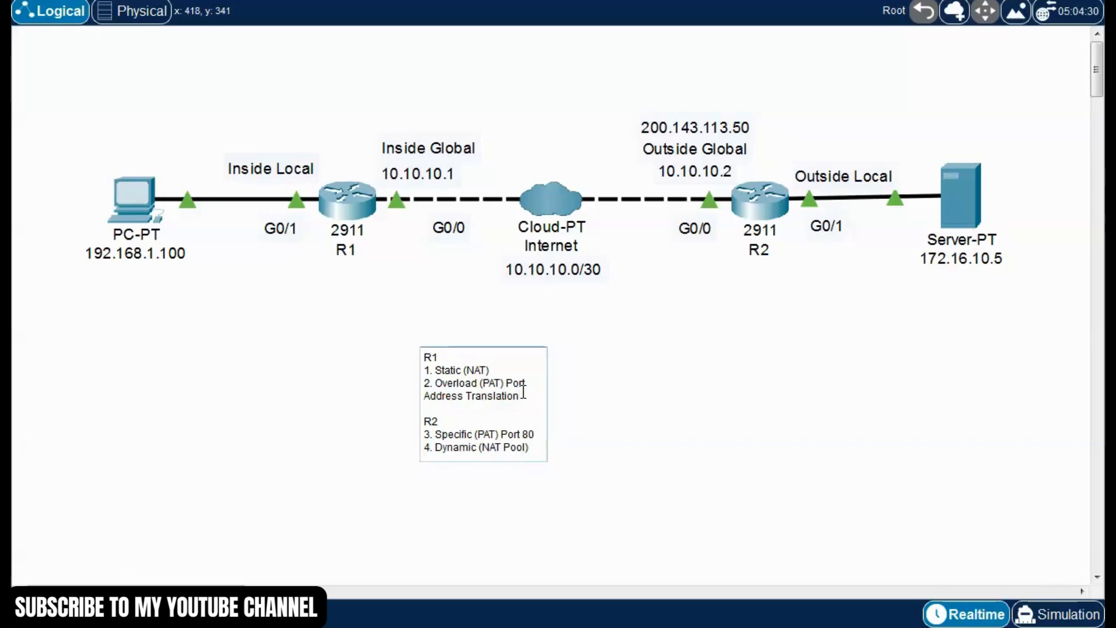
key(Return)
text(4.)
key(ctrl+v)
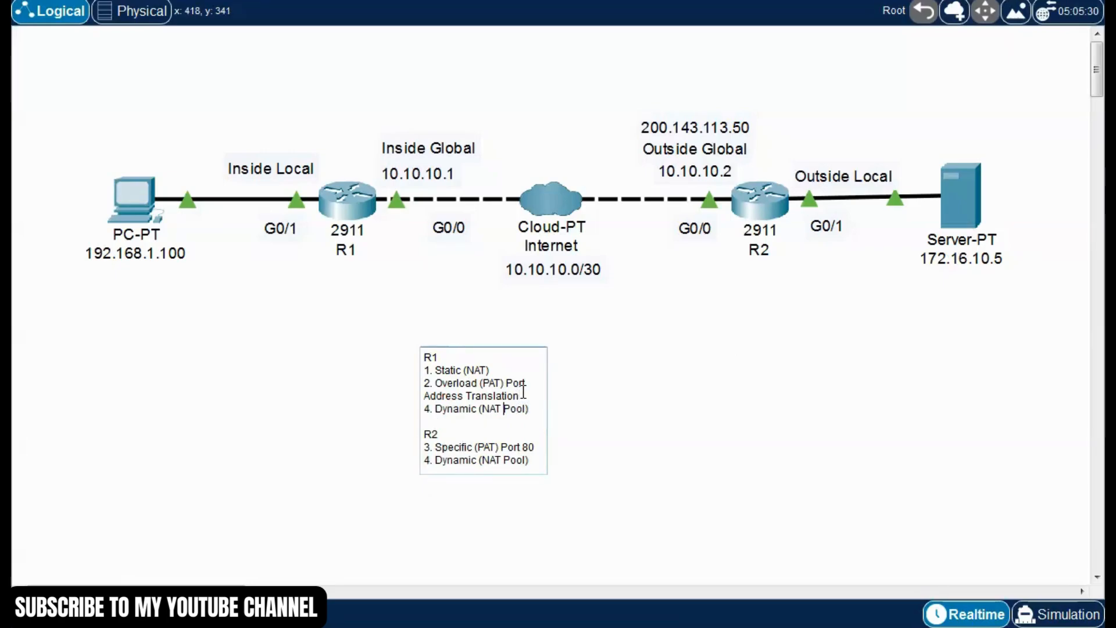
key(Left)
key(Left)
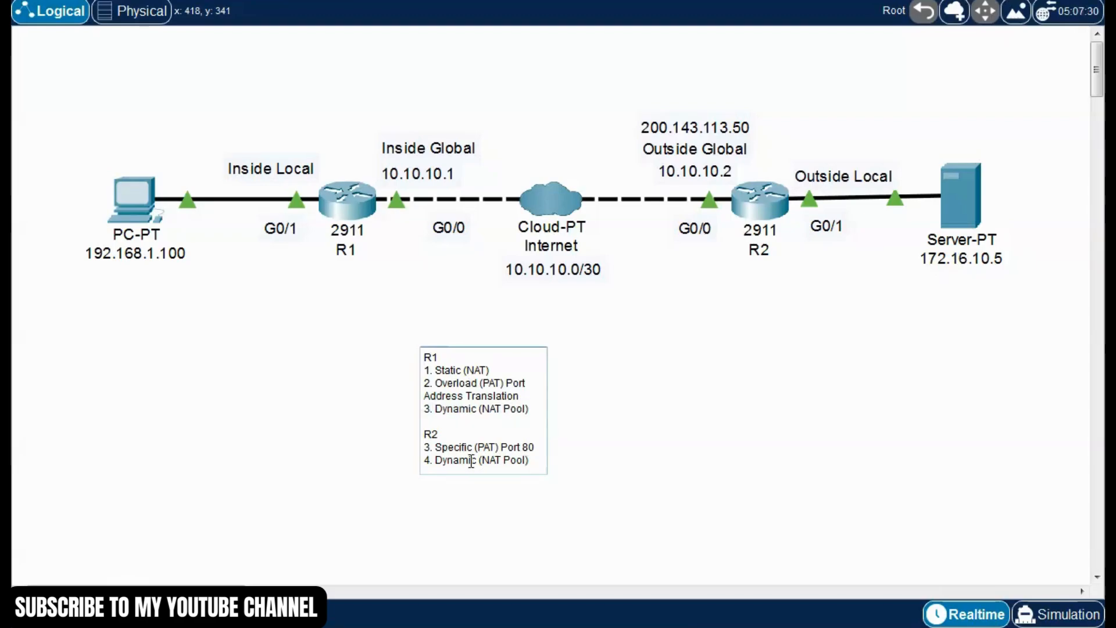
Delete "Dynamic (NAT Pool)" from the note's R2 list and renumber "Specific (PAT) Port 80" as item 4
drag(529, 460, 423, 460)
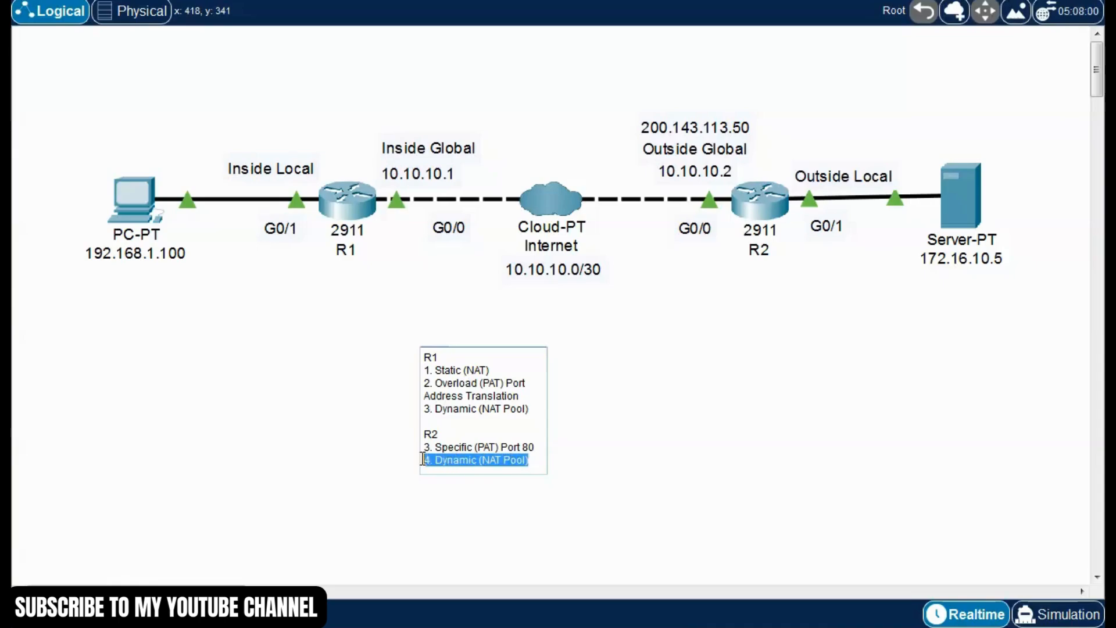
key(BackSpace)
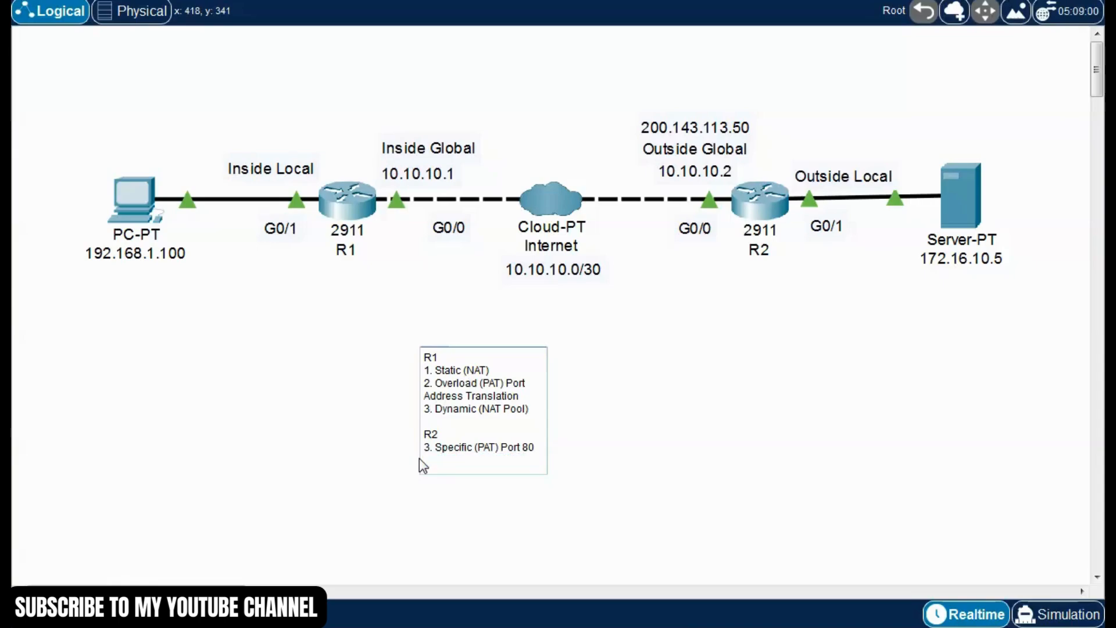
key(BackSpace)
text(4)
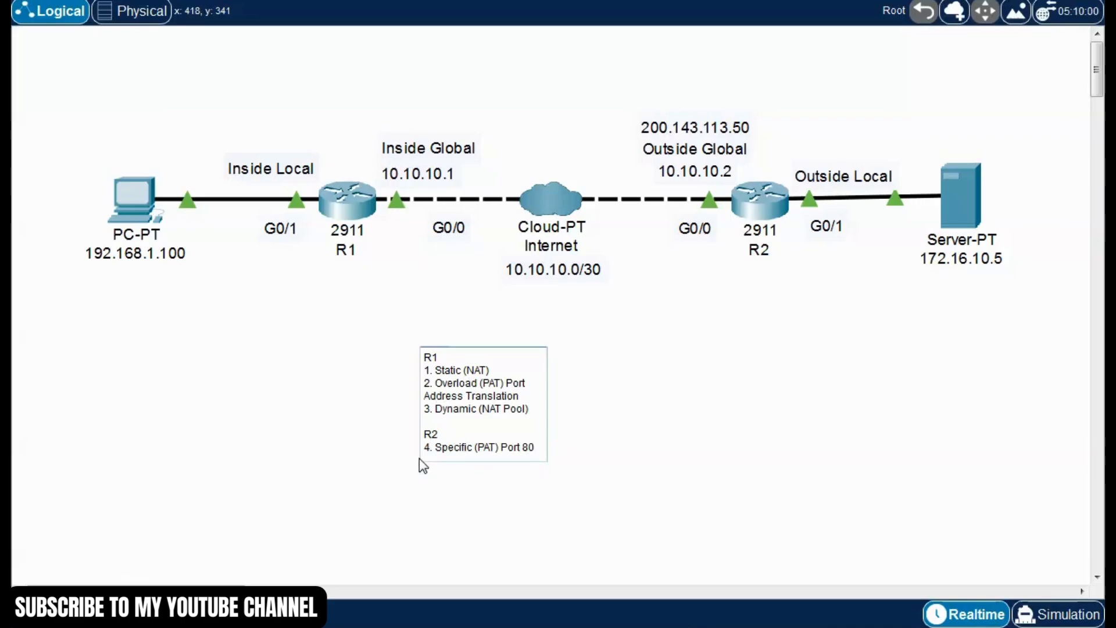
click(380, 431)
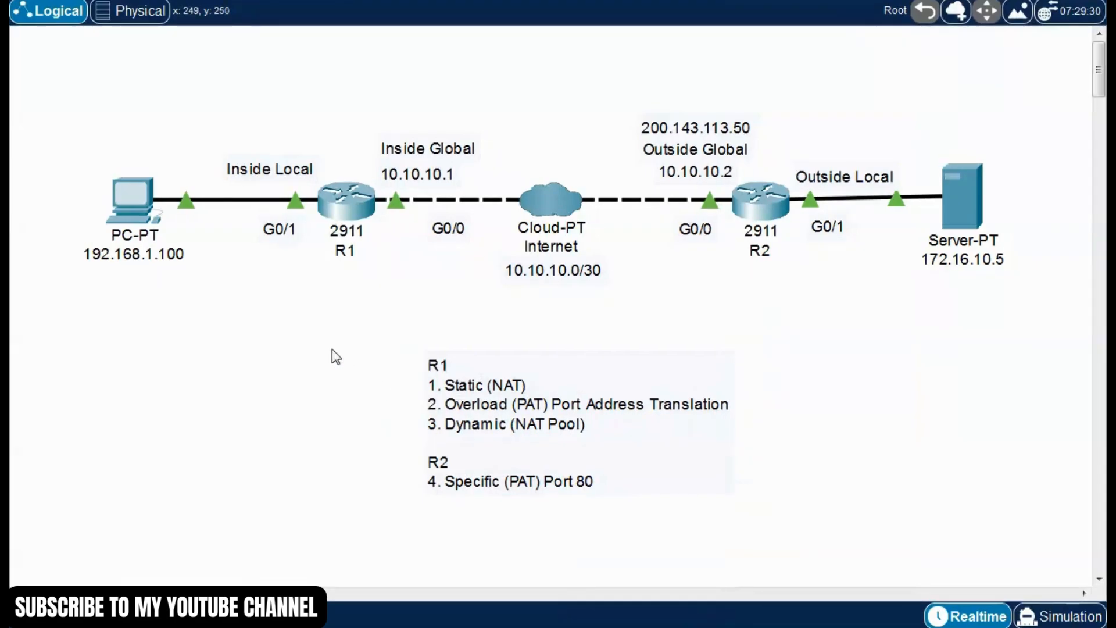
Open R1's command line and enter privileged mode with "enable"
click(375, 209)
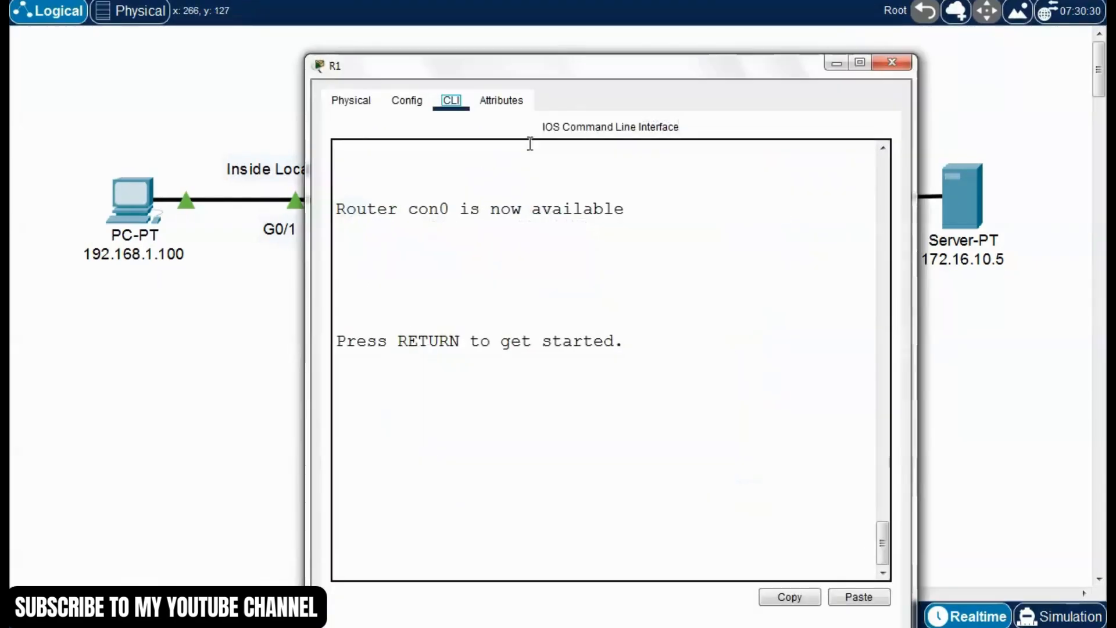
drag(626, 72, 608, 12)
click(568, 312)
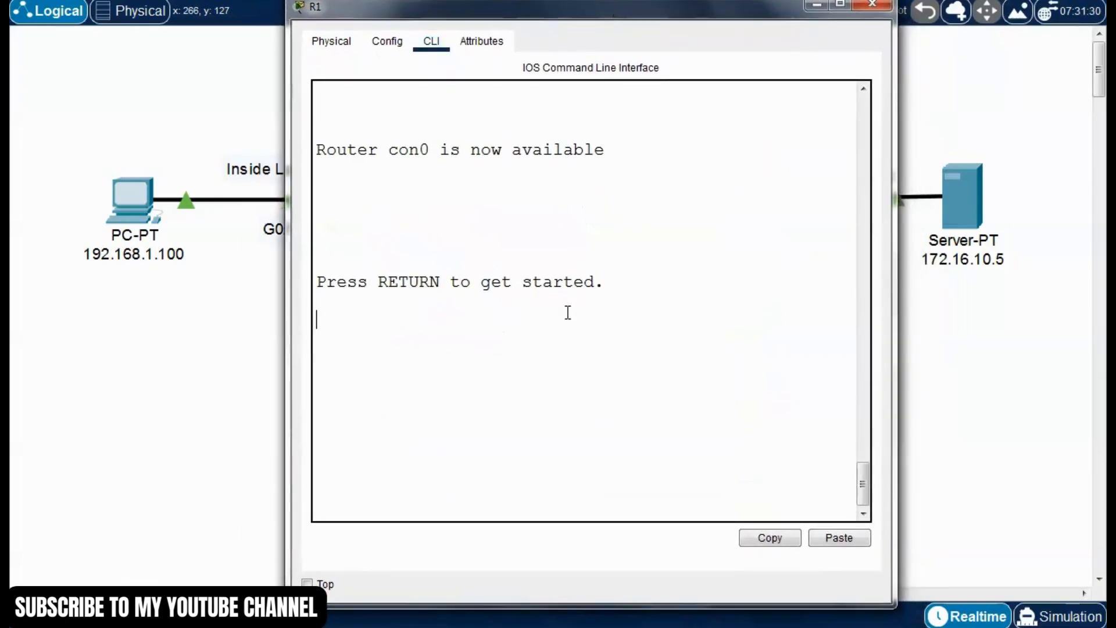
key(Return)
text(ena)
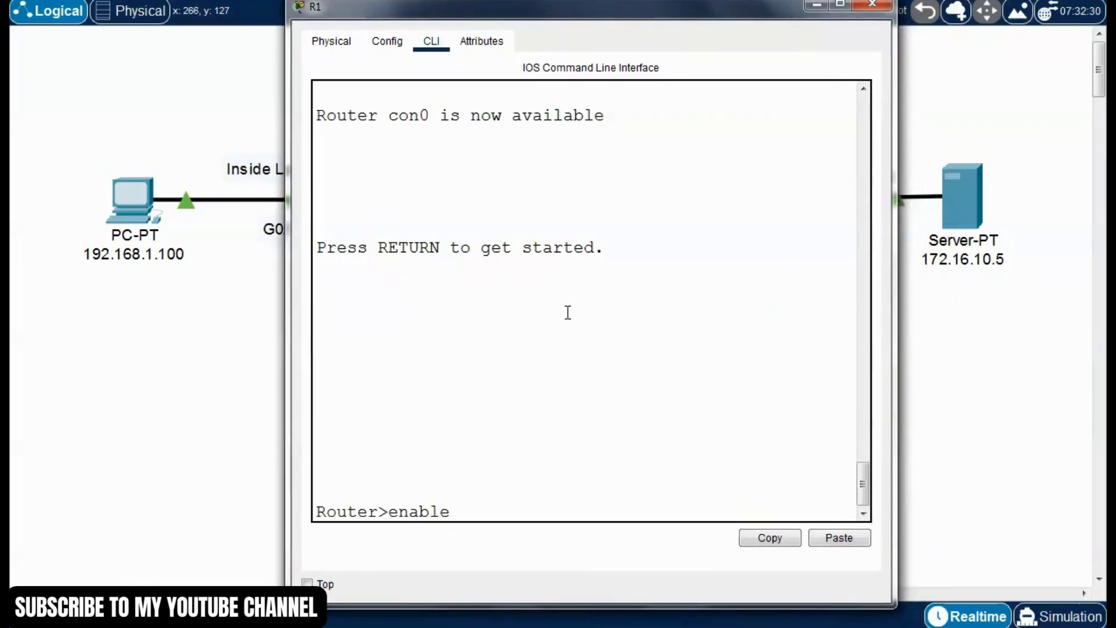
text(ble)
key(Return)
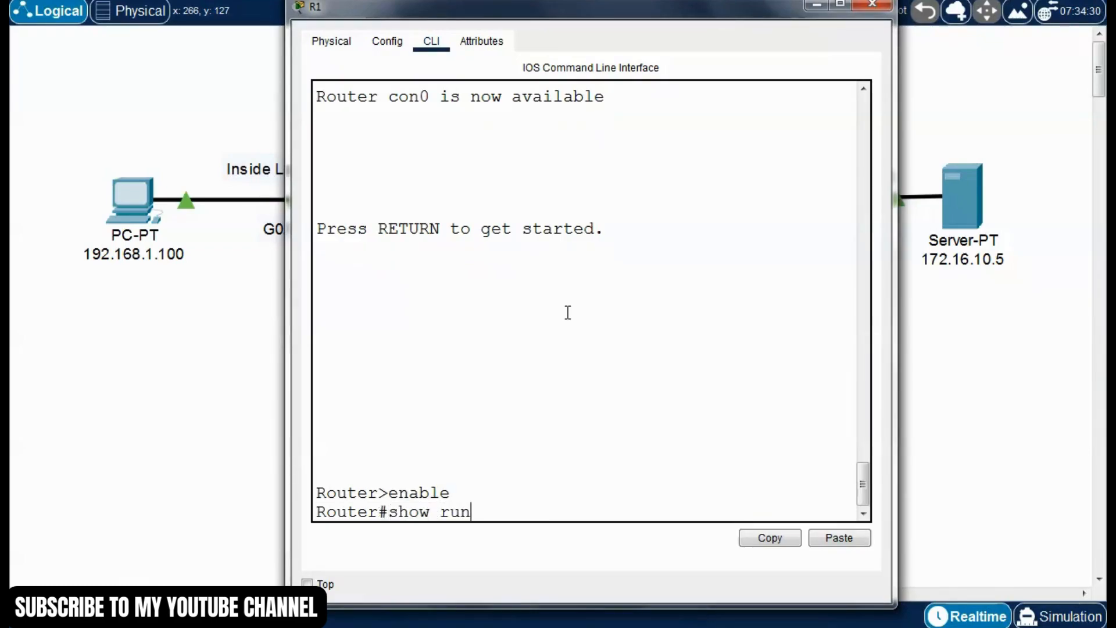
Run "show run" on R1, page through the configuration, and widen the window to read its NAT overload statement
key(Return)
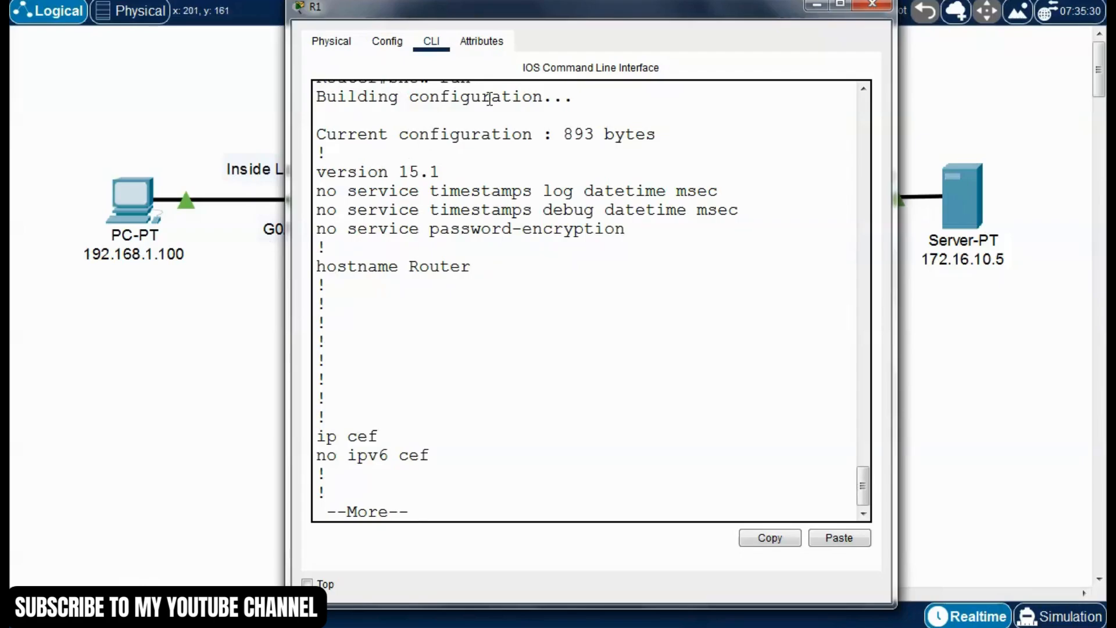
drag(539, 11, 505, 4)
key(space)
key(space)
key(space)
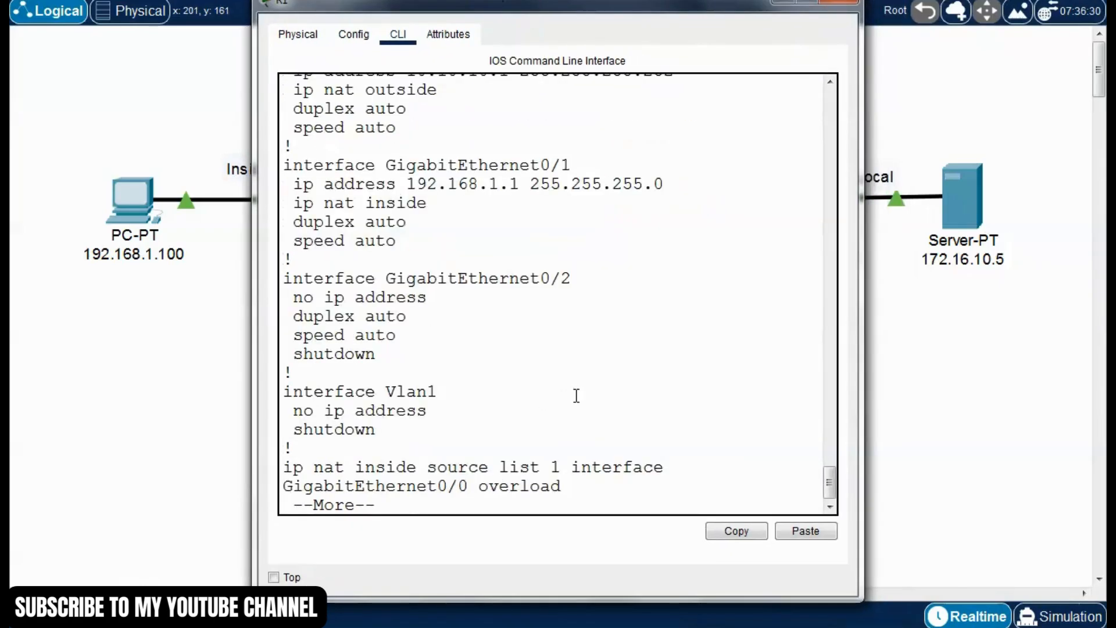
key(space)
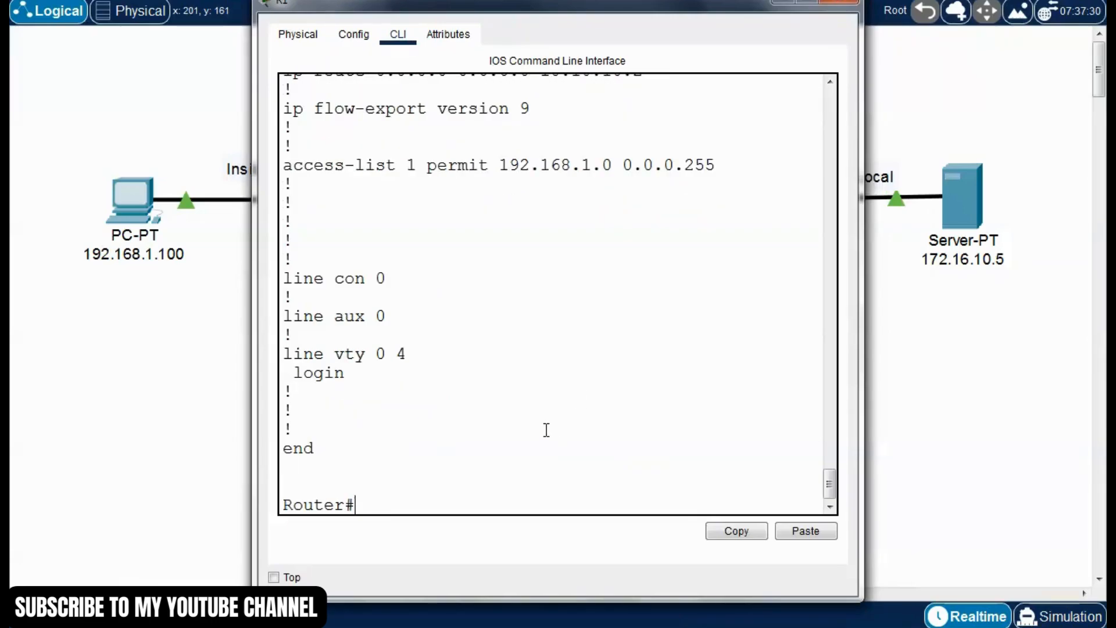
scroll(547, 431, up, 3)
drag(254, 301, 149, 302)
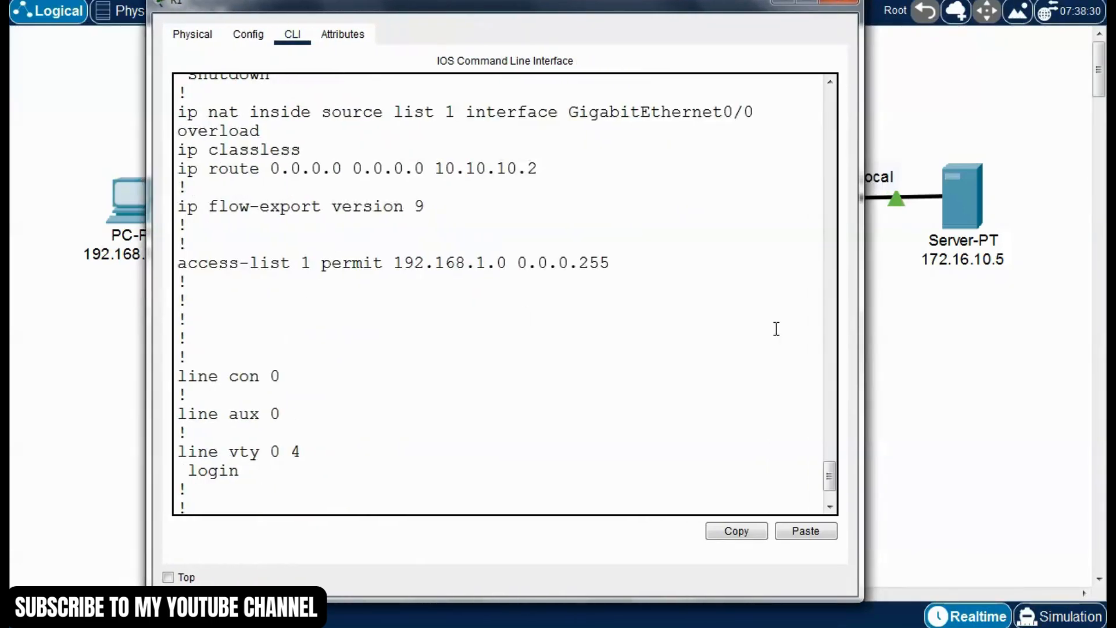
drag(862, 332, 1049, 332)
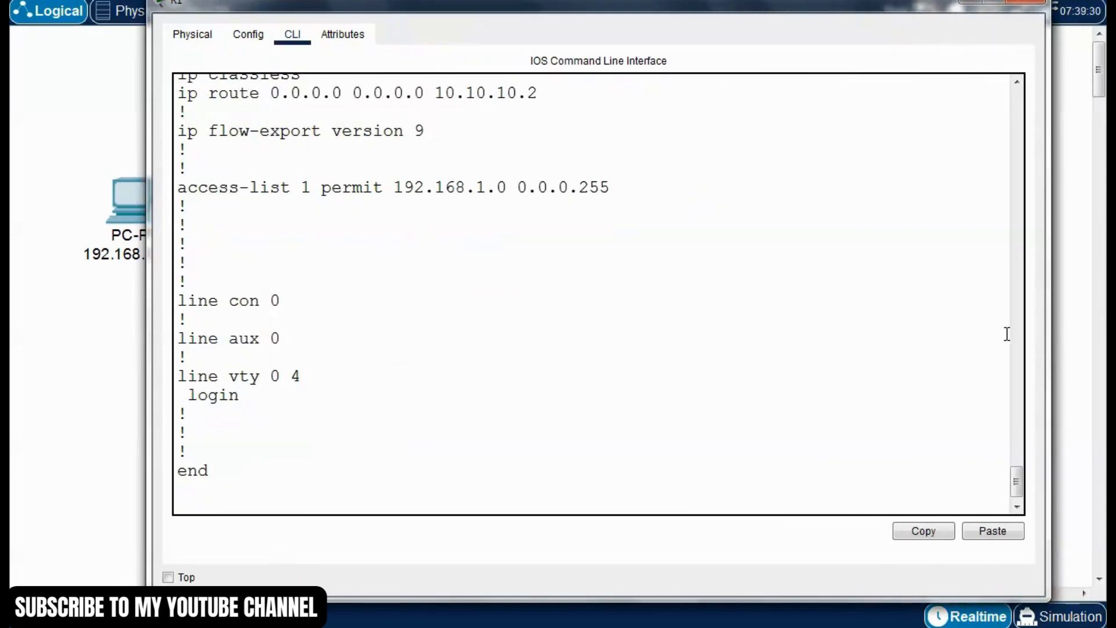
scroll(731, 366, up, 4)
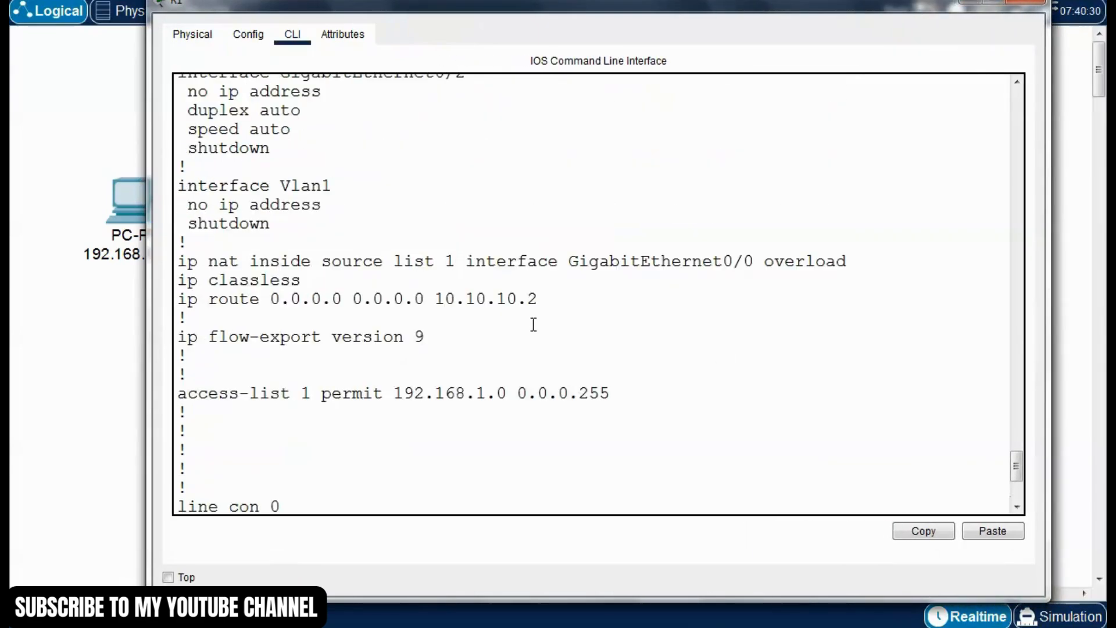
drag(545, 10, 497, 8)
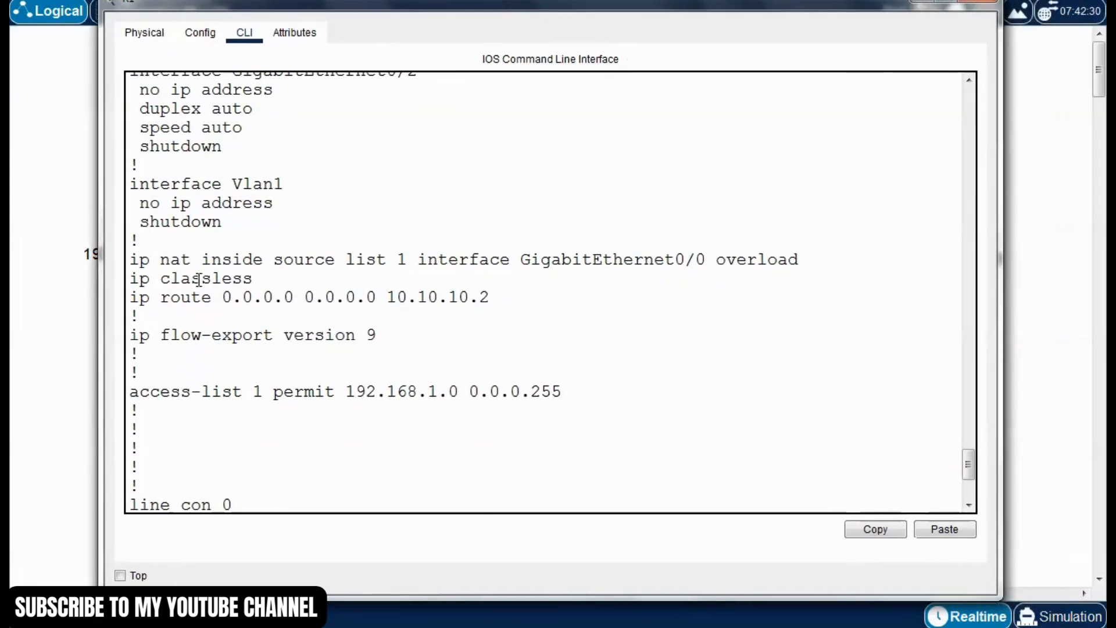
Copy the line "ip nat inside source list 1 interface GigabitEthernet0/0 overload" from R1's configuration
drag(130, 257, 812, 263)
click(788, 264)
drag(805, 259, 130, 266)
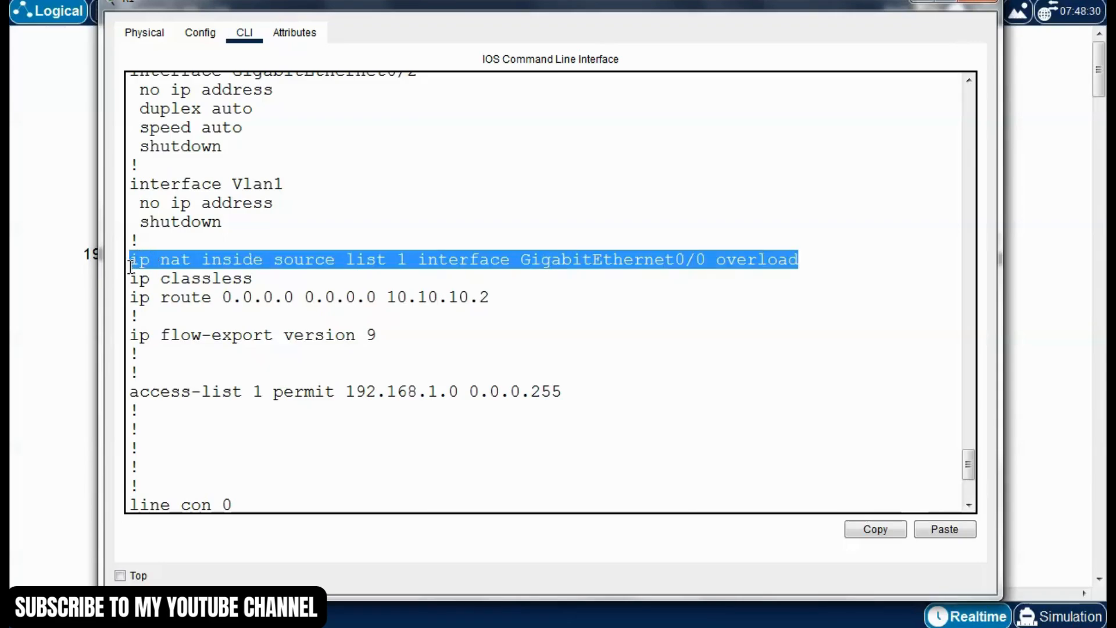
click(877, 529)
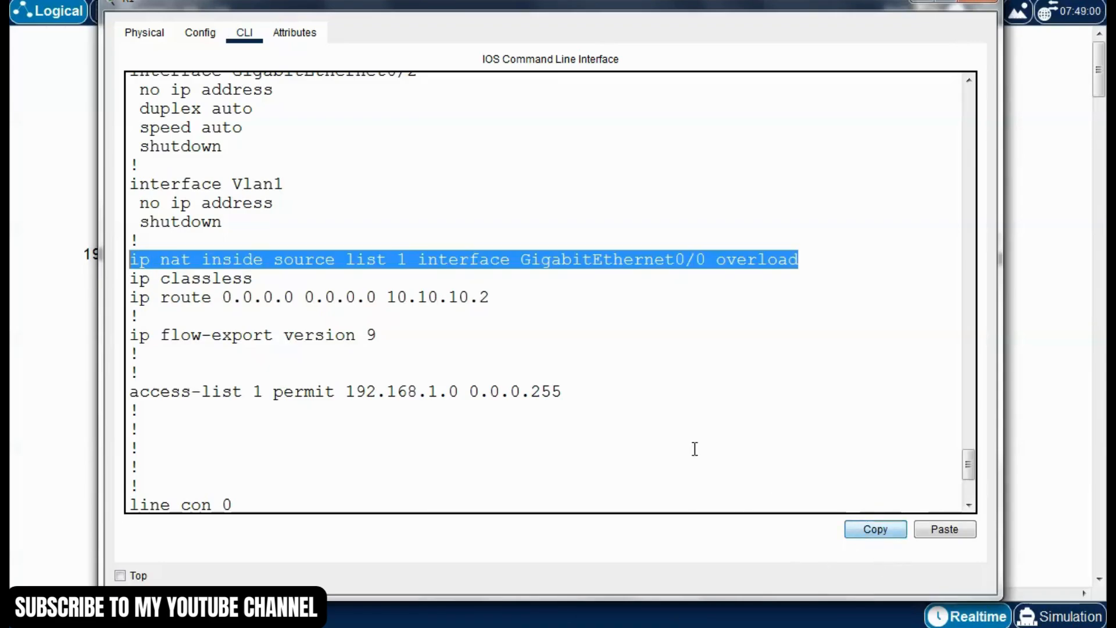
click(638, 408)
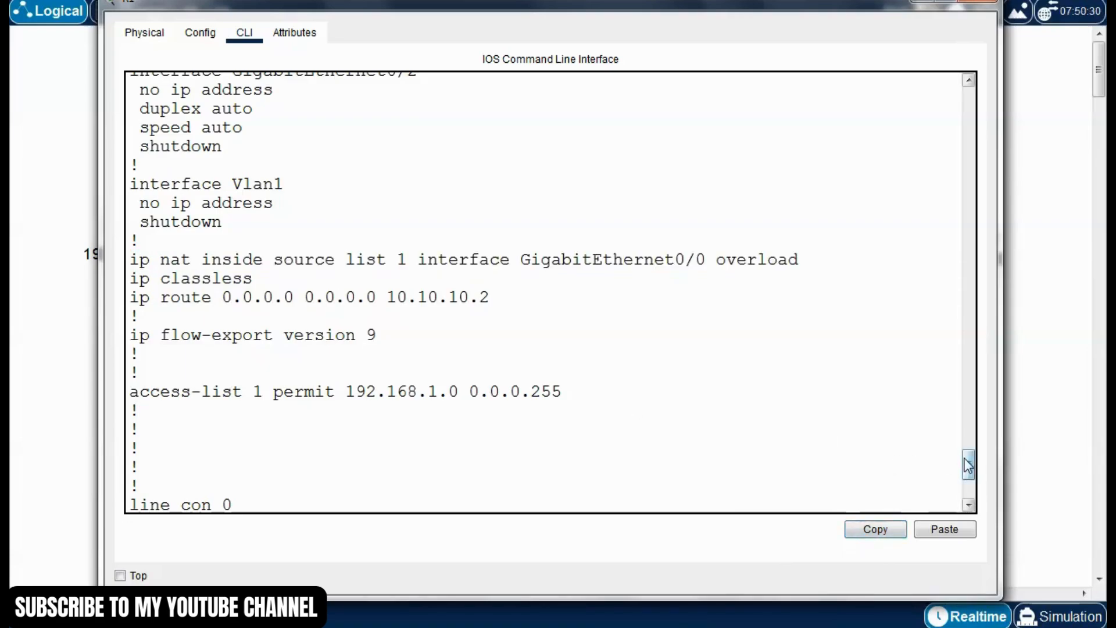
In R1's global configuration mode, run "no ip nat inside source list 1 interface GigabitEthernet0/0 overload"
drag(972, 461, 980, 493)
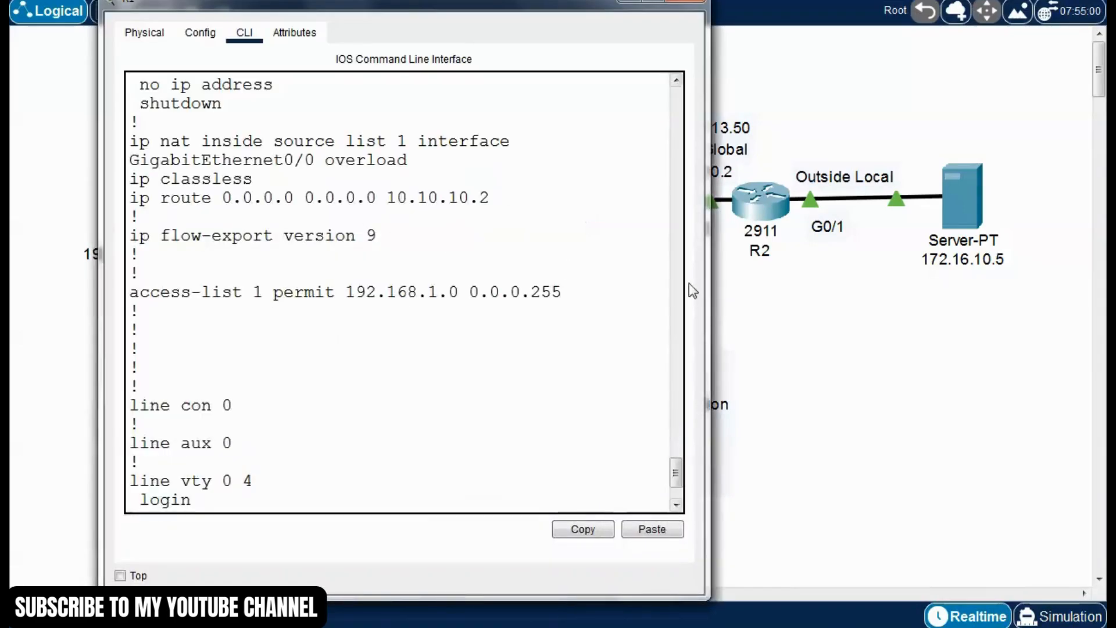
drag(701, 287, 994, 279)
click(523, 359)
scroll(515, 360, down, 1)
click(233, 492)
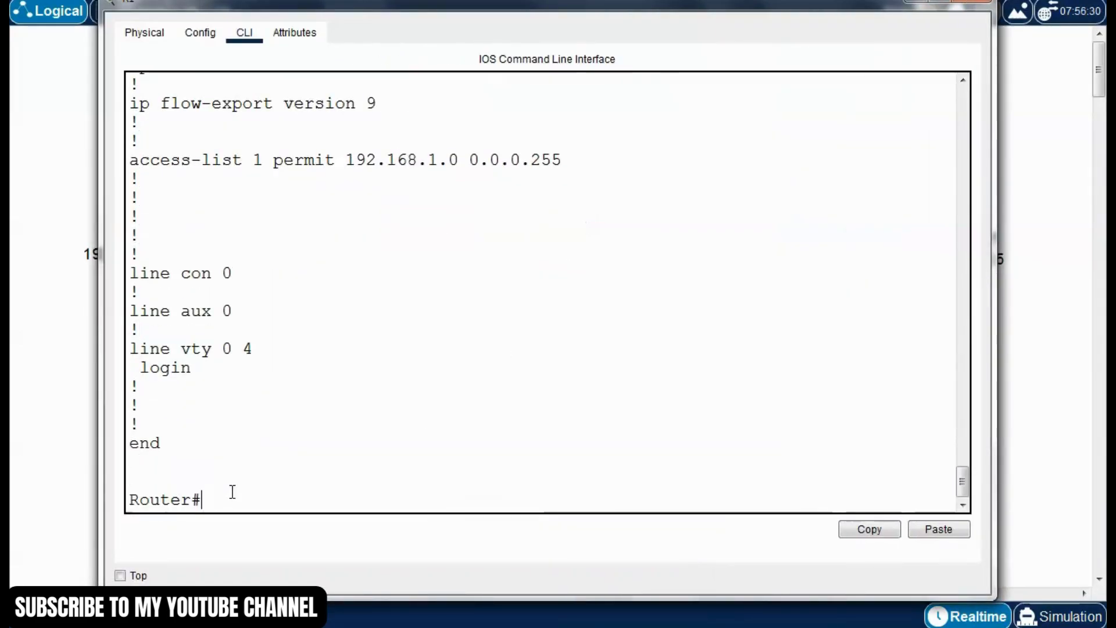
text(conf t)
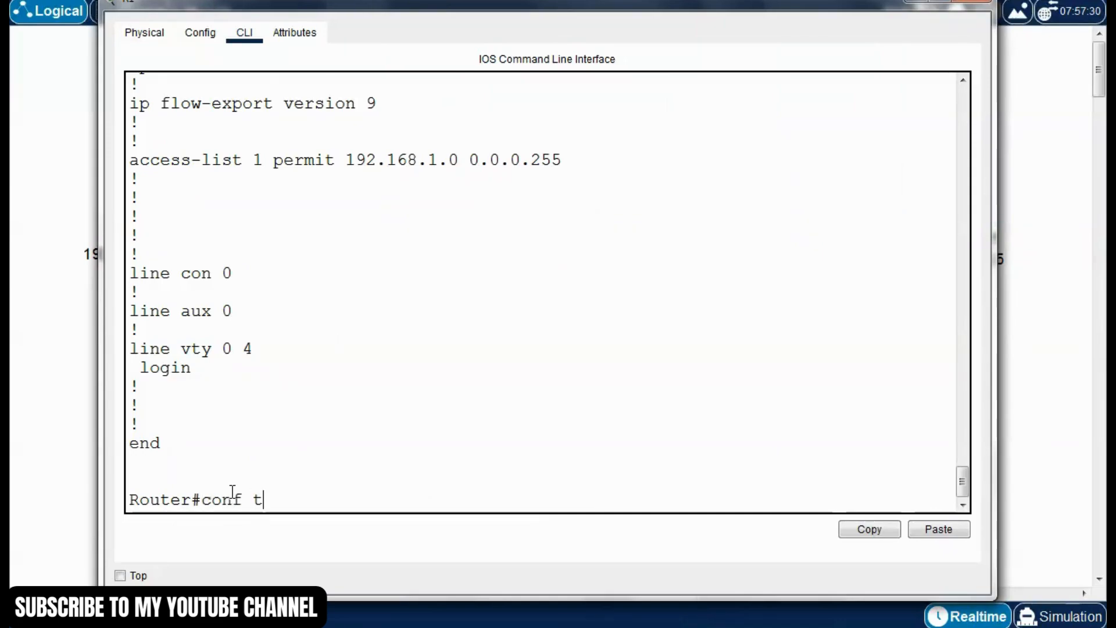
key(Return)
text(no)
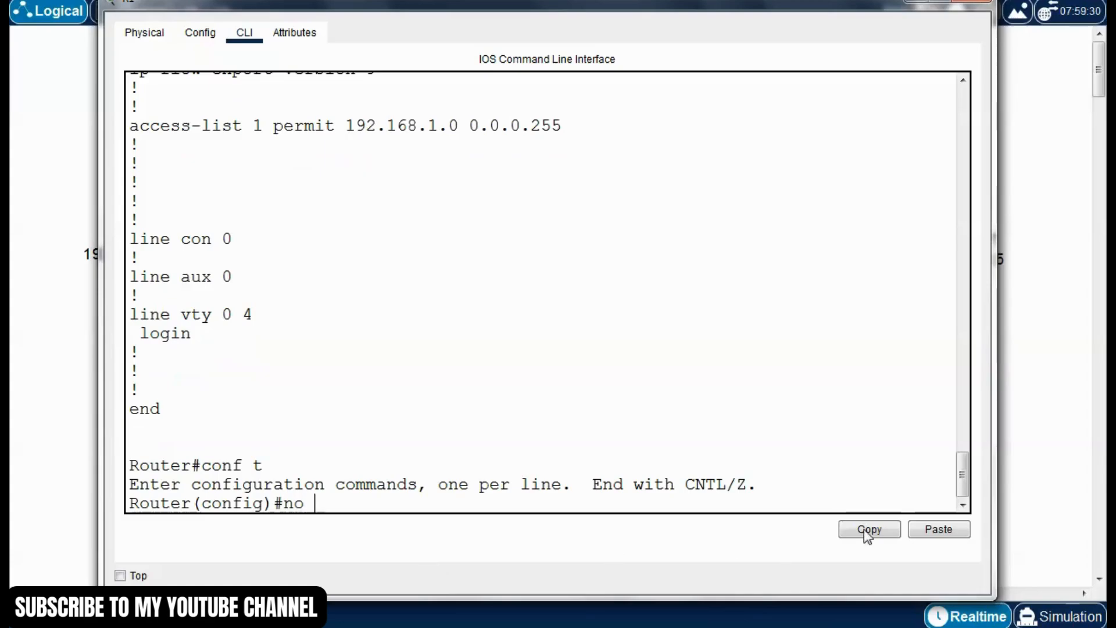
click(932, 530)
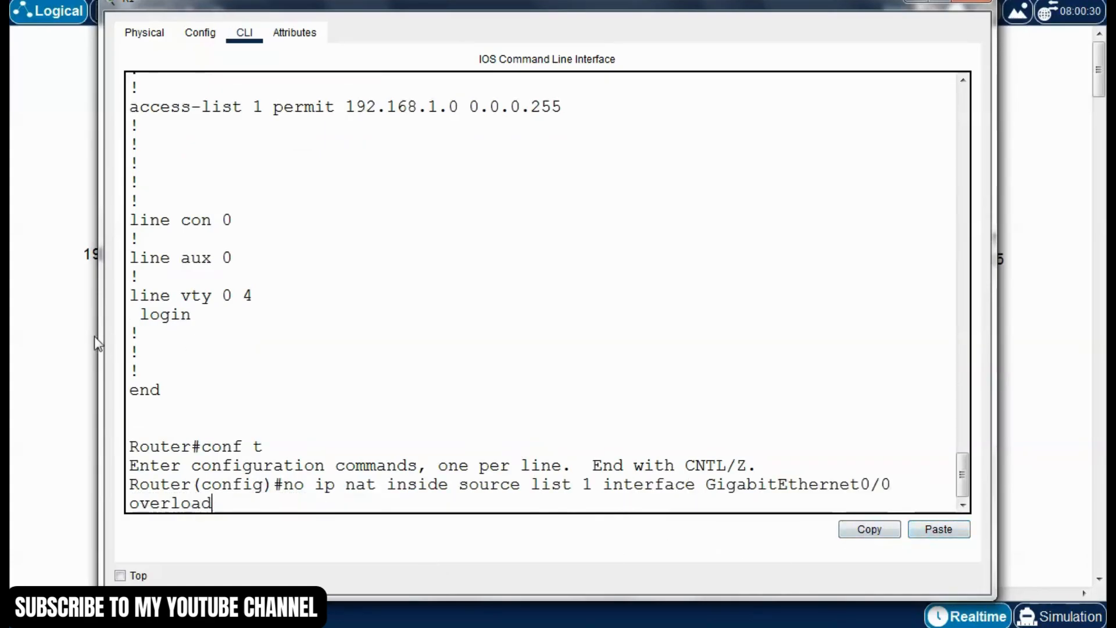
drag(99, 343, 53, 343)
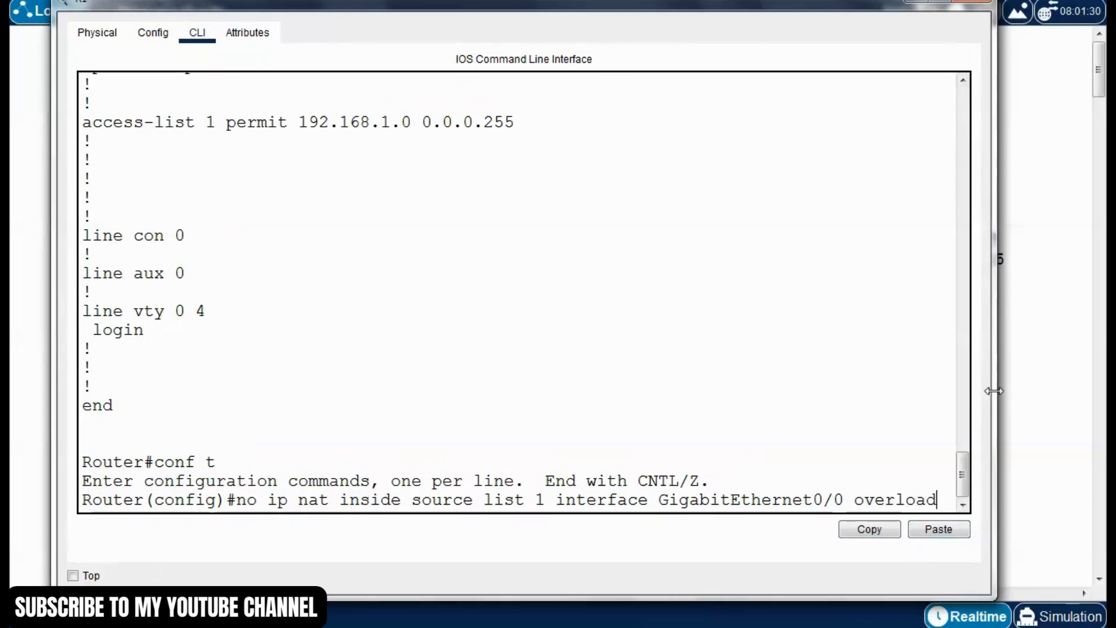
drag(995, 391, 1014, 392)
key(Return)
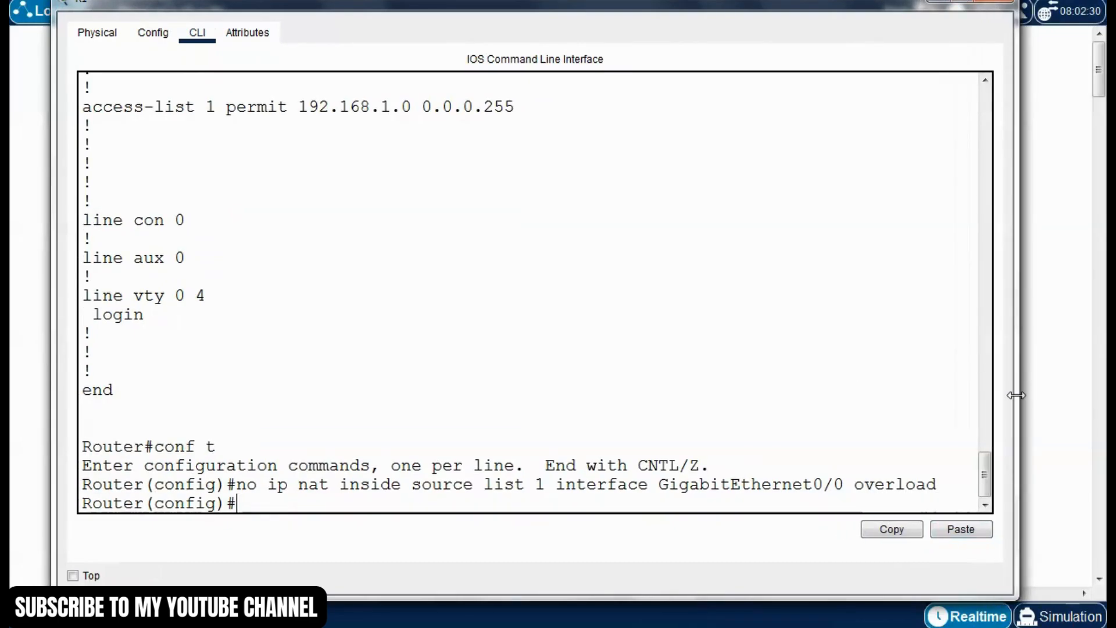
Leave configuration mode on R1 and save the configuration with "write"
key(ctrl+z)
text(wr)
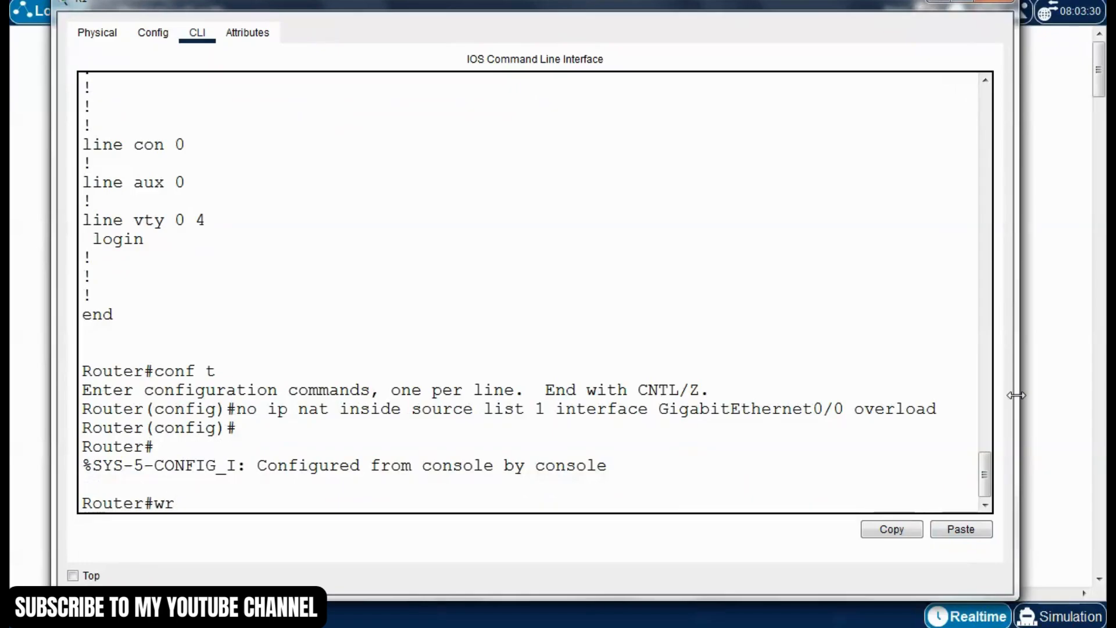
key(Return)
Run "show run" on R1 and check the global section around the default route for the overload NAT statement
text(show run)
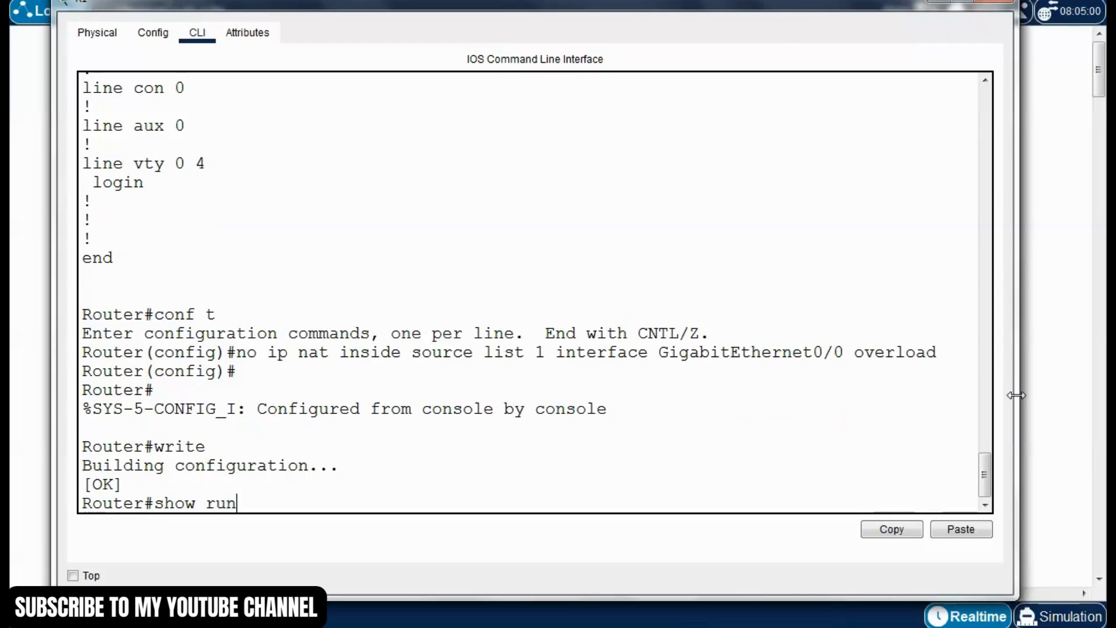
key(Return)
key(space)
key(space)
key(space)
key(space)
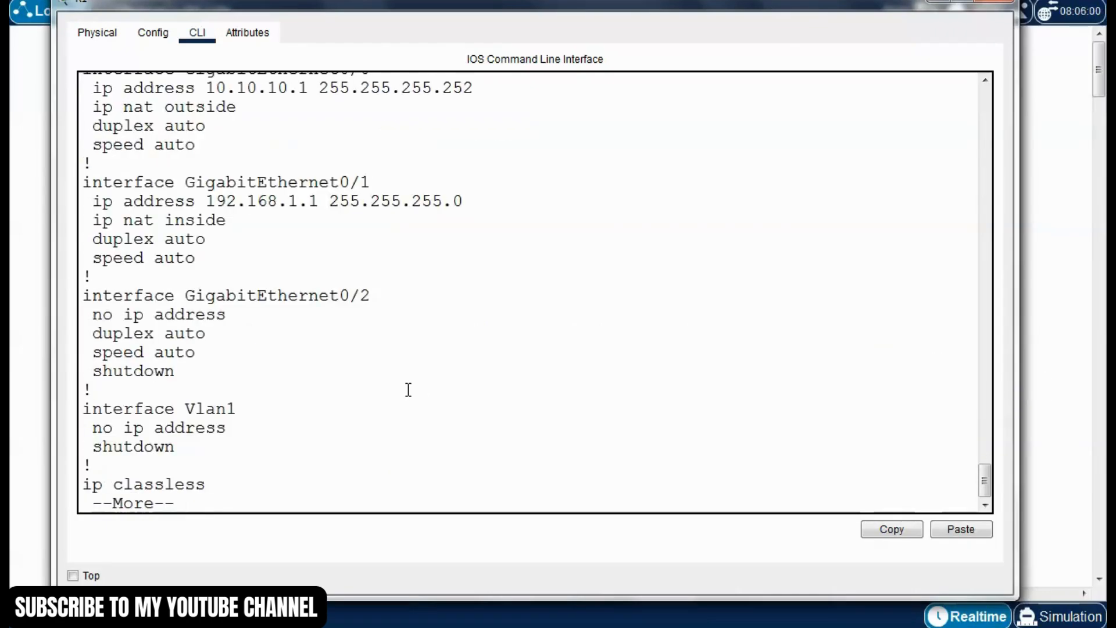
scroll(414, 378, up, 8)
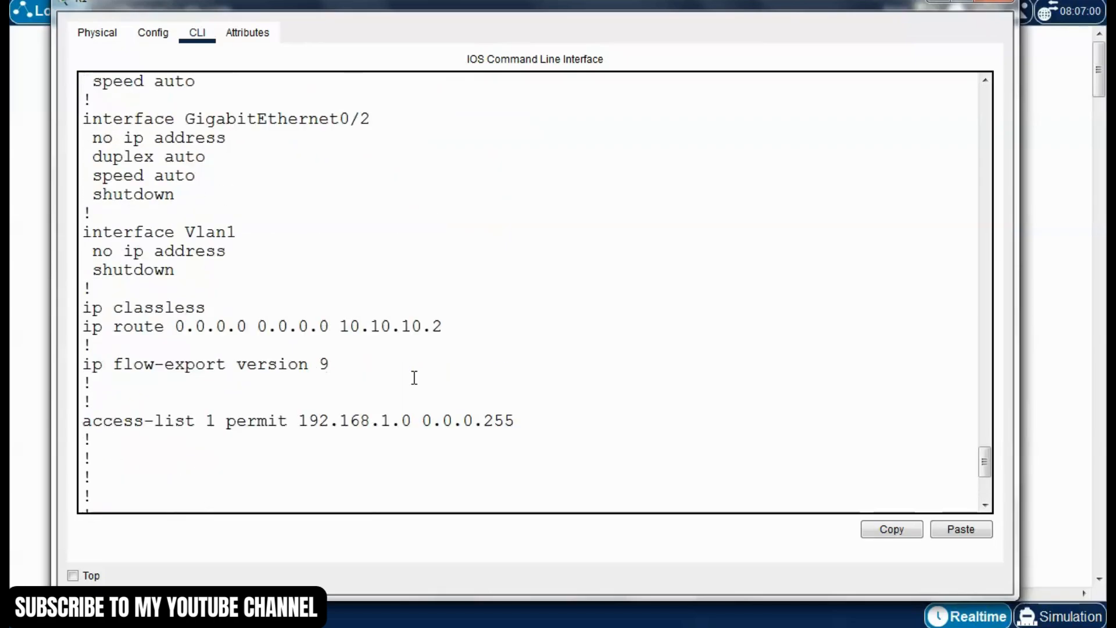
scroll(414, 378, up, 1)
scroll(414, 378, down, 3)
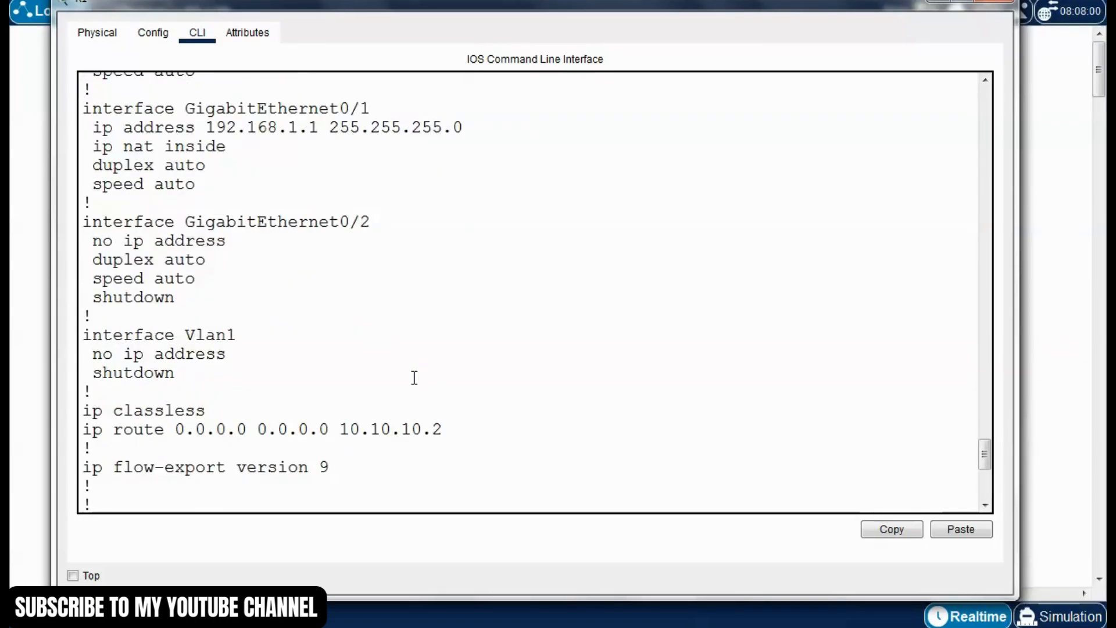
scroll(414, 378, down, 6)
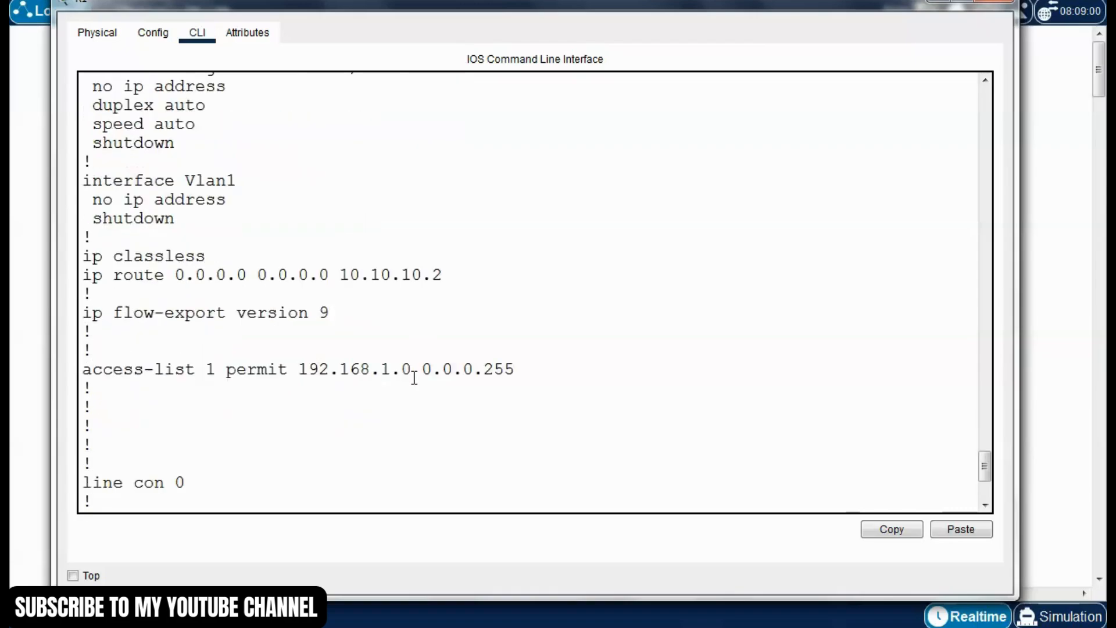
scroll(414, 378, up, 4)
scroll(414, 378, up, 5)
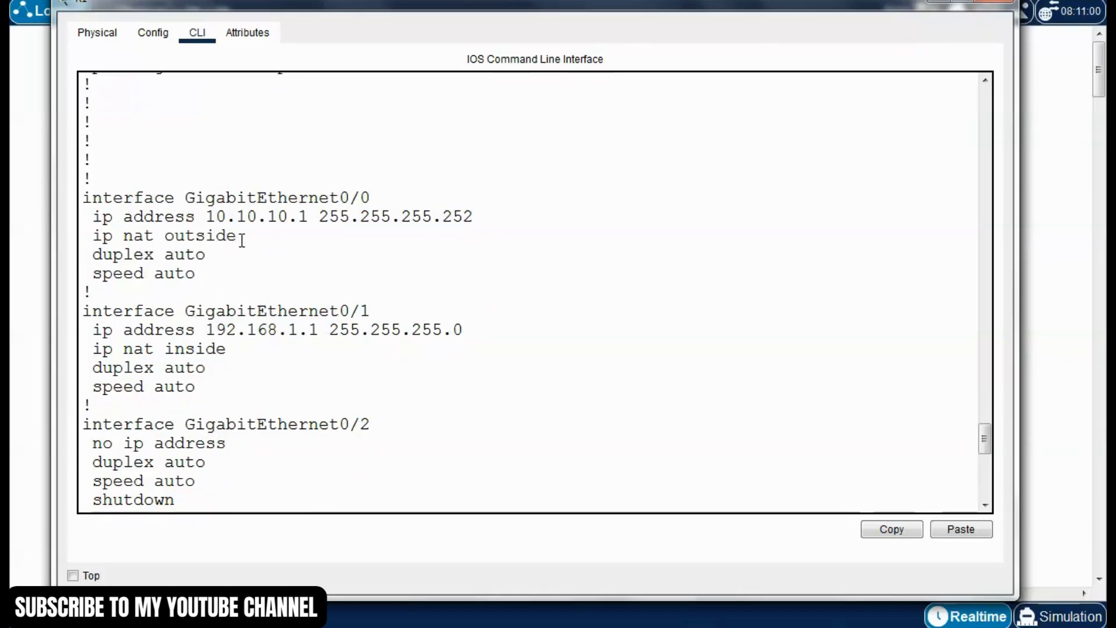
Examine the NAT inside and outside settings on R1's GigabitEthernet0/0 and GigabitEthernet0/1, and return to the prompt
drag(239, 236, 95, 238)
click(267, 252)
drag(388, 196, 215, 198)
click(255, 240)
drag(232, 351, 122, 350)
click(253, 368)
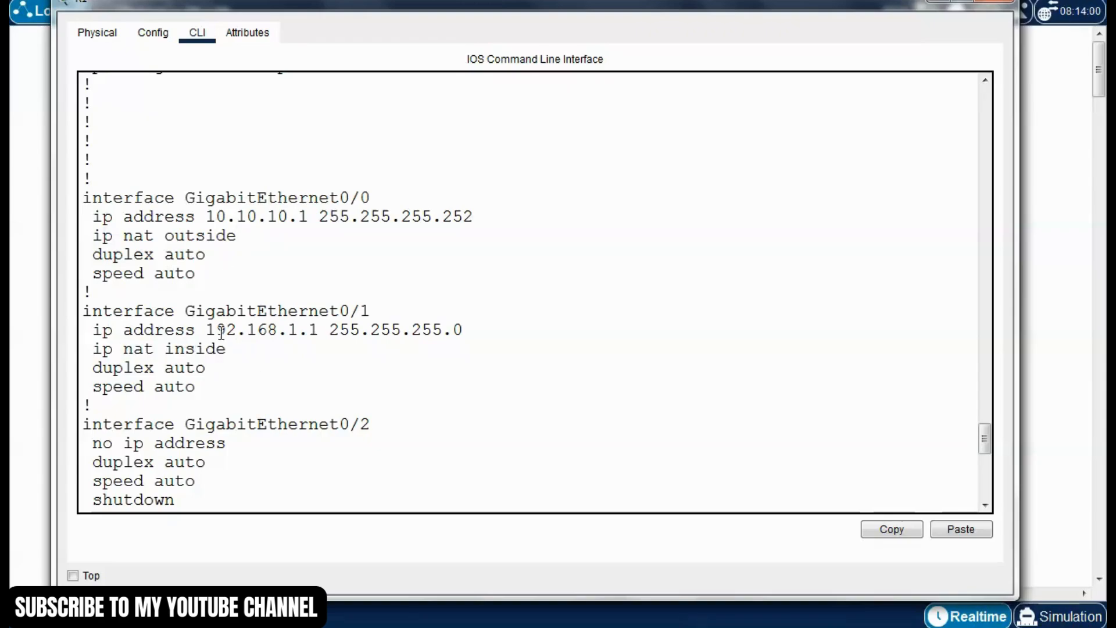
drag(386, 312, 291, 300)
click(322, 365)
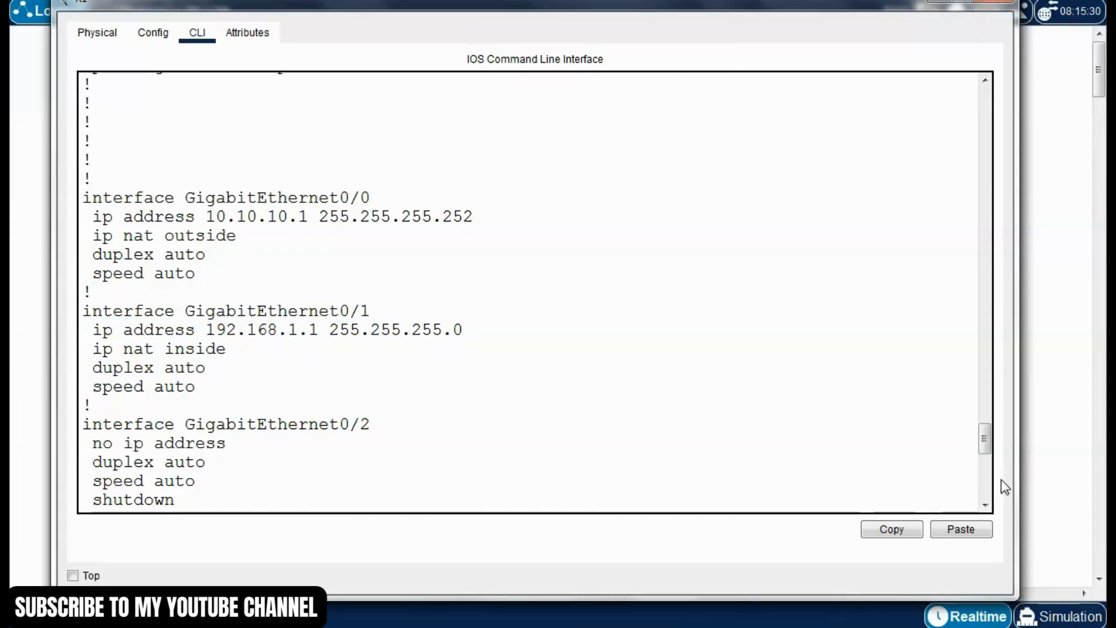
drag(985, 437, 984, 482)
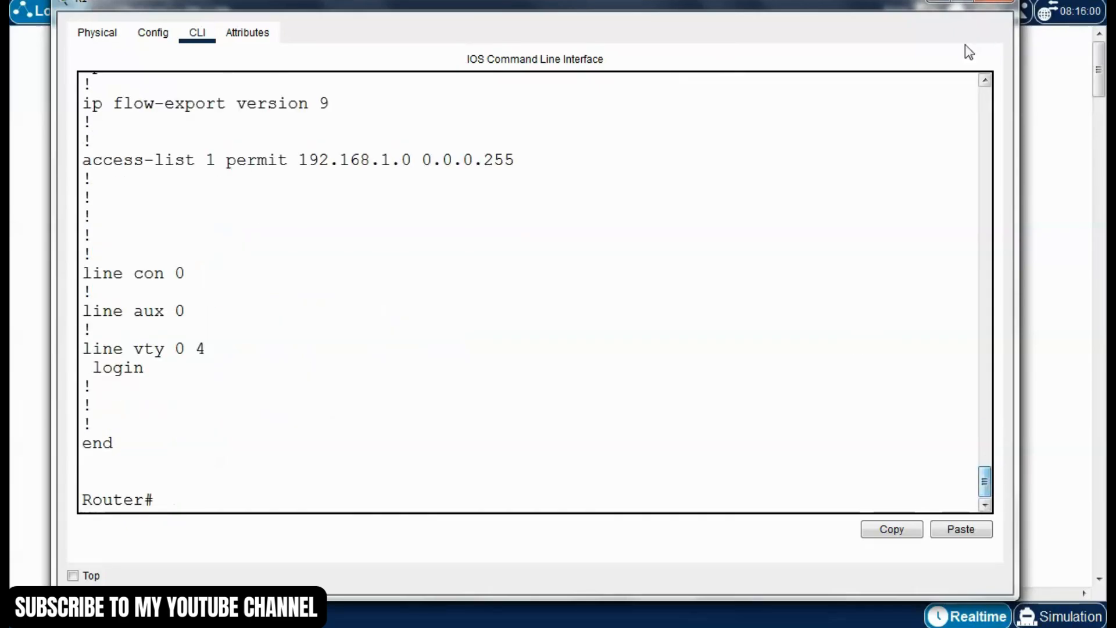
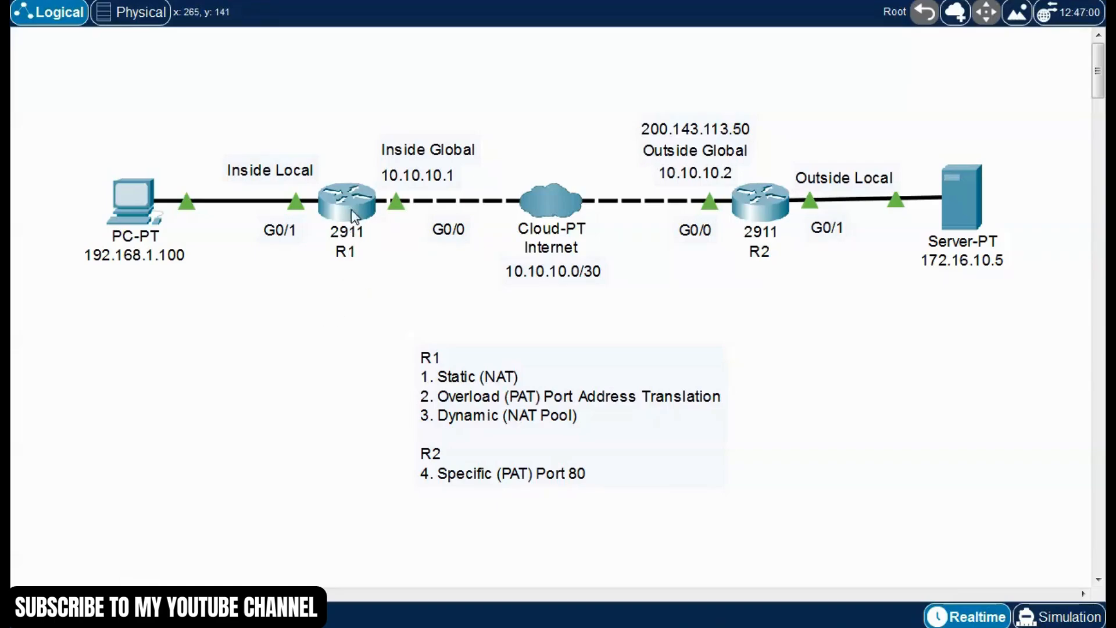
Open R1's command line and review the access-list 1 entry in the running configuration, returning to the prompt
click(372, 217)
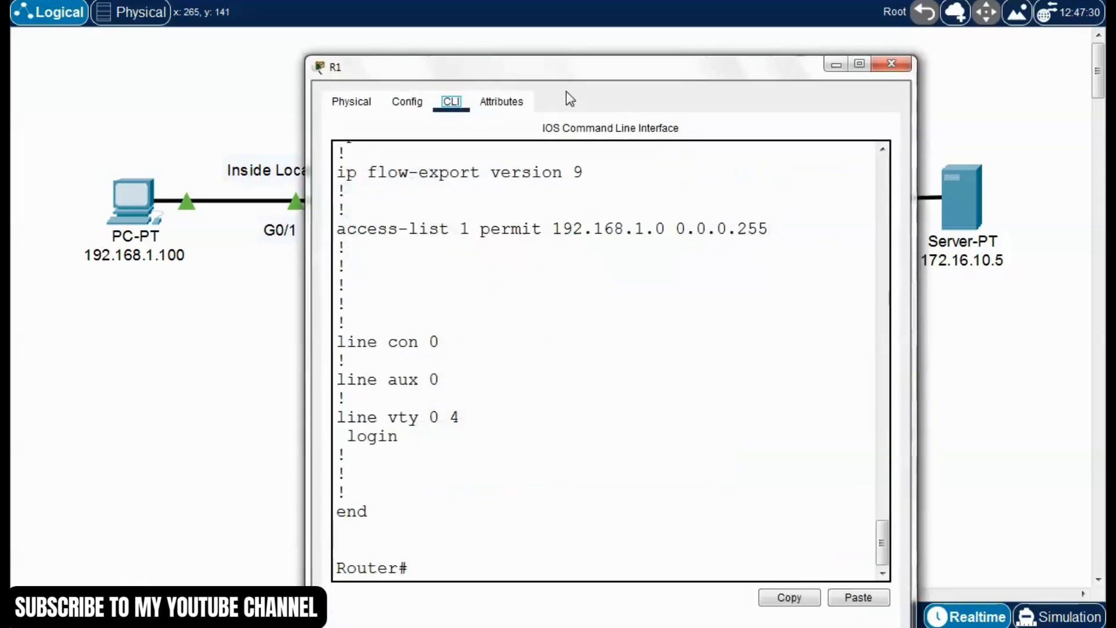
scroll(436, 281, up, 1)
drag(315, 259, 644, 259)
click(492, 284)
click(571, 271)
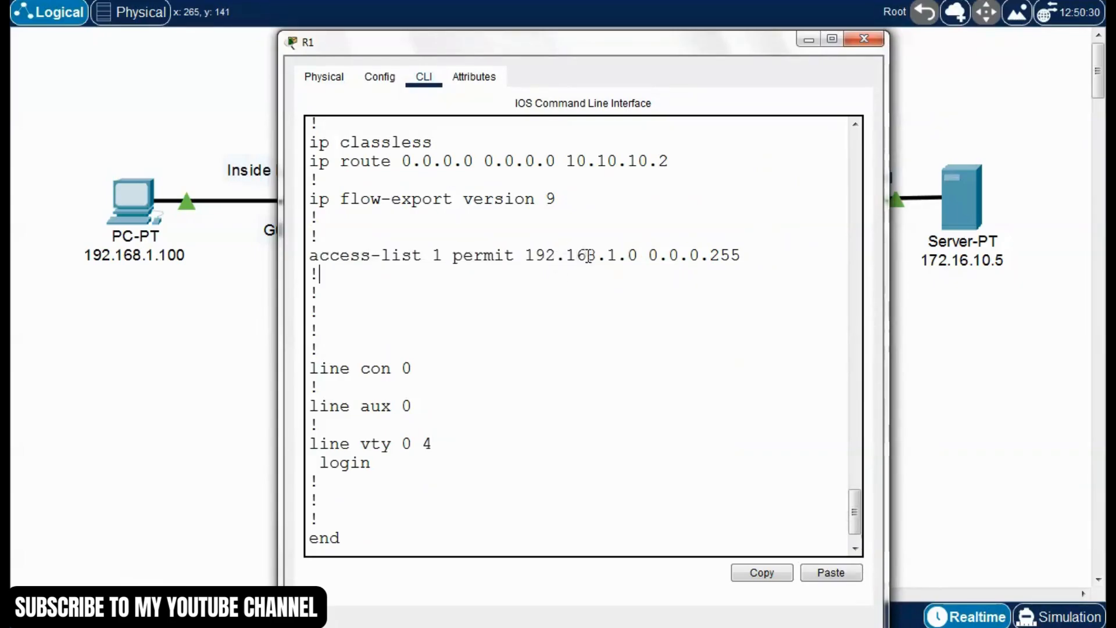
scroll(579, 324, up, 2)
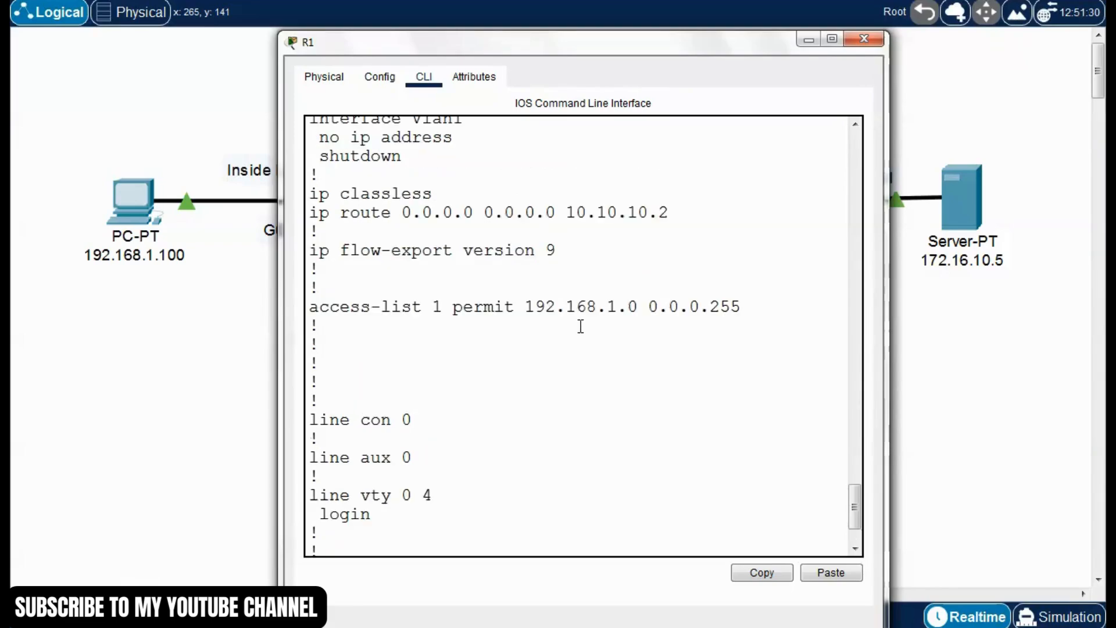
scroll(581, 326, down, 1)
drag(855, 511, 854, 523)
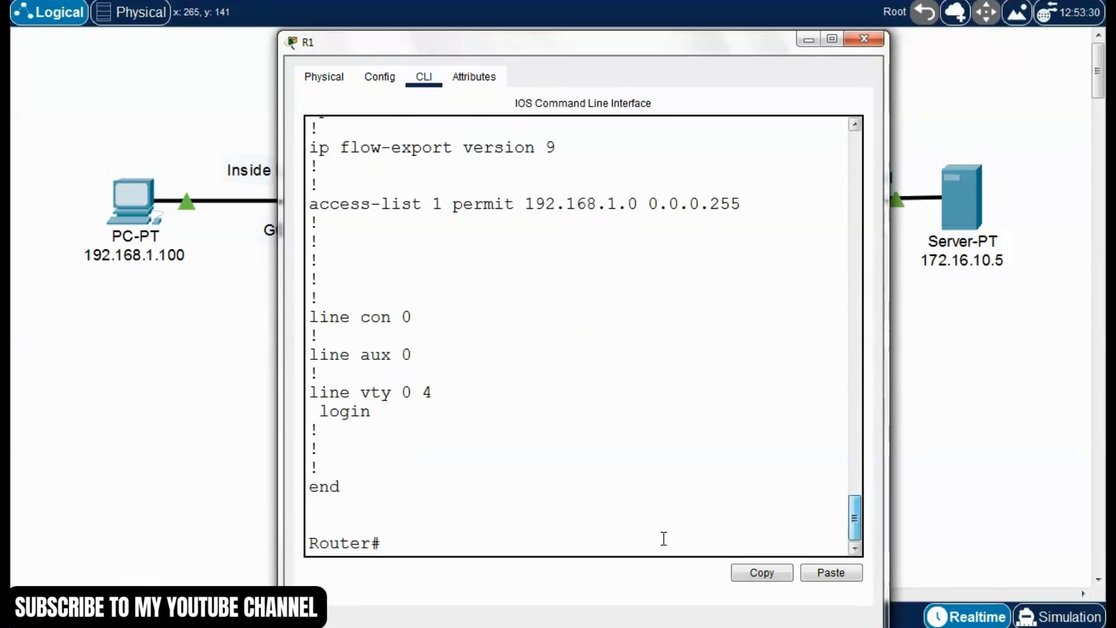
drag(579, 46, 557, 27)
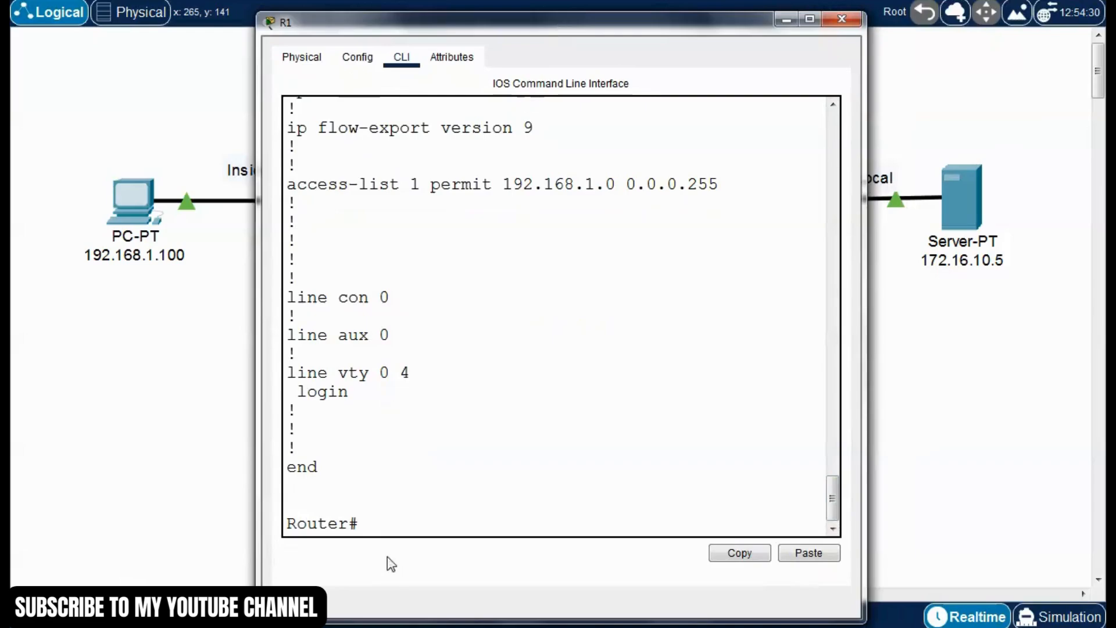
Enter R1's global configuration mode, start the command "ip nat pool natpool1" and query its next parameter, widening the console for the long line
text(conf )
text(t)
key(Return)
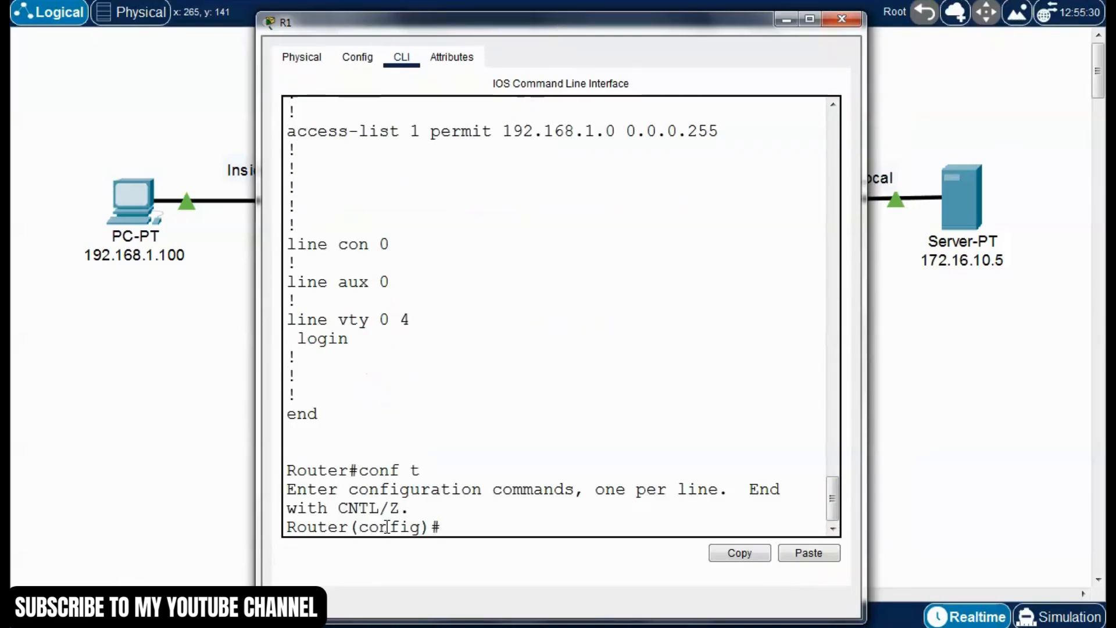
text(ip )
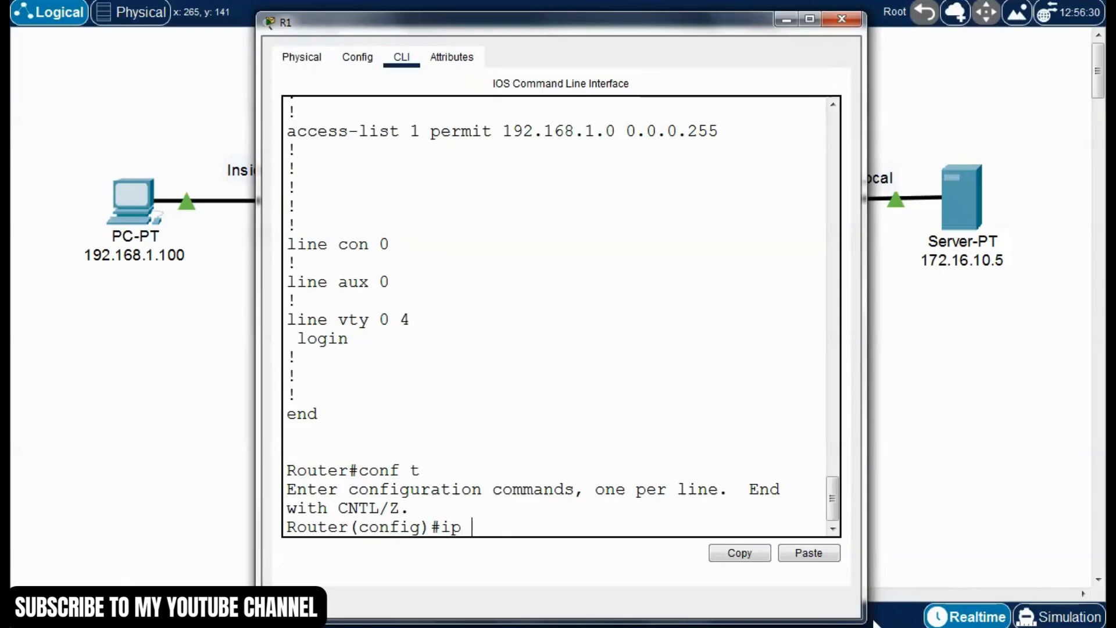
text(nat pool natpool1 )
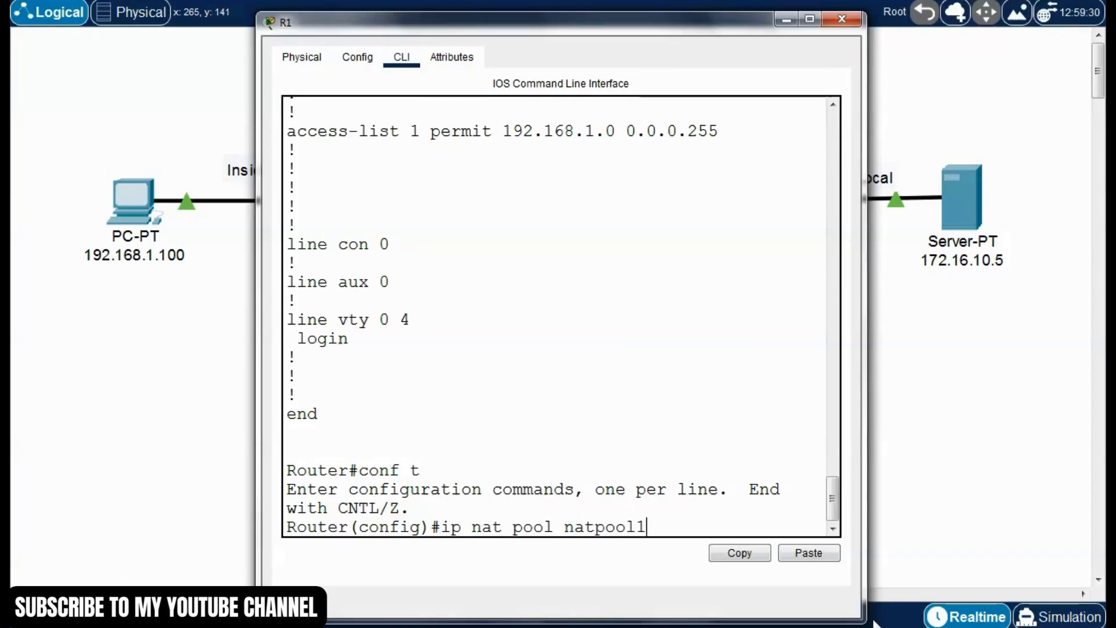
text(?)
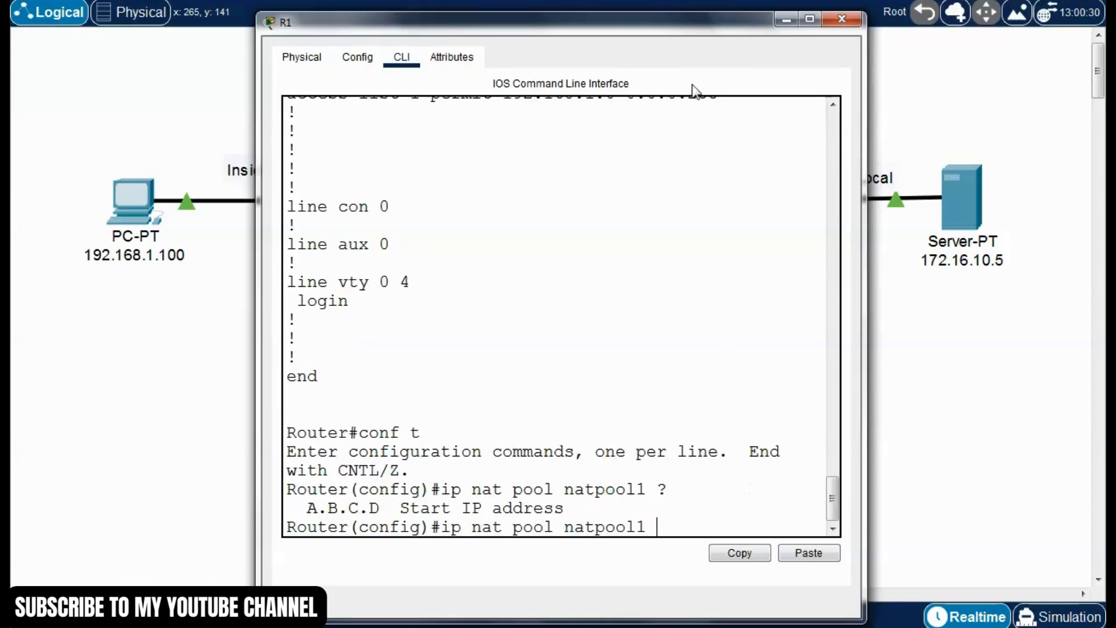
drag(674, 18, 513, 15)
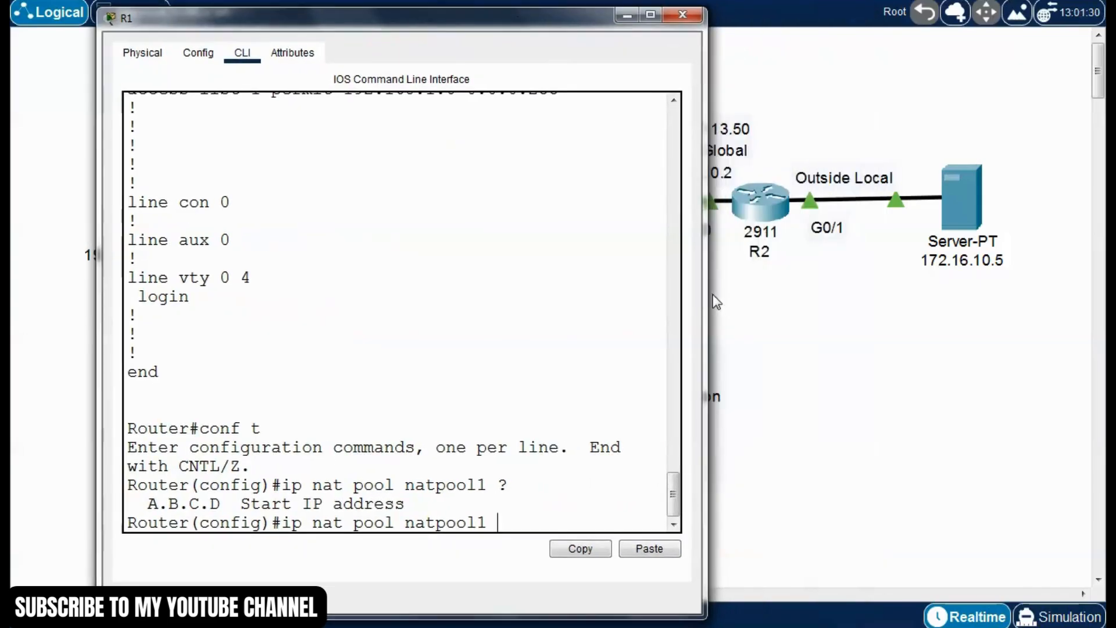
drag(707, 294, 926, 295)
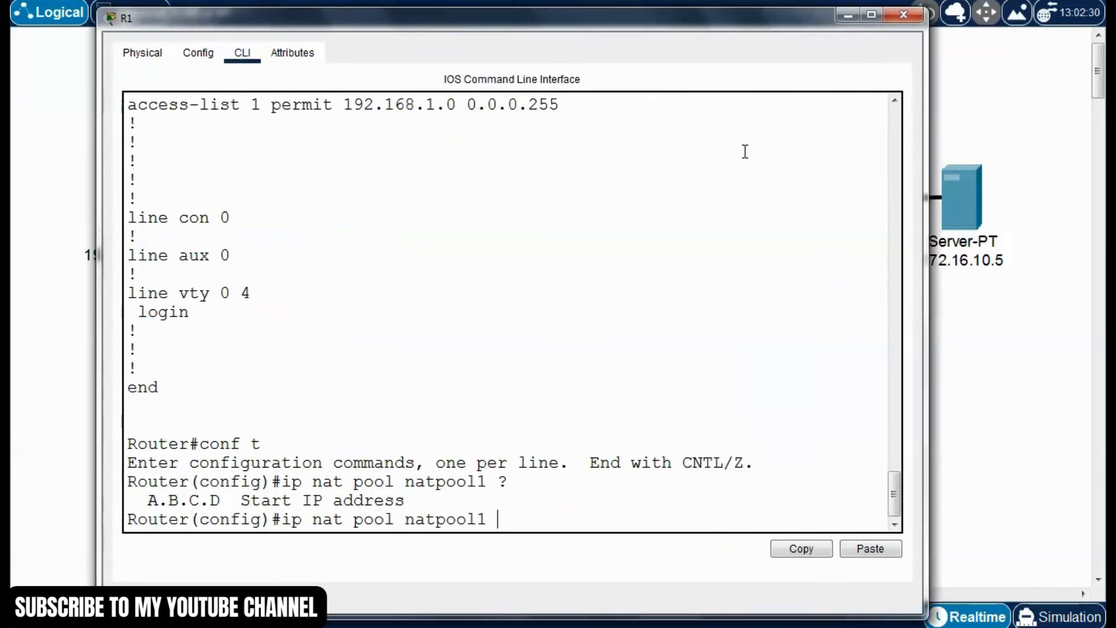
drag(641, 24, 597, 13)
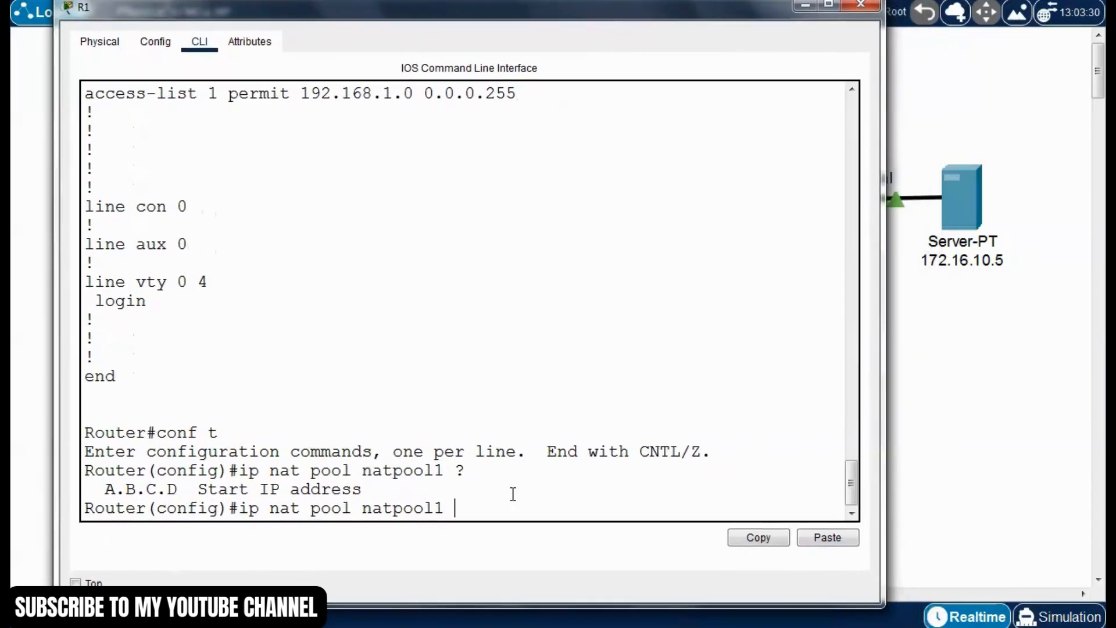
Define natpool1 with the address range 200.0.0.1 to 200.0.0.10 and netmask 255.0.0.0, using the inline help for the syntax
text(200.0.0.1)
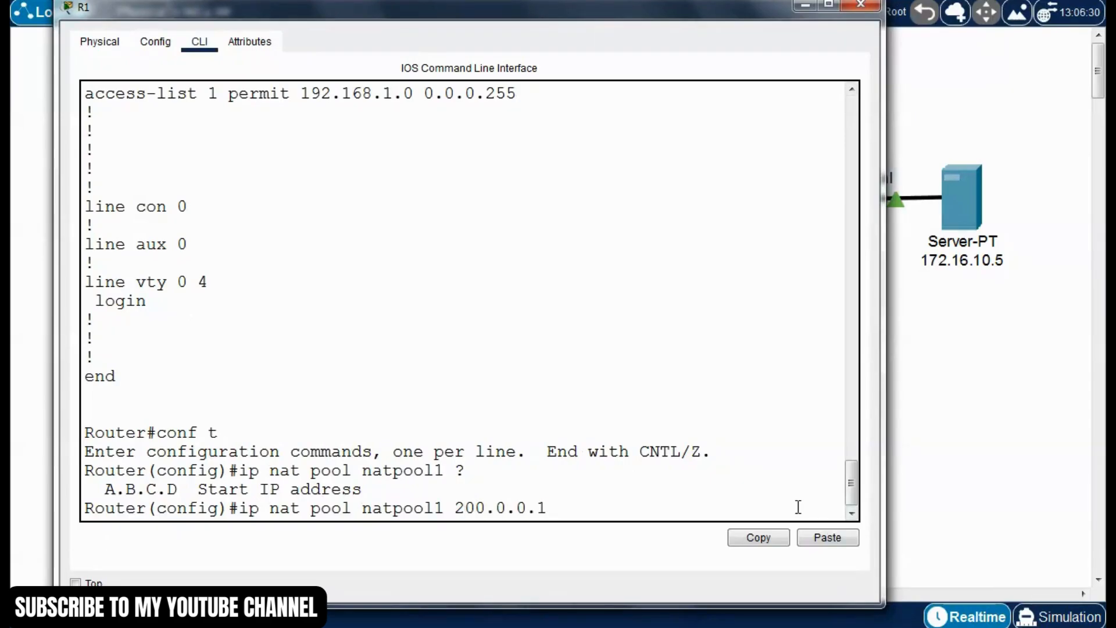
text(200.0.0.10 ?)
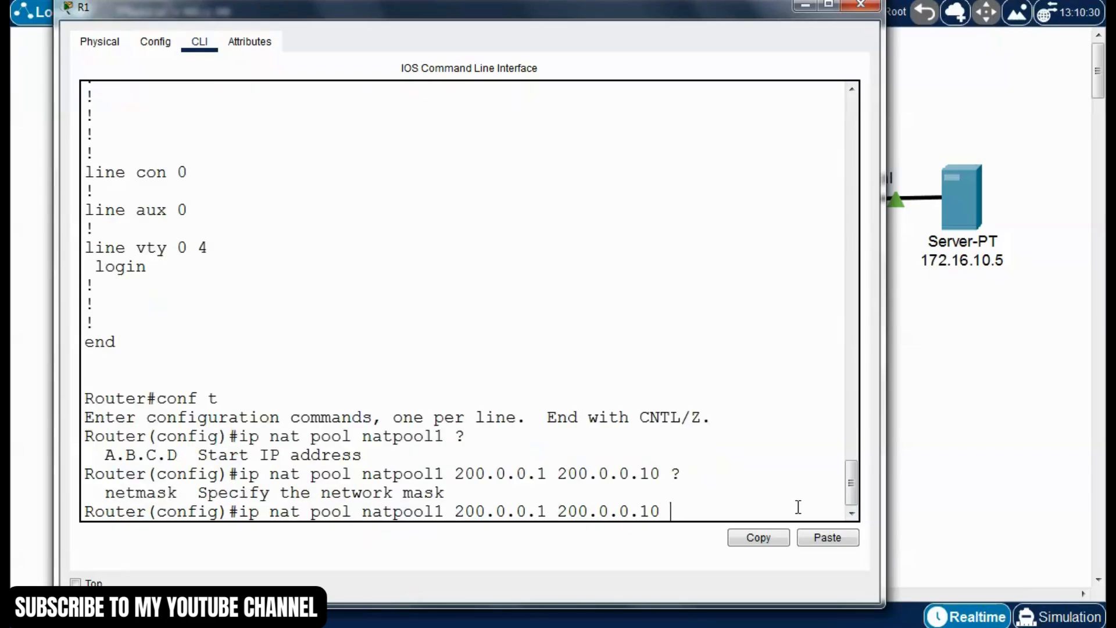
text(netmask)
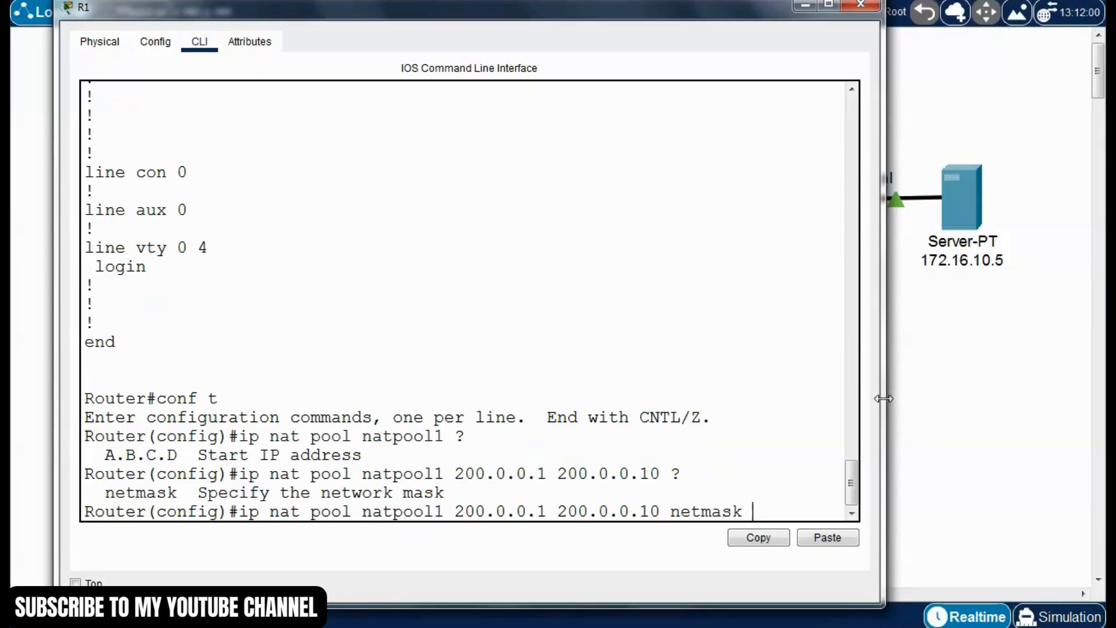
drag(880, 407, 991, 407)
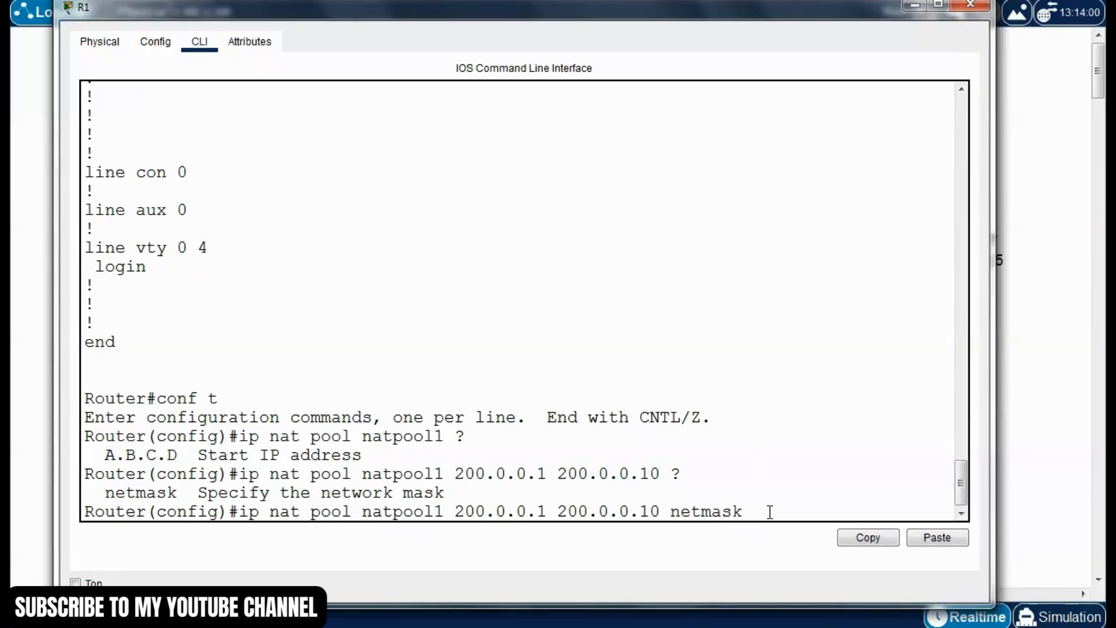
text(255.0.0.0)
key(Return)
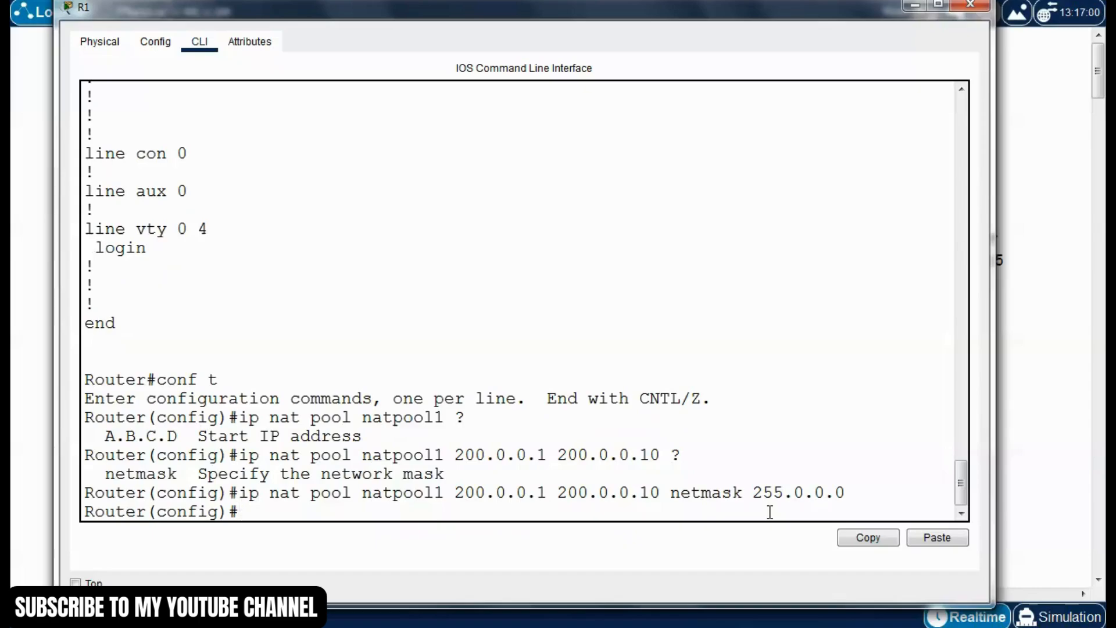
Build the command "ip nat inside source list 1" on R1, querying the available options after inside, source and the list number
text(ip nat inside)
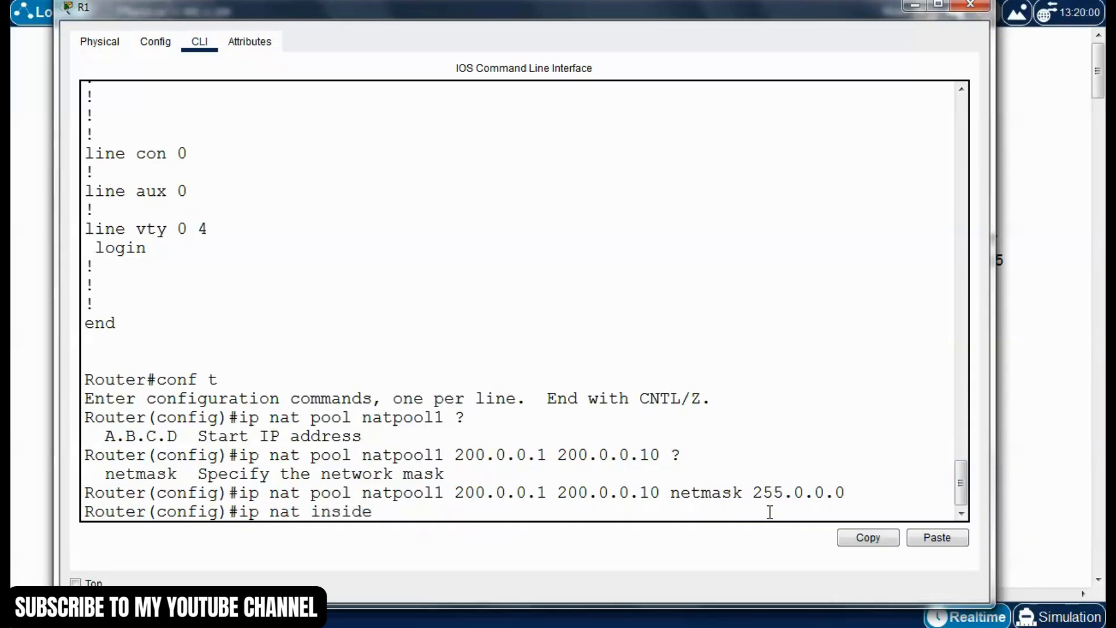
text(?)
text(sour)
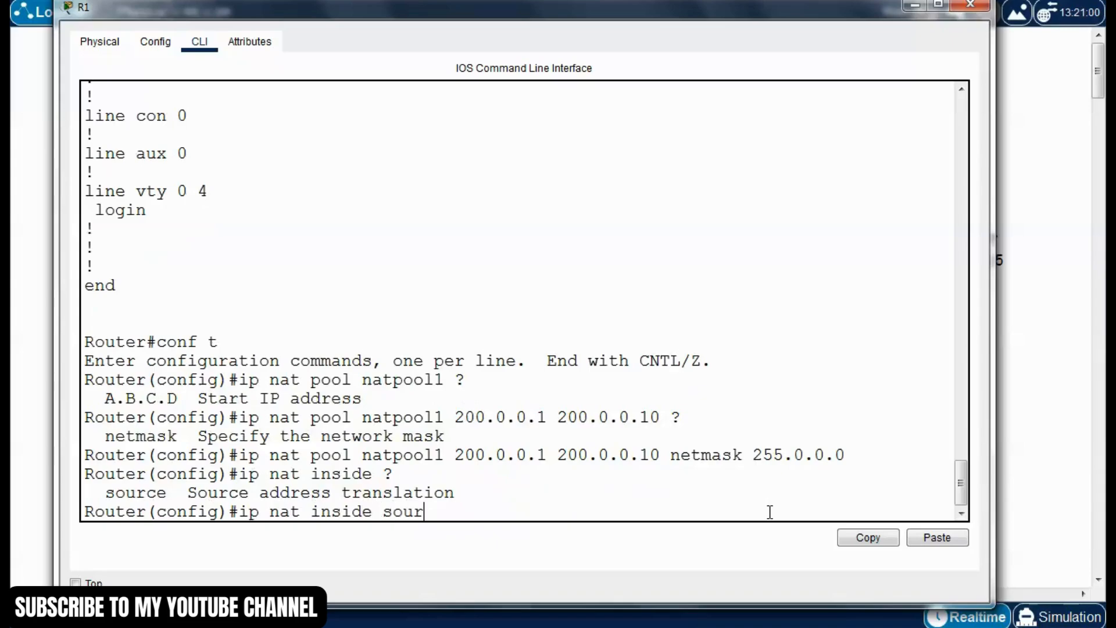
text(ce ?)
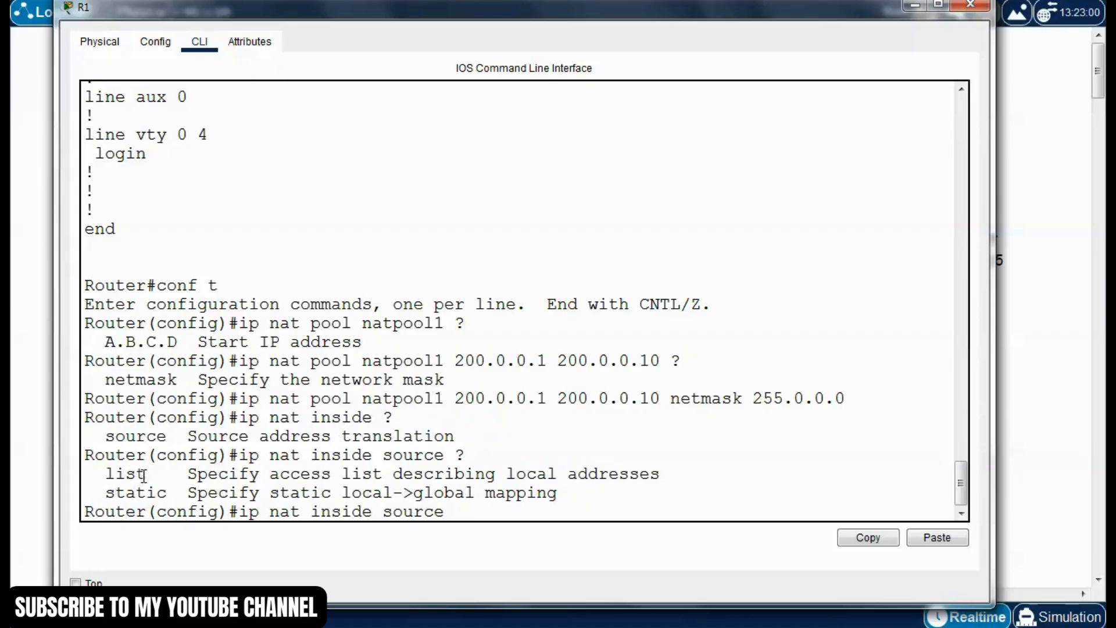
drag(146, 474, 106, 474)
click(475, 508)
text(list 1)
text(?)
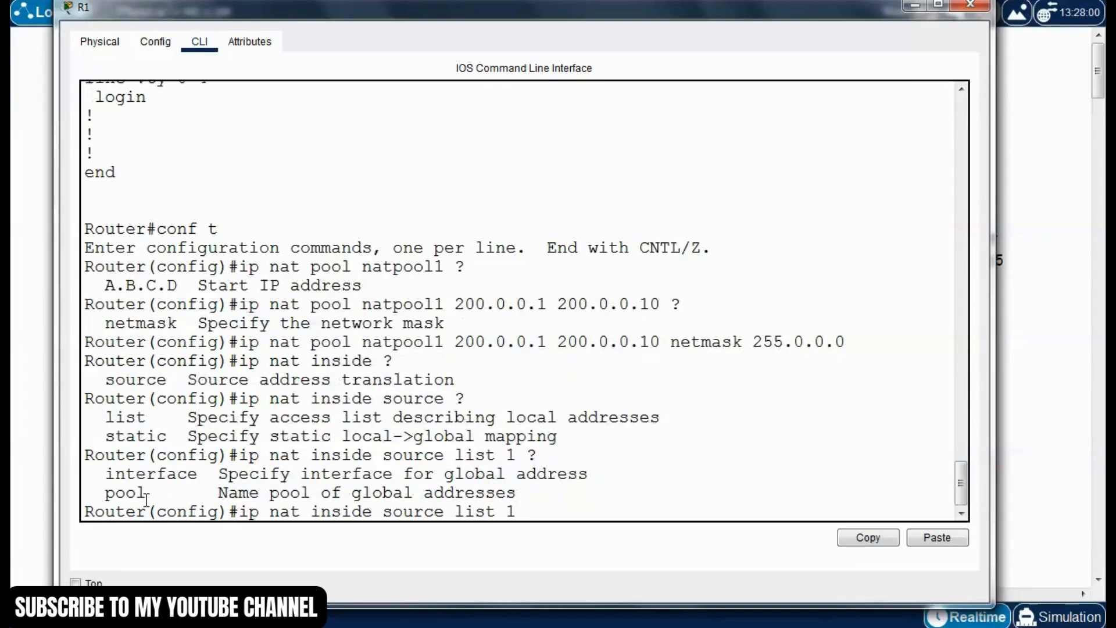
Extend the inside source command with "pool natpool1", querying the help for the pool name and the remaining options
drag(146, 495, 105, 495)
click(524, 510)
text(pool ?)
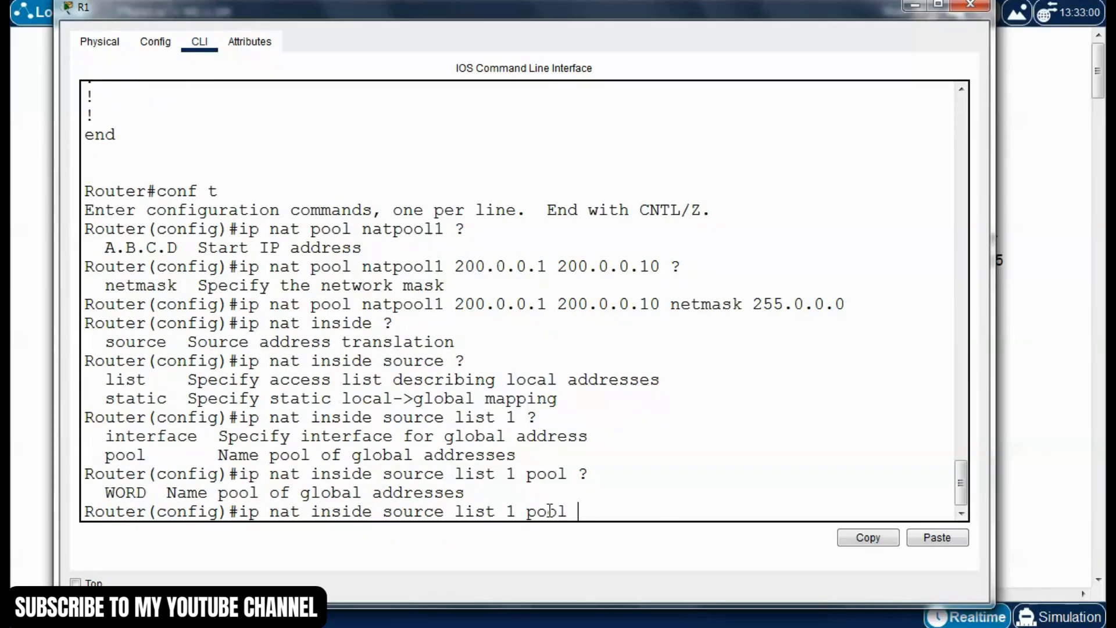
text(natpool1)
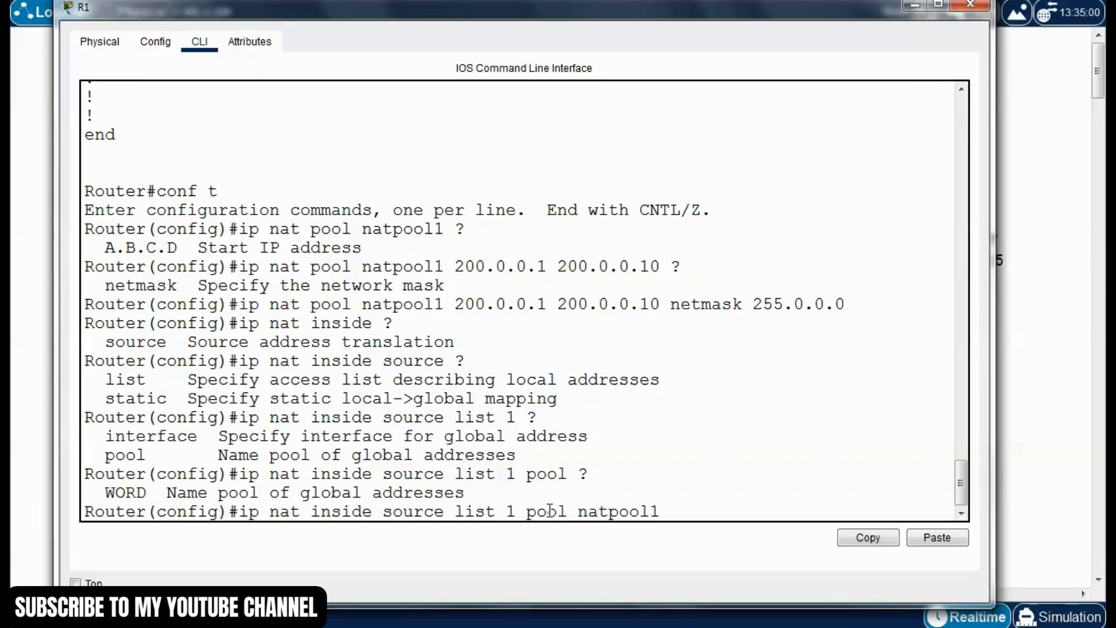
text( ?)
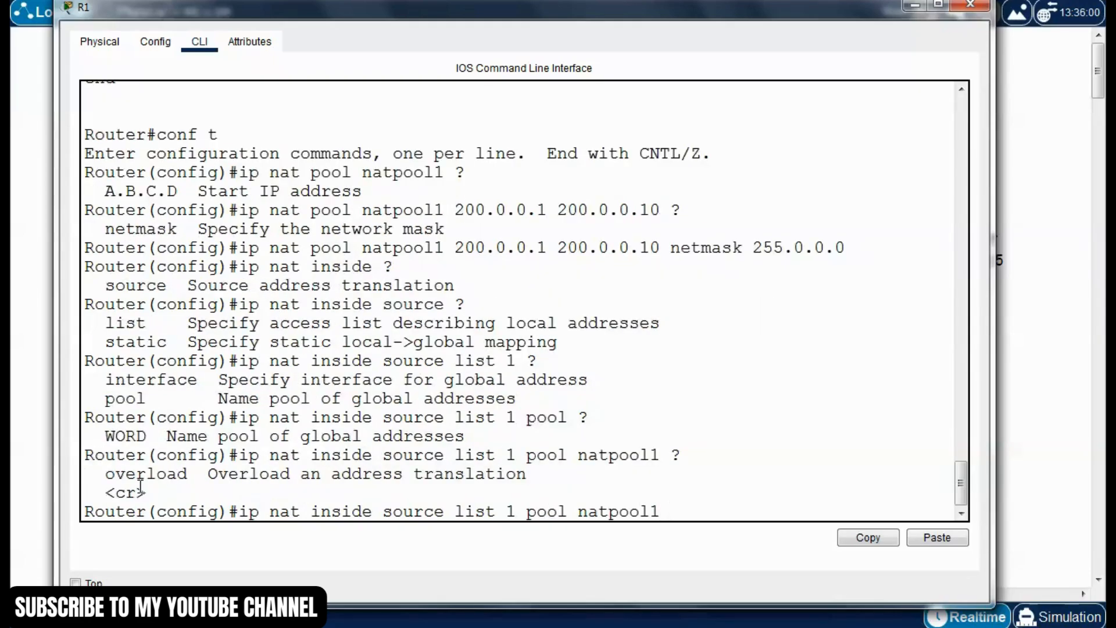
Add the overload option and run "ip nat inside source list 1 pool natpool1 overload" on R1
drag(104, 474, 198, 481)
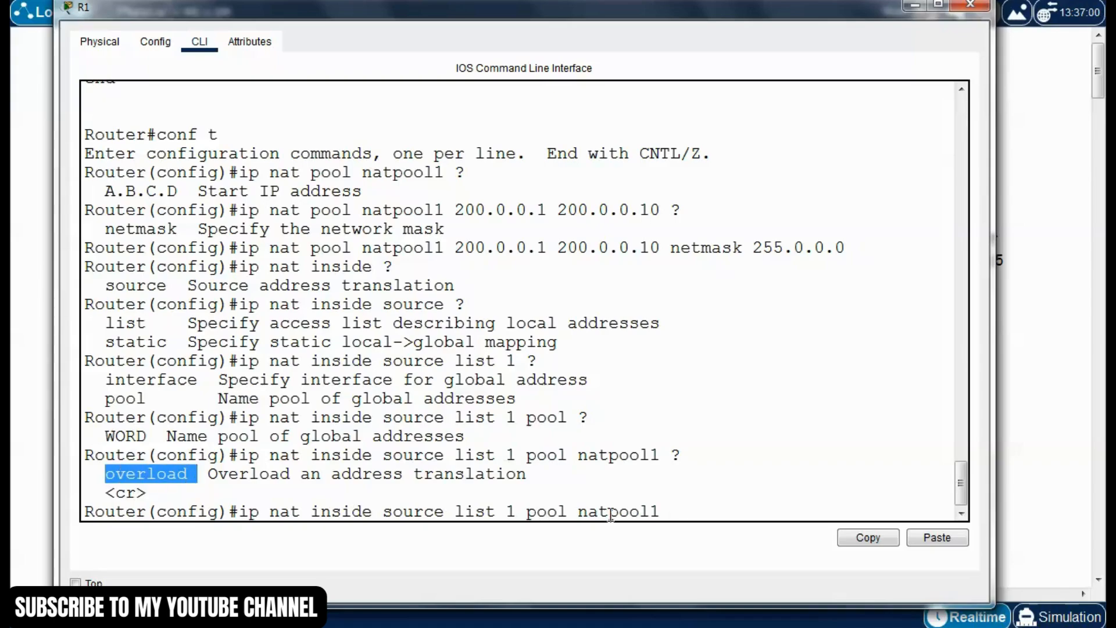
click(688, 510)
text(overload)
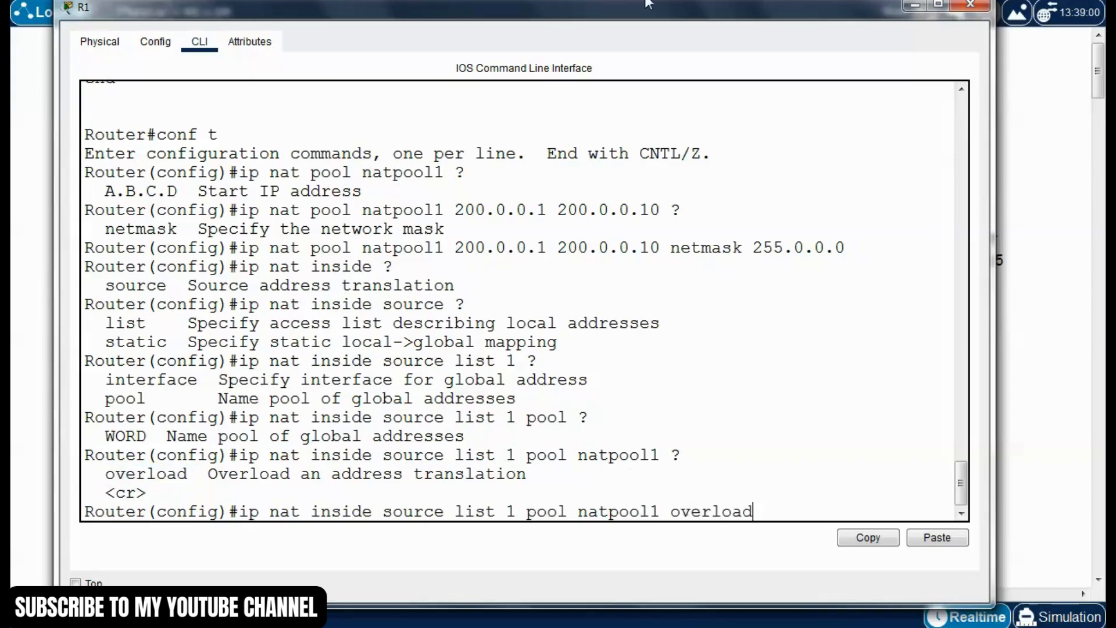
drag(648, 3, 886, 245)
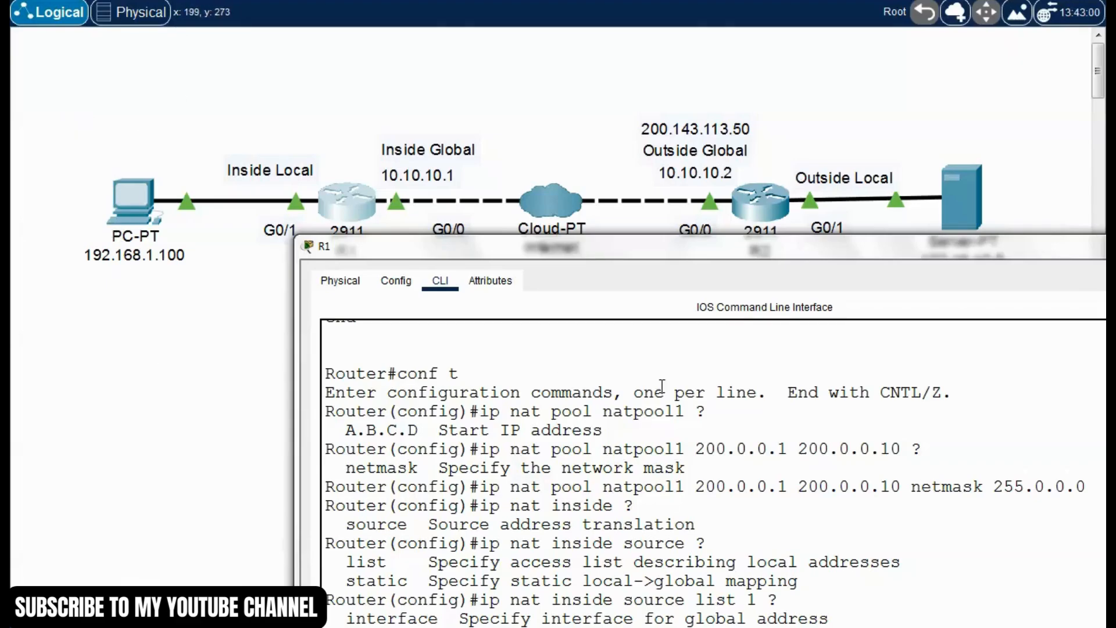
drag(758, 258, 640, 135)
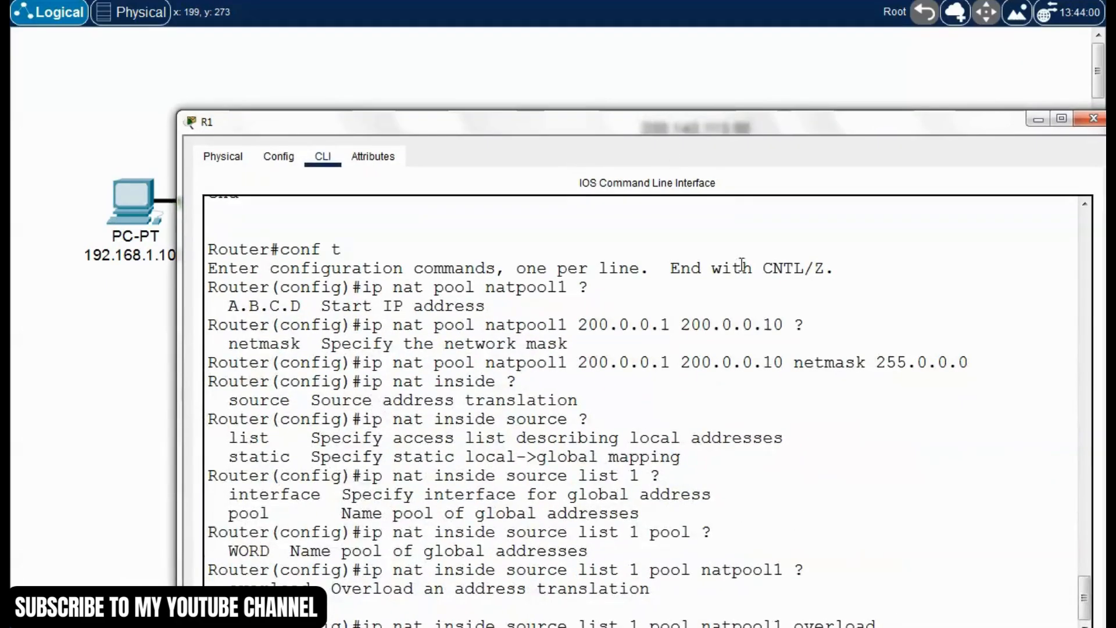
drag(735, 130, 675, 62)
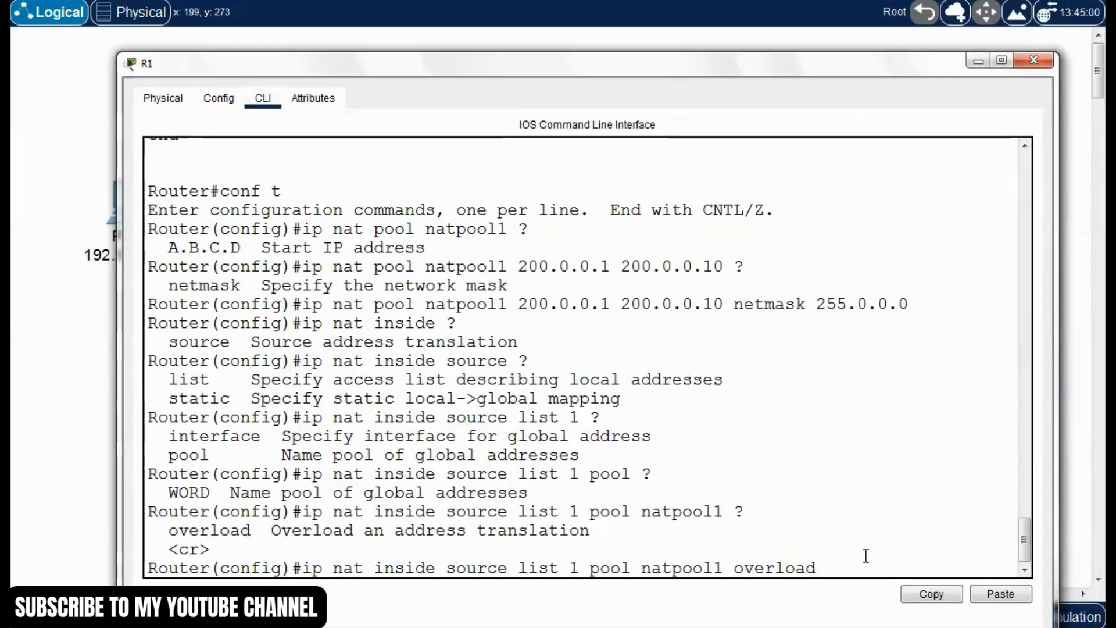
key(Return)
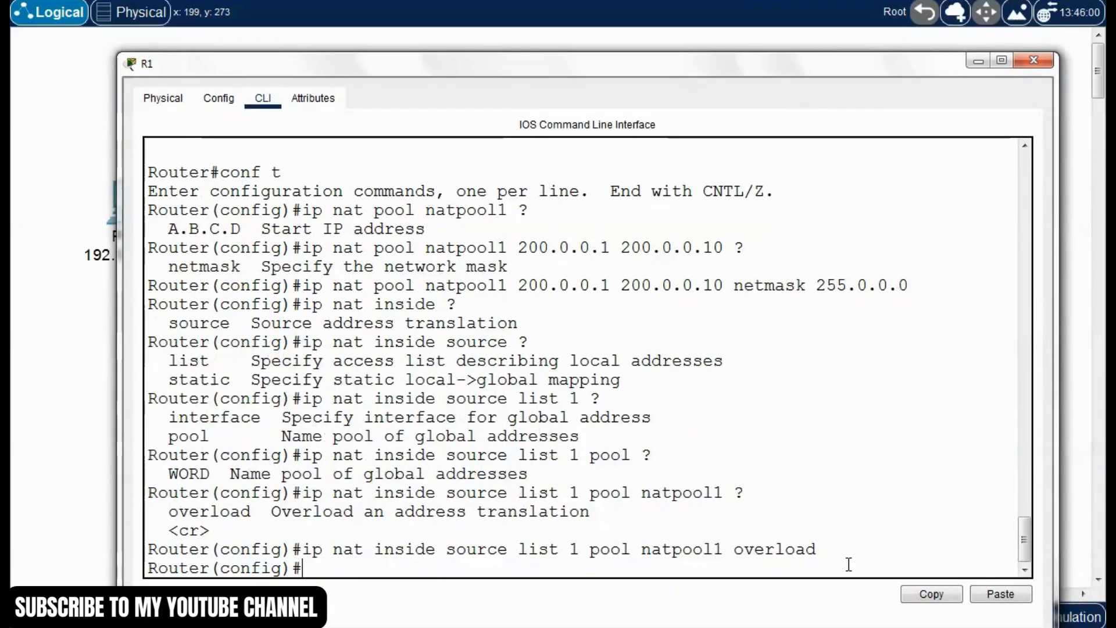
Exit to R1's privileged prompt and save the new NAT pool configuration with "write"
key(ctrl+z)
text(write)
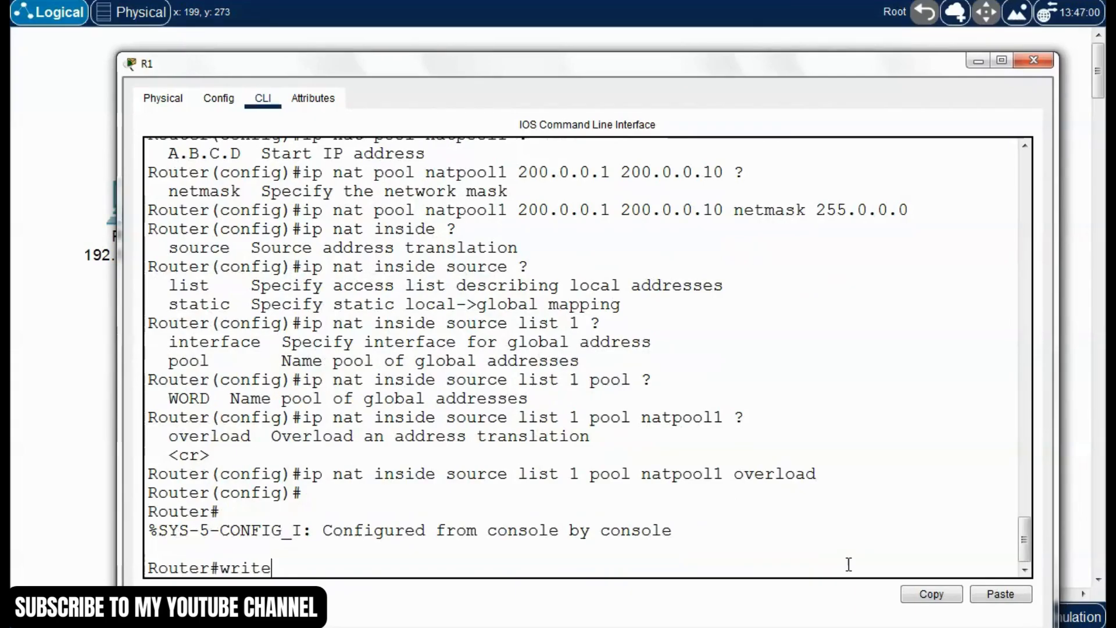
key(Return)
Run "show run" on R1 and examine the natpool1 statement's name, address range and netmask
text(show run)
key(Return)
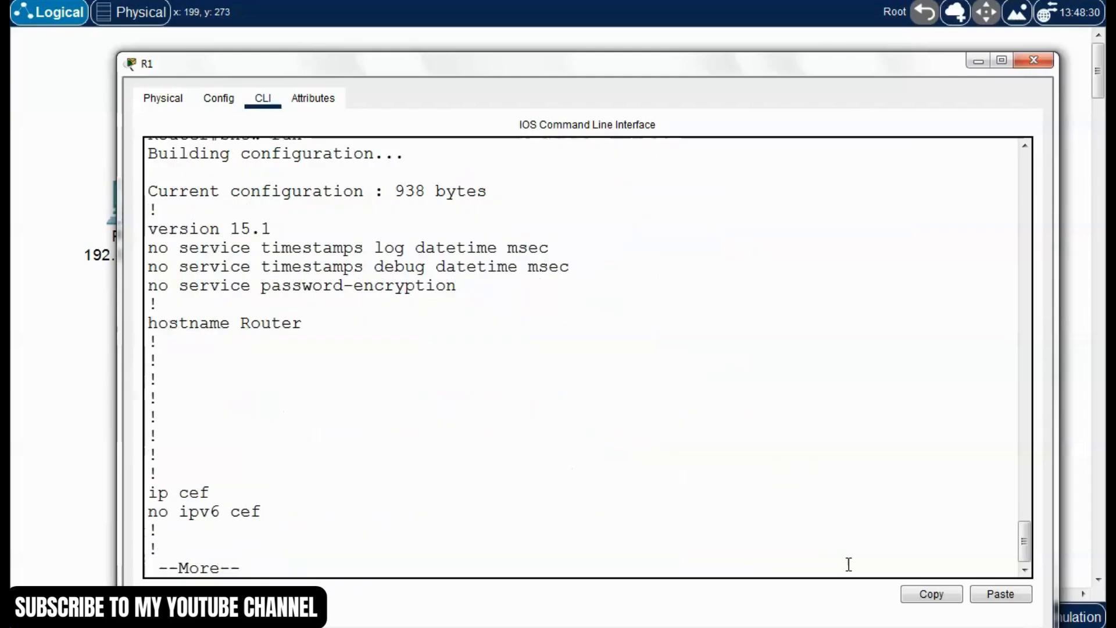
key(space)
key(space)
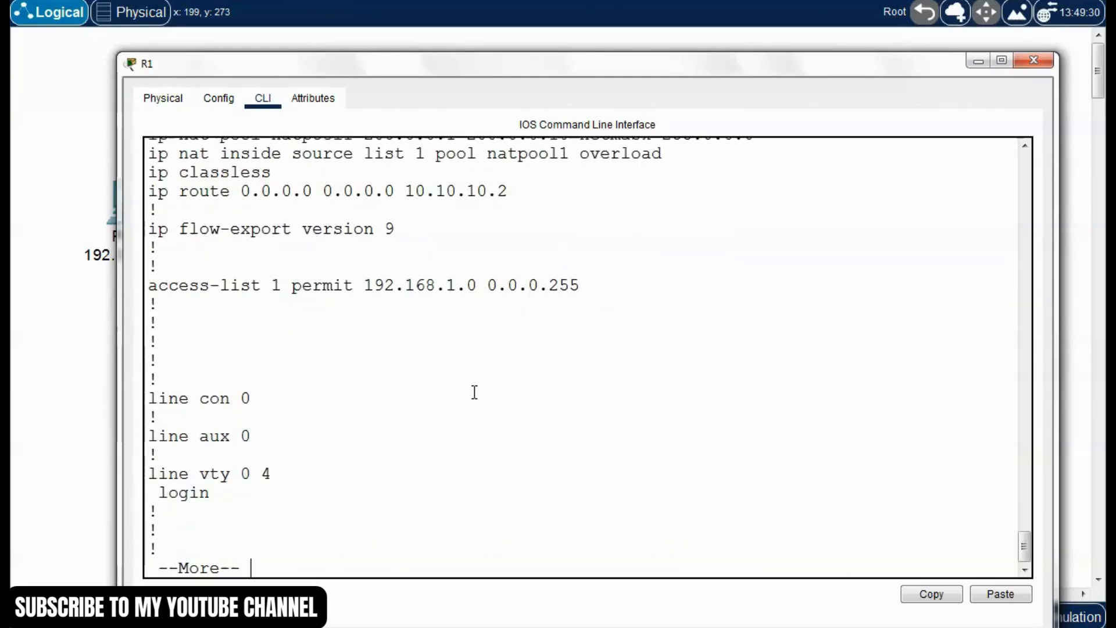
scroll(475, 392, up, 4)
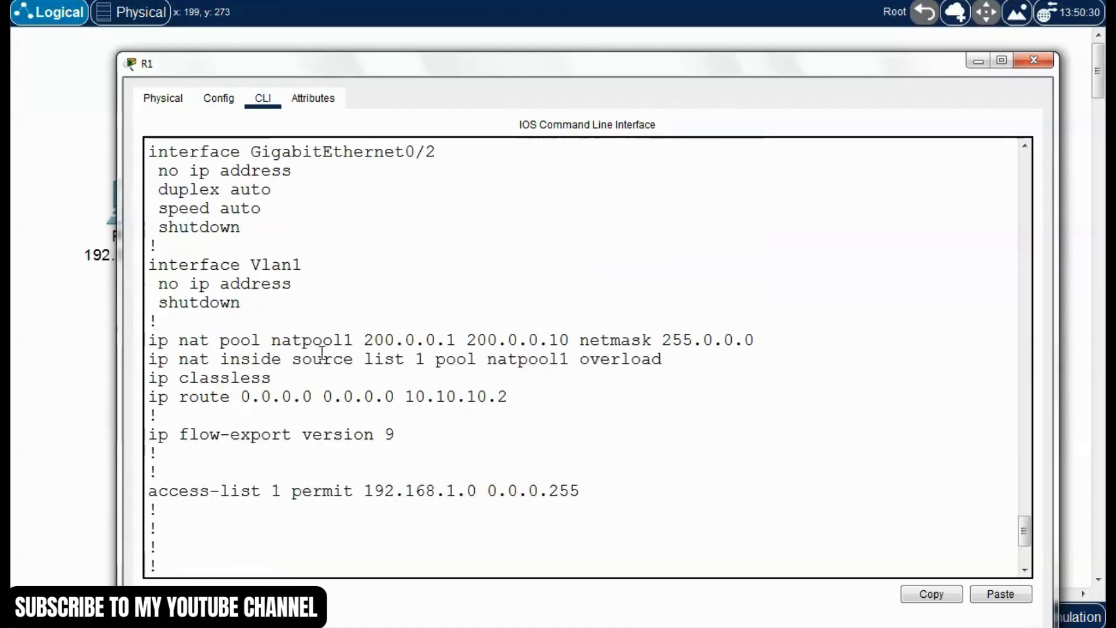
scroll(321, 353, up, 1)
drag(150, 393, 298, 395)
drag(272, 392, 753, 392)
click(597, 403)
click(673, 392)
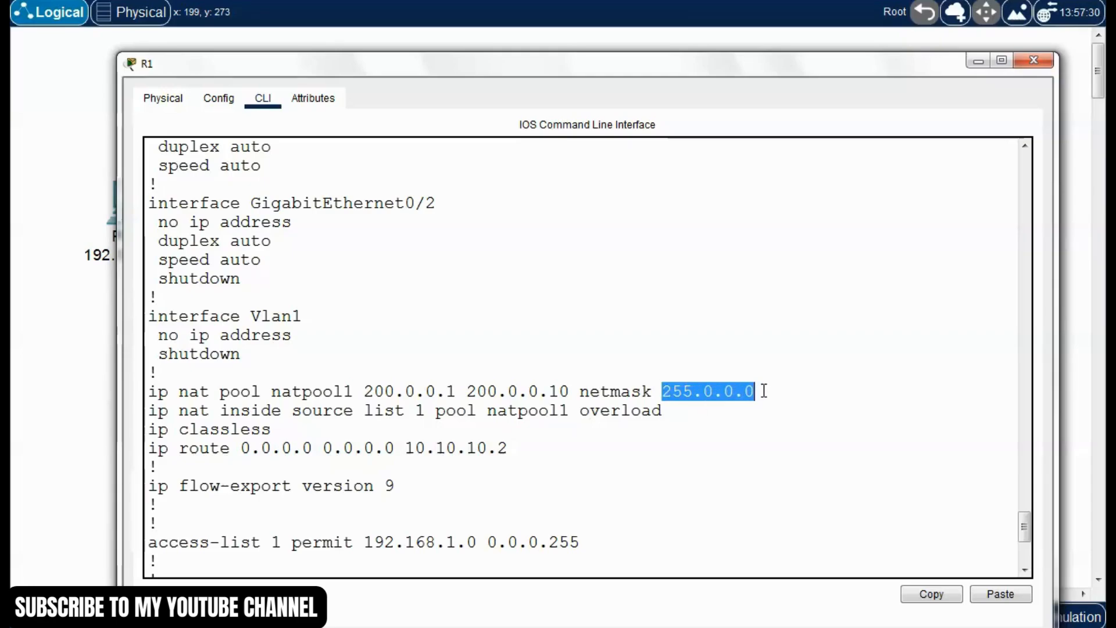
Examine the access-list 1 permit statement and the natpool1 overload statement in R1's running configuration
click(684, 446)
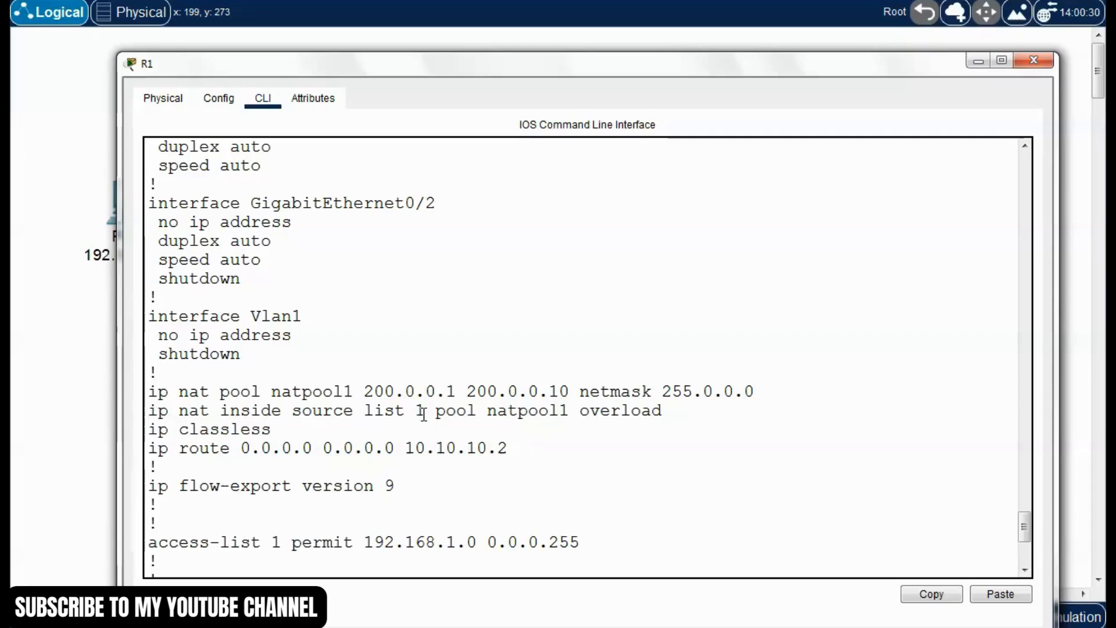
drag(560, 67, 657, 84)
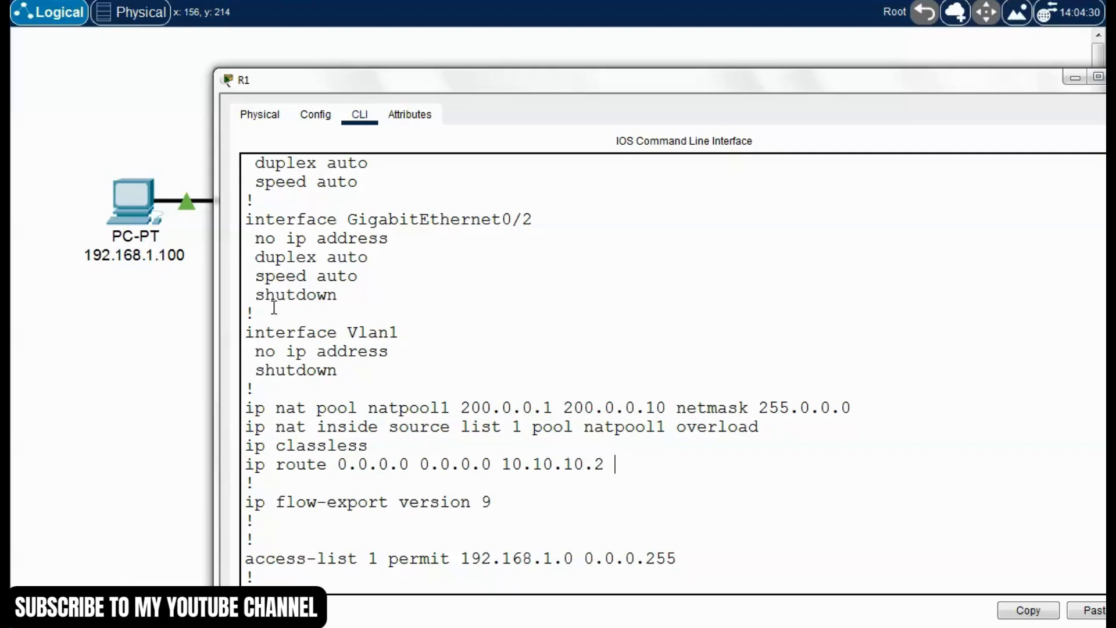
drag(658, 84, 674, 79)
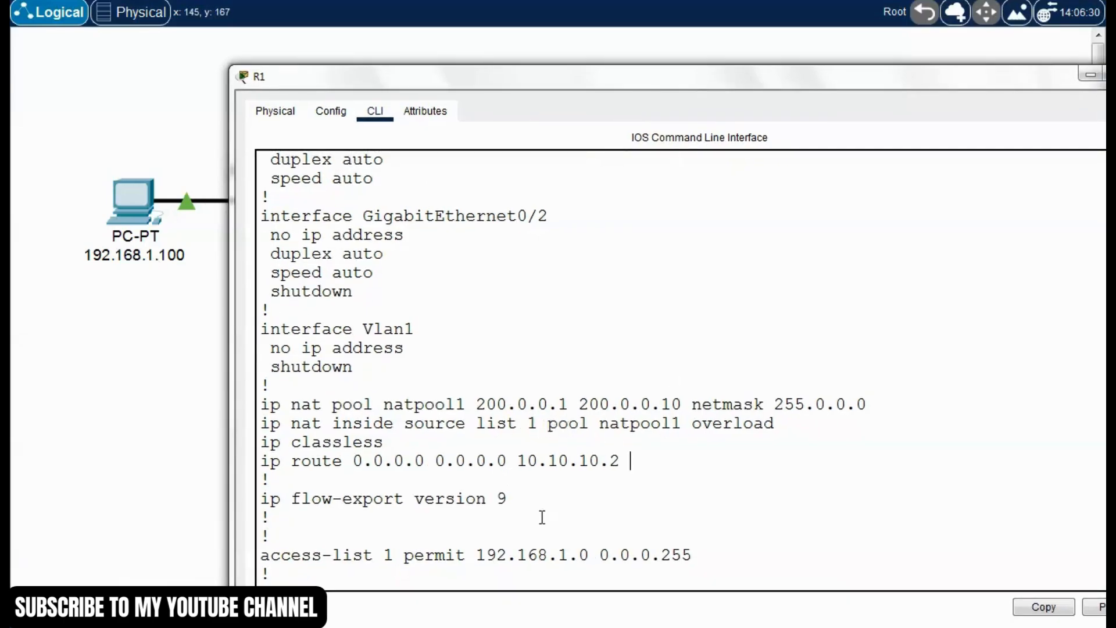
scroll(543, 516, down, 1)
drag(712, 499, 260, 504)
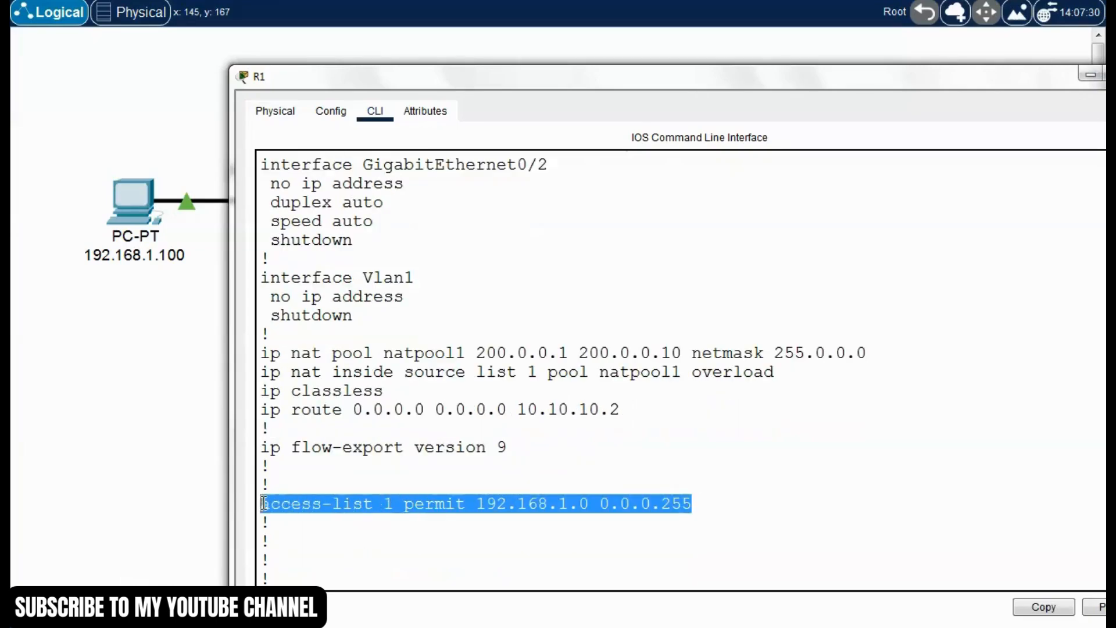
click(491, 412)
drag(477, 374, 775, 372)
click(566, 389)
click(632, 376)
click(708, 398)
click(457, 410)
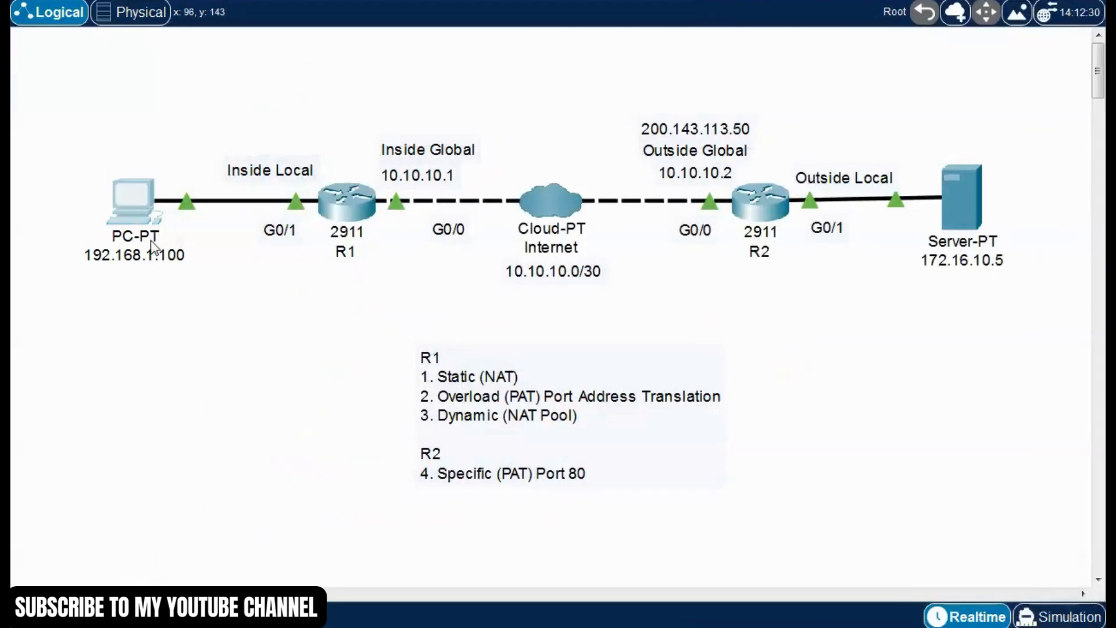
Open the web browser on the 192.168.1.100 PC and keep the outside global address on the topology visible
click(152, 240)
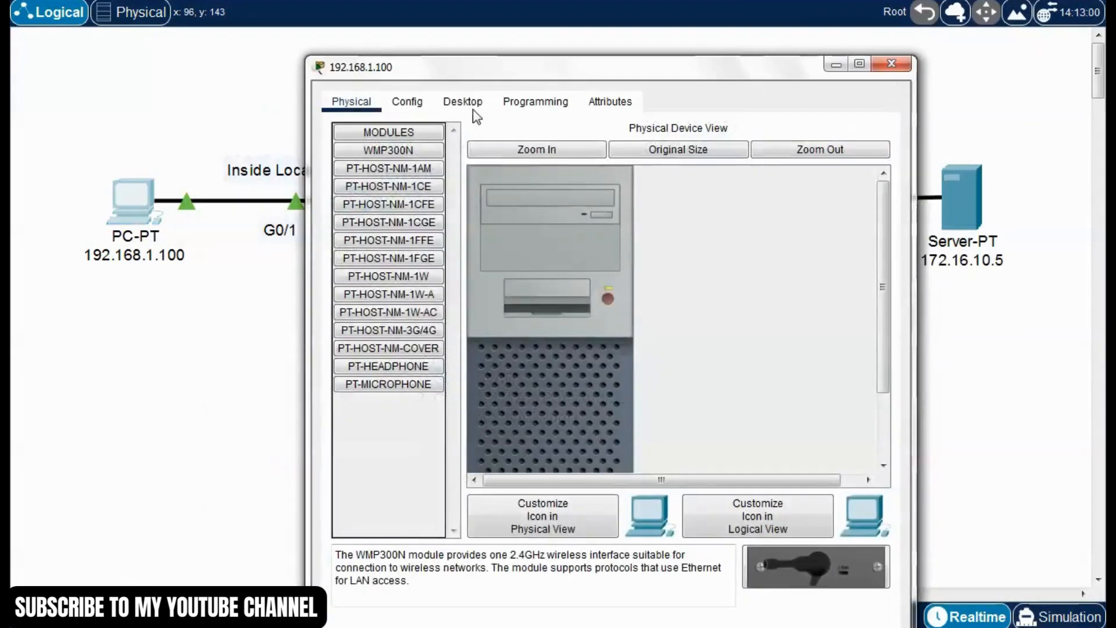
drag(625, 67, 481, 48)
click(352, 79)
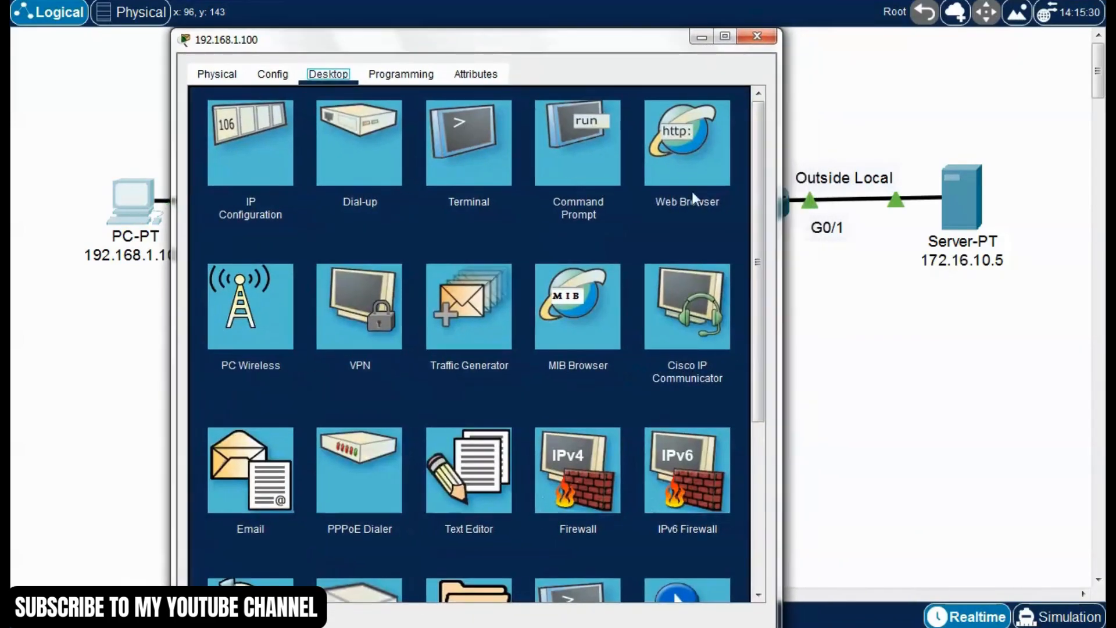
click(702, 133)
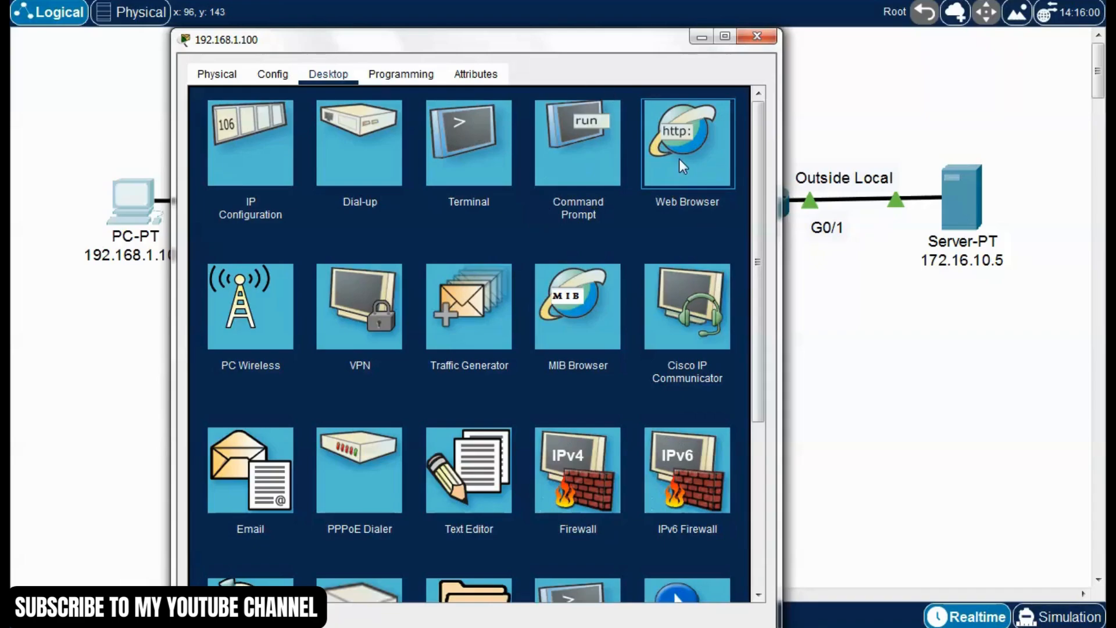
click(670, 143)
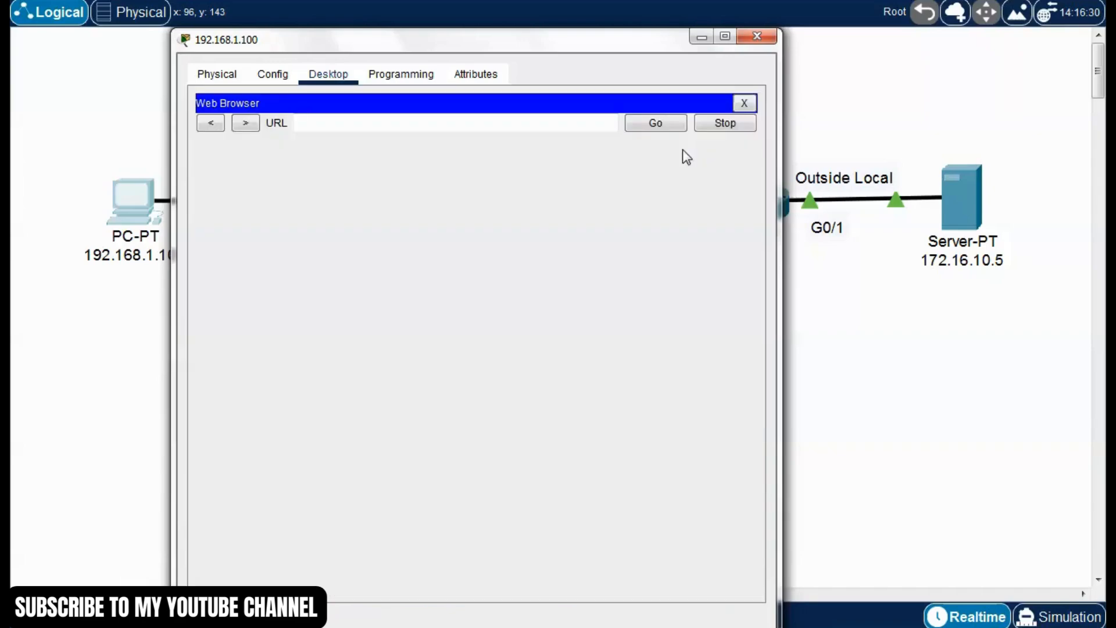
drag(622, 49, 466, 63)
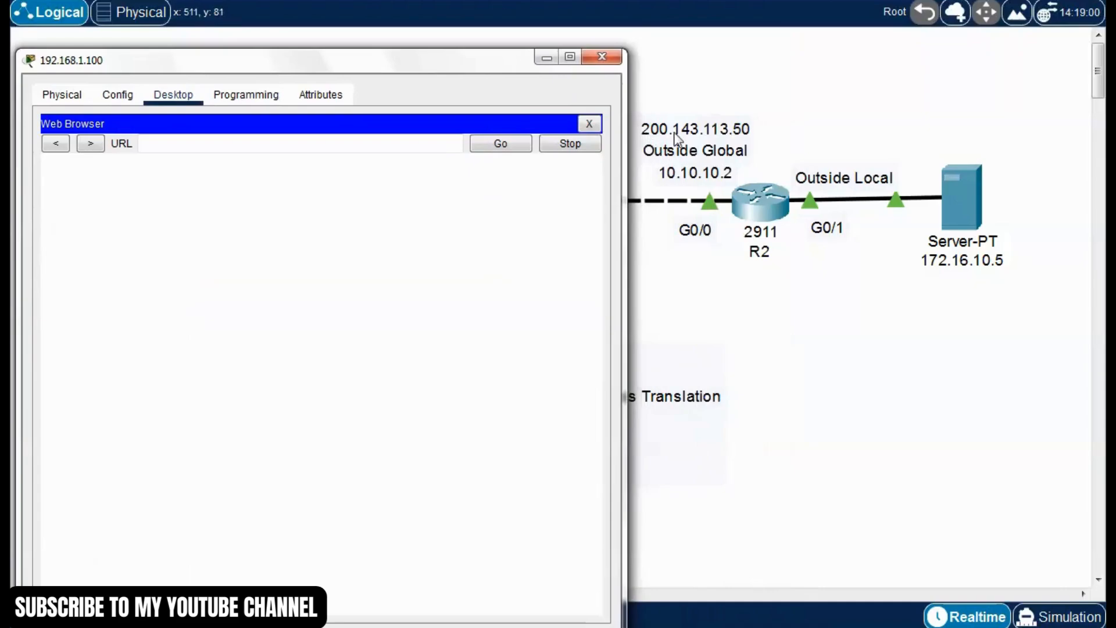
Load the server's page at 200.143.113.50 in the PC's web browser
click(182, 146)
text(200.143.113)
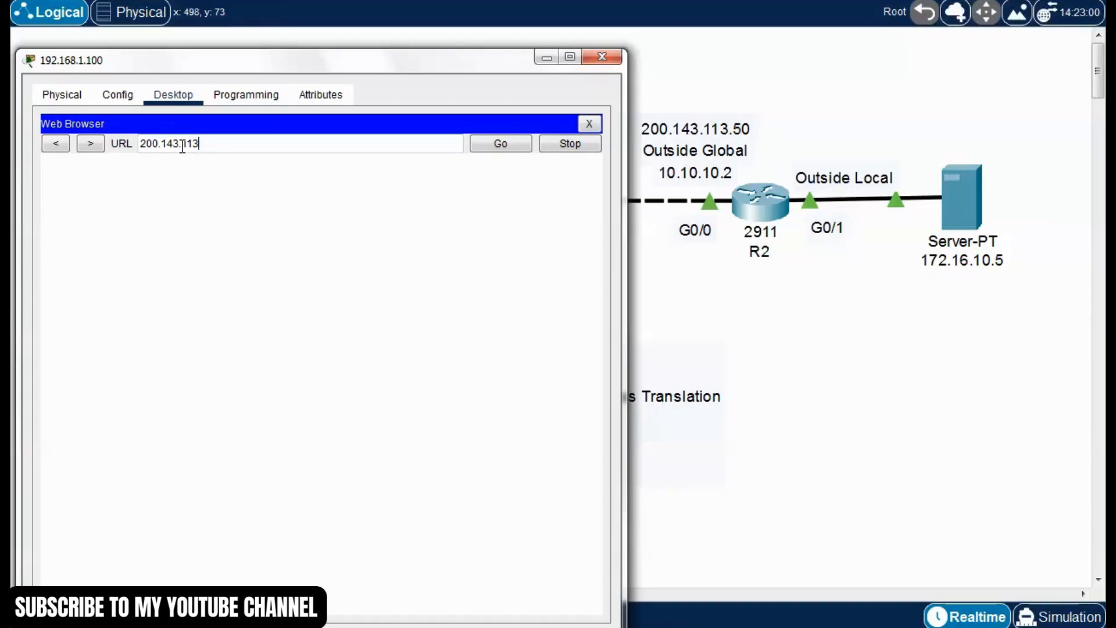
text(.50)
key(Return)
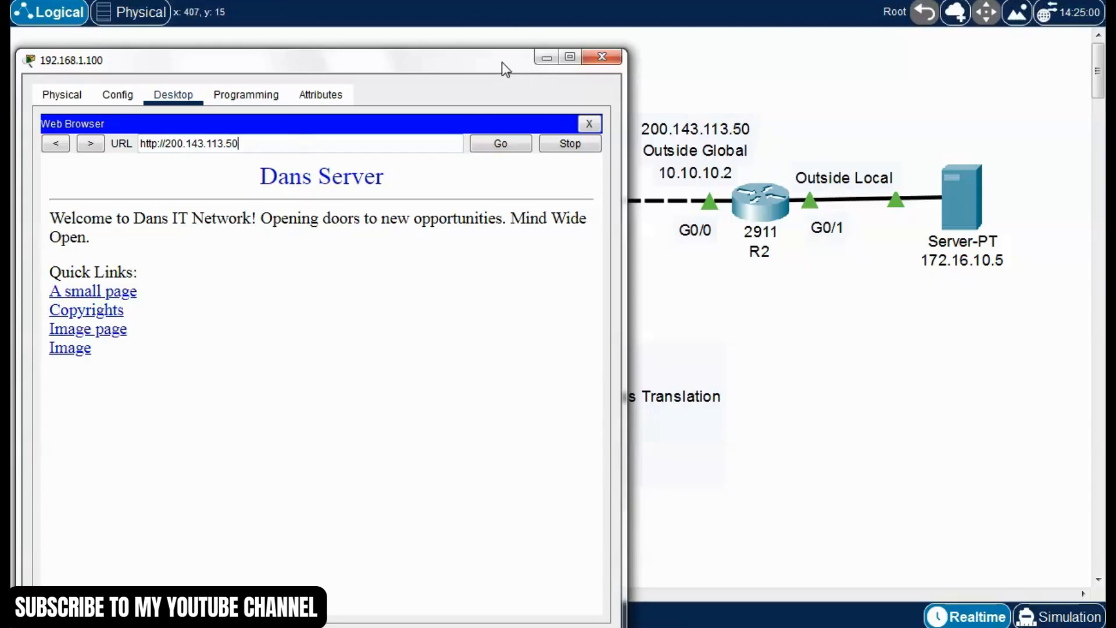
Request the server page twice more to generate extra NAT traffic, and close the PC's window
drag(502, 62, 677, 51)
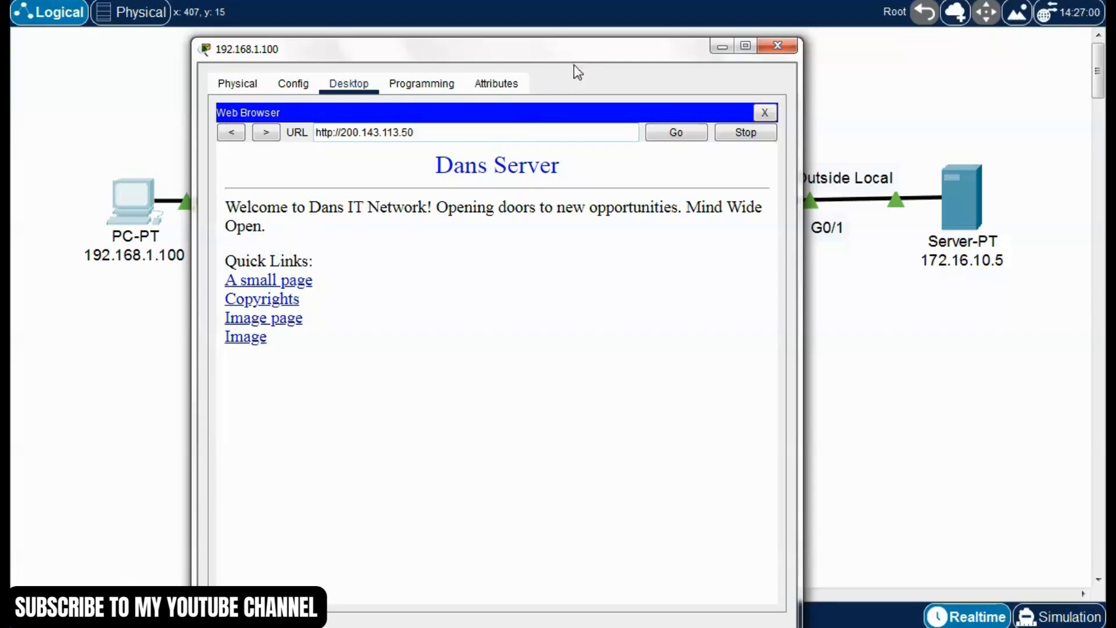
drag(580, 55, 538, 48)
click(634, 125)
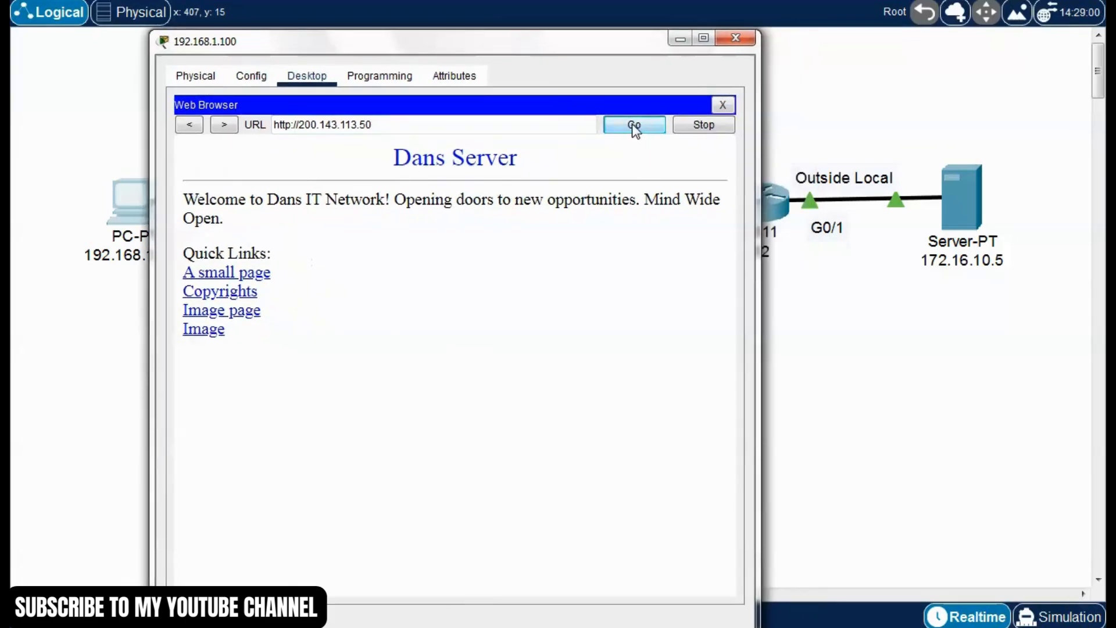
click(635, 125)
click(736, 40)
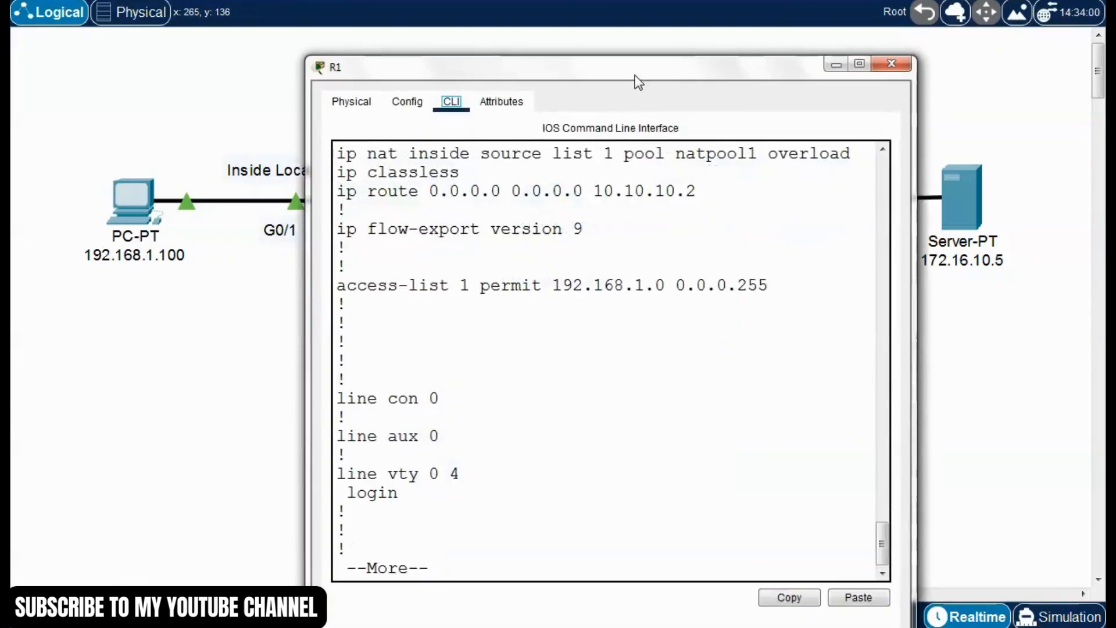
Return to R1's command line and page through the rest of the running configuration to the prompt
drag(636, 76, 601, 56)
click(425, 487)
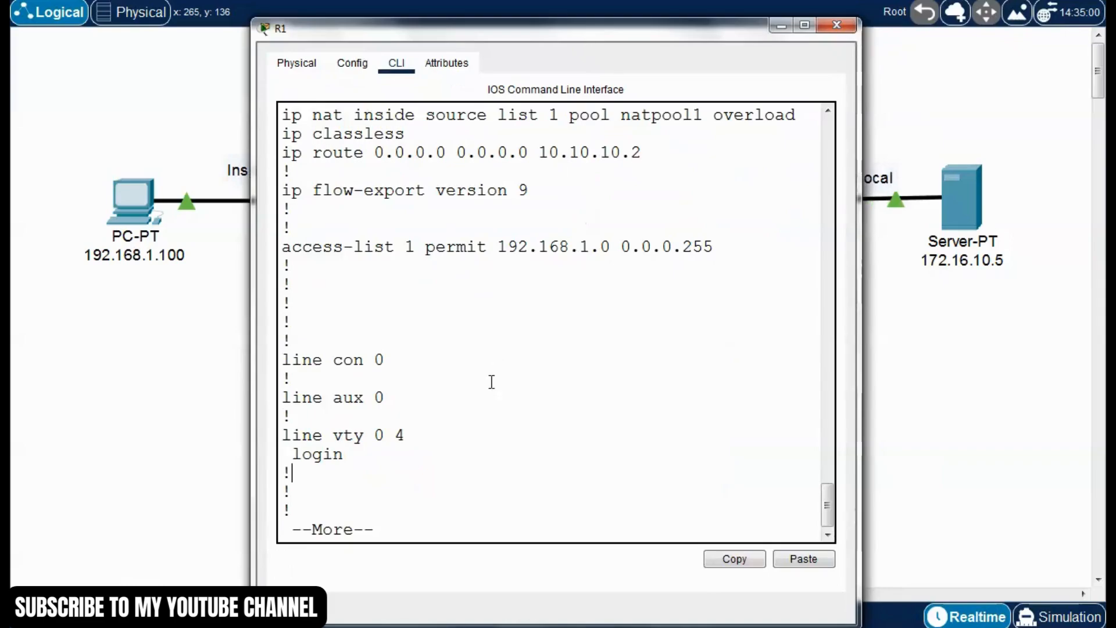
key(space)
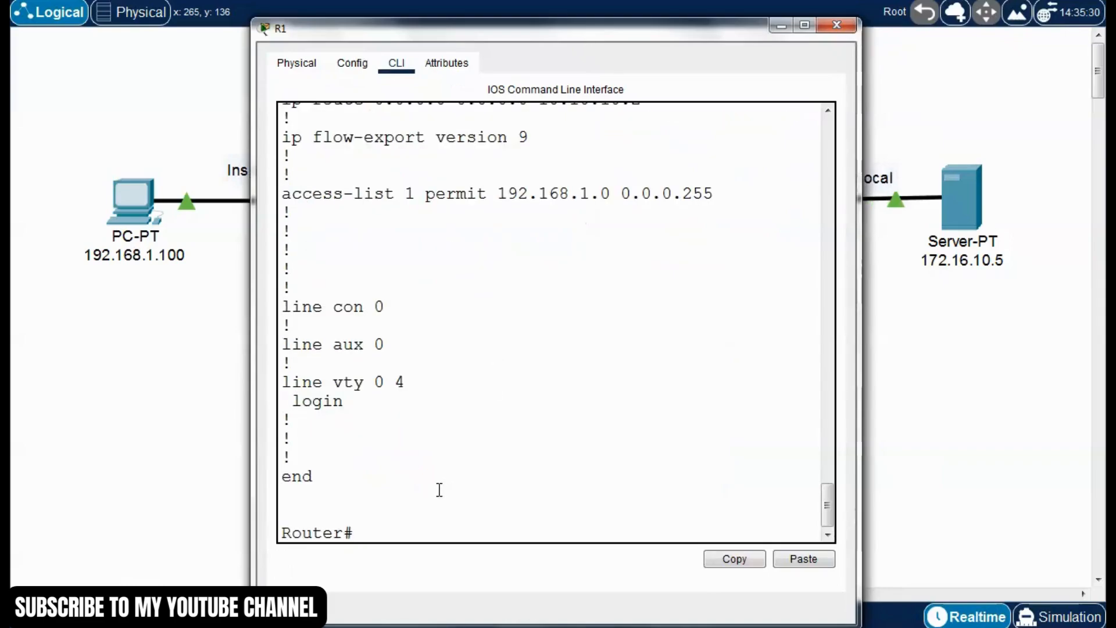
Run "show ip nat translations" on R1
text(show ip trnas)
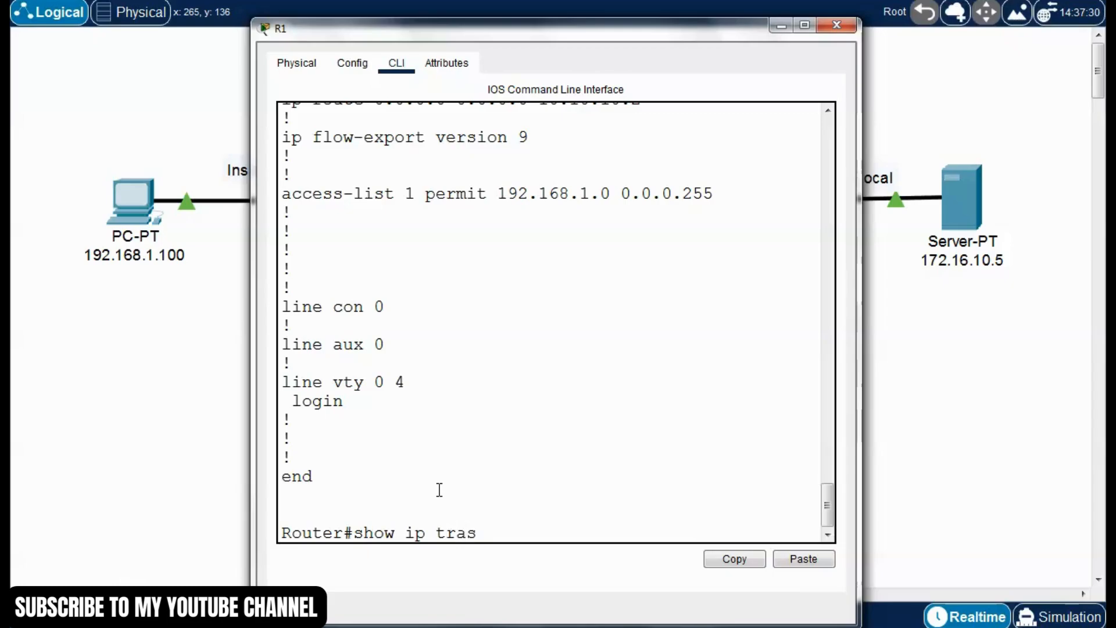
key(Tab)
text(n)
key(Tab)
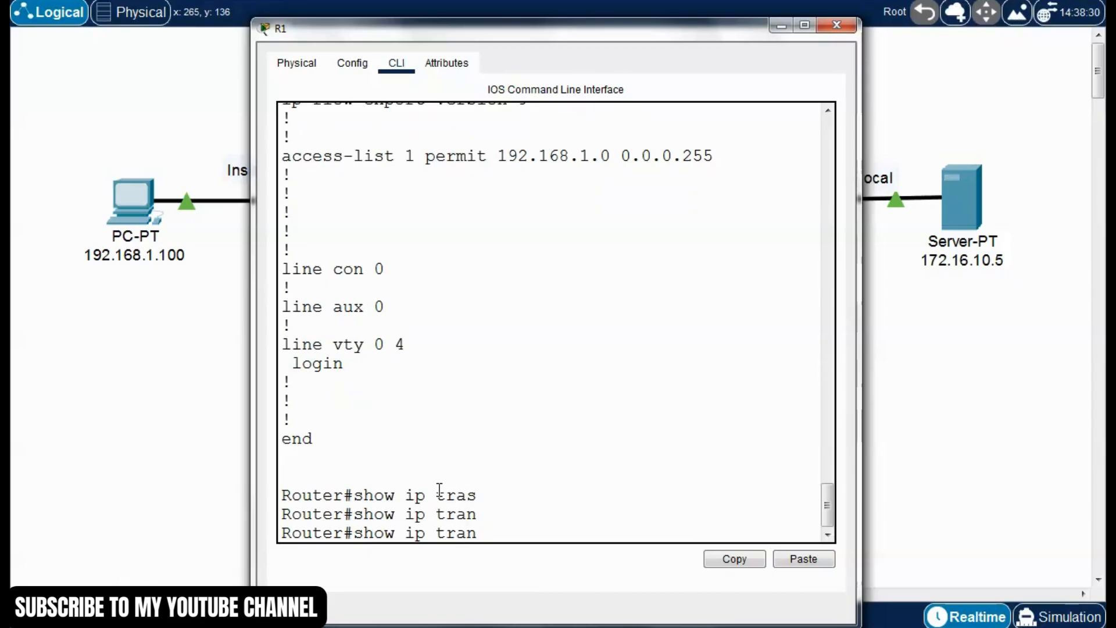
key(BackSpace)
key(BackSpace)
key(BackSpace)
text(p nat trans)
key(Tab)
key(Return)
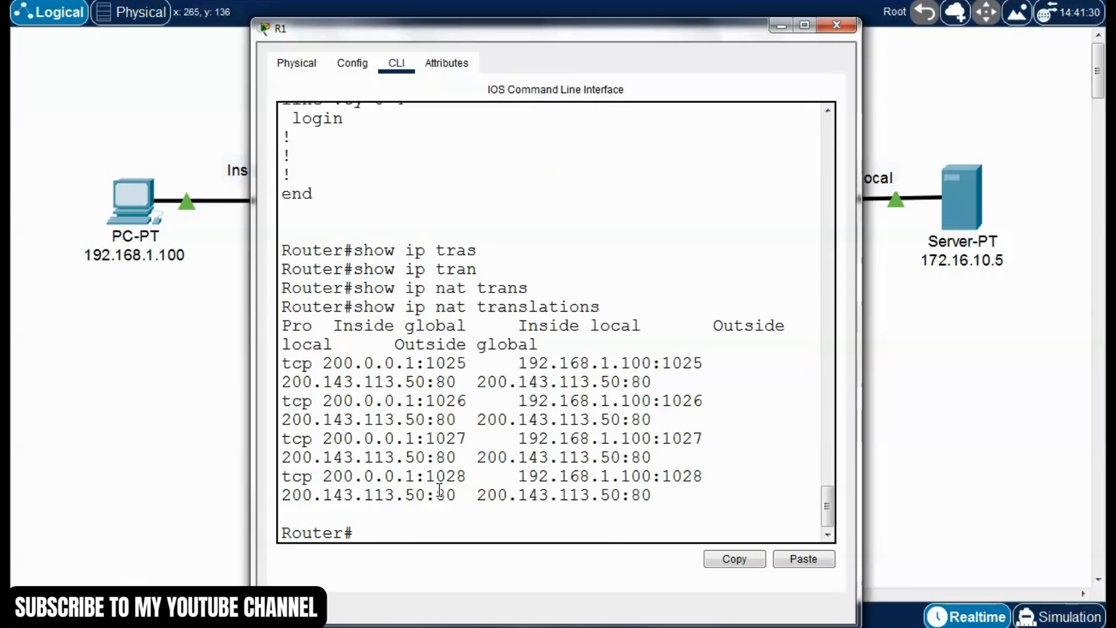
Widen R1's window and examine the inside local, inside global and outside addresses in the translation table
drag(520, 40, 381, 37)
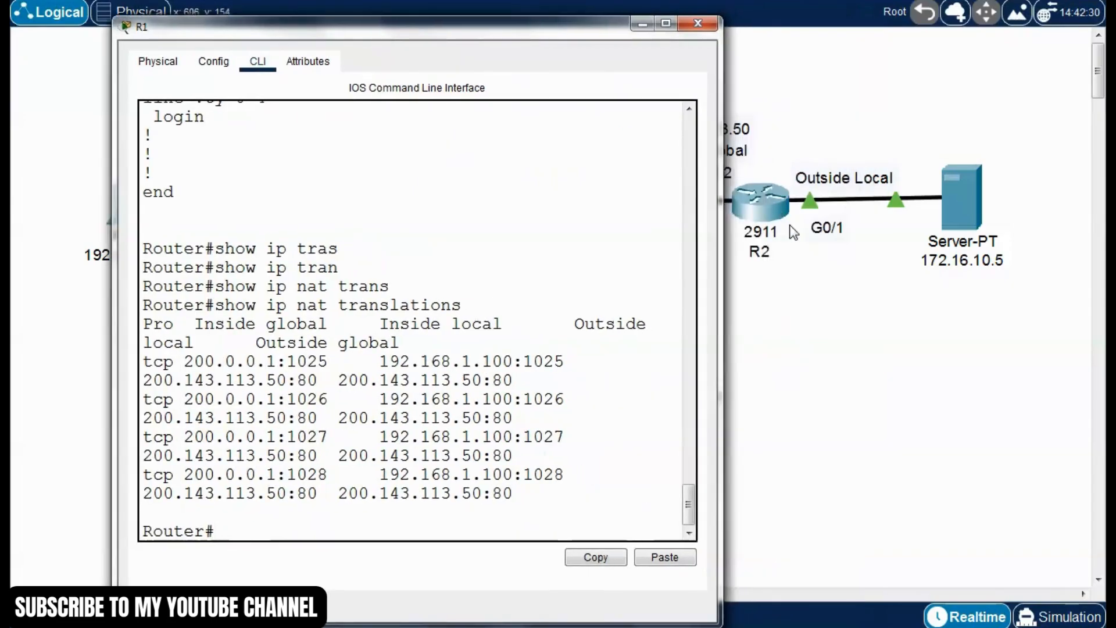
drag(722, 249, 1055, 249)
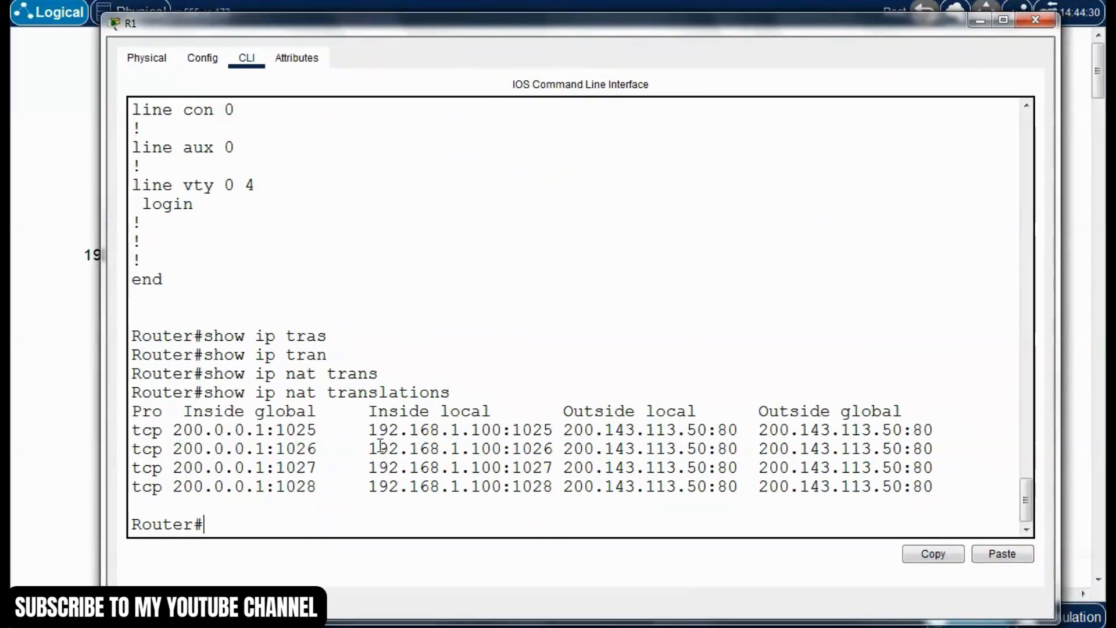
drag(376, 429, 491, 430)
click(430, 431)
drag(504, 430, 377, 423)
click(426, 440)
drag(178, 426, 274, 430)
click(292, 436)
drag(564, 430, 934, 431)
click(825, 435)
Compare R1's outside local and outside global entries with the topology's addresses, and close R1's window
drag(742, 31, 689, 385)
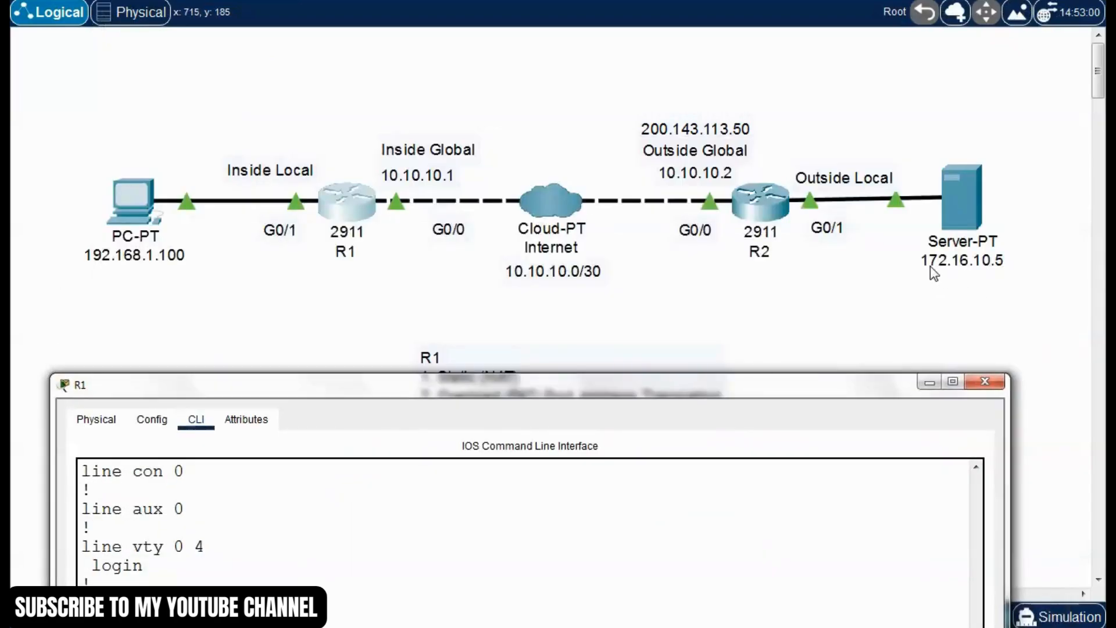
drag(884, 382, 877, 81)
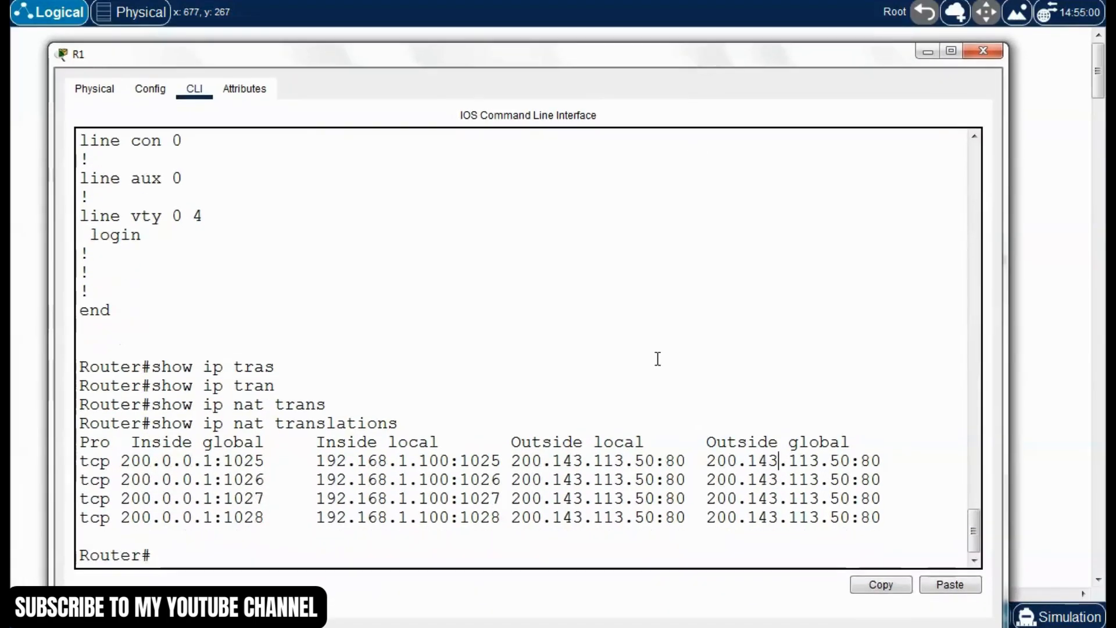
drag(511, 460, 850, 461)
click(717, 498)
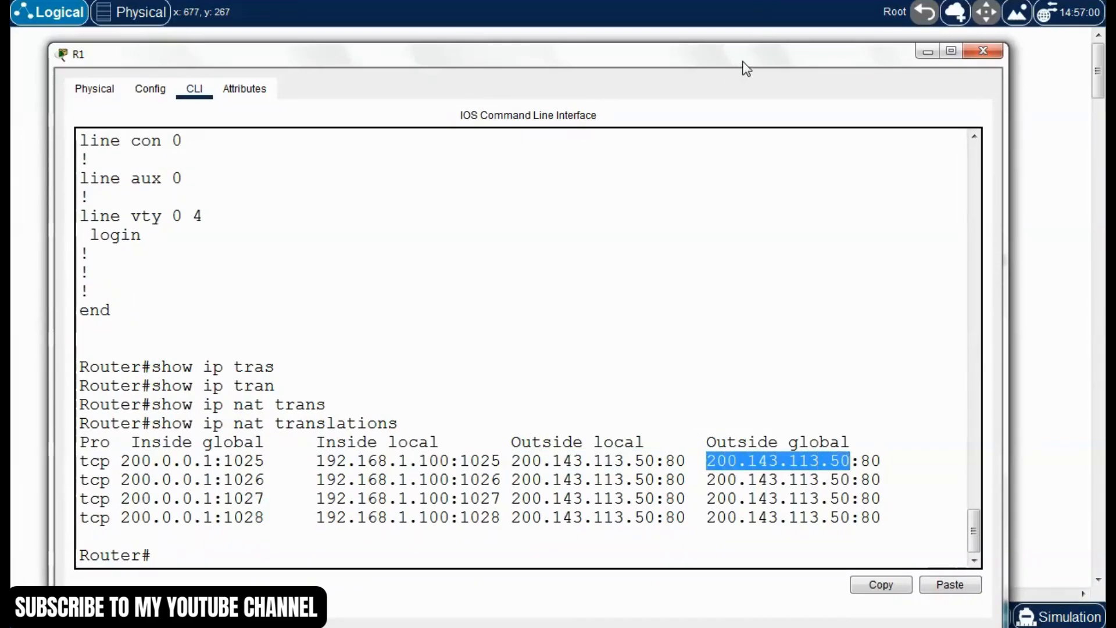
click(970, 37)
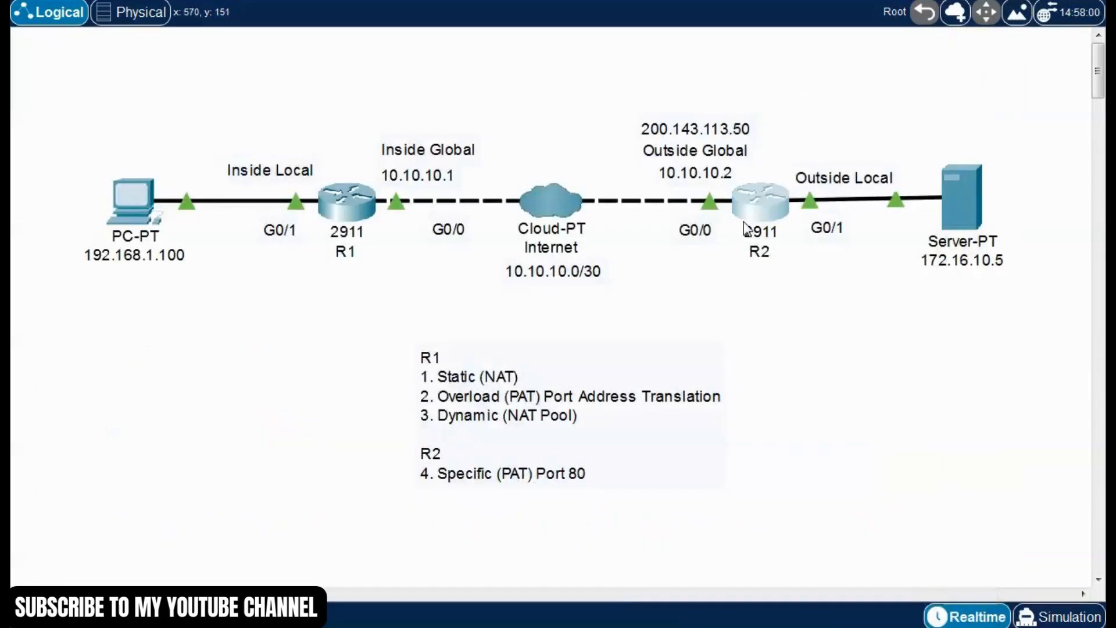
Open R2's command line in a widened window and enter privileged mode with "enable"
click(761, 204)
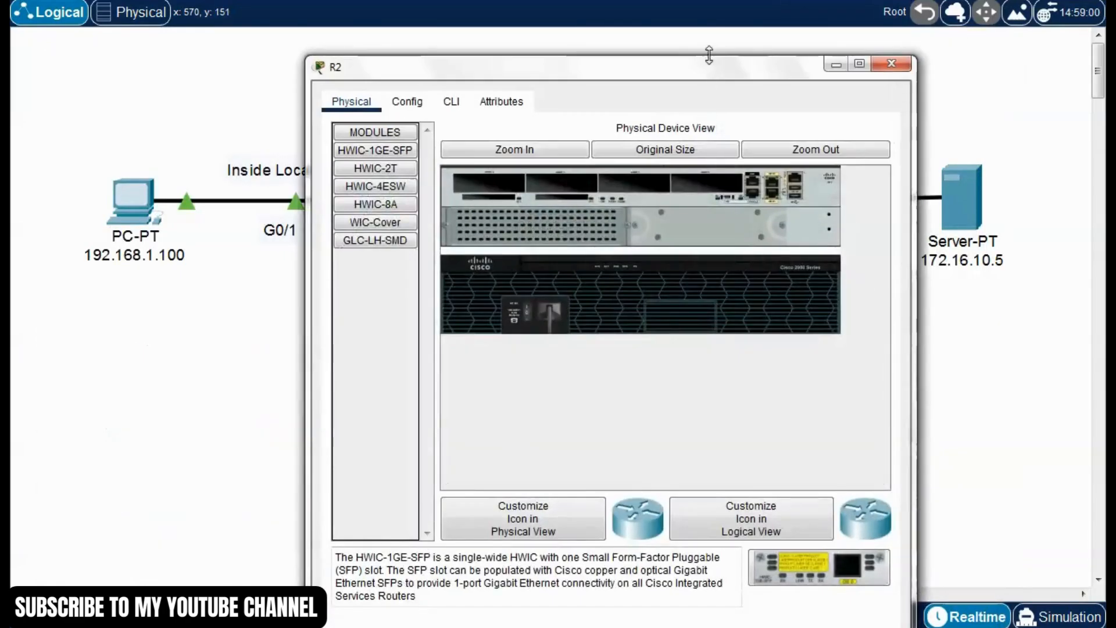
drag(713, 67, 596, 20)
click(333, 55)
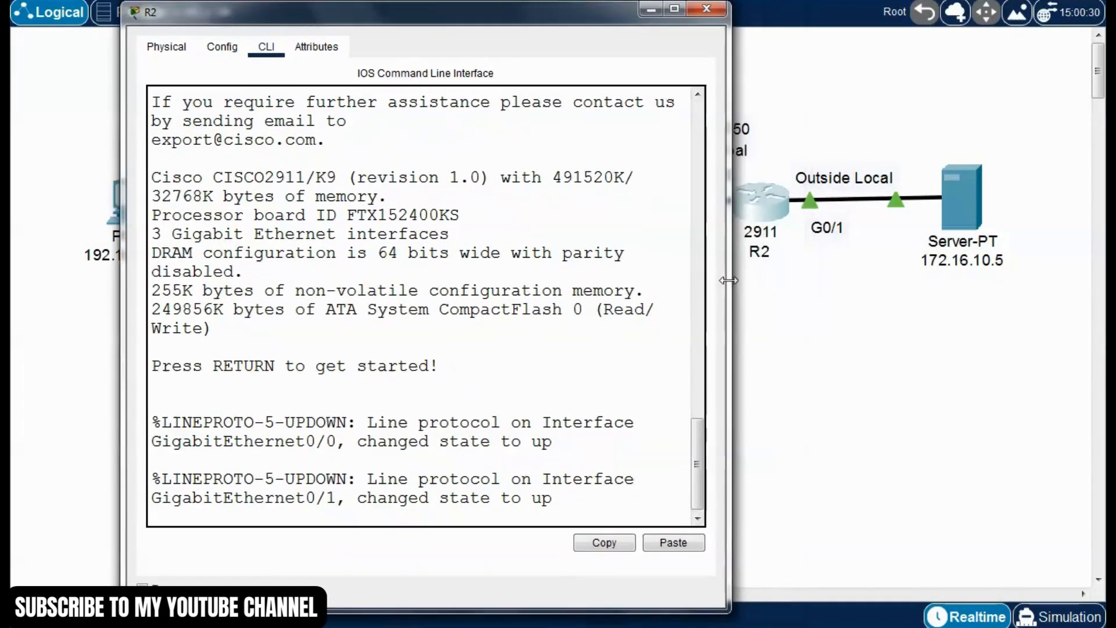
drag(728, 280, 1103, 281)
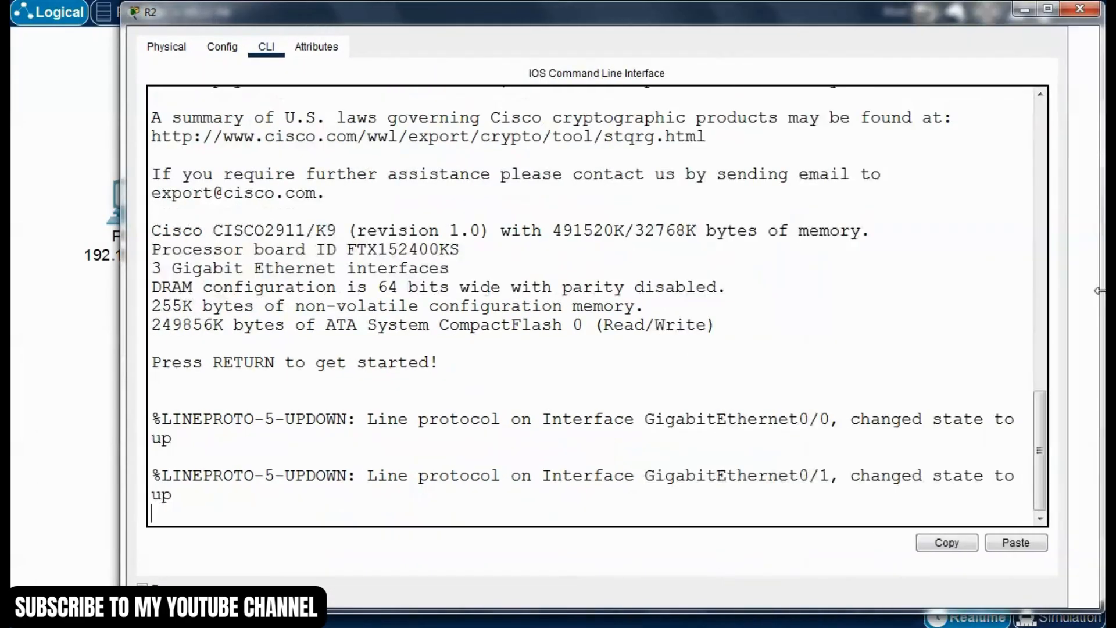
key(Return)
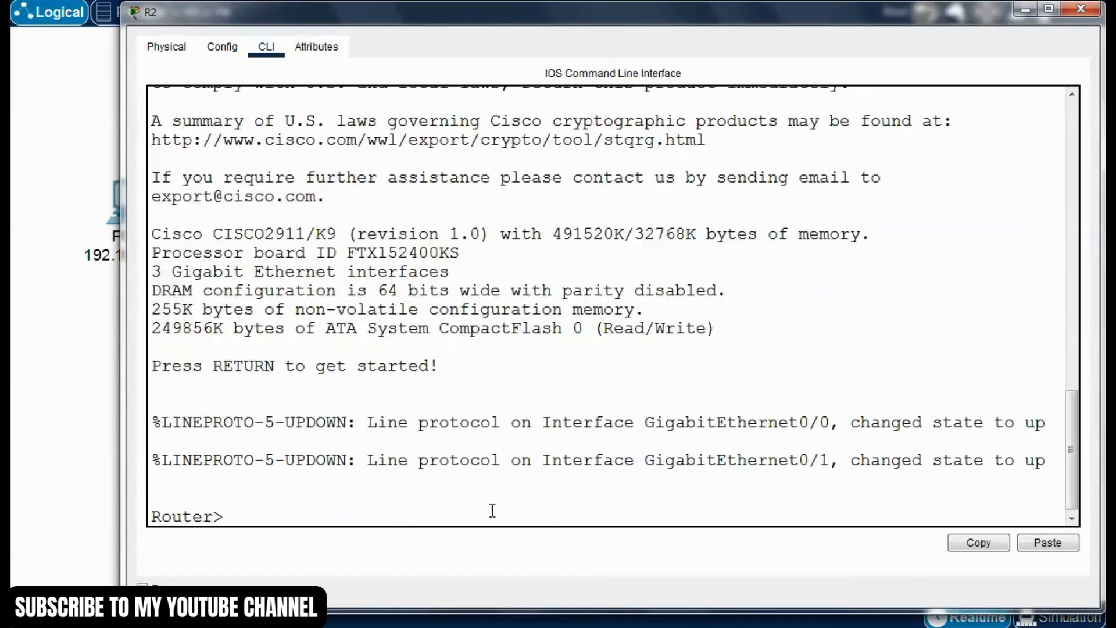
text(enable)
key(Return)
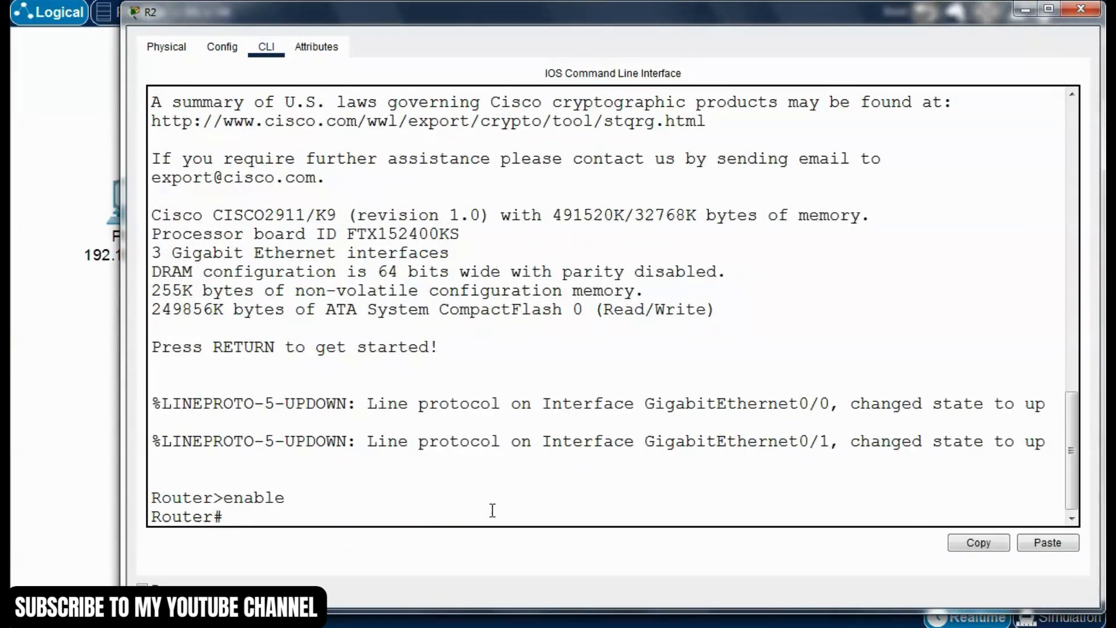
Run "show ip nat translations" on R2
text(shwow ip nat)
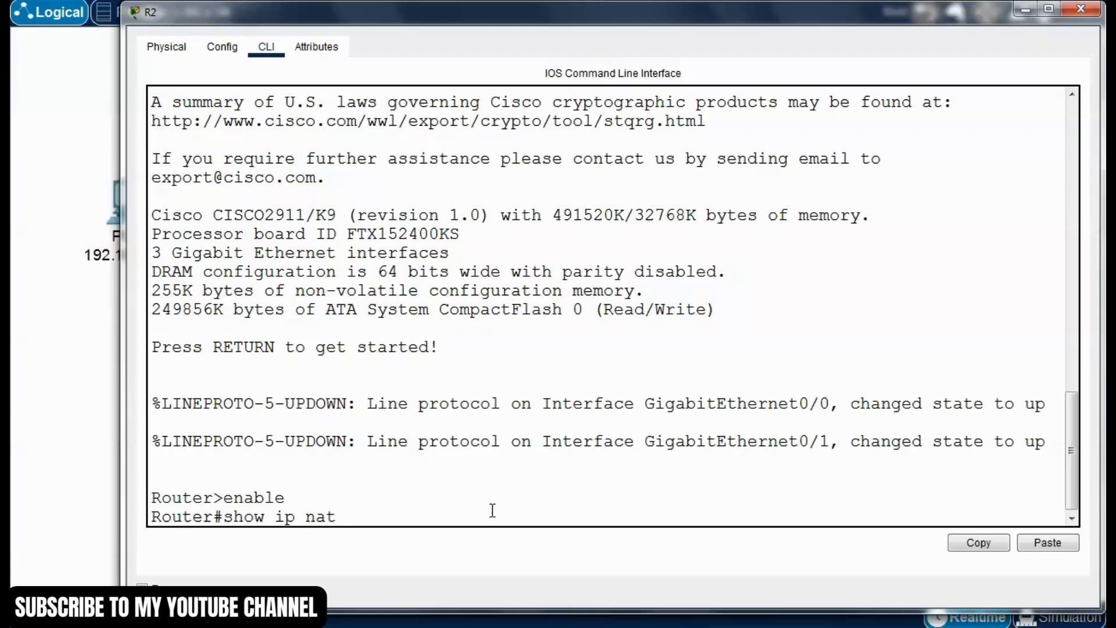
text( tran)
key(Tab)
key(Return)
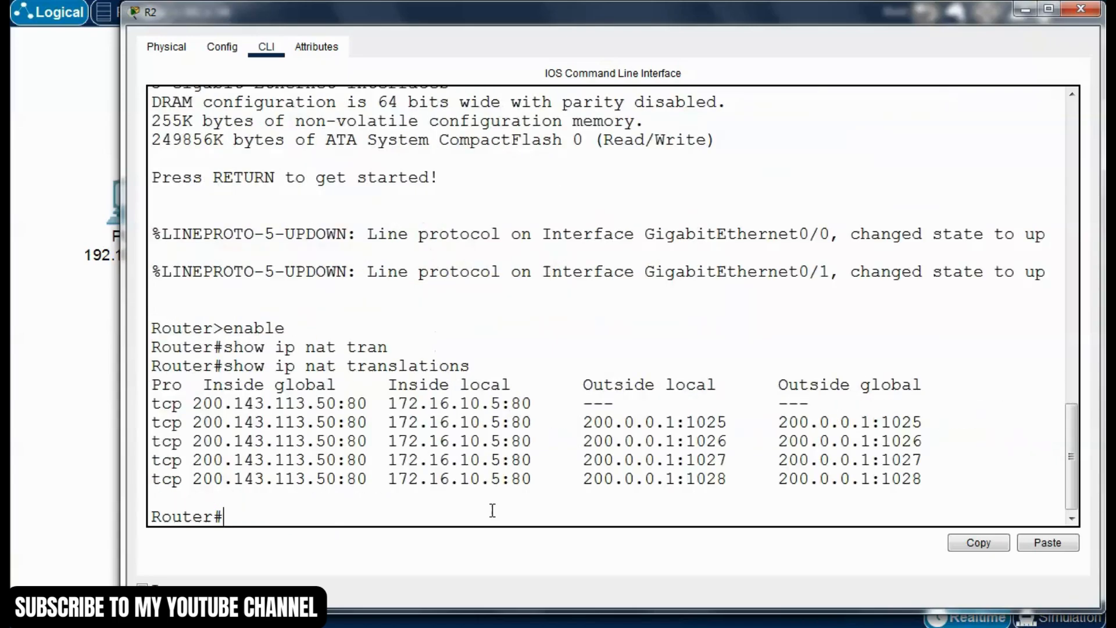
Examine the inside local and inside global addresses in R2's translation table
drag(120, 256, 68, 248)
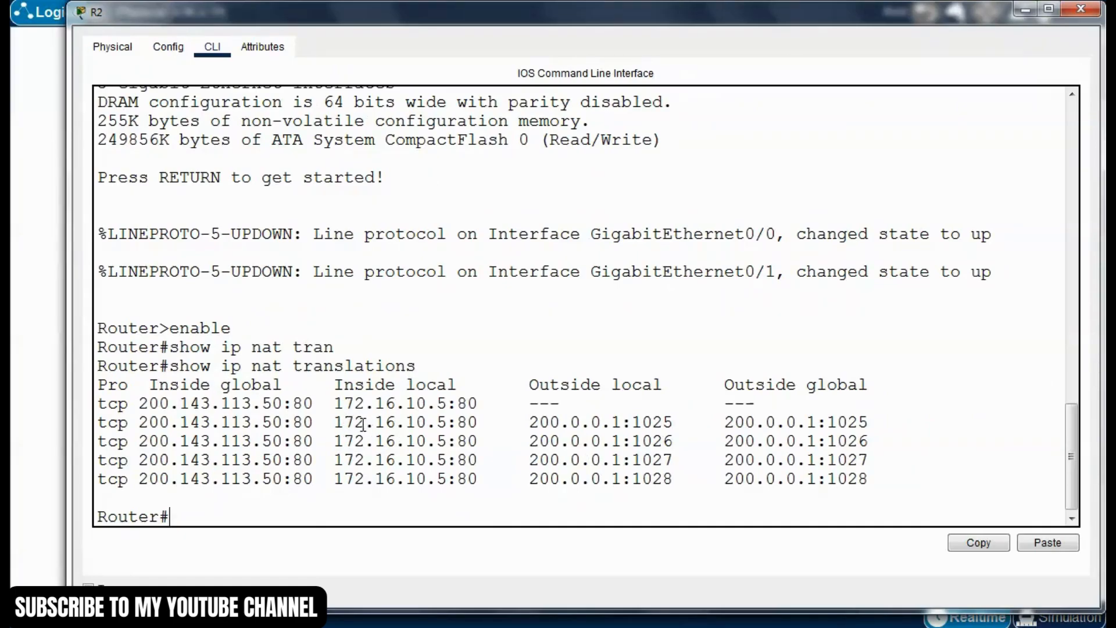
drag(335, 423, 472, 422)
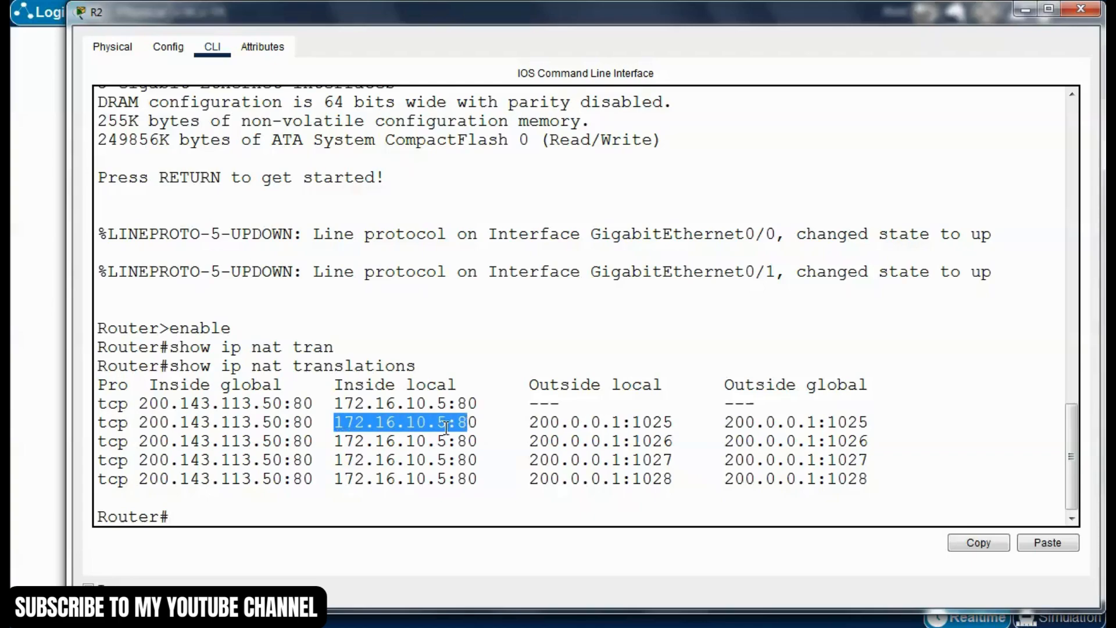
click(416, 422)
drag(335, 386, 466, 391)
drag(365, 460, 345, 460)
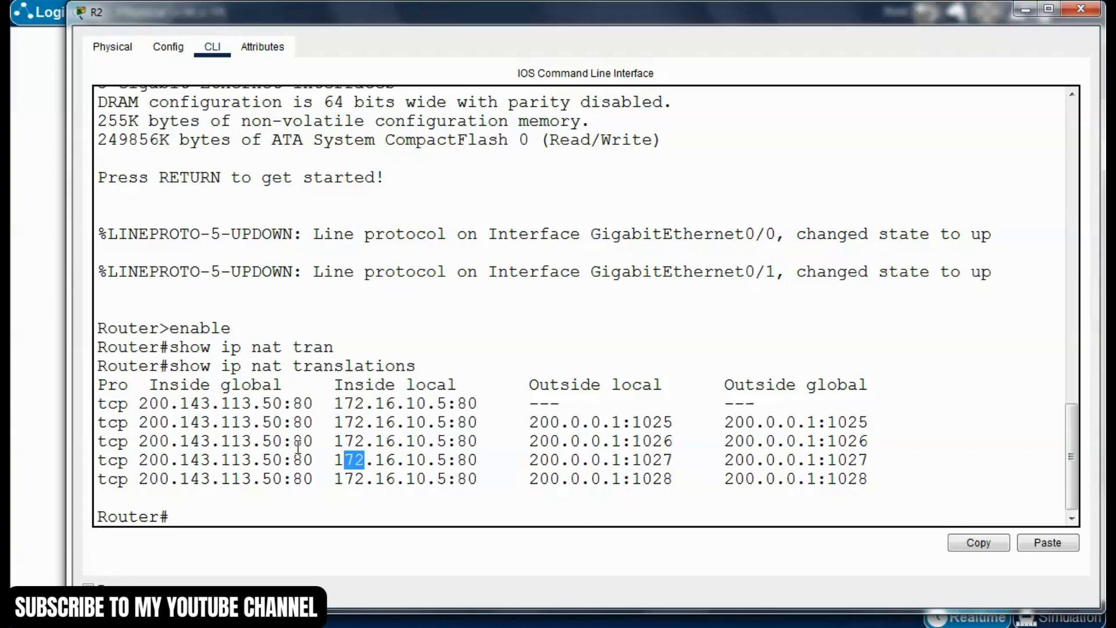
drag(478, 440, 139, 442)
click(252, 423)
click(170, 442)
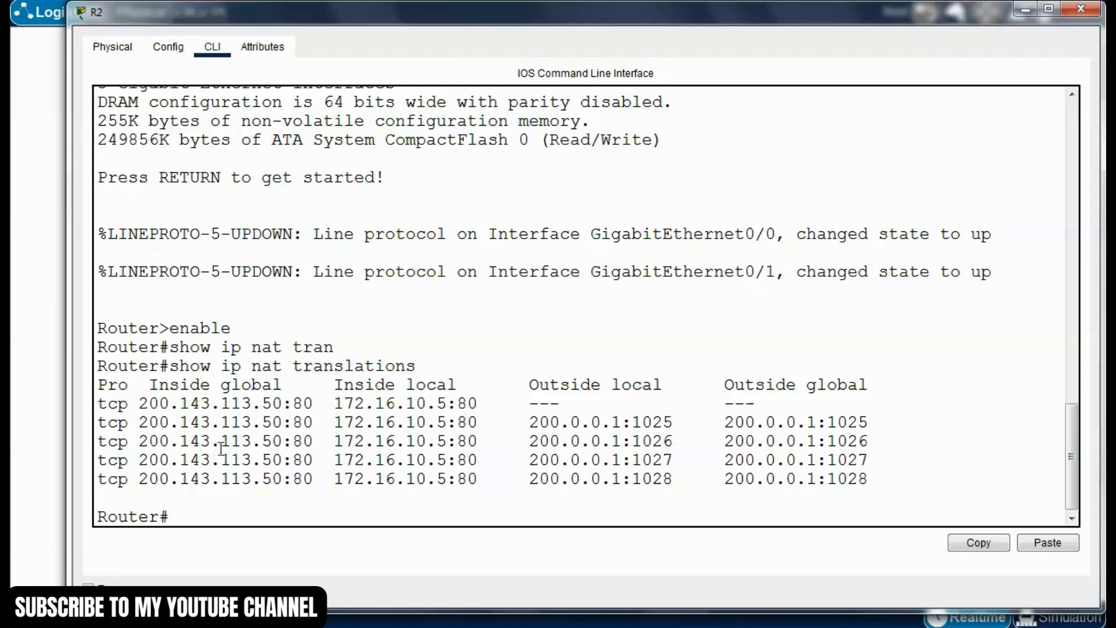
Examine the inside global port numbers and the outside local and outside global entries in R2's translation table
drag(294, 444, 322, 424)
click(298, 460)
drag(298, 460, 312, 460)
click(489, 442)
drag(529, 385, 884, 394)
click(677, 453)
drag(530, 424, 869, 443)
Compare R2's translation entries with the network topology and close R2's window
drag(709, 23, 740, 342)
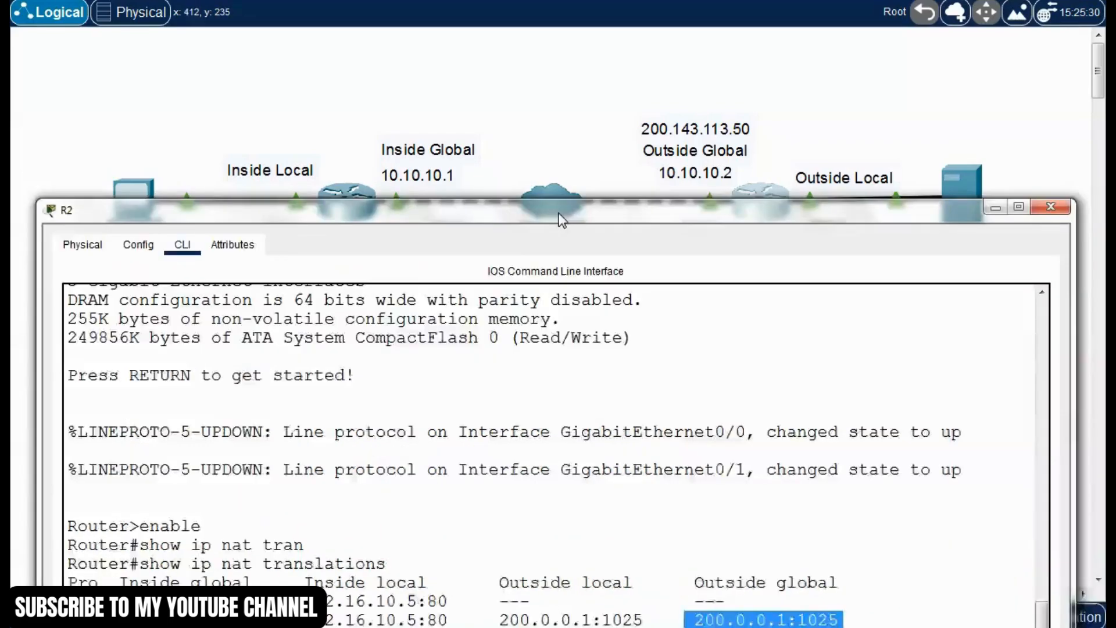
drag(587, 215, 566, 67)
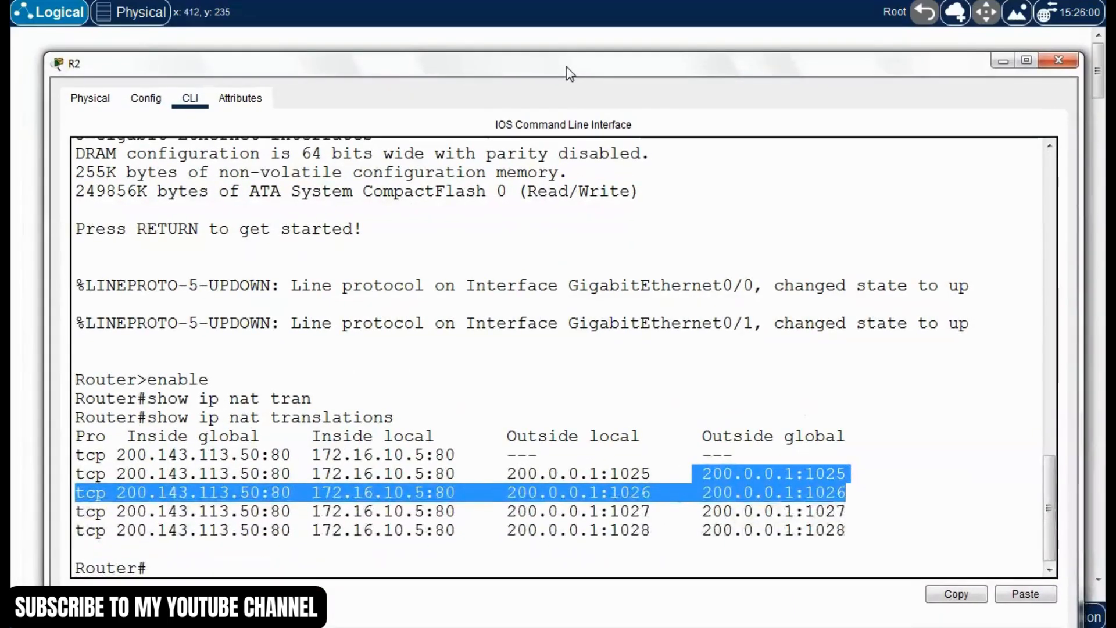
click(575, 386)
click(1058, 61)
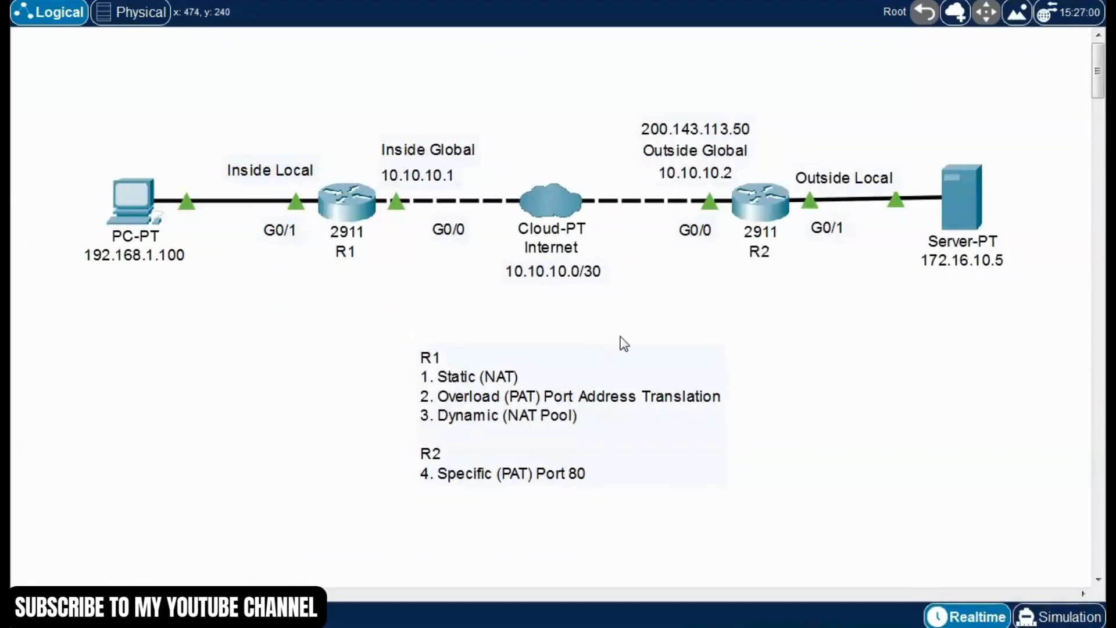